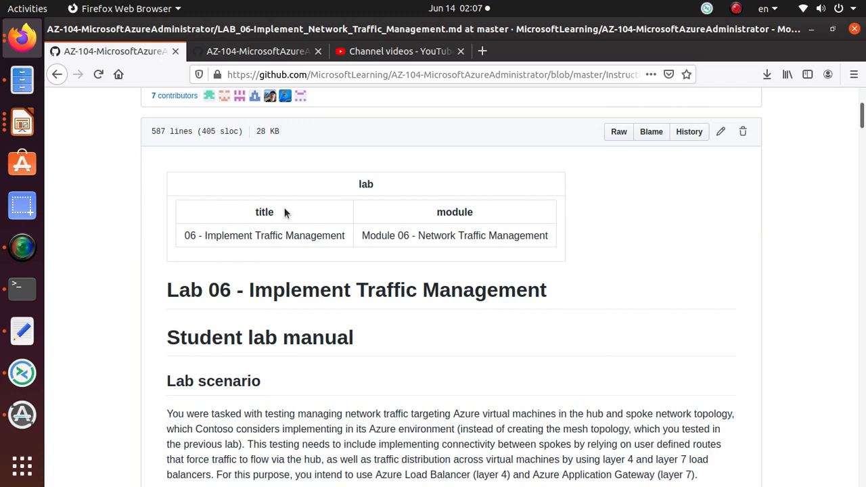
Step: Review the Lab 06 manual's AZ-104 repository address, lab scenario and objectives, highlighting the Task 1 objective
scroll(284, 212, up, 1)
drag(391, 74, 420, 74)
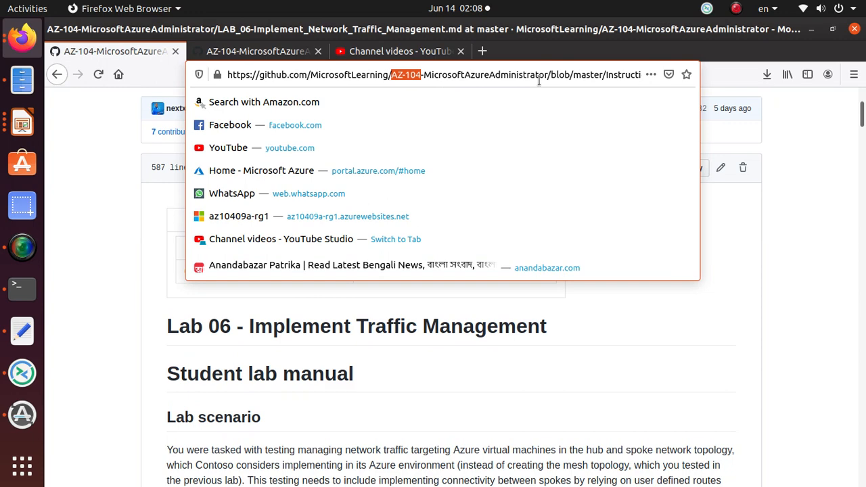
click(396, 384)
scroll(396, 384, down, 3)
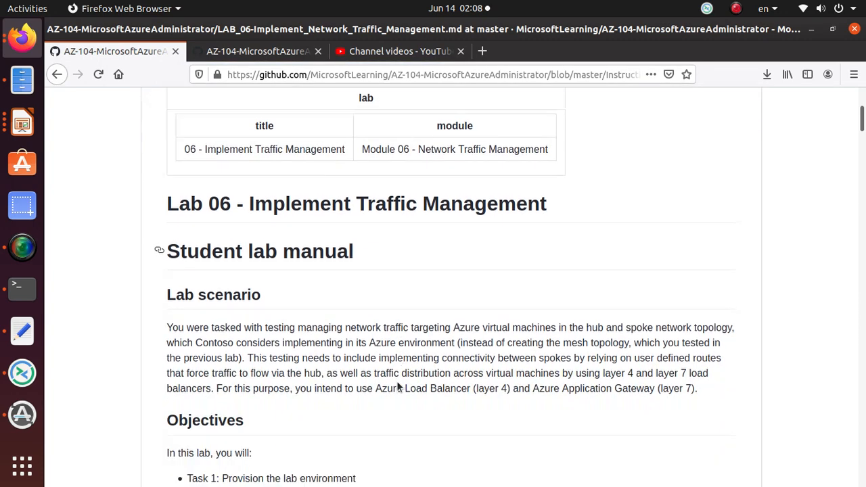
scroll(397, 386, down, 5)
double_click(302, 275)
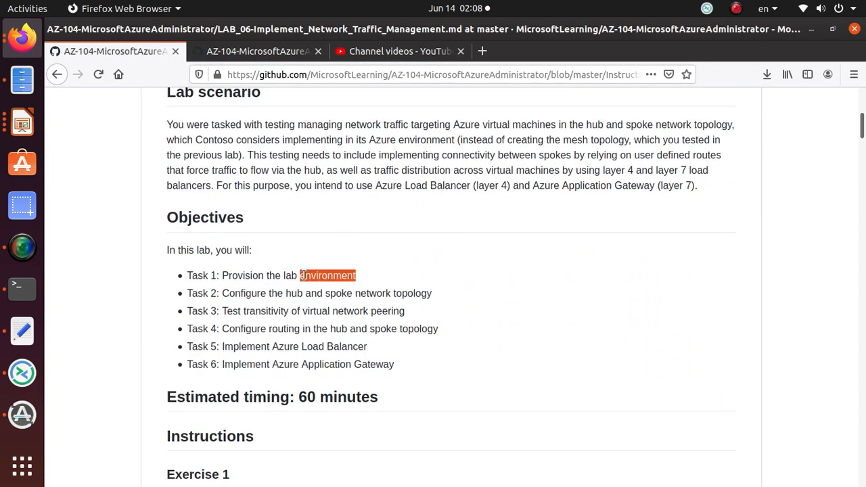
triple_click(303, 275)
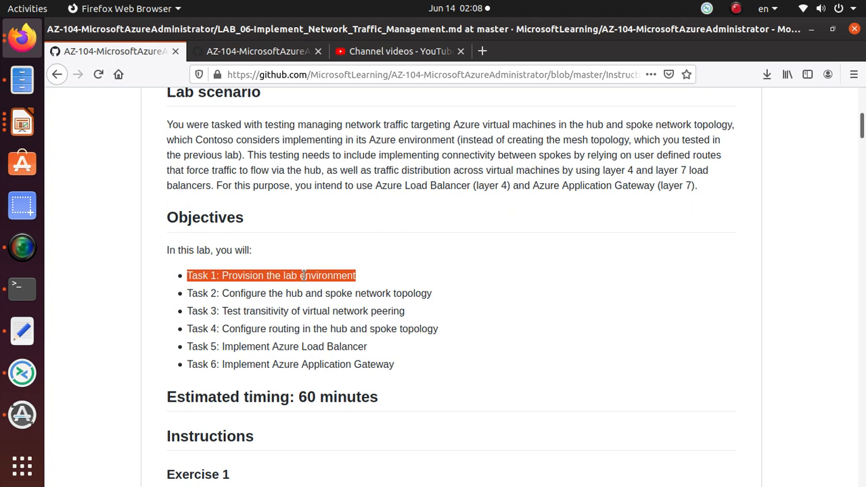
Step: Check the vmSize value in az104-06-vm-parameters.json in the text editor, and return to the lab manual
click(23, 331)
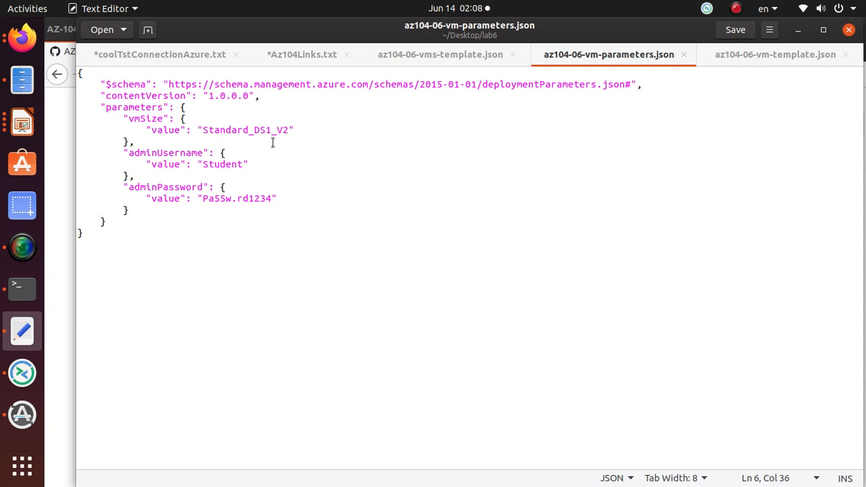
drag(288, 129, 203, 129)
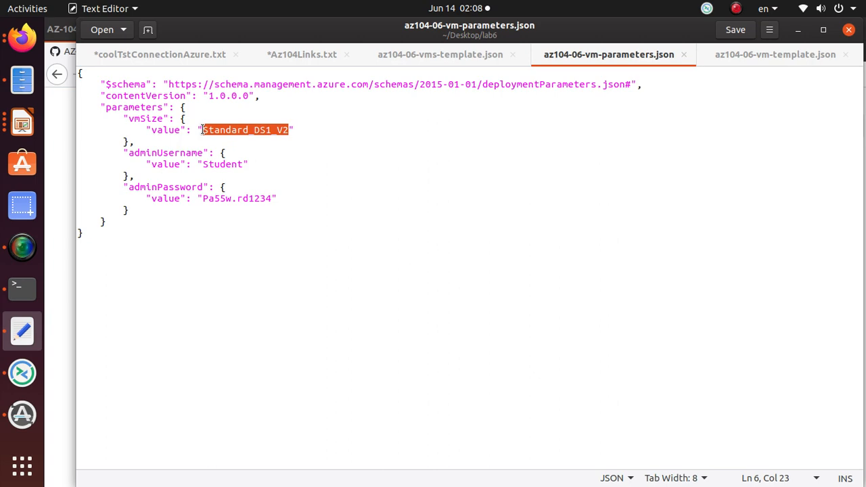
click(62, 274)
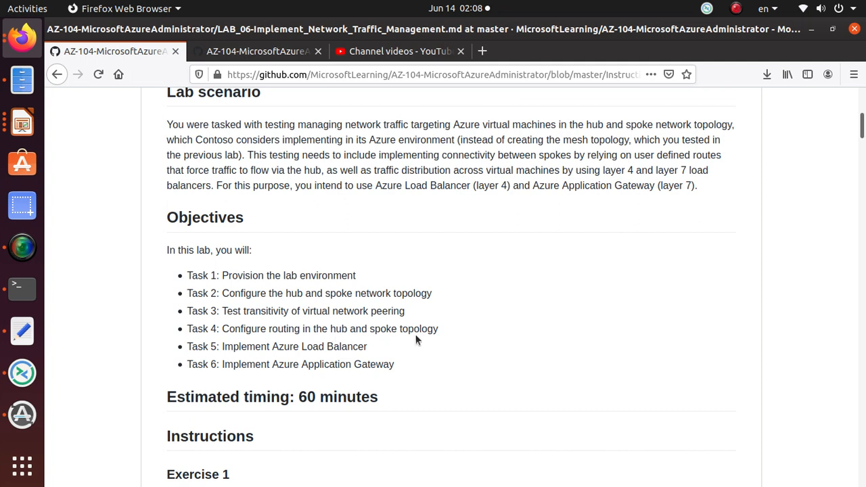
Step: Highlight the Task 1 through Task 4 entries in the lab manual's objectives list
triple_click(361, 328)
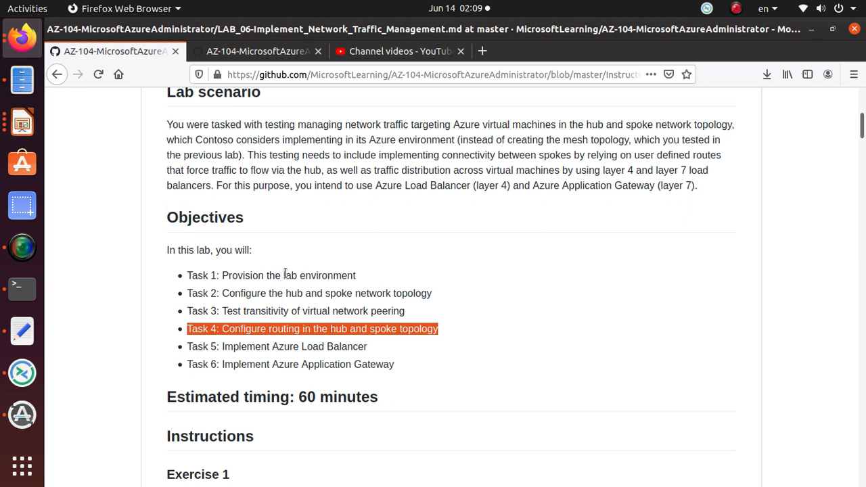
click(438, 330)
drag(438, 330, 177, 280)
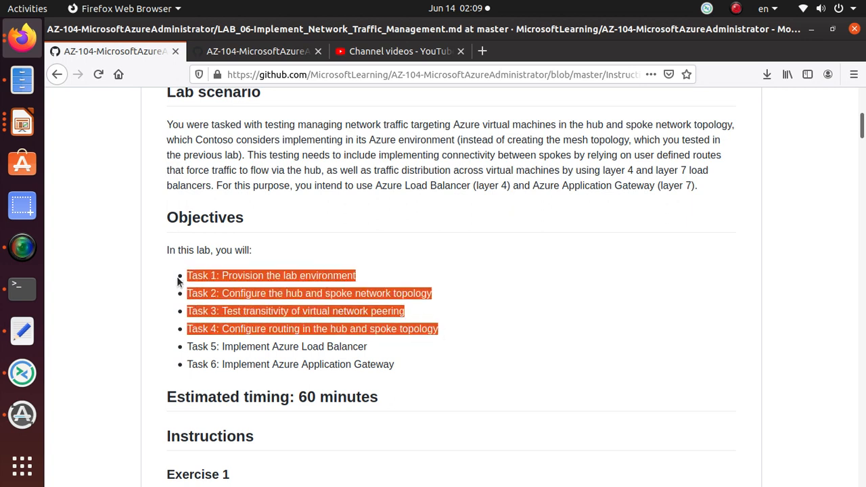
Step: Look again at the vmSize setting in the VM parameters file in the text editor, and return to the manual
click(22, 331)
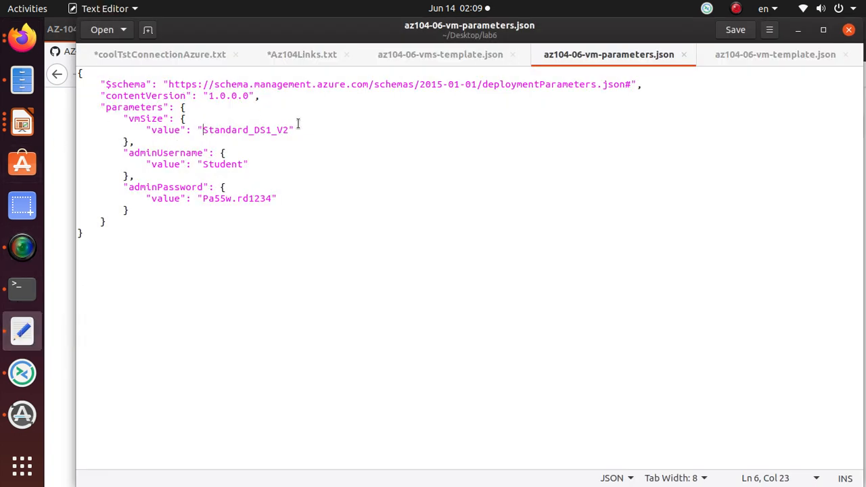
drag(295, 129, 199, 130)
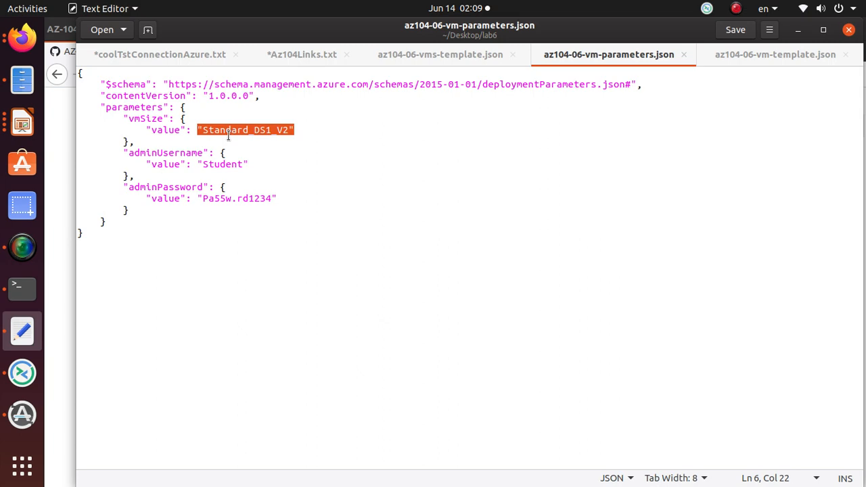
key(alt+Tab)
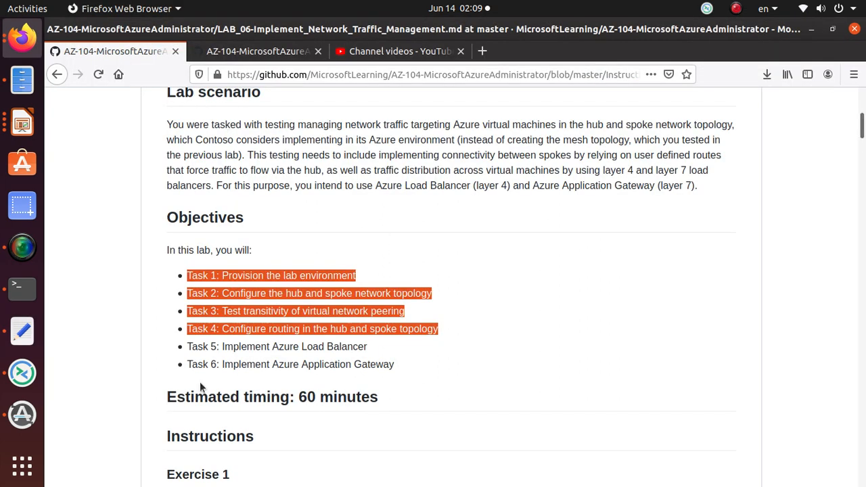
Step: Read the Task 1 instructions for provisioning the lab environment in the Lab 06 manual
triple_click(251, 273)
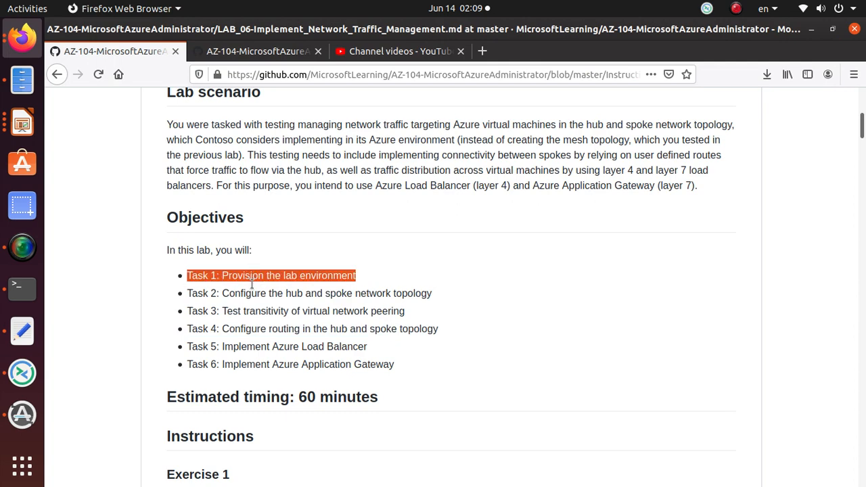
scroll(247, 328, down, 10)
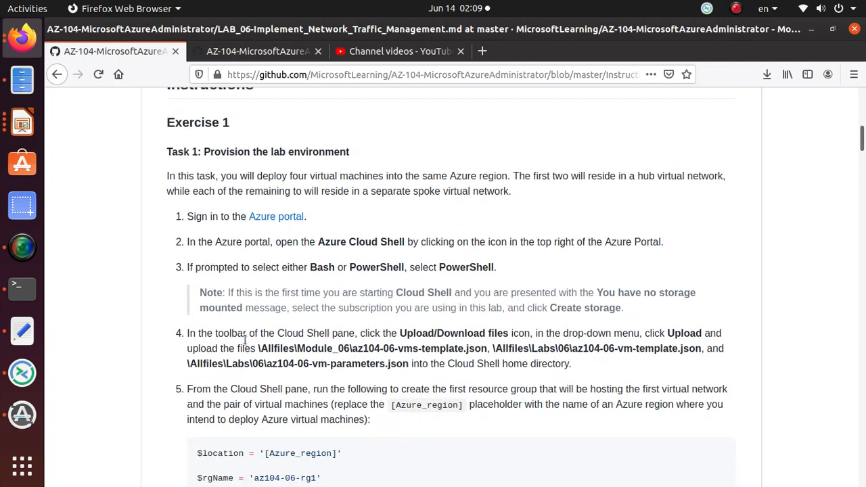
scroll(222, 257, down, 2)
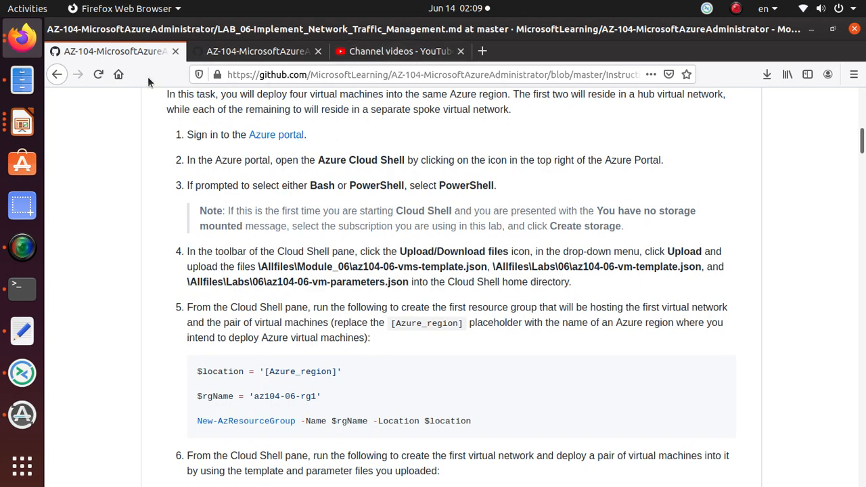
Step: Switch to the Azure portal, enlarge the Cloud Shell pane and reconnect the timed-out session
key(alt+Tab)
key(alt+Tab)
key(alt+Tab)
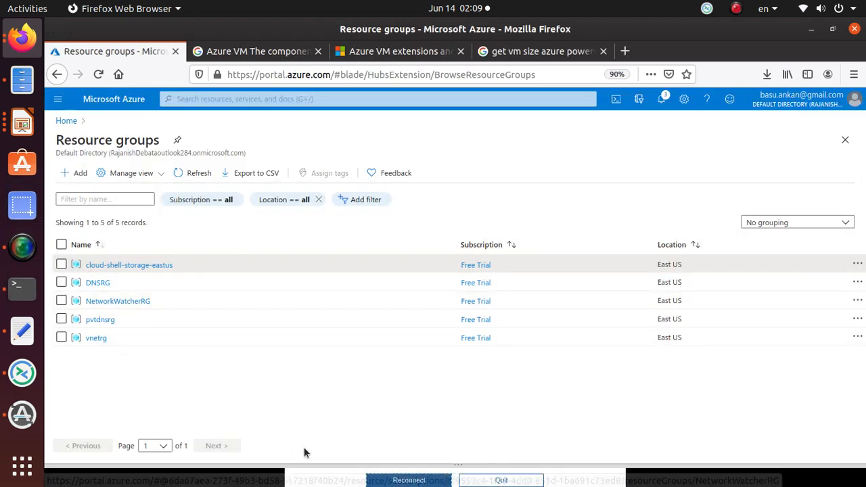
click(442, 465)
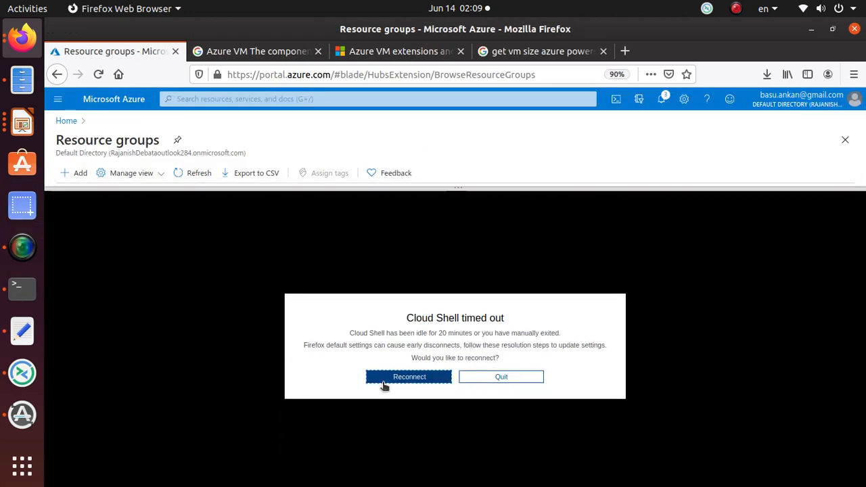
click(384, 379)
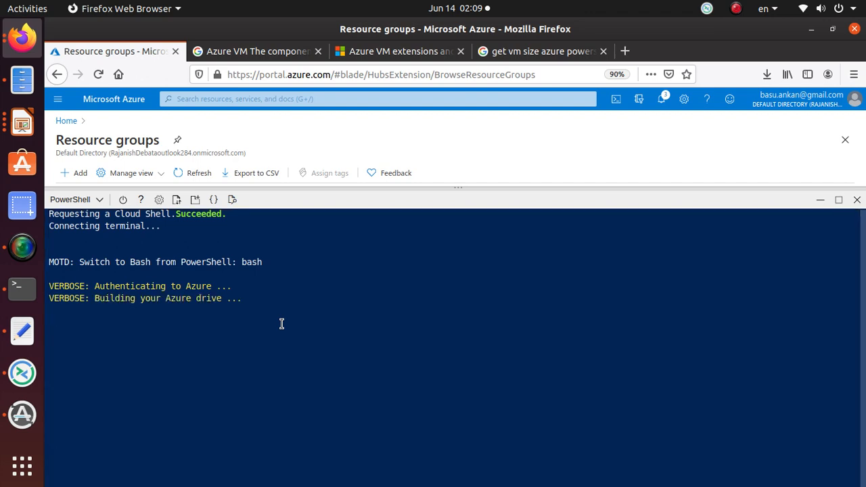
Step: Switch to the lab manual and copy the $location = '[Azure_region]' line from step 5 of Task 1
key(alt+Tab)
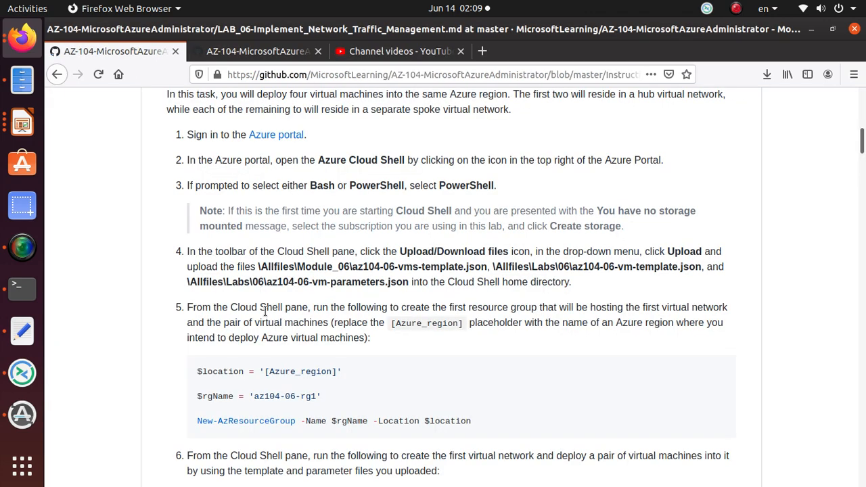
triple_click(292, 376)
right_click(297, 376)
click(330, 382)
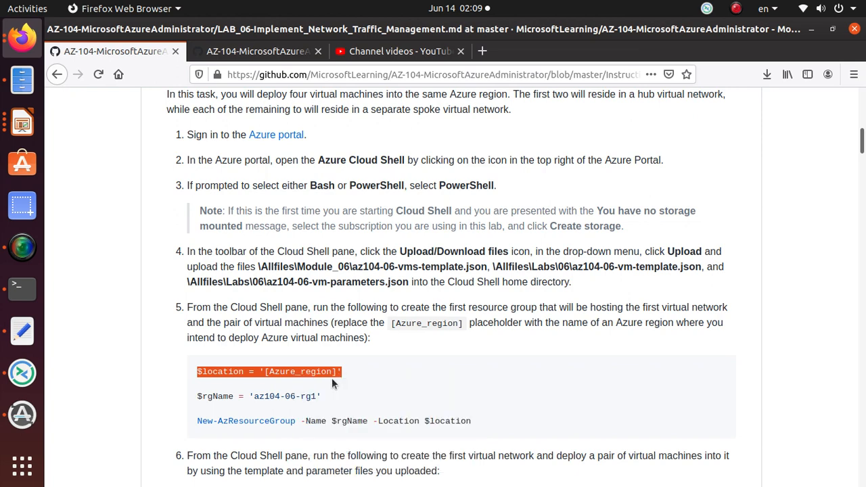
Step: Try to paste the copied $location line into the Cloud Shell session in the Azure portal
key(alt+Tab)
right_click(263, 315)
click(323, 373)
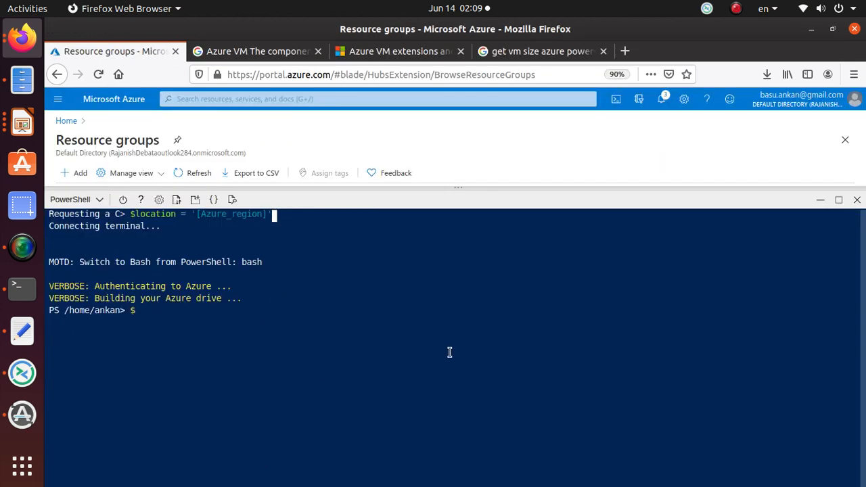
Step: Reload the Azure portal page, discarding unsaved data, and open a new Cloud Shell session
click(98, 75)
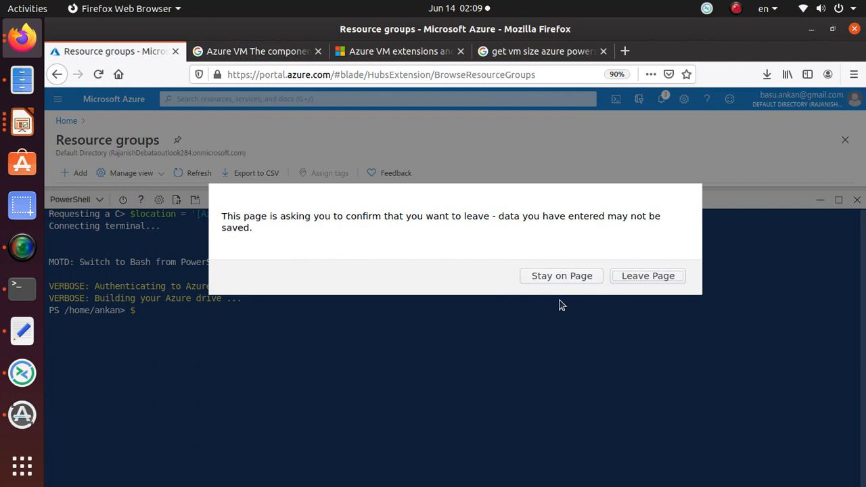
click(662, 275)
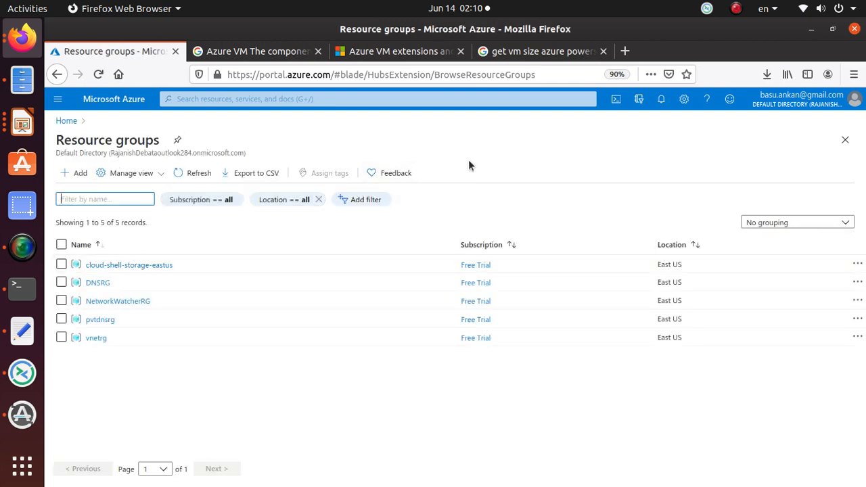
click(616, 99)
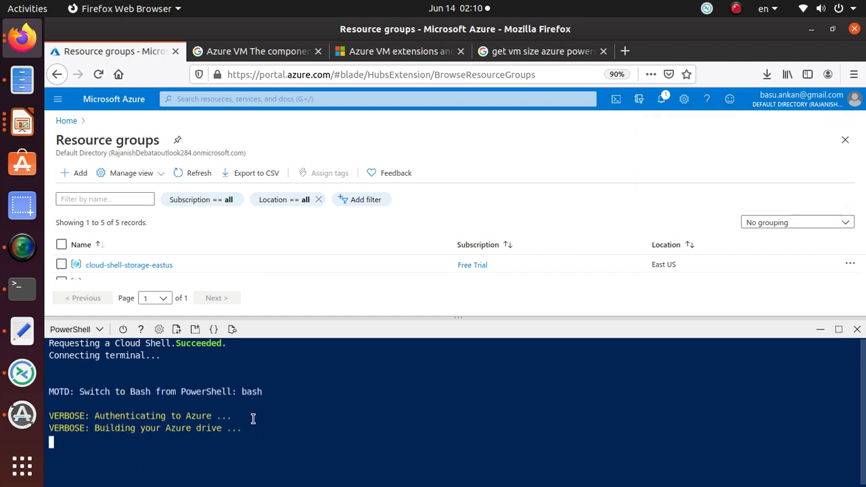
Step: Paste the $location assignment into Cloud Shell, replace the region placeholder with 'eastus' and run it
right_click(308, 448)
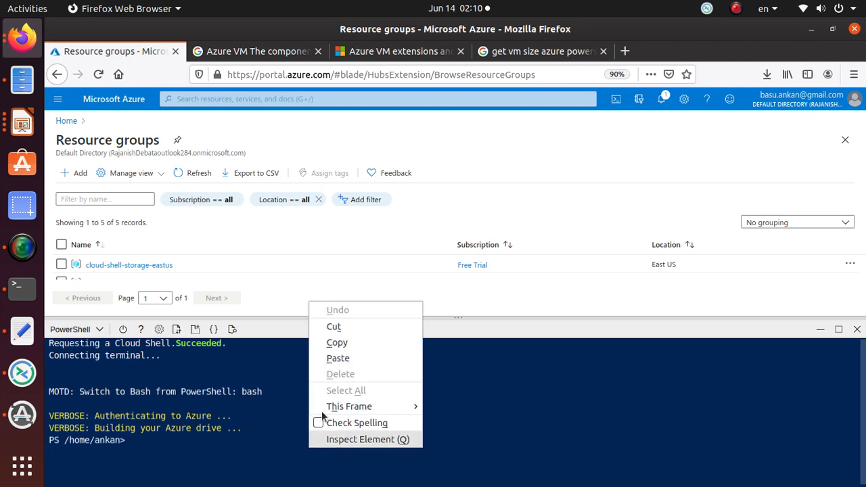
click(344, 357)
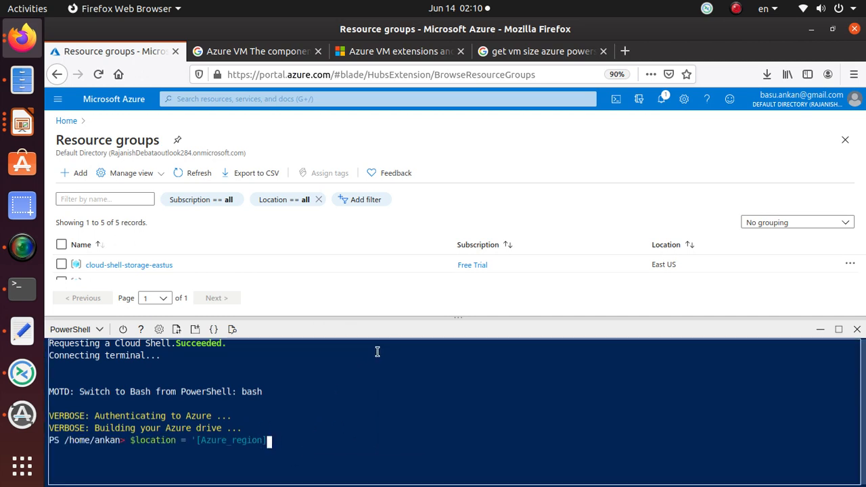
key(BackSpace)
key(BackSpace)
key(BackSpace)
key(BackSpace)
key(BackSpace)
key(BackSpace)
key(BackSpace)
key(BackSpace)
key(BackSpace)
key(BackSpace)
key(BackSpace)
key(BackSpace)
key(BackSpace)
key(BackSpace)
key(BackSpace)
text(easy)
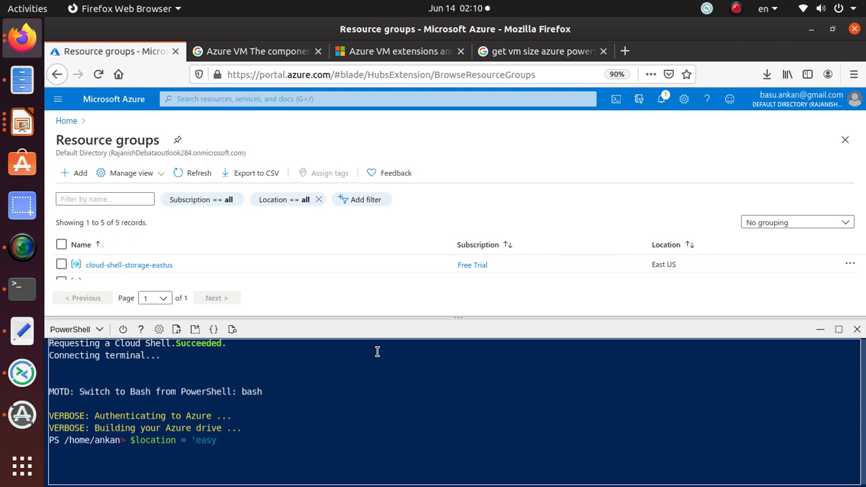
key(BackSpace)
text(tus')
key(Return)
Step: Copy the $rgName = 'az104-06-rg1' line from step 5 of the lab manual and run it in Cloud Shell
key(alt+Tab)
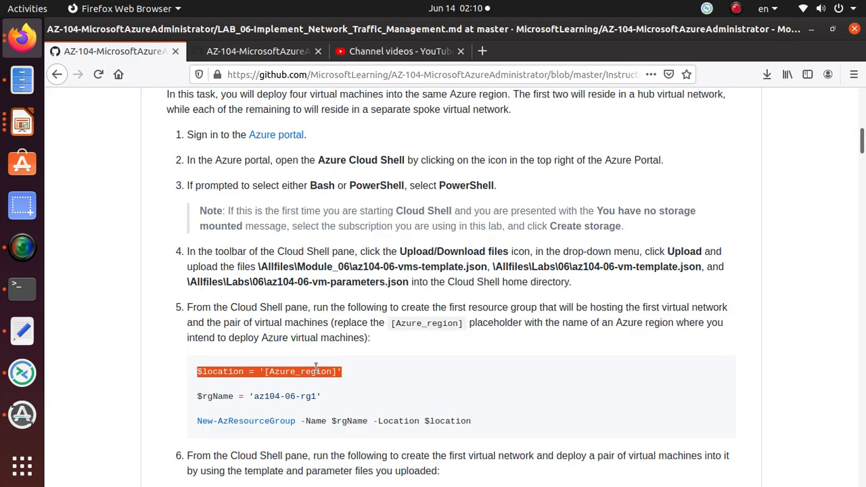
scroll(316, 368, up, 3)
scroll(311, 338, down, 6)
triple_click(308, 288)
right_click(302, 289)
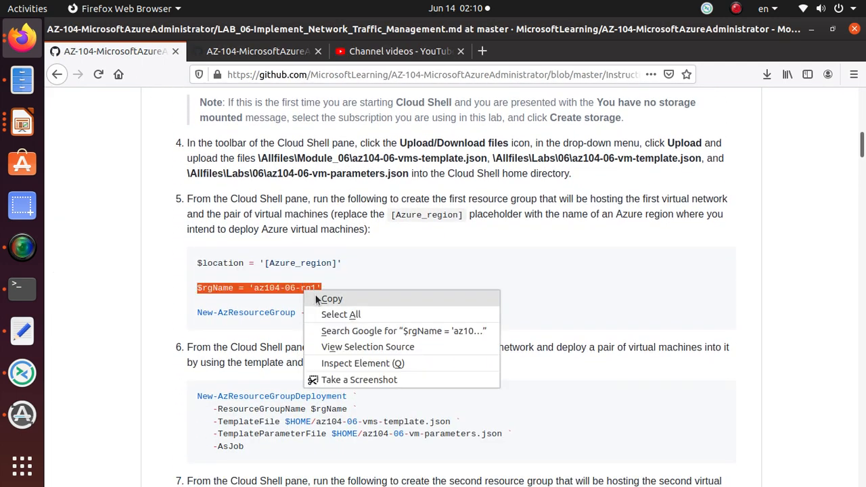
click(325, 299)
key(alt+Tab)
right_click(259, 456)
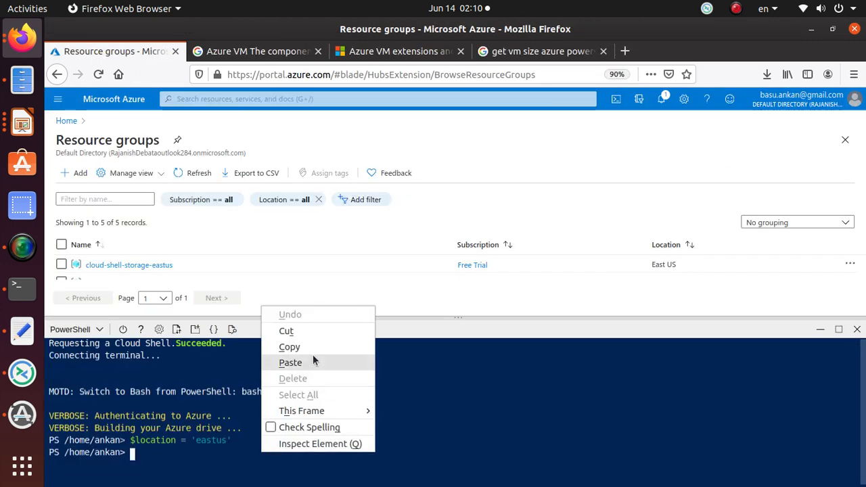
click(313, 357)
key(Return)
Step: Copy the New-AzResourceGroup -Name $rgName -Location $location command from the lab manual and run it in Cloud Shell
key(alt+Tab)
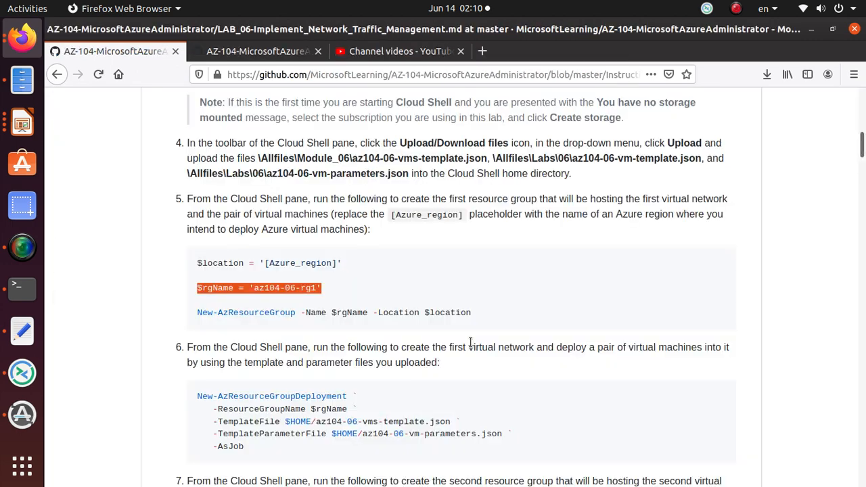
triple_click(344, 311)
right_click(358, 323)
click(368, 326)
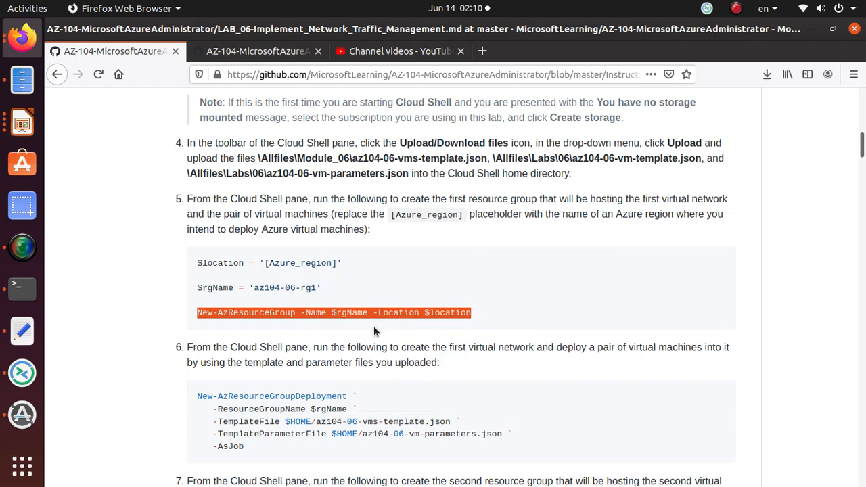
key(alt+Tab)
right_click(210, 475)
click(266, 384)
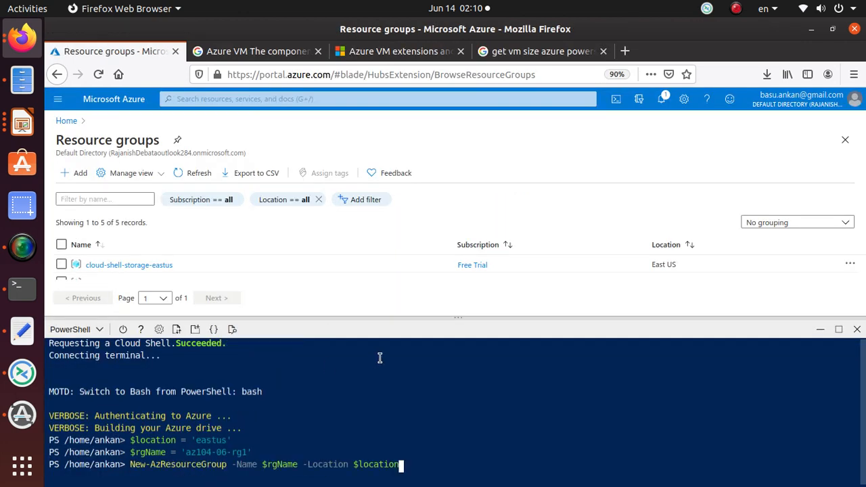
key(Return)
Step: Copy the New-AzResourceGroupDeployment command from step 6 of the lab manual and paste it into Cloud Shell without running it
key(alt+Tab)
scroll(245, 309, down, 3)
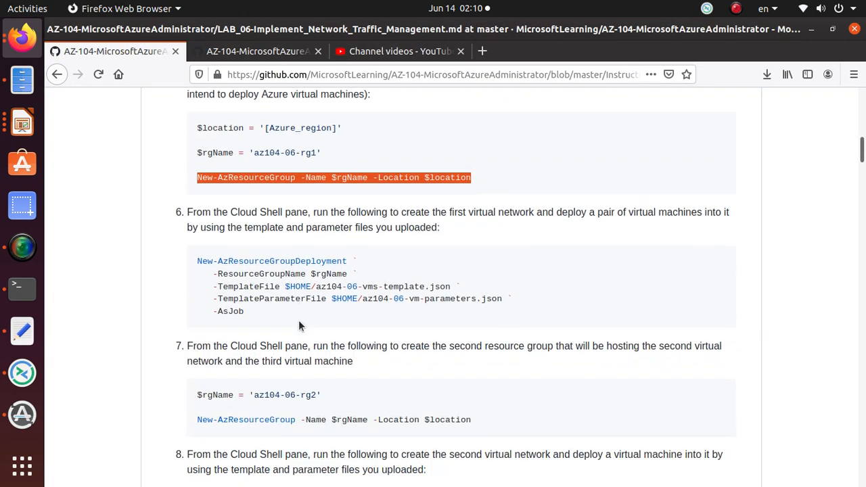
drag(245, 309, 190, 254)
right_click(222, 253)
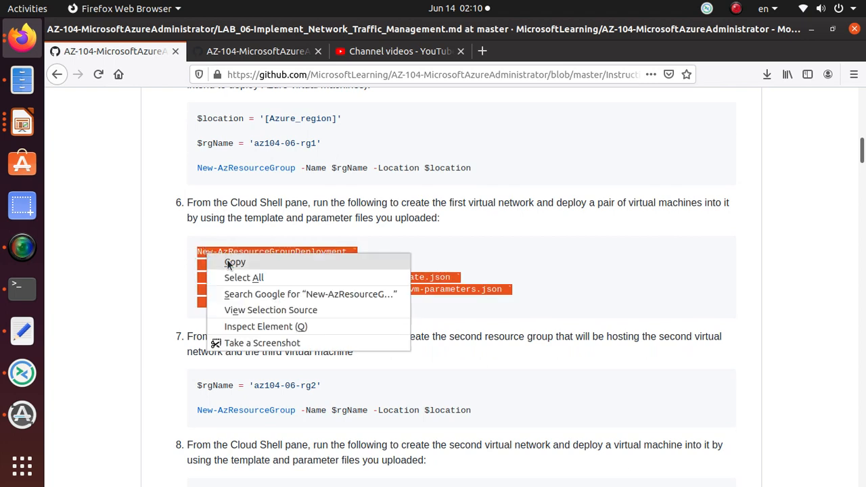
click(242, 261)
key(alt+Tab)
right_click(196, 468)
click(225, 377)
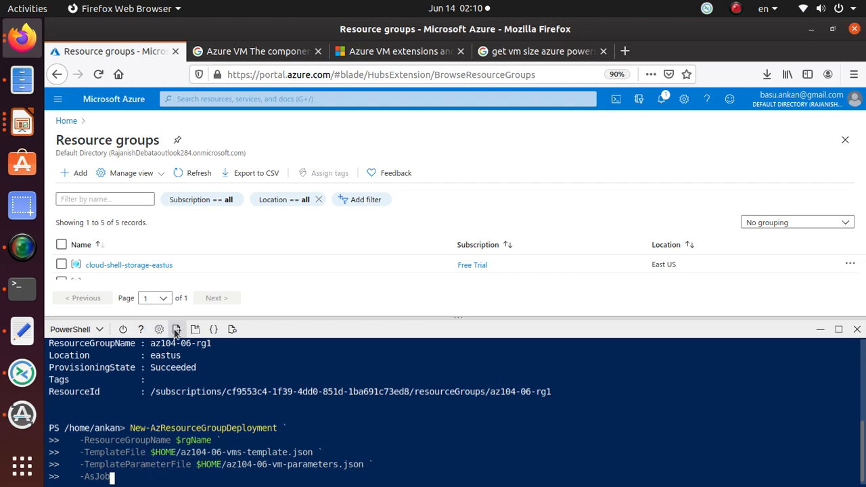
Step: In the text editor, replace the vmSize default value in az104-06-vms-template.json with Standard_DS1_V2 from az104-06-vm-parameters.json and save the file
click(22, 330)
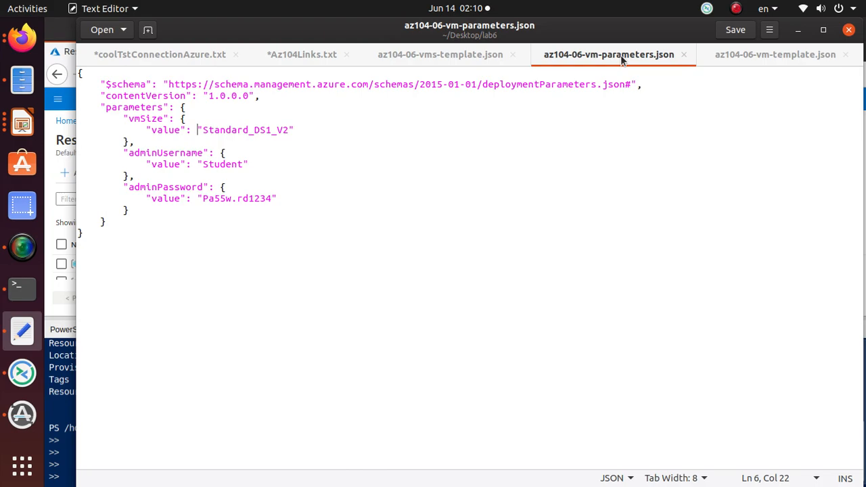
click(767, 58)
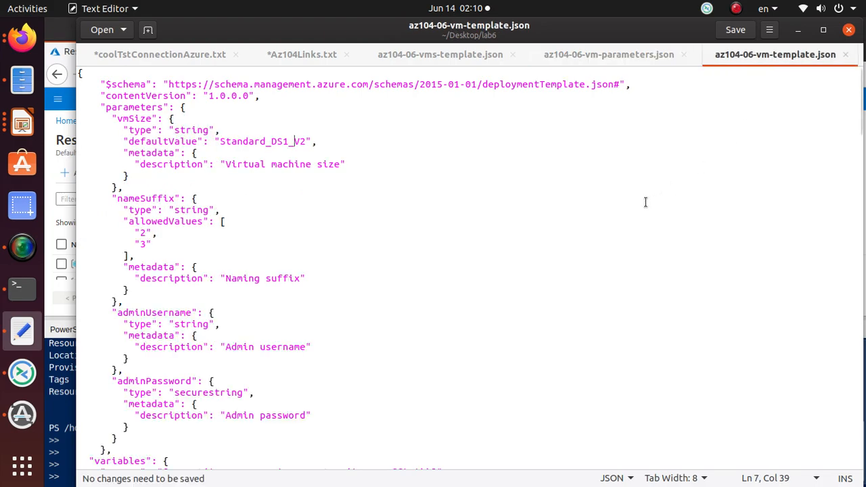
click(441, 57)
scroll(430, 296, up, 20)
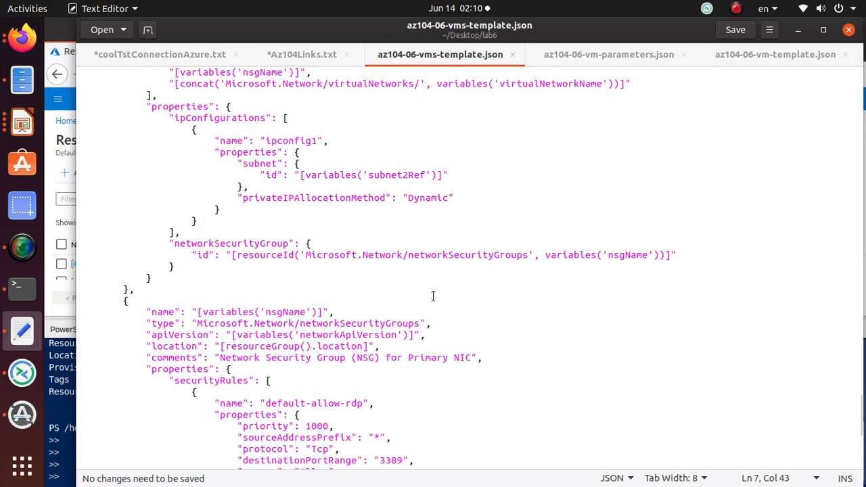
scroll(430, 297, up, 20)
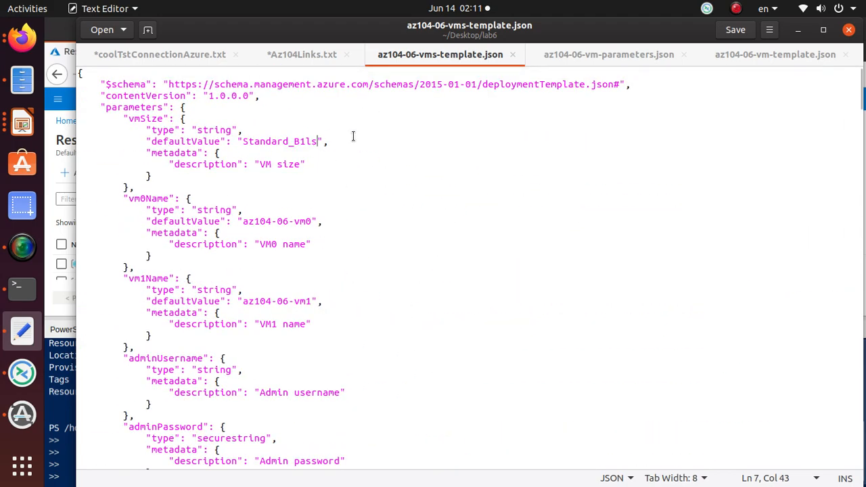
click(596, 55)
drag(287, 131, 203, 132)
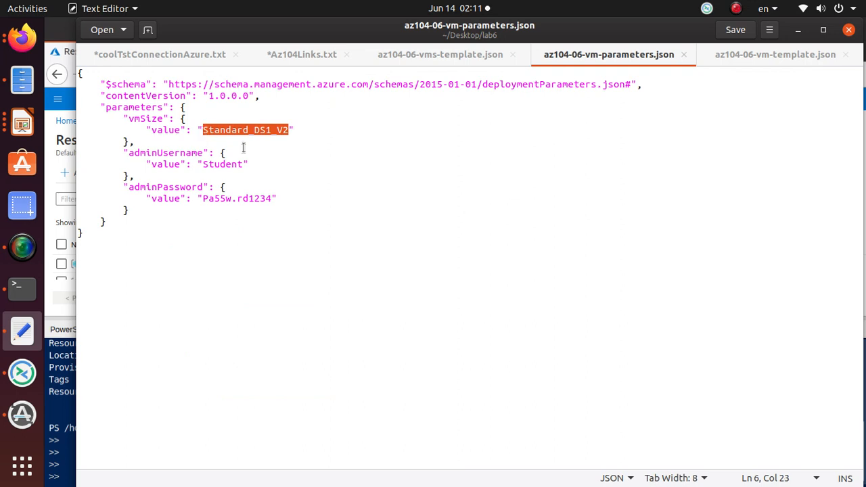
click(465, 54)
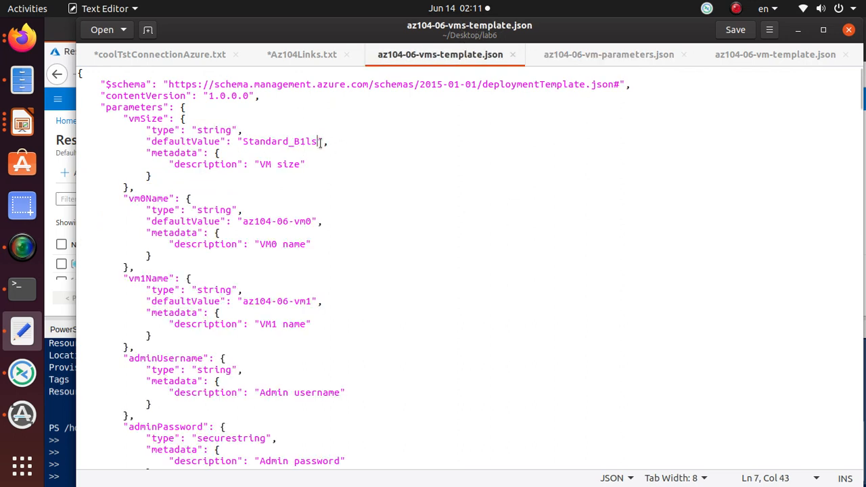
drag(318, 142, 244, 141)
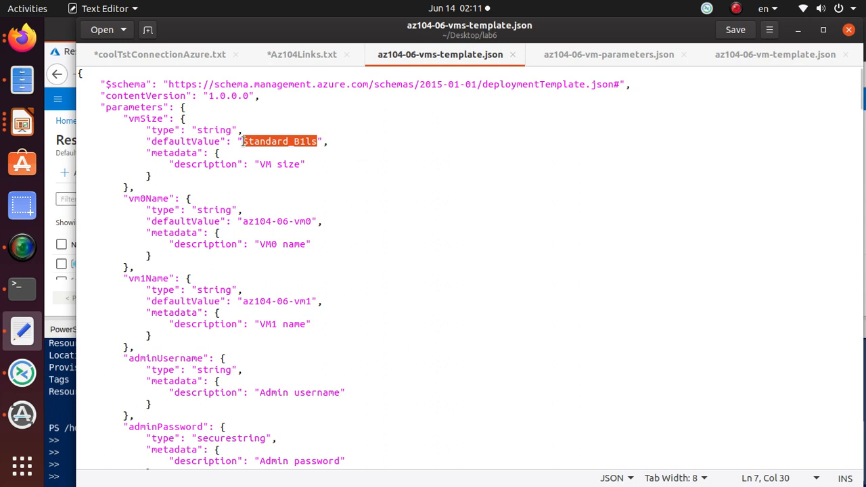
key(ctrl+v)
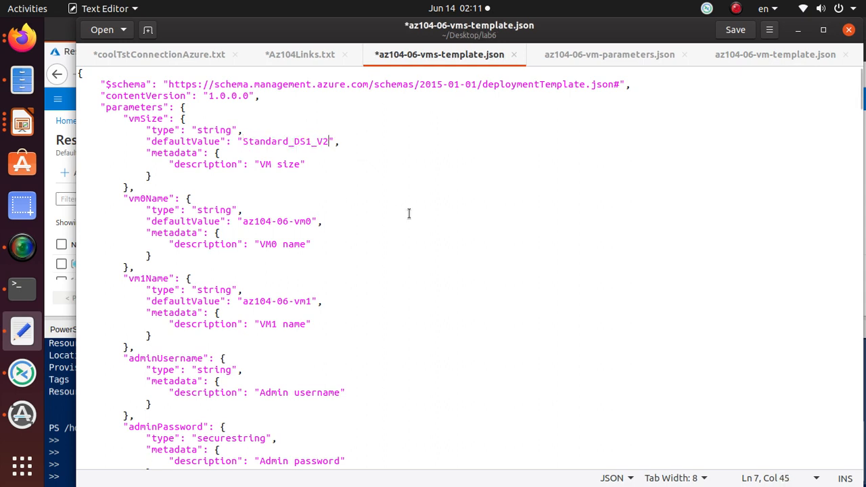
key(ctrl+s)
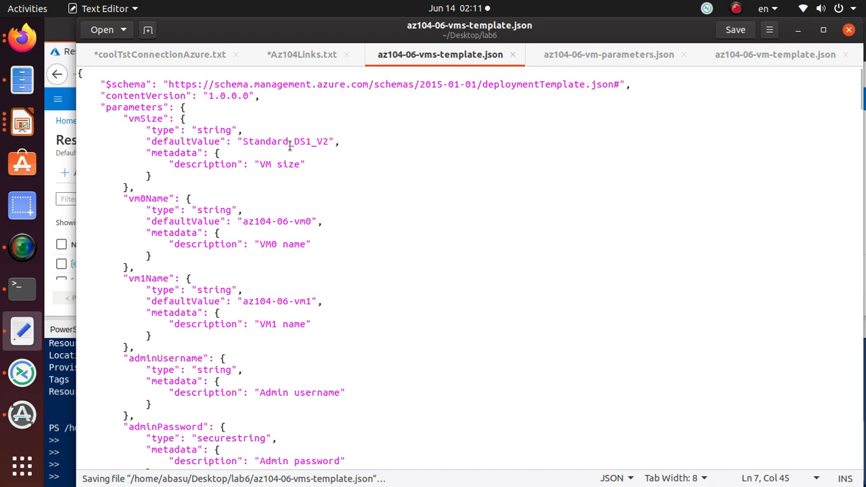
Step: Back in Cloud Shell, upload the edited az104-06-vms-template.json from the lab6 folder
key(alt+Tab)
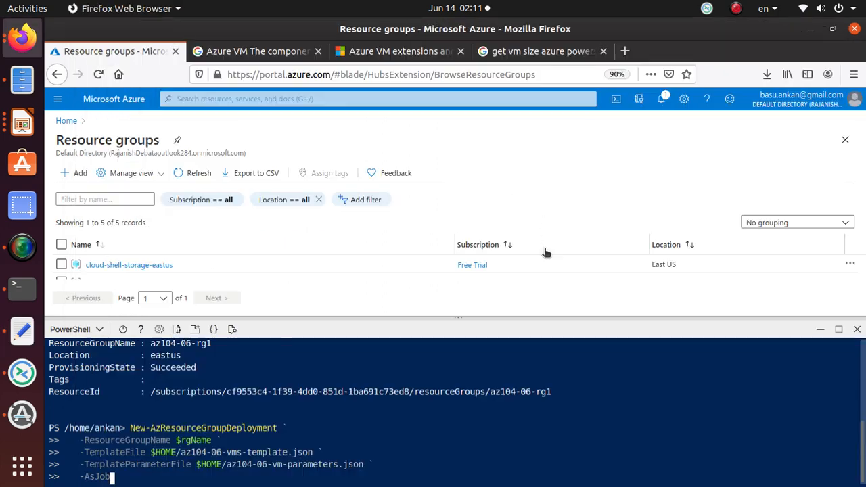
click(176, 329)
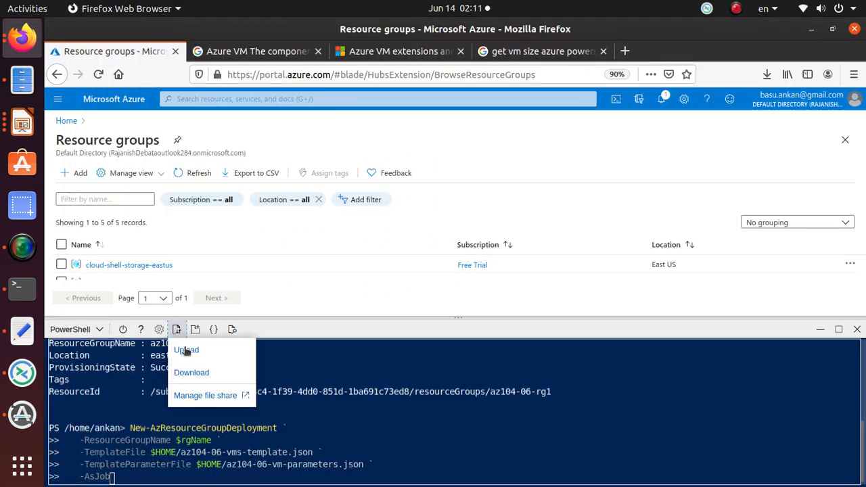
click(186, 350)
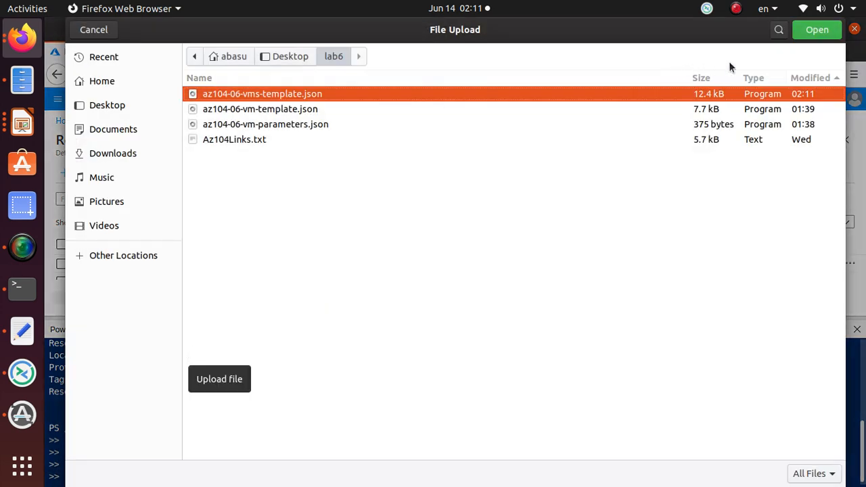
click(817, 31)
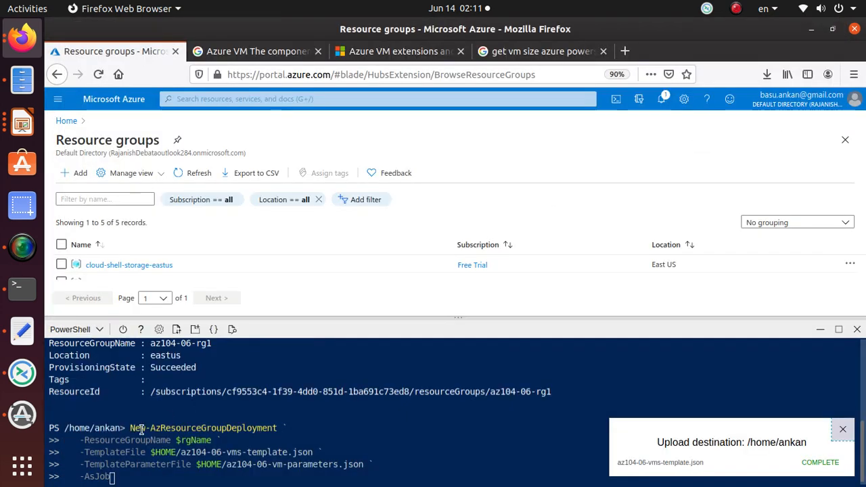
Step: Upload az104-06-vm-template.json from the lab6 folder to Cloud Shell
click(175, 329)
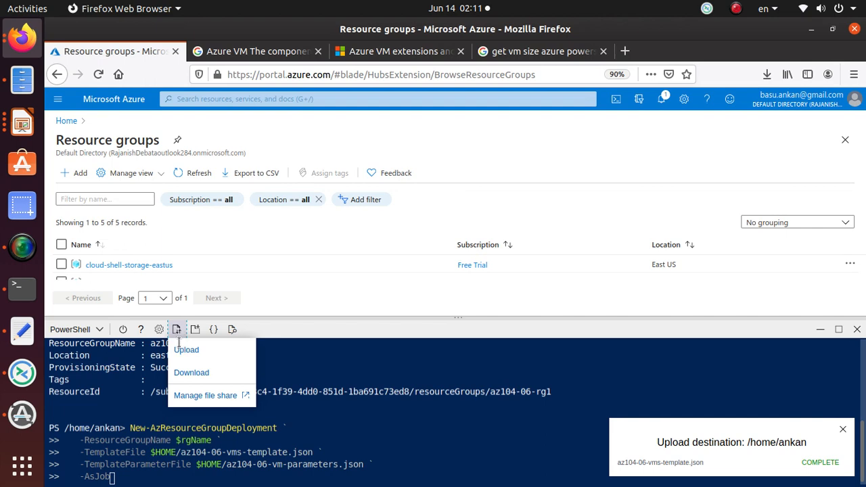
click(179, 343)
click(176, 329)
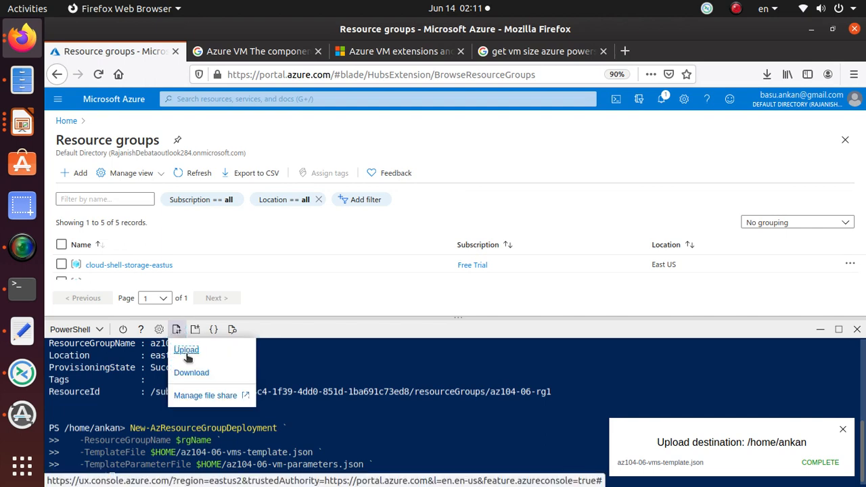
click(179, 351)
click(284, 109)
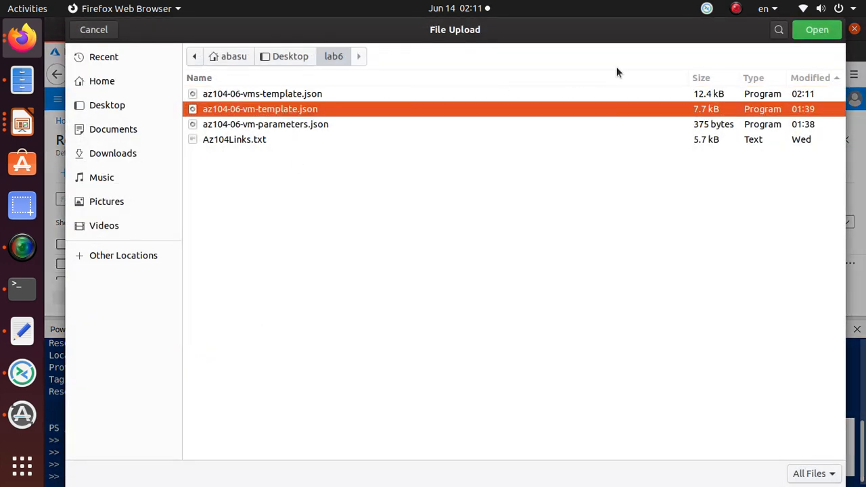
click(817, 30)
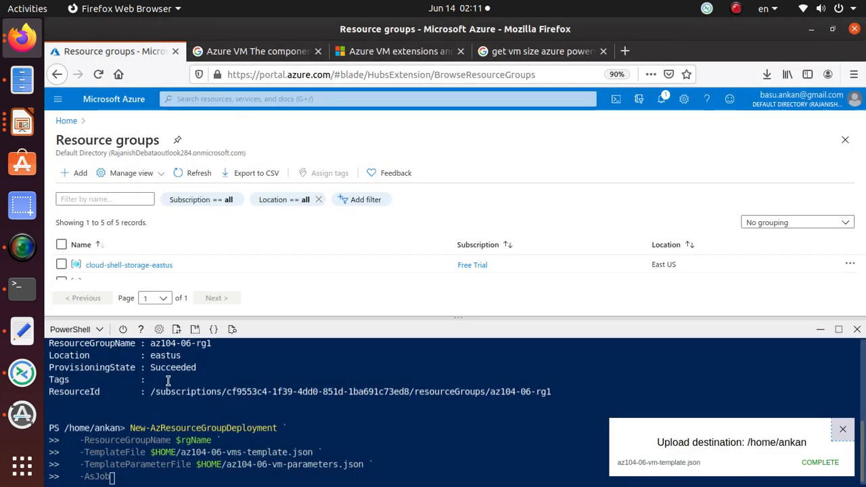
Step: Upload az104-06-vm-parameters.json to Cloud Shell and run the pending New-AzResourceGroupDeployment command
click(176, 329)
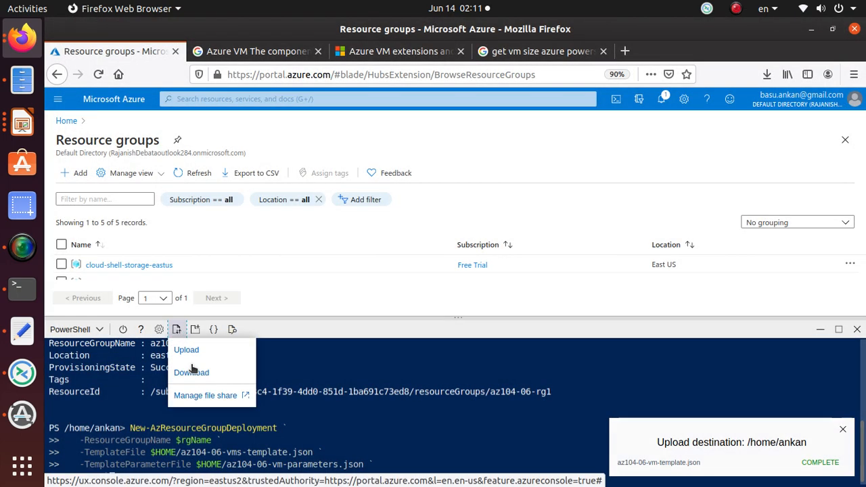
click(192, 352)
click(341, 125)
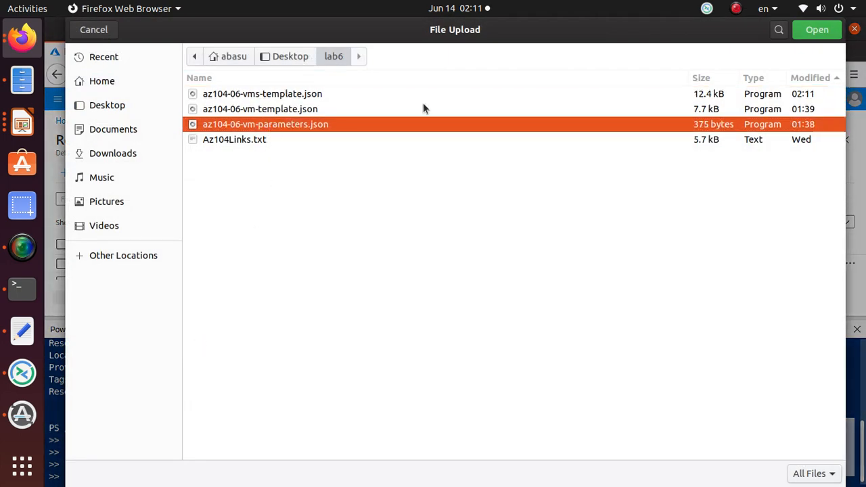
click(815, 31)
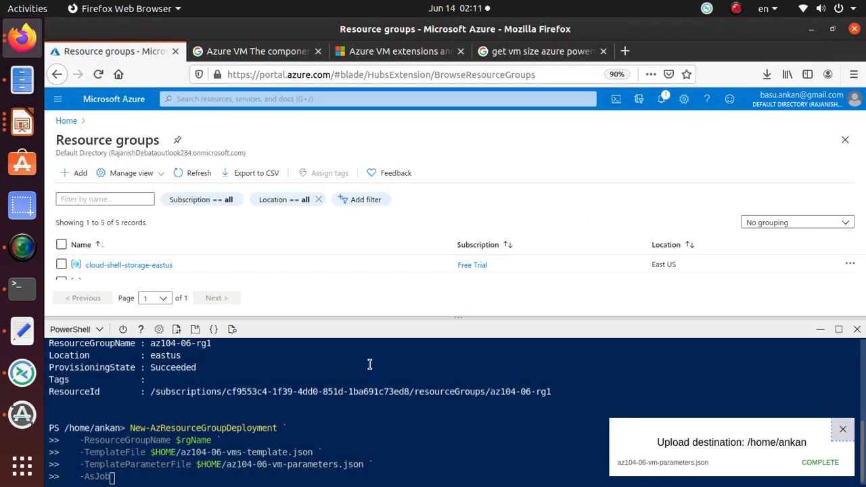
click(249, 478)
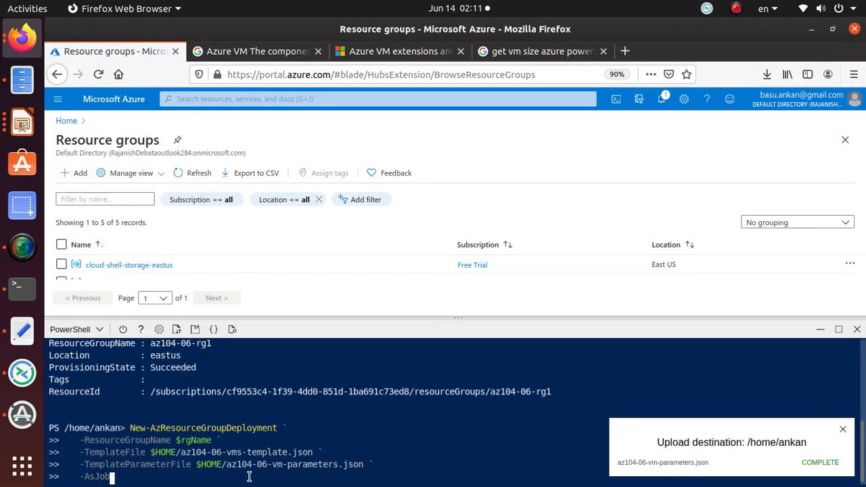
key(Return)
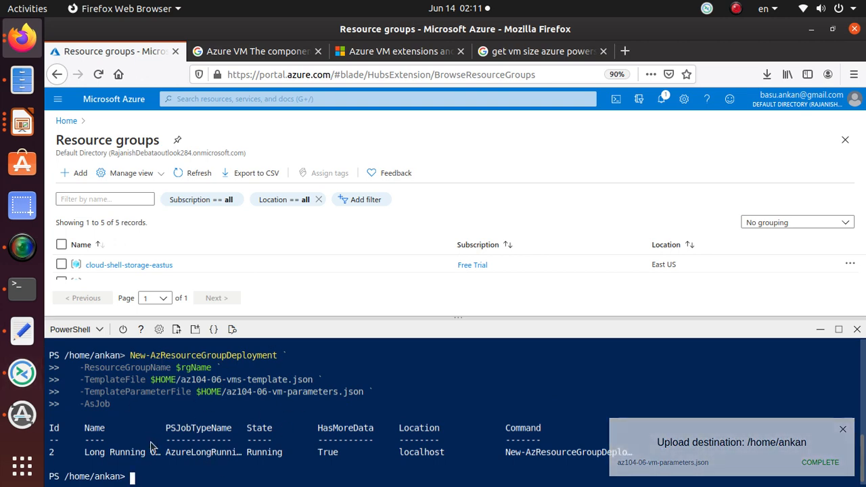
Step: Copy the step 7 commands that set $rgName to 'az104-06-rg2' and create that resource group, and run them in Cloud Shell
key(alt+Tab)
key(alt+Tab)
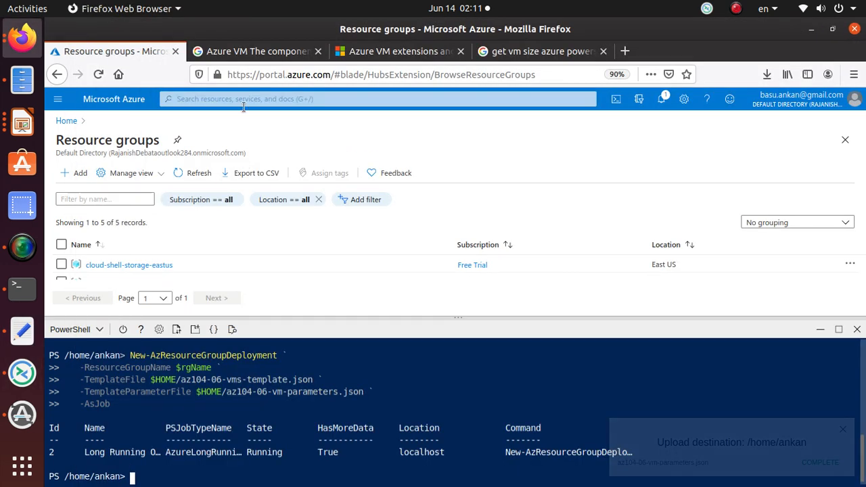
key(alt+Tab)
key(Tab)
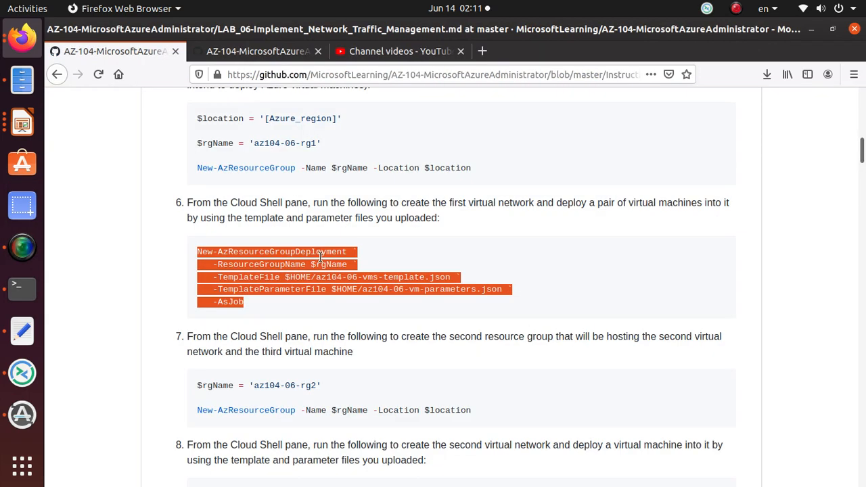
scroll(320, 256, down, 3)
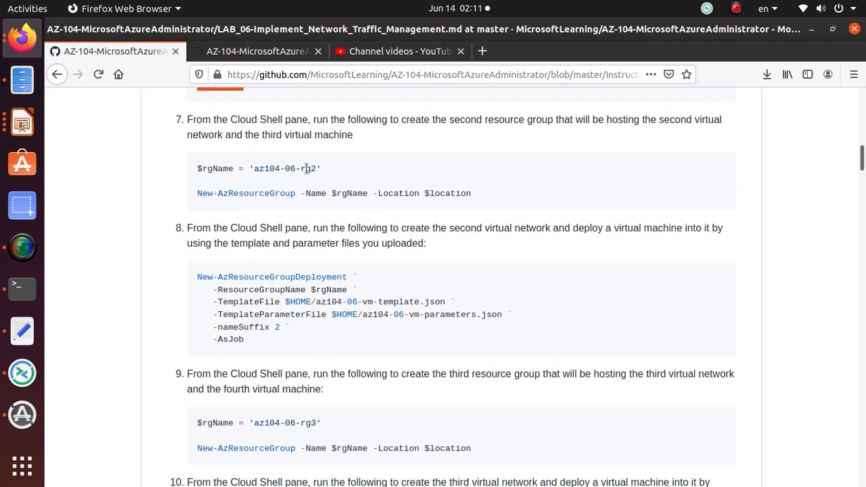
drag(462, 198, 163, 169)
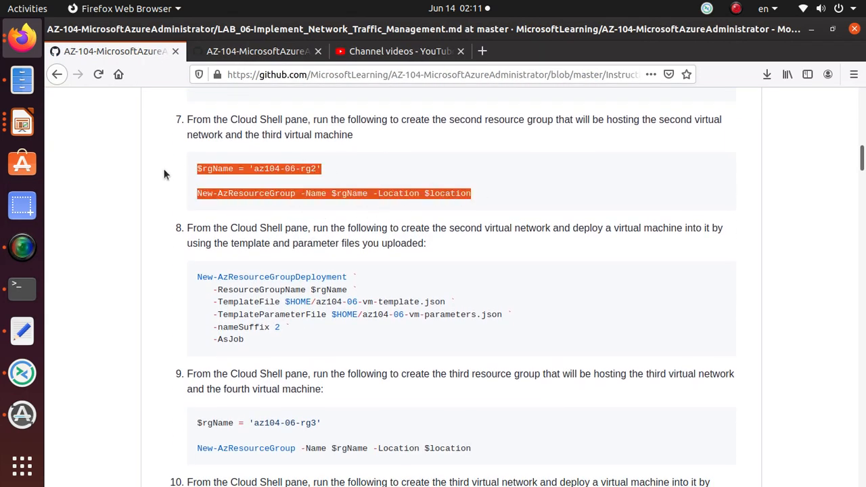
right_click(222, 173)
click(223, 179)
key(alt+Tab)
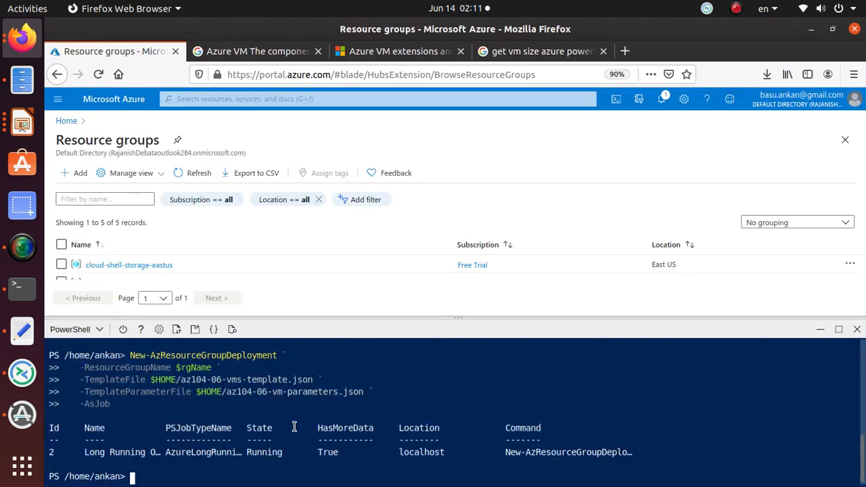
right_click(219, 475)
click(270, 383)
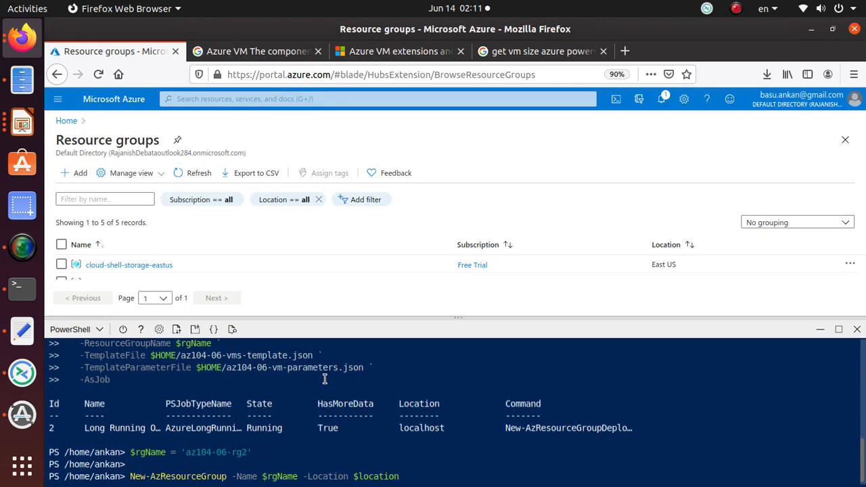
Step: Copy the New-AzResourceGroupDeployment command with -nameSuffix 2 from step 8 of the lab manual and paste it into Cloud Shell
key(alt+Tab)
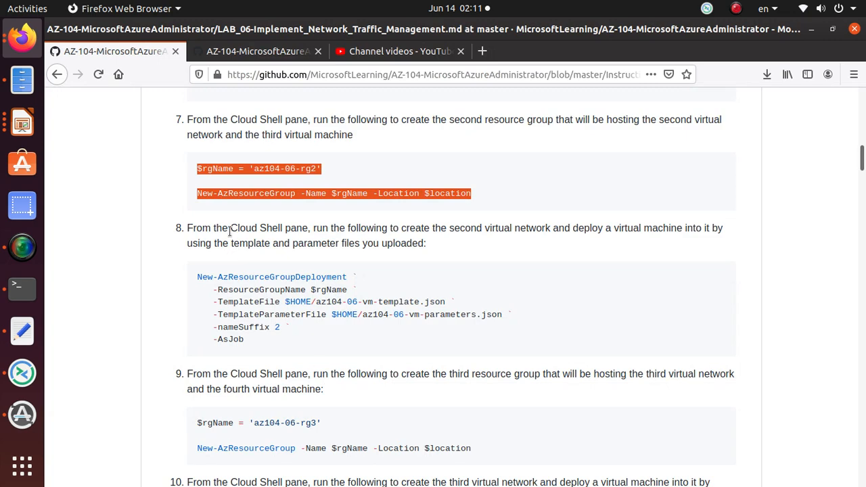
scroll(237, 230, down, 4)
drag(242, 194, 197, 131)
right_click(218, 137)
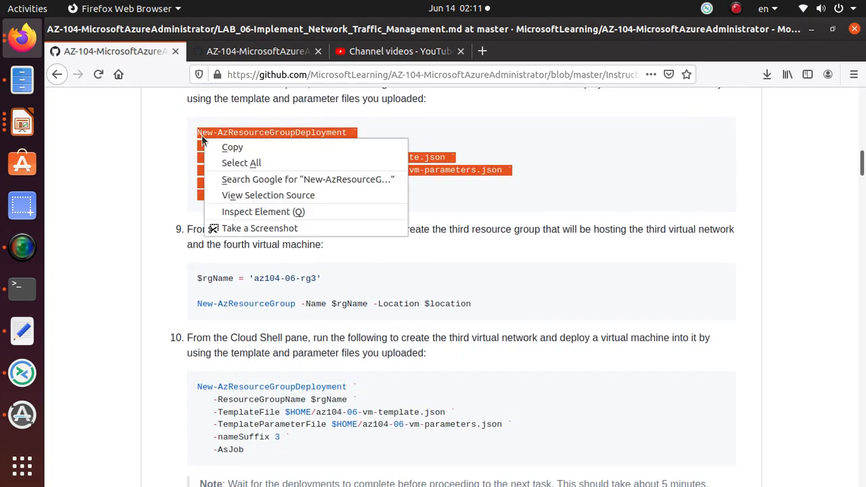
click(236, 148)
key(alt+Tab)
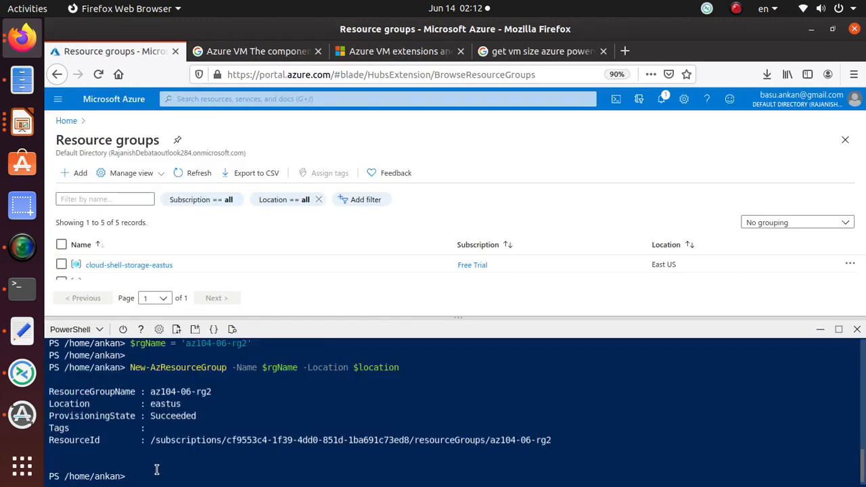
right_click(156, 468)
click(190, 383)
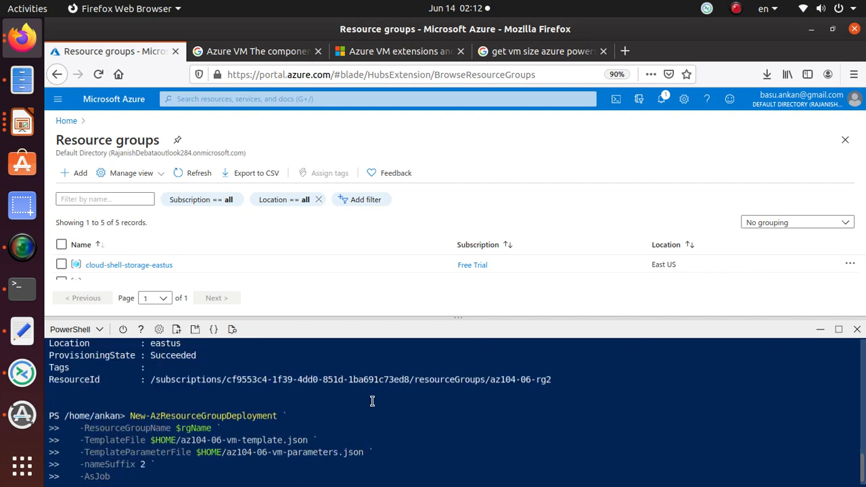
Step: Run the pending deployment, then copy the step 9 commands that create resource group 'az104-06-rg3' and run them in Cloud Shell
key(Return)
key(alt+Tab)
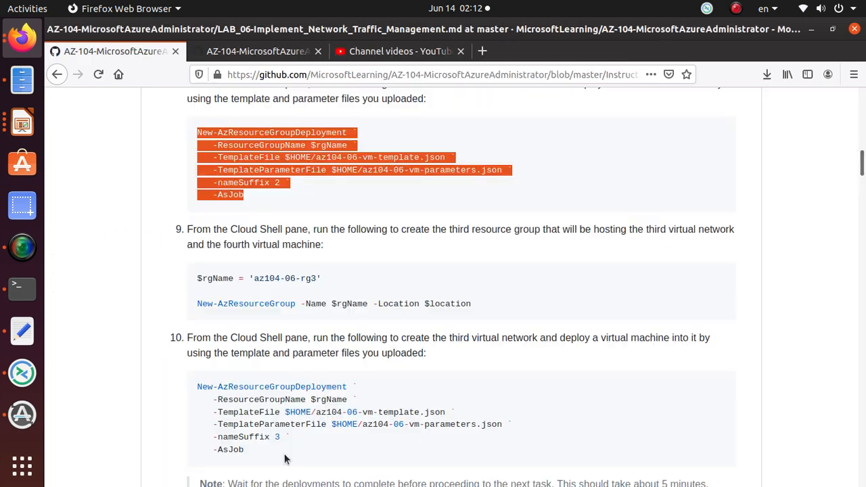
scroll(262, 196, down, 4)
drag(472, 160, 186, 129)
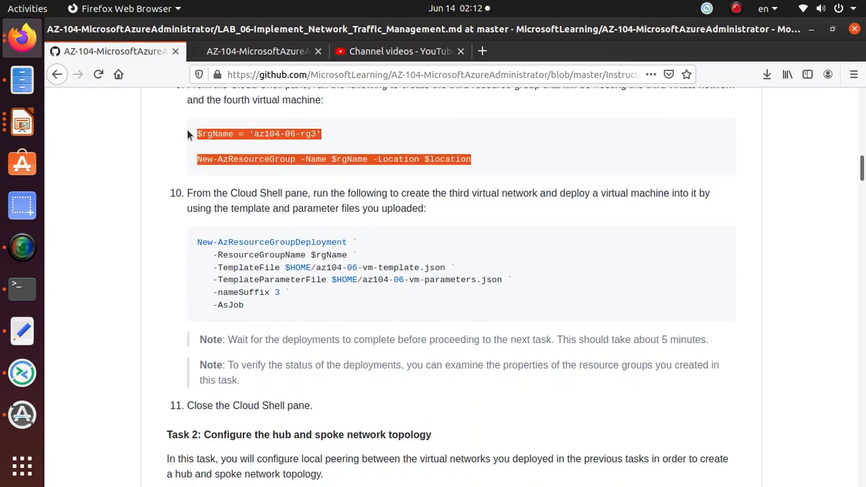
right_click(224, 131)
click(236, 142)
key(alt+Tab)
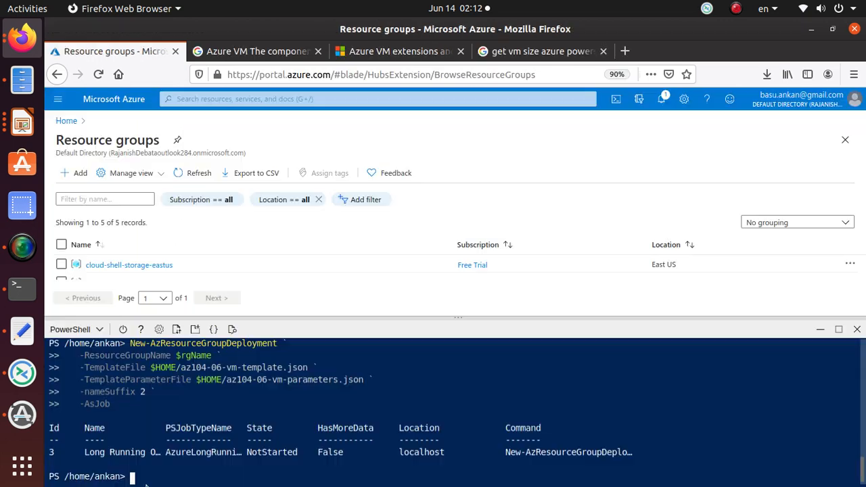
right_click(157, 482)
click(196, 390)
key(Return)
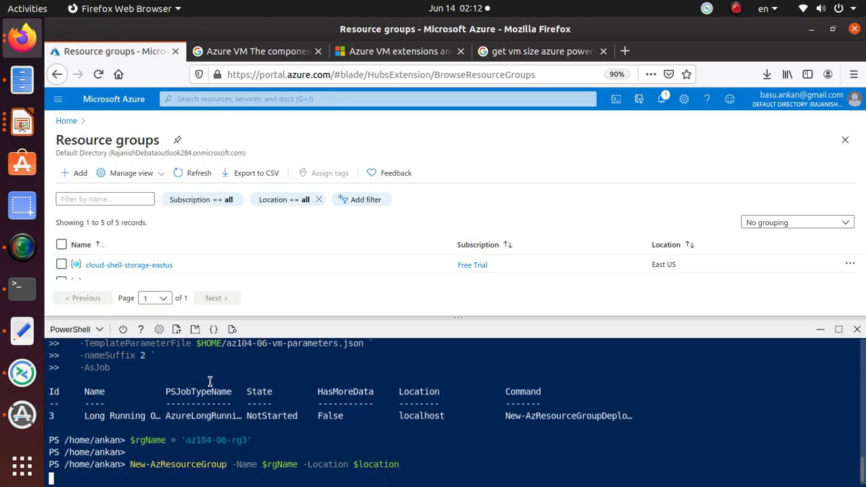
Step: Copy the New-AzResourceGroupDeployment command with -nameSuffix 3 from step 10 of the lab manual and run it in Cloud Shell
key(alt+Tab)
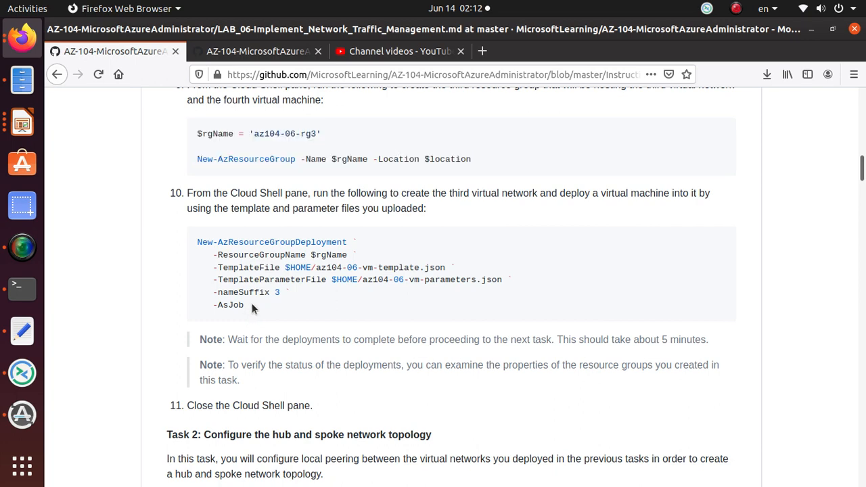
drag(252, 304, 194, 245)
right_click(195, 244)
click(230, 261)
key(alt+Tab)
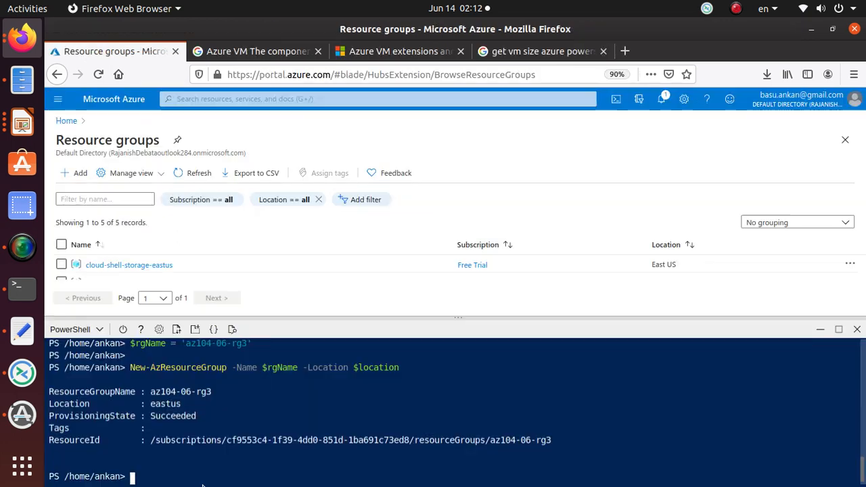
right_click(191, 470)
click(230, 379)
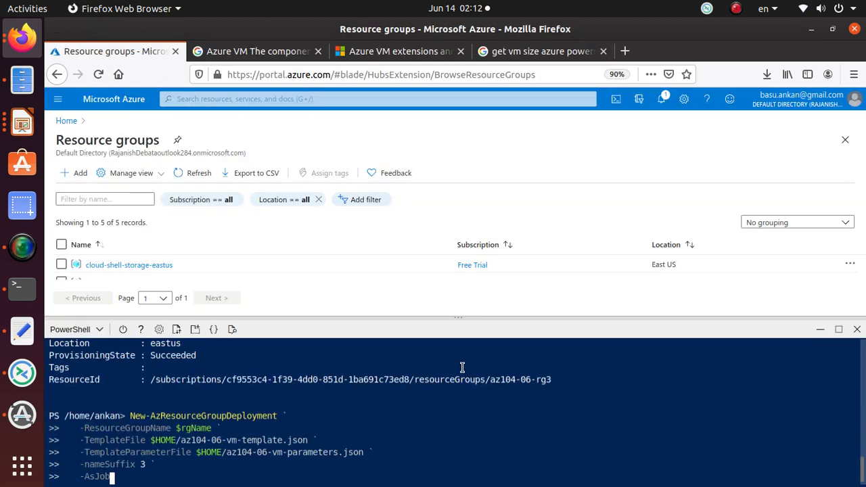
key(Return)
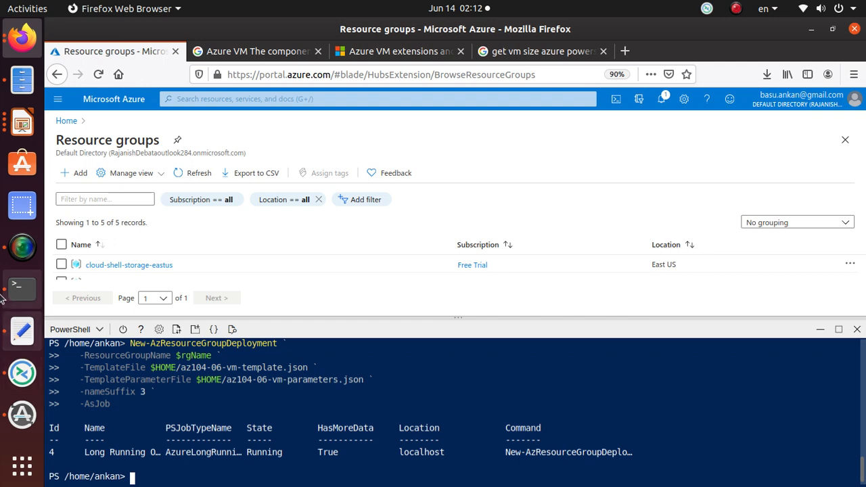
click(20, 248)
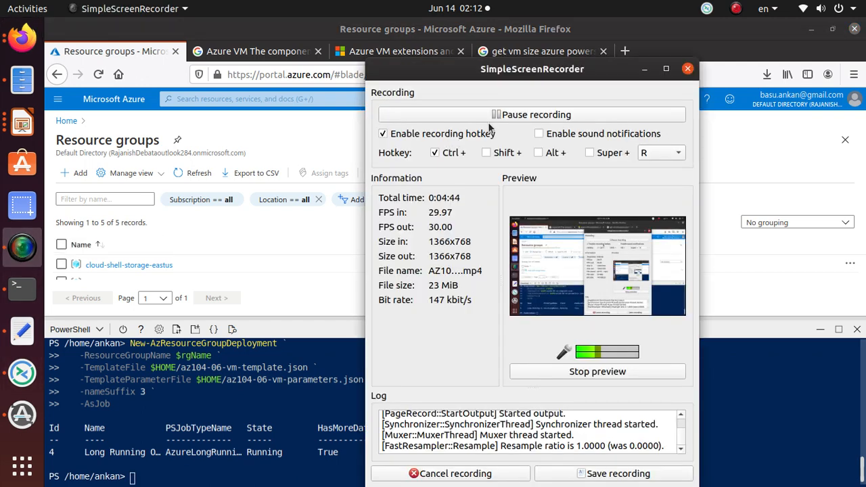
click(520, 115)
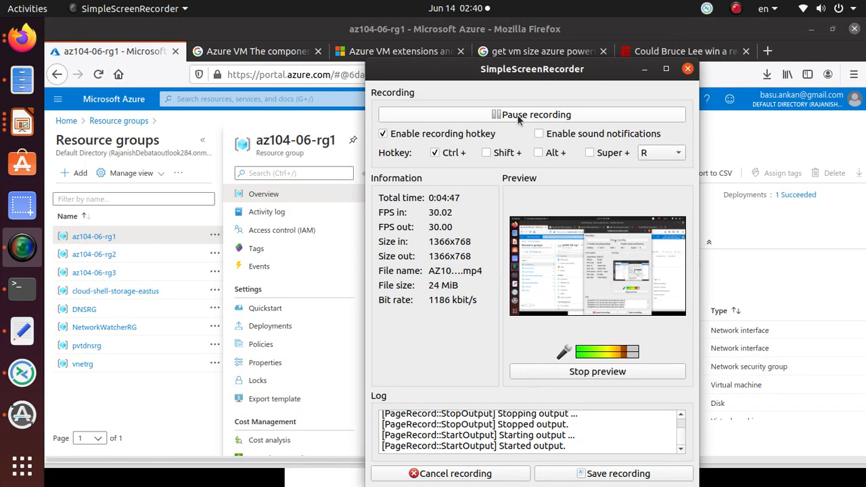
click(644, 70)
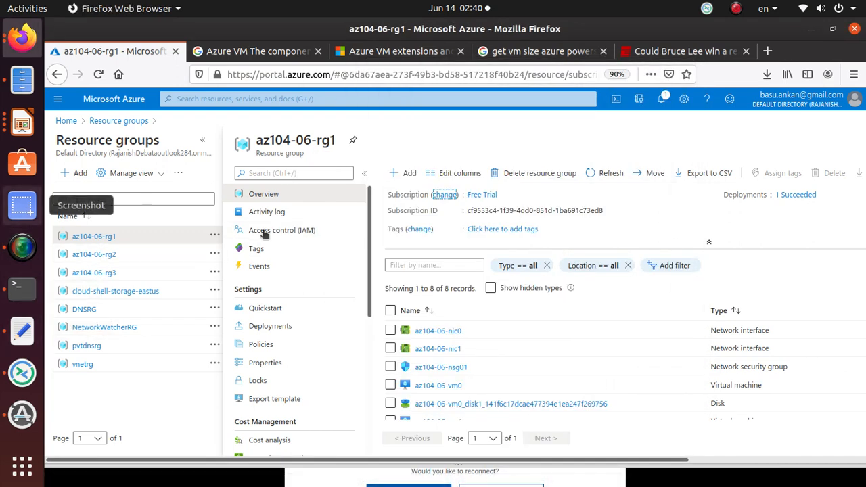
Step: Review the deployed resources in the az104-06-rg1, az104-06-rg2 and az104-06-rg3 resource groups
click(110, 241)
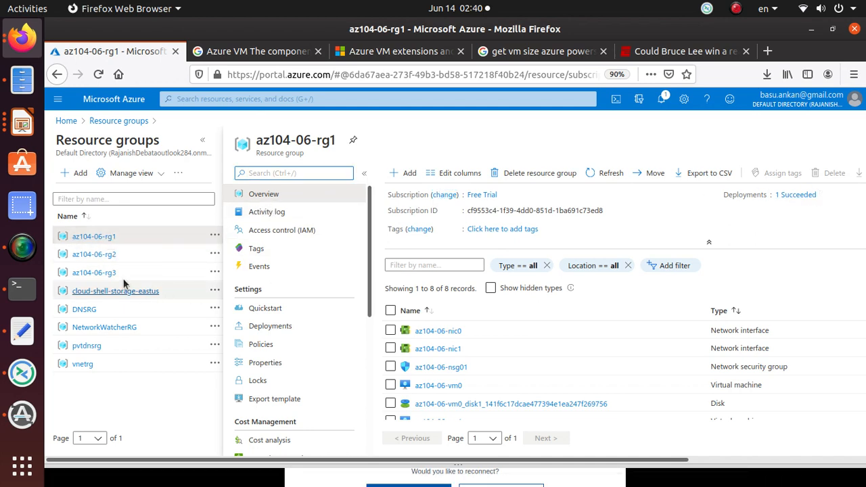
click(108, 254)
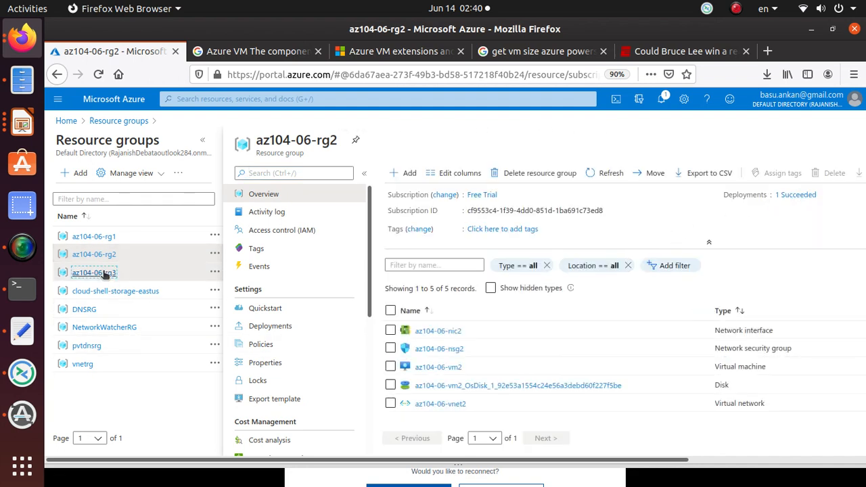
click(102, 273)
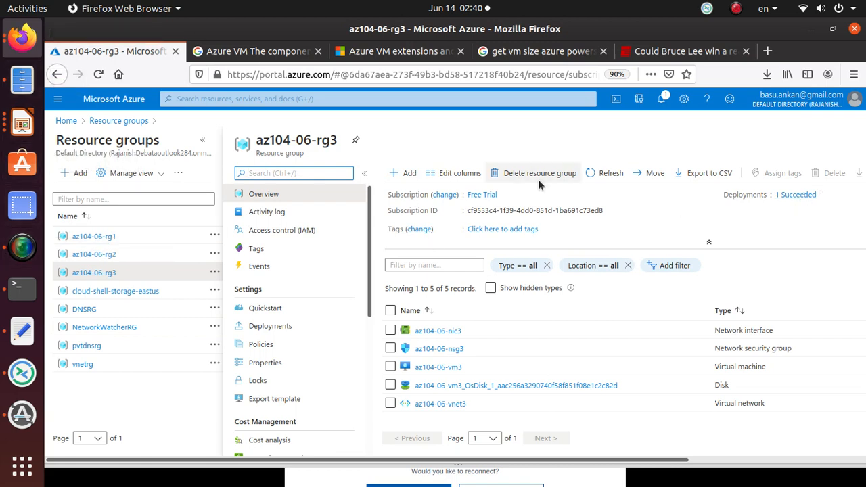
Step: Read the lab manual's Task 2 instructions for configuring the hub and spoke network topology
key(alt+Tab)
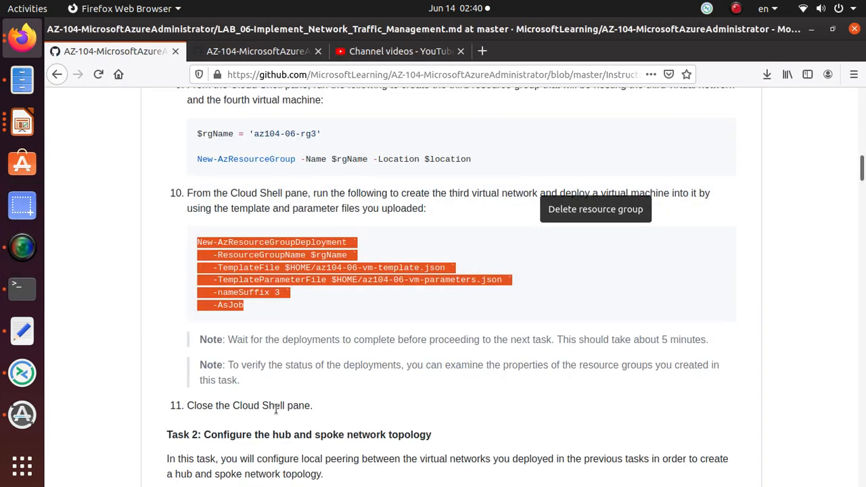
scroll(230, 330, down, 6)
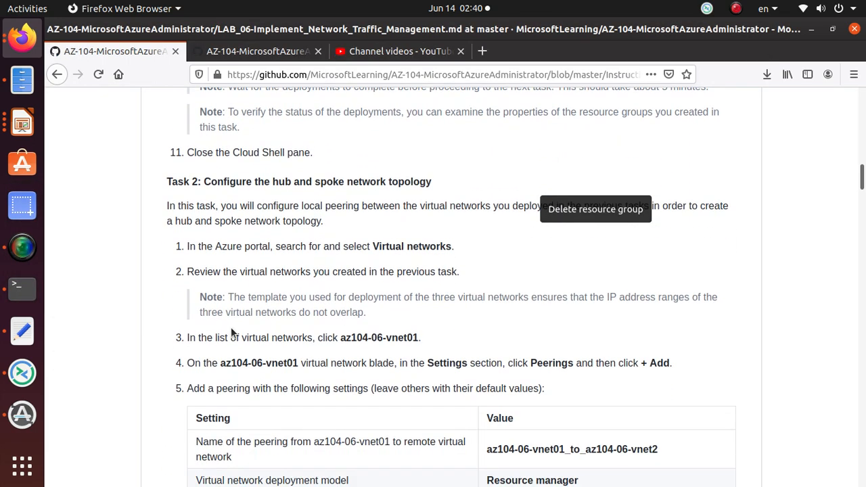
triple_click(295, 182)
click(294, 182)
triple_click(294, 183)
scroll(385, 362, down, 4)
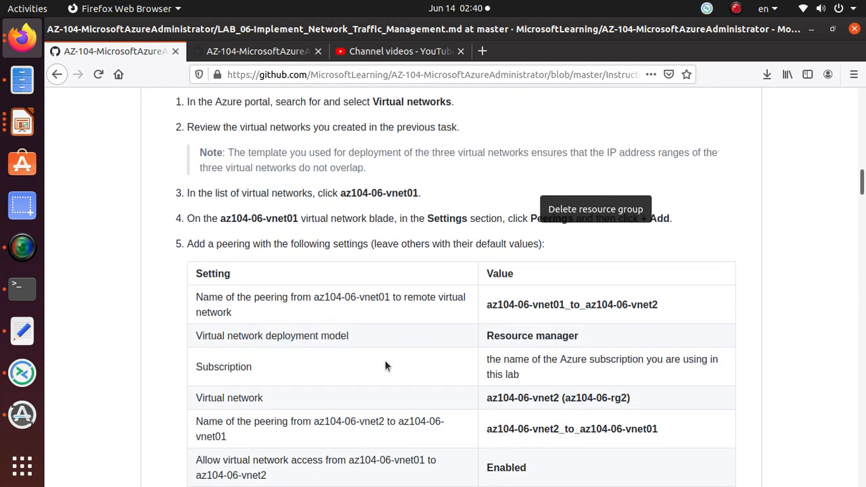
scroll(385, 365, up, 2)
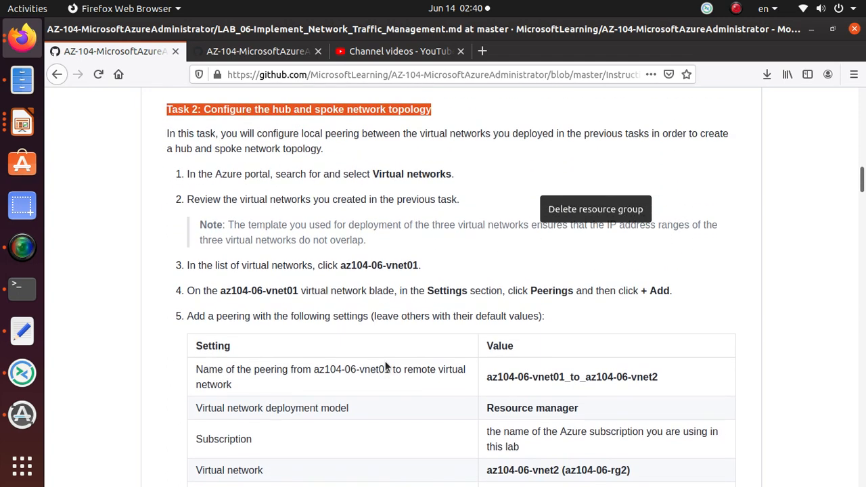
Step: Copy the name az104-06-vnet01 from the lab manual, search for it in the Azure portal and open that virtual network
double_click(404, 265)
click(421, 265)
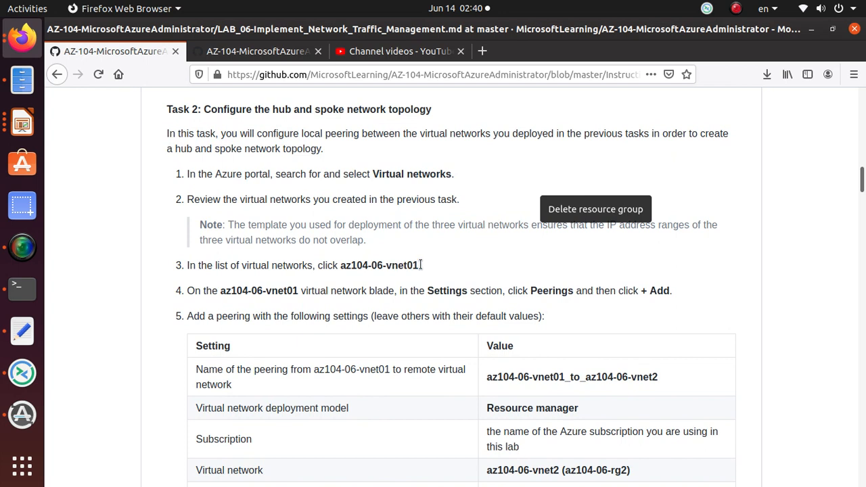
drag(420, 265, 337, 265)
right_click(354, 265)
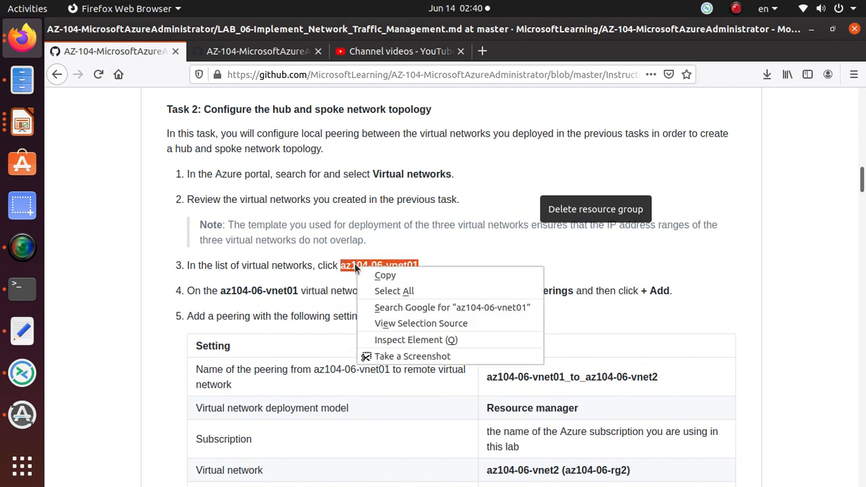
click(388, 276)
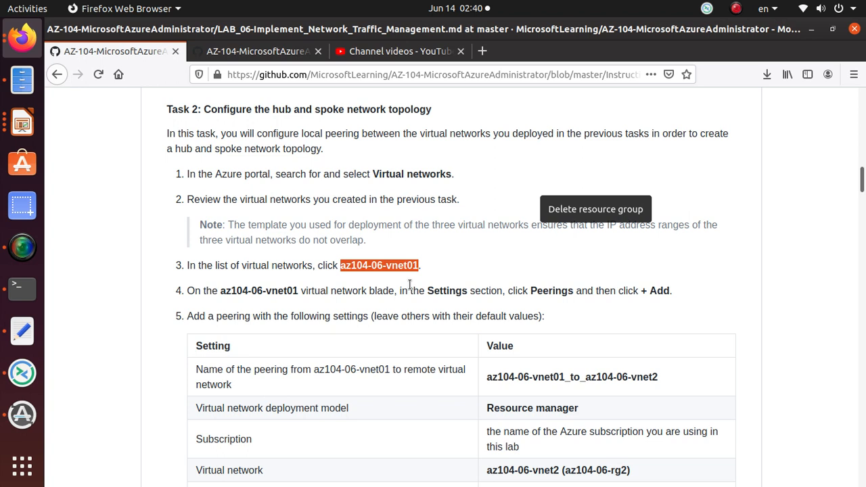
key(alt+Tab)
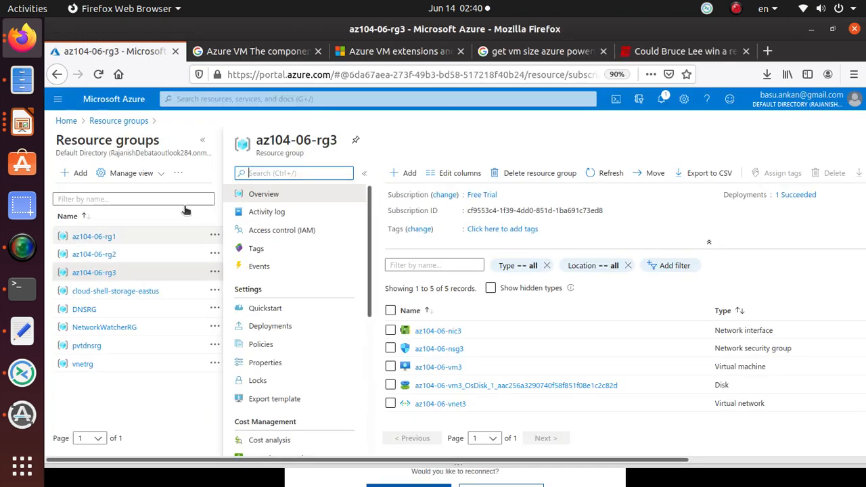
click(284, 100)
key(ctrl+v)
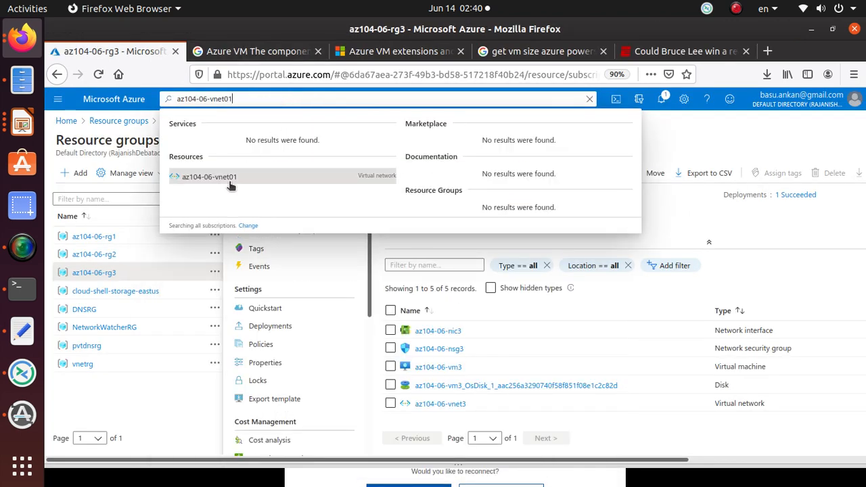
click(230, 181)
Step: Check the manual's peering instructions and look through the settings available for the az104-06-vnet01 virtual network
key(alt+Tab)
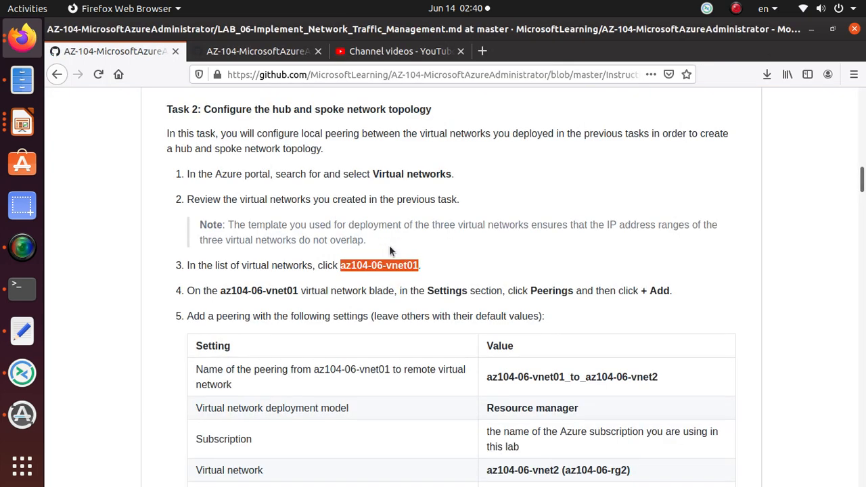
scroll(285, 344, down, 4)
key(alt+Tab)
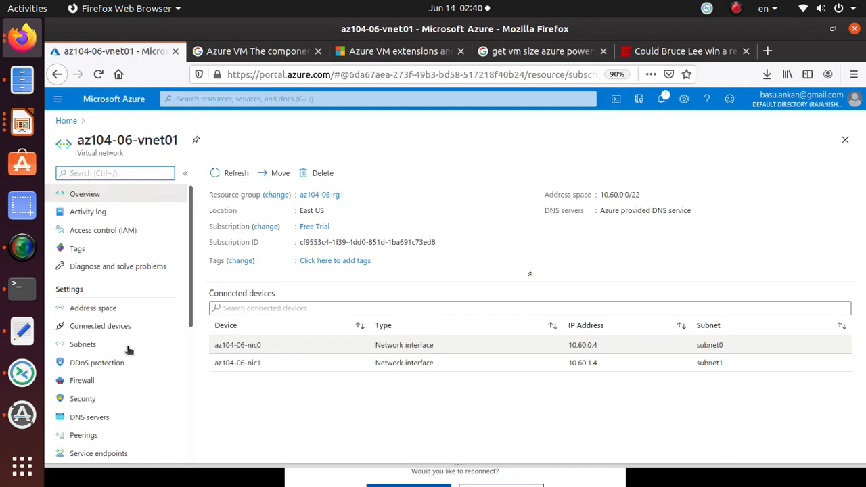
scroll(81, 296, down, 3)
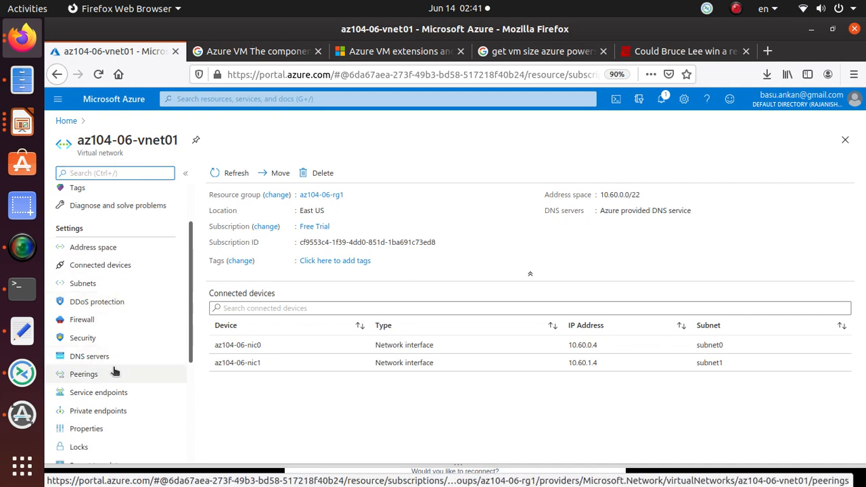
scroll(114, 371, up, 3)
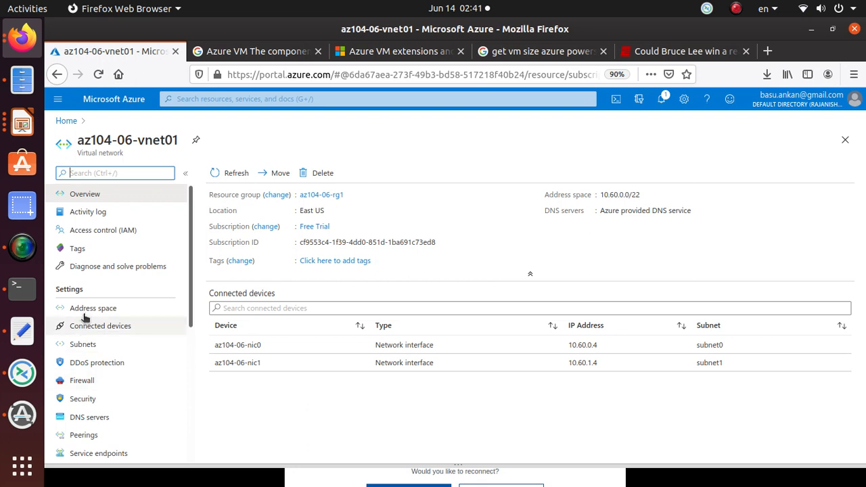
scroll(134, 390, down, 4)
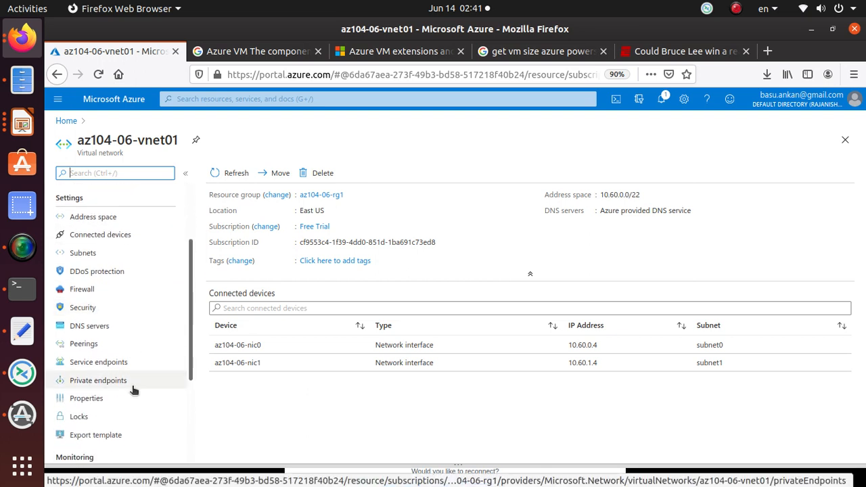
scroll(133, 390, down, 6)
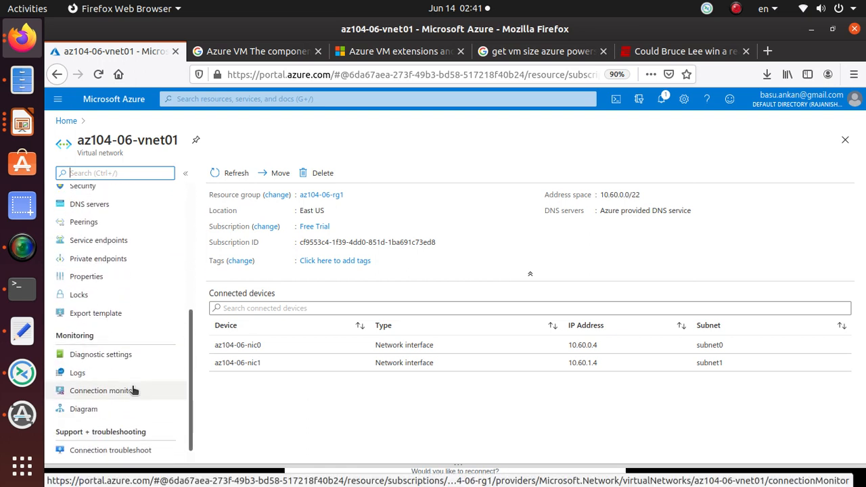
scroll(133, 390, down, 2)
scroll(134, 388, up, 10)
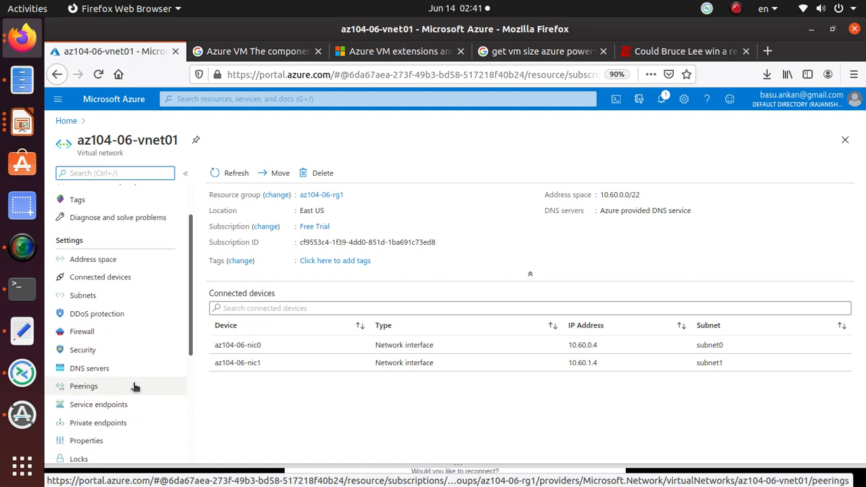
scroll(134, 386, up, 3)
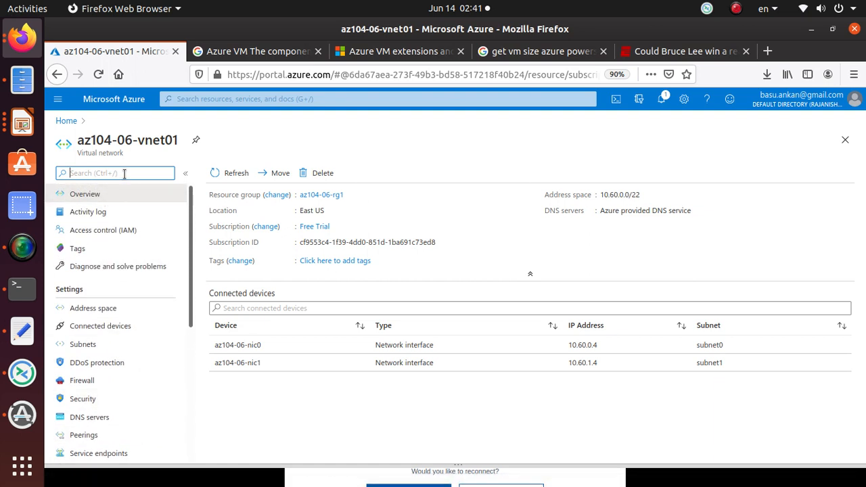
Step: Find the Peerings settings of az104-06-vnet01 by filtering for "pee" and start adding a new peering
click(124, 174)
text(pee)
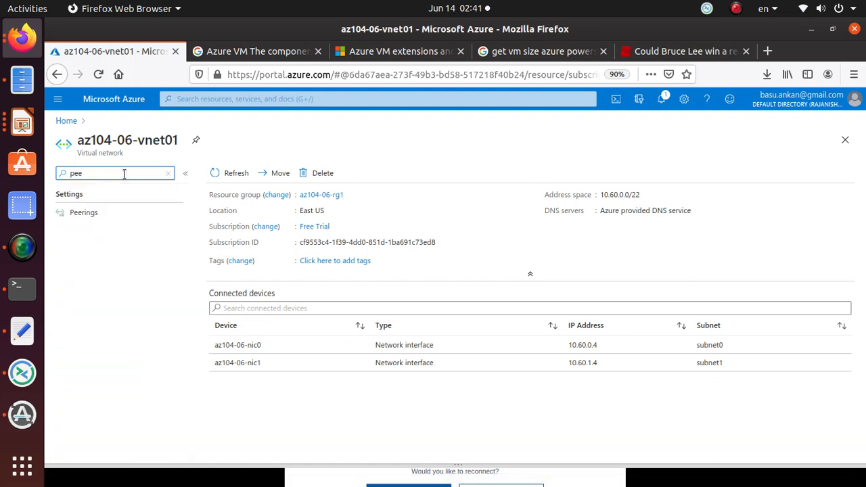
click(106, 212)
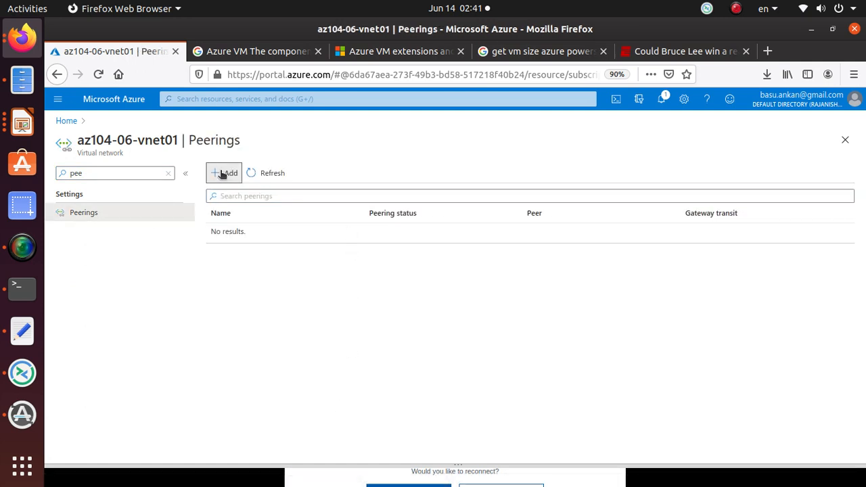
click(222, 173)
Step: Copy az104-06-vnet01_to_az104-06-vnet2 from the lab manual as the name of the outgoing peering, and keep the deployment model at Resource manager
key(alt+Tab)
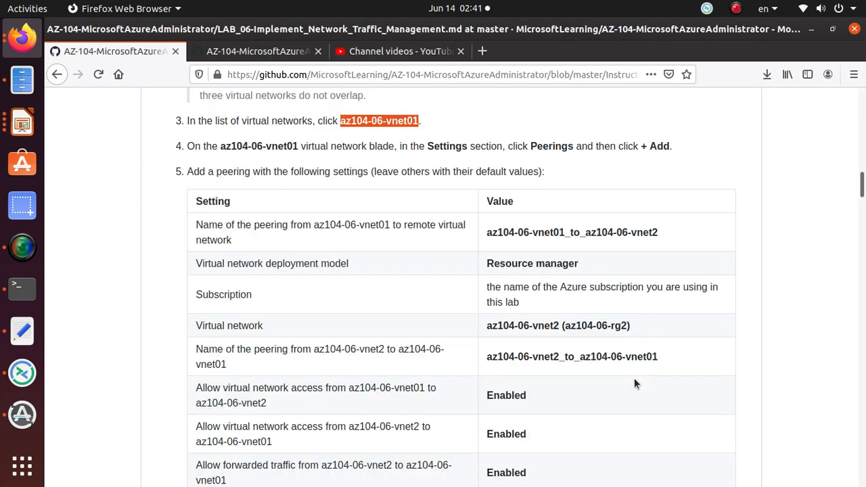
drag(488, 232, 660, 232)
right_click(519, 231)
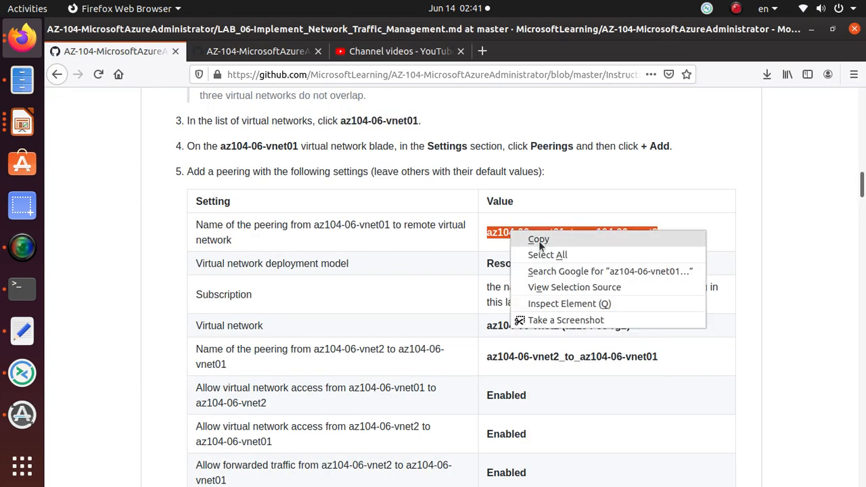
click(538, 241)
key(alt+Tab)
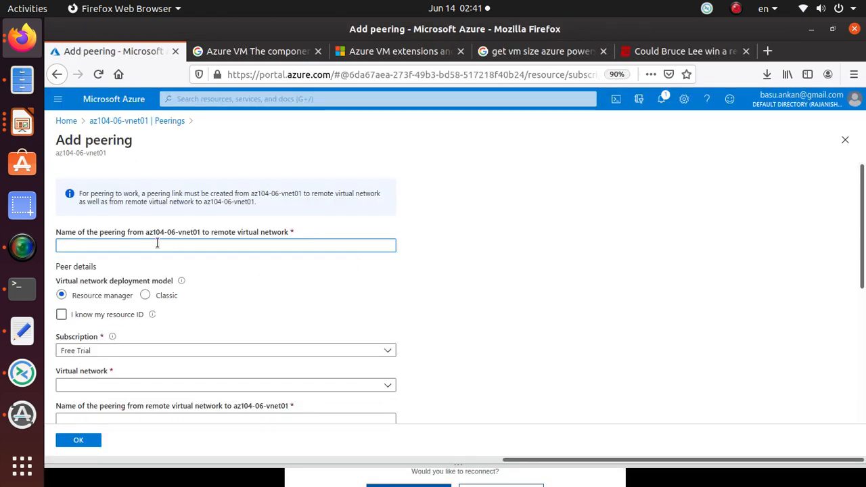
key(ctrl+v)
drag(94, 245, 121, 245)
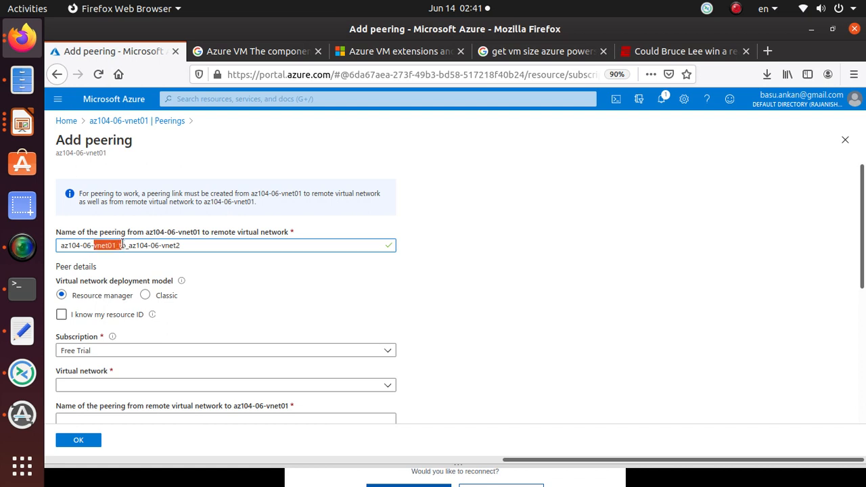
scroll(211, 294, down, 2)
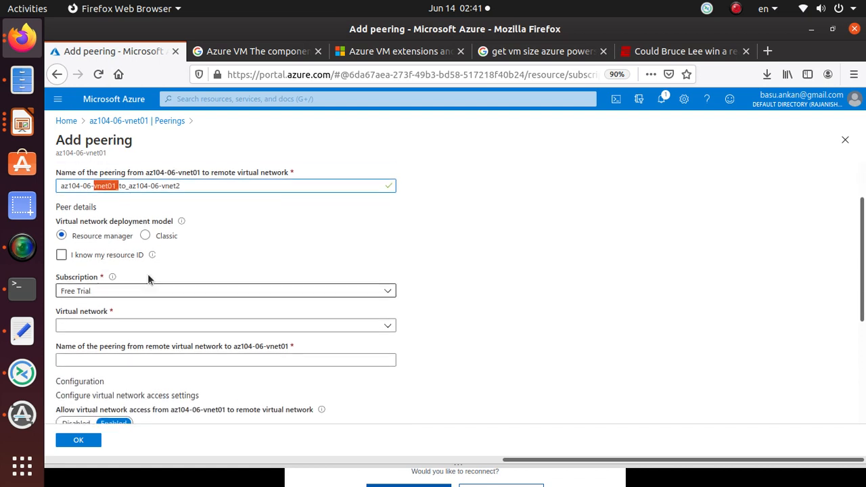
click(145, 235)
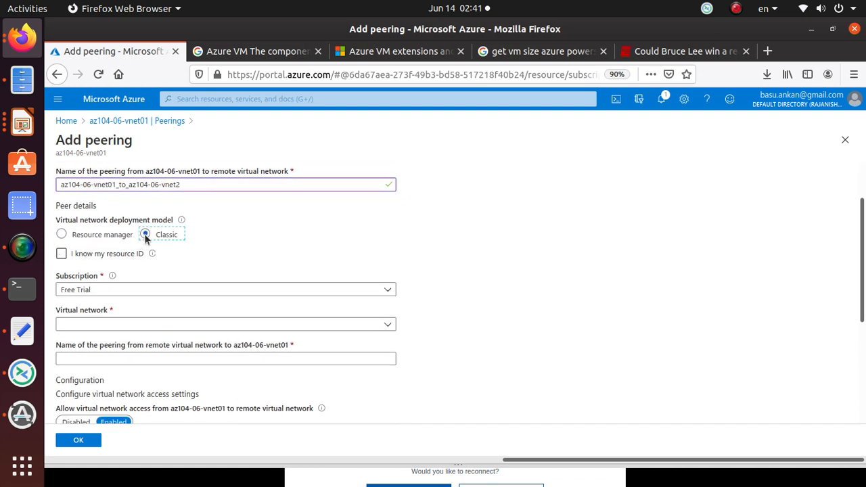
click(61, 234)
Step: Copy az104-06-vnet2_to_az104-06-vnet01 from the lab manual as the name of the peering from the remote network
scroll(317, 249, down, 3)
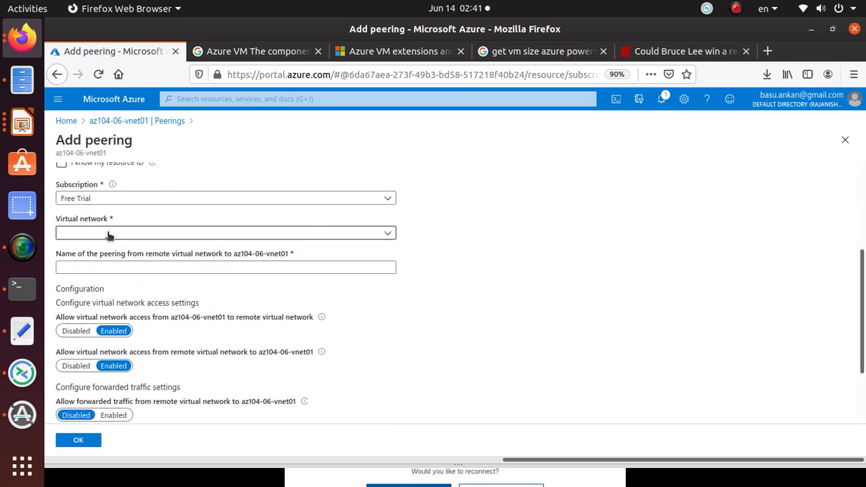
key(alt+Tab)
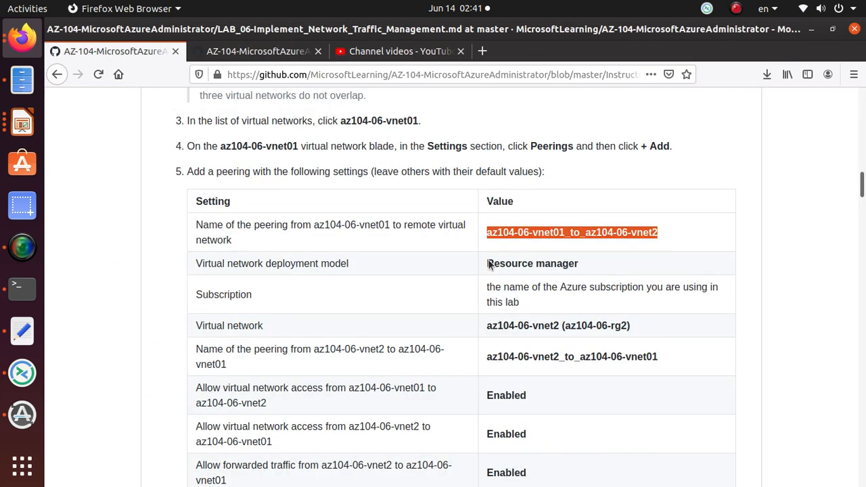
triple_click(544, 356)
right_click(545, 356)
click(570, 368)
key(alt+Tab)
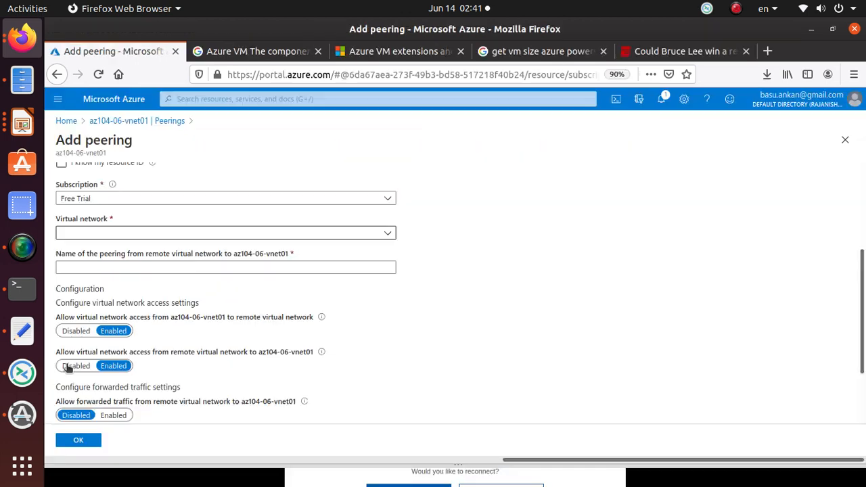
click(79, 267)
key(ctrl+v)
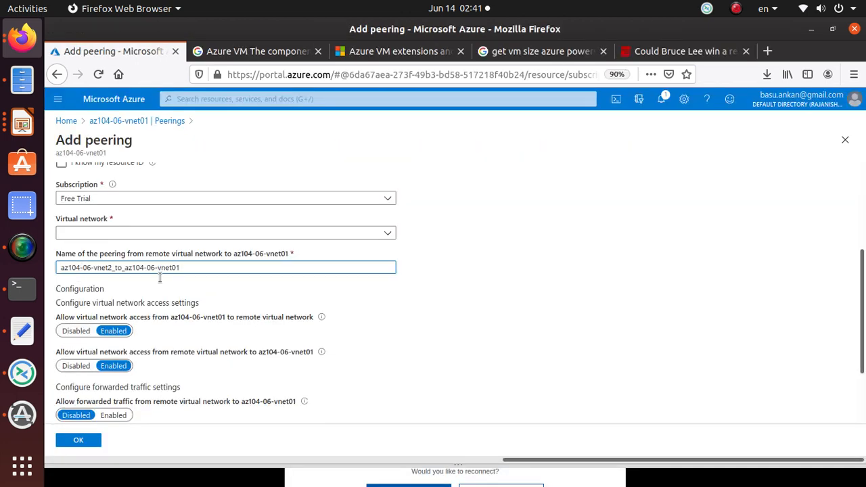
Step: Check the manual's peering table and select az104-06-vnet2 (az104-06-rg2) as the virtual network to peer with
scroll(183, 410, down, 3)
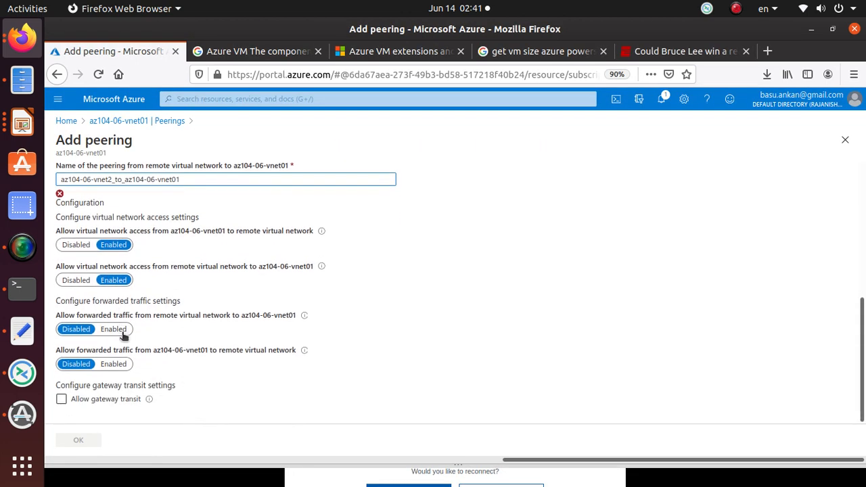
scroll(142, 339, up, 1)
scroll(143, 339, up, 2)
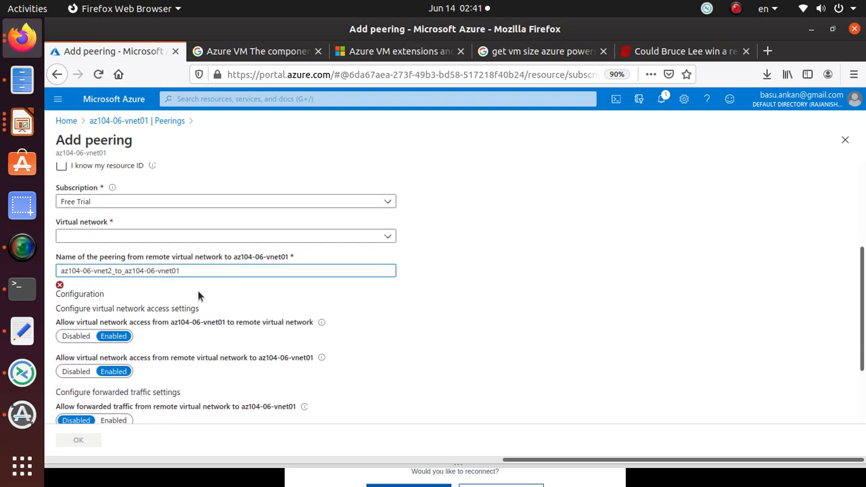
key(alt+Tab)
scroll(658, 348, down, 3)
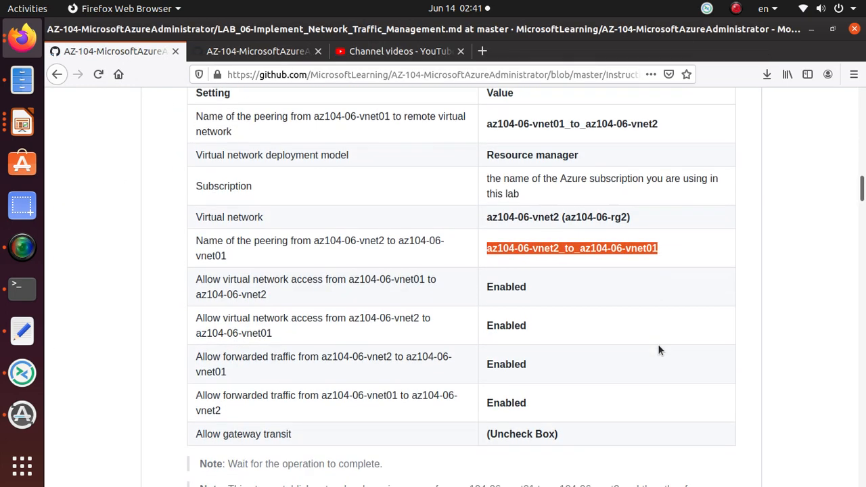
key(alt+Tab)
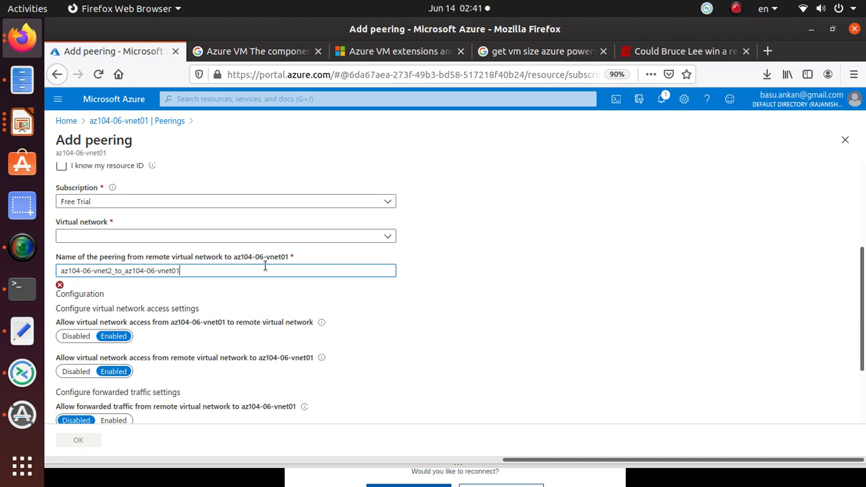
click(10, 259)
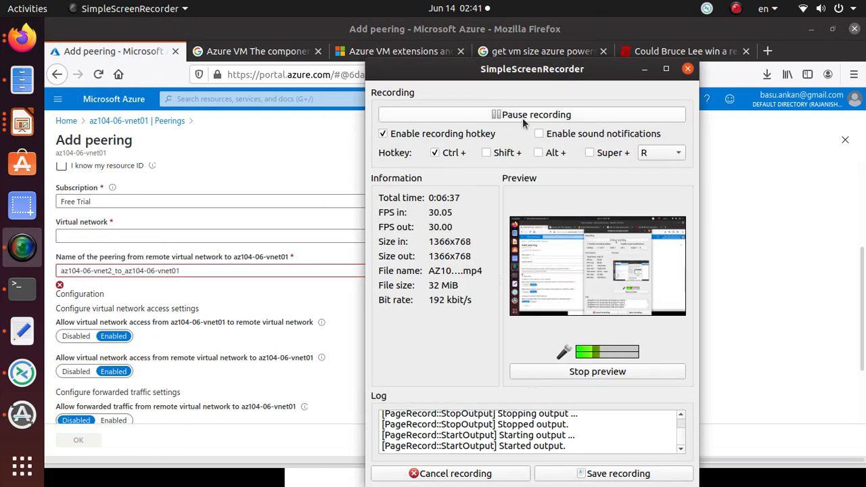
scroll(279, 272, up, 2)
click(279, 272)
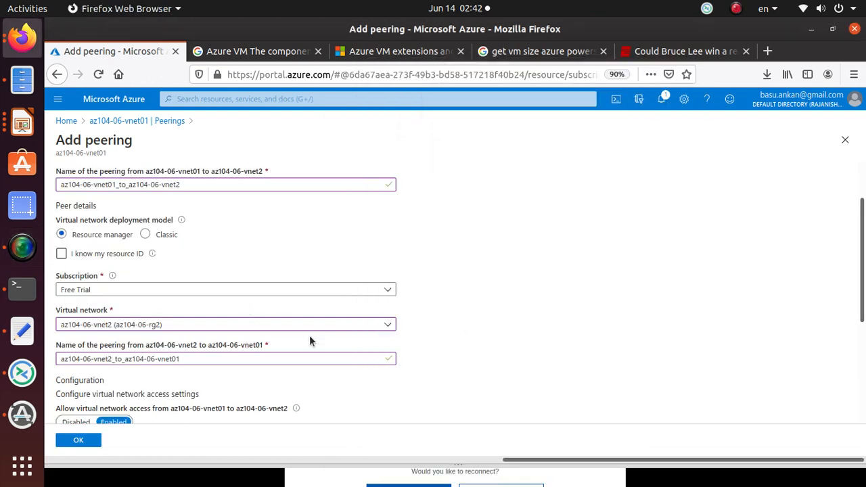
Step: Enable forwarded traffic in both directions between az104-06-vnet01 and az104-06-vnet2
scroll(309, 337, down, 2)
scroll(136, 359, down, 2)
click(113, 329)
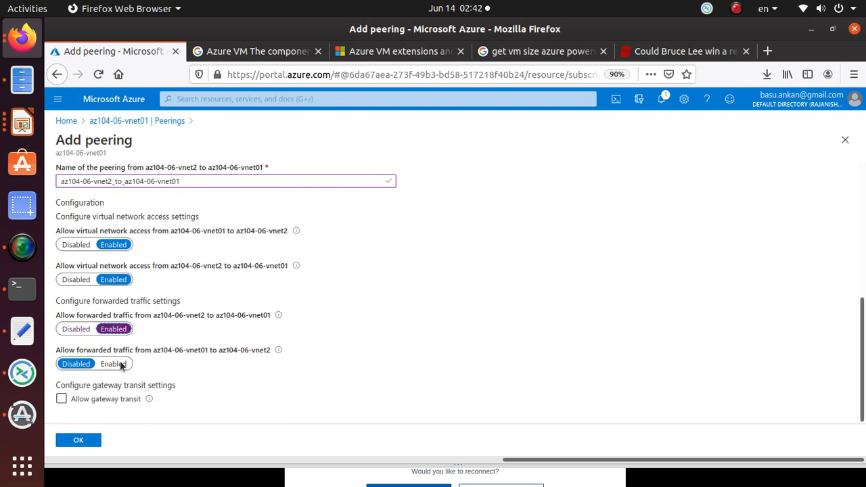
click(120, 364)
Step: Compare the peering settings with the lab manual's table and create the peering between az104-06-vnet01 and az104-06-vnet2
key(alt+Tab)
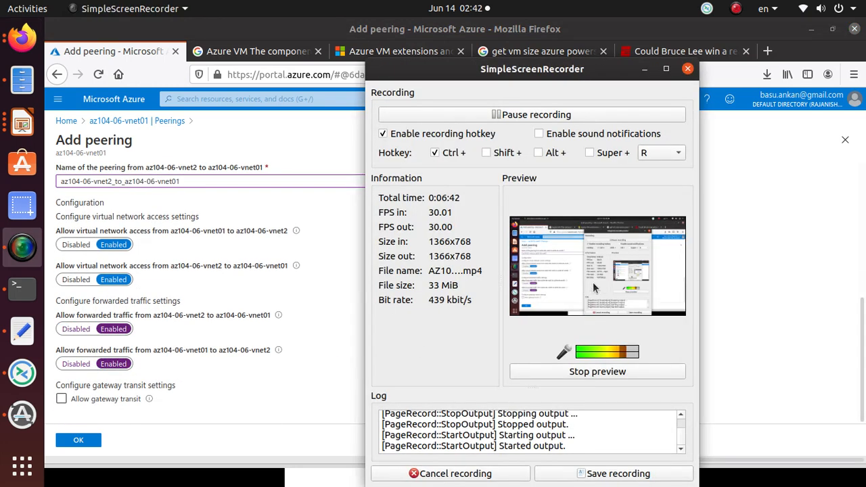
click(325, 280)
key(alt+Tab)
key(alt+Tab)
scroll(590, 293, up, 1)
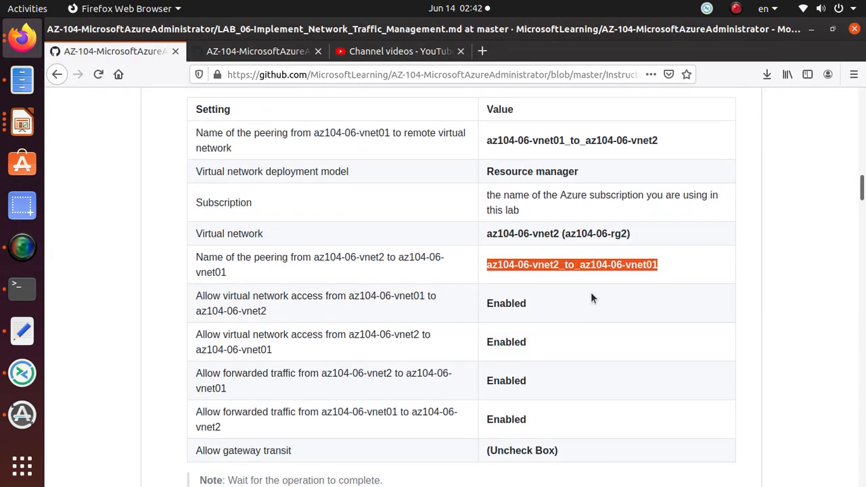
scroll(590, 298, down, 1)
click(507, 294)
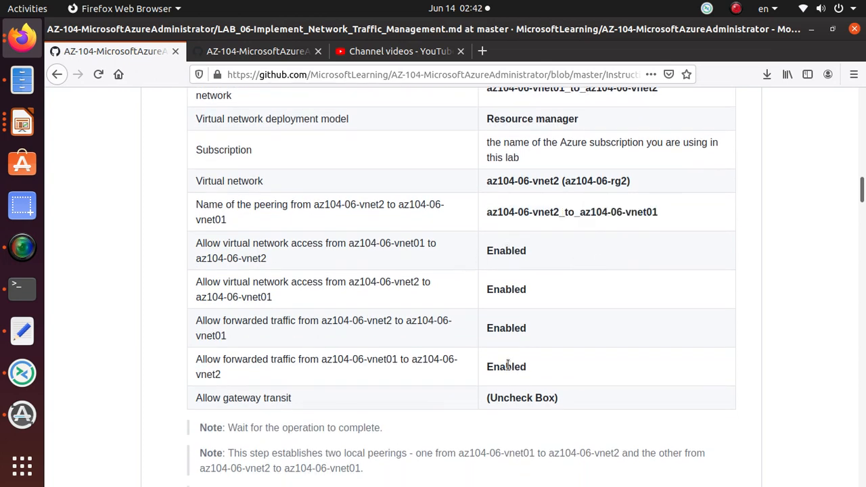
scroll(508, 366, down, 6)
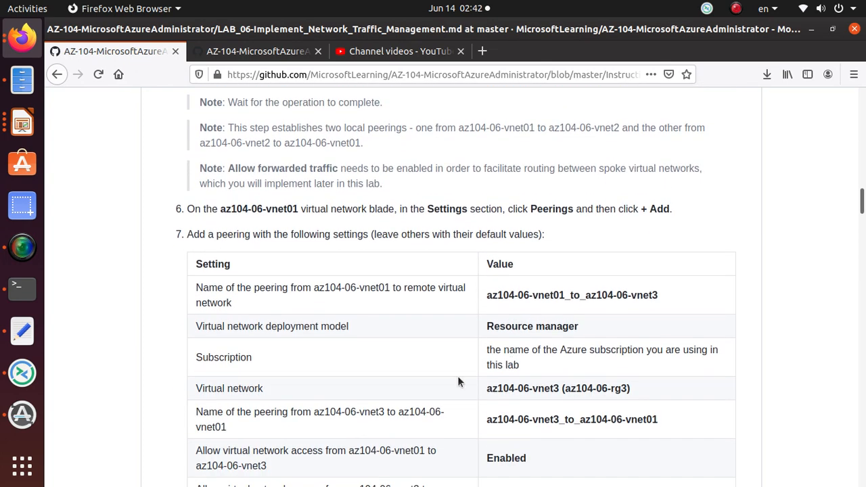
key(alt+Tab)
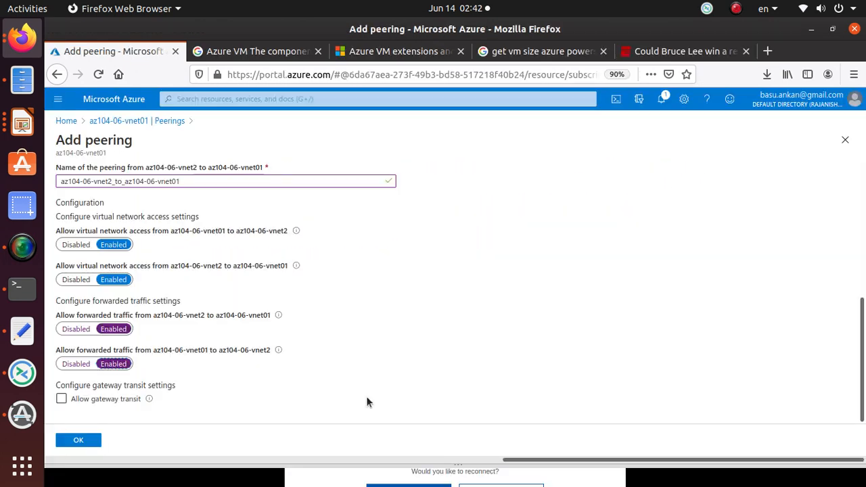
click(90, 444)
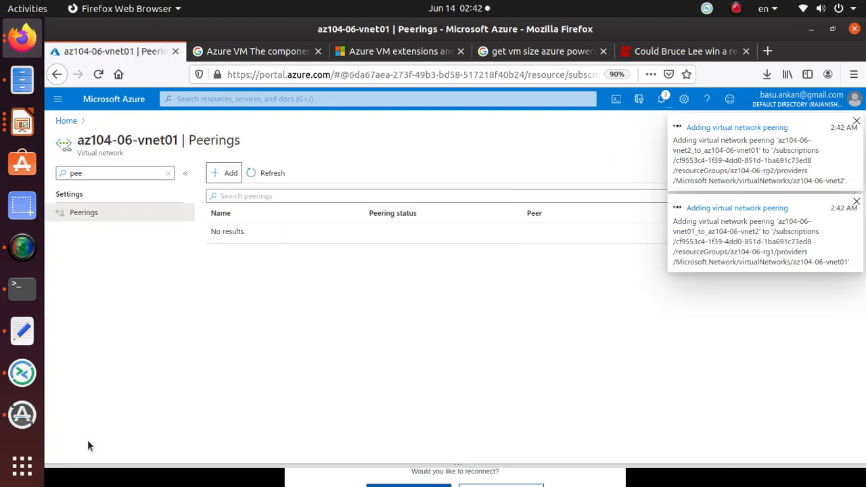
Step: Check the manual's instructions for the az104-06-vnet3 peering and start adding another peering to az104-06-vnet01
key(alt+Tab)
scroll(236, 250, down, 2)
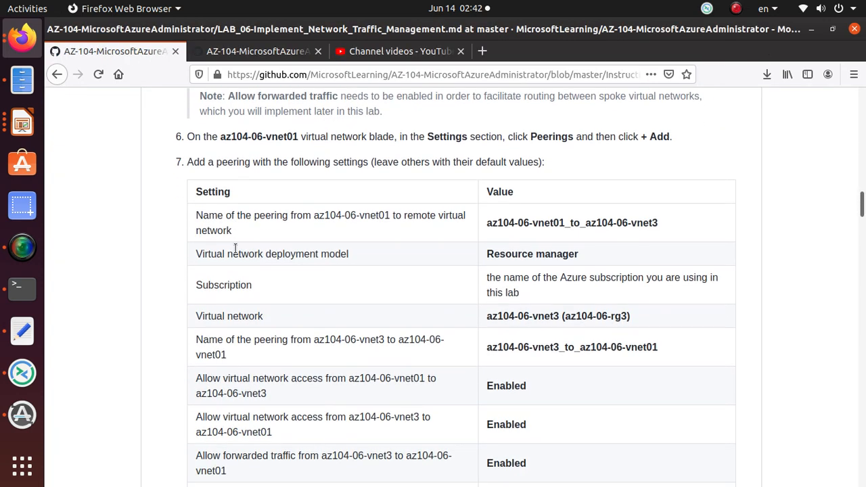
key(alt+Tab)
click(224, 173)
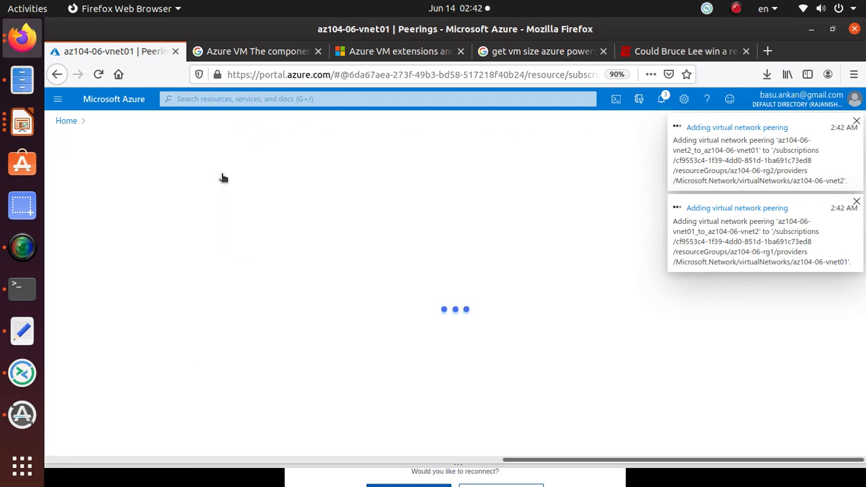
Step: Copy az104-06-vnet01_to_az104-06-vnet3 from the lab manual as the name of the new outgoing peering
key(alt+Tab)
scroll(621, 160, down, 1)
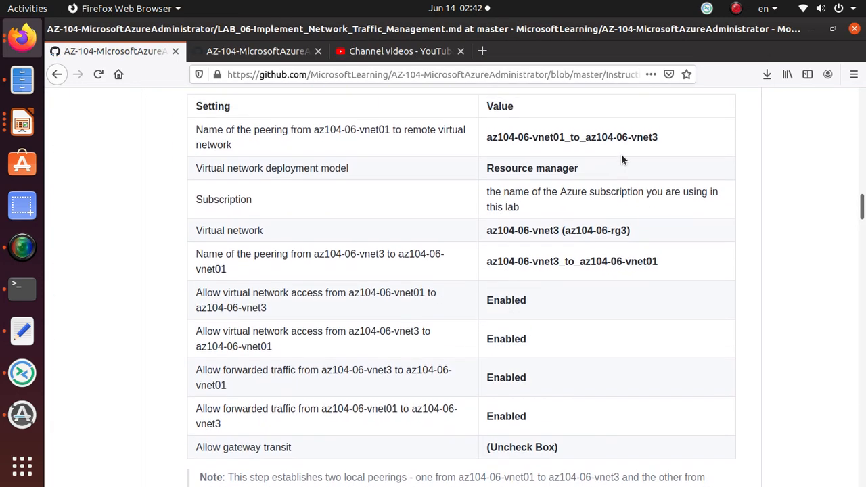
scroll(620, 152, up, 1)
triple_click(621, 150)
right_click(620, 150)
click(647, 160)
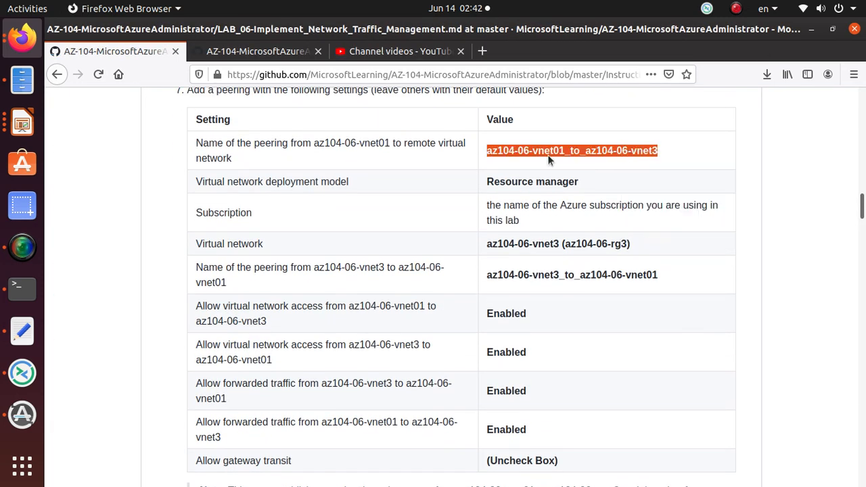
click(548, 155)
key(alt+Tab)
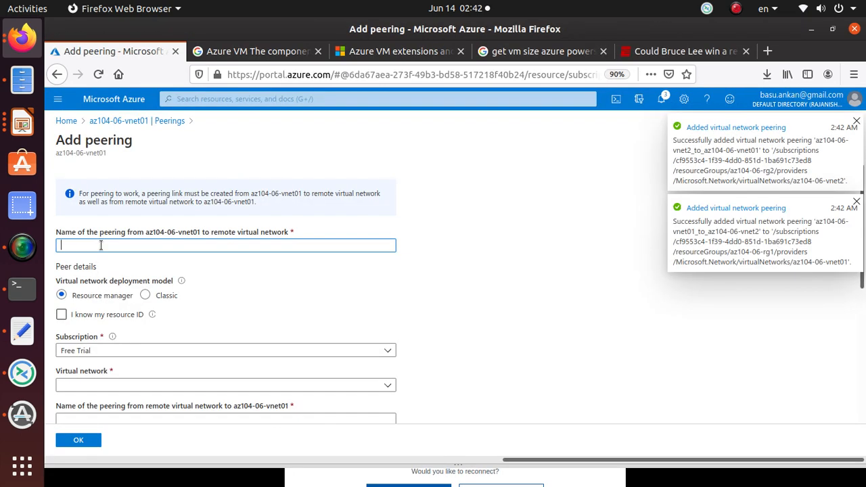
key(ctrl+v)
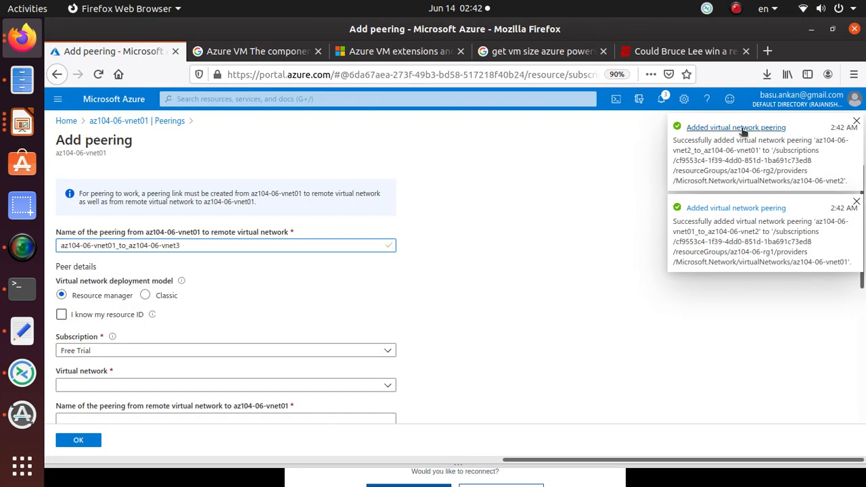
Step: Select az104-06-vnet3 (az104-06-rg3) as the virtual network for the new peering
scroll(377, 309, down, 3)
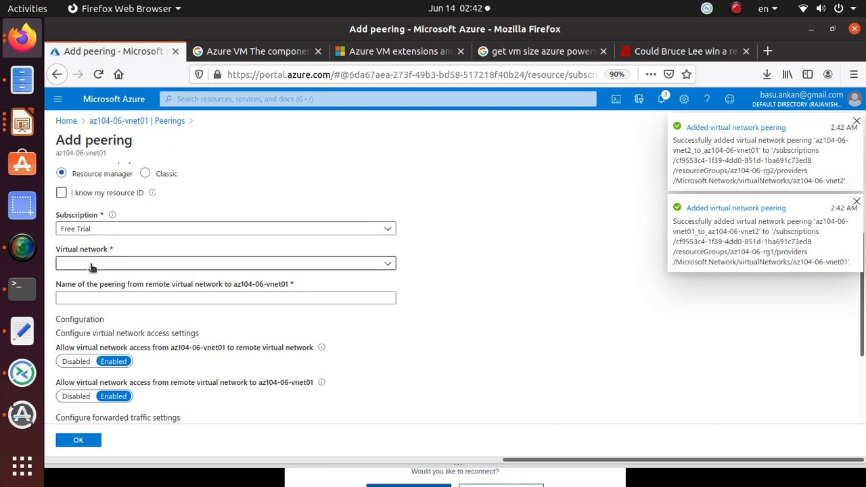
click(113, 264)
click(136, 338)
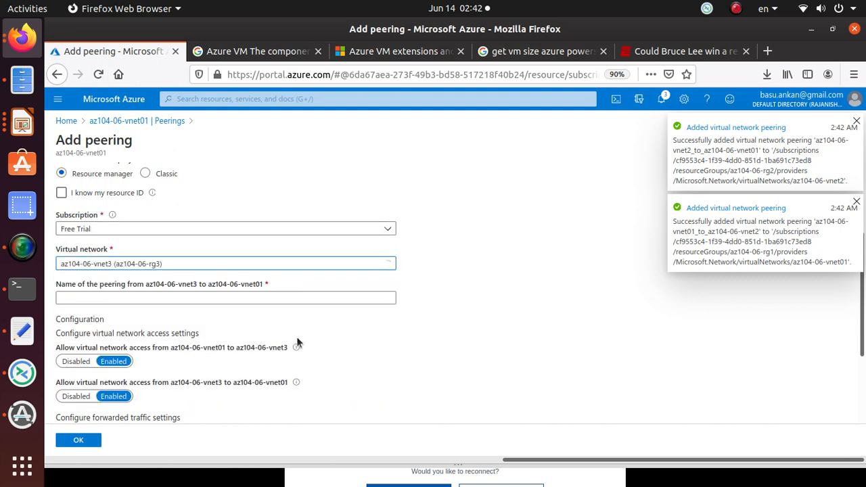
Step: Copy az104-06-vnet3_to_az104-06-vnet01 from the lab manual as the return peering's name and review the entered names
key(alt+Tab)
triple_click(604, 274)
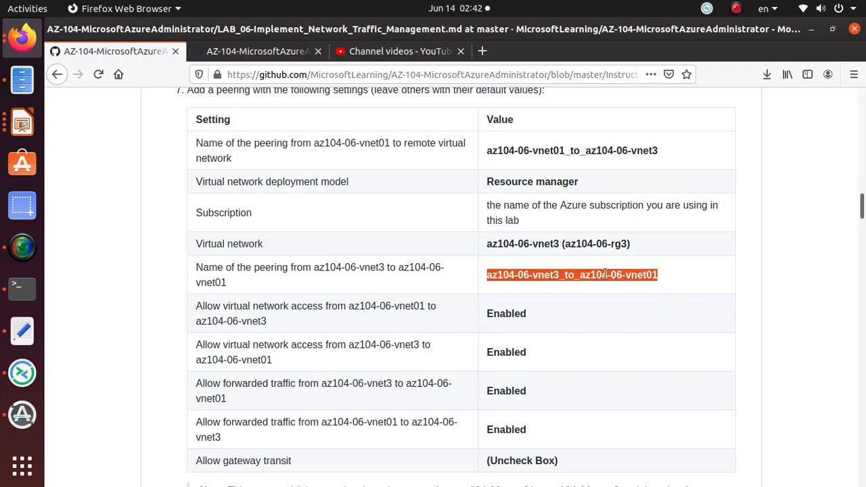
right_click(605, 274)
click(624, 284)
key(alt+Tab)
click(141, 297)
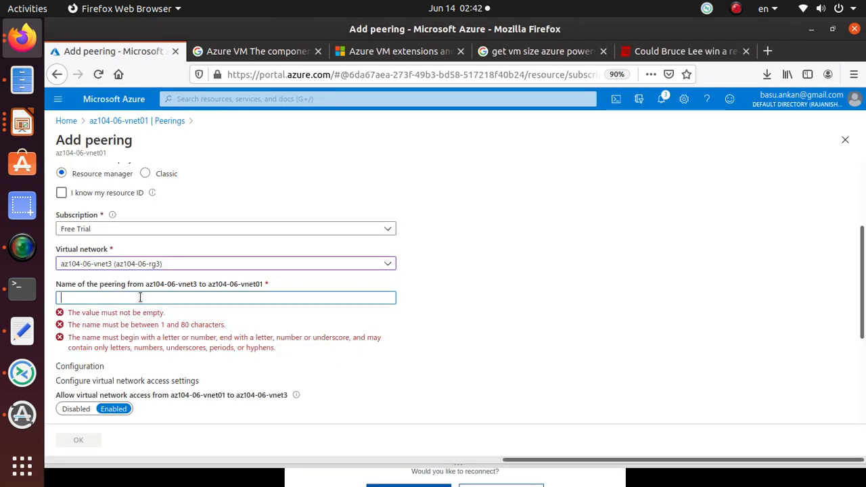
key(ctrl+v)
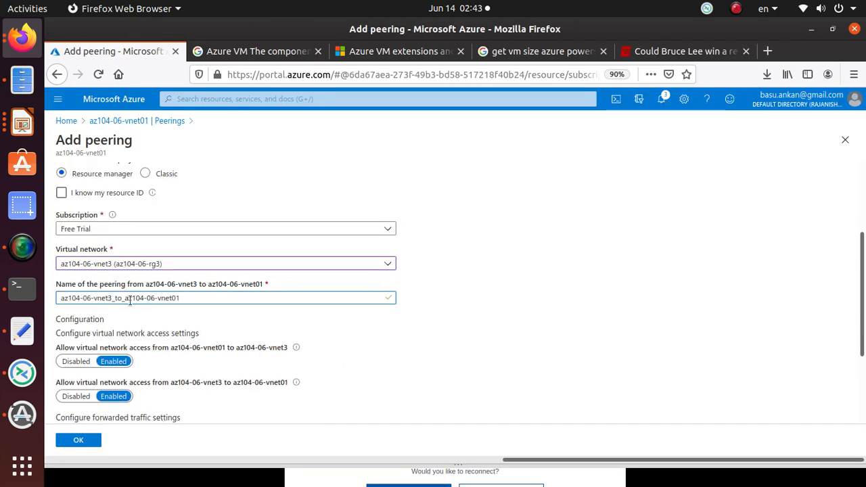
scroll(114, 240, up, 2)
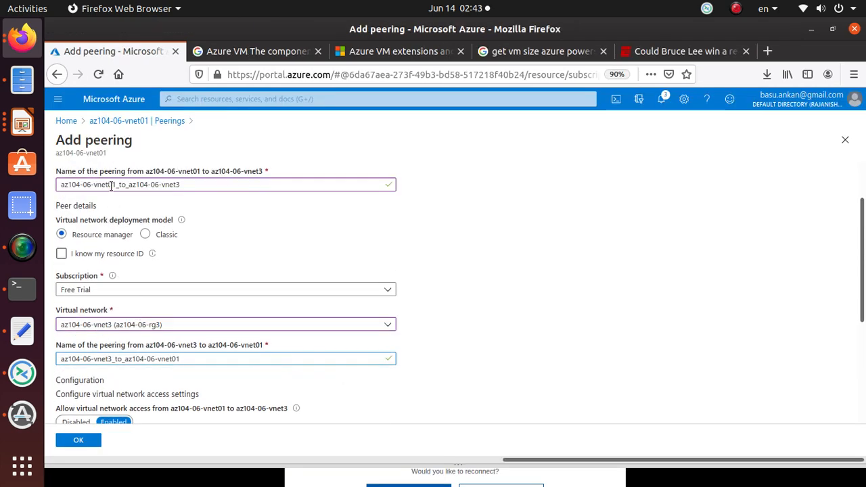
Step: Enable forwarded traffic in both directions between az104-06-vnet01 and az104-06-vnet3 and create the peering
scroll(250, 378, down, 3)
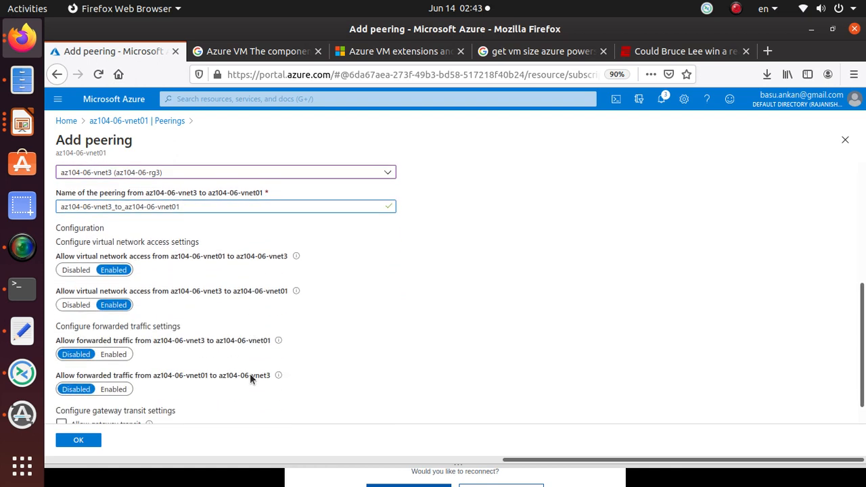
click(114, 354)
click(114, 389)
scroll(353, 329, down, 1)
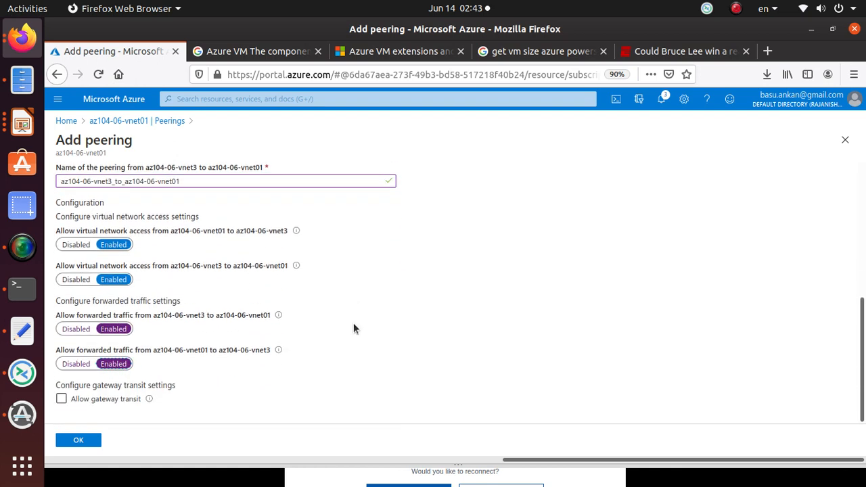
click(76, 441)
Step: Read the lab manual's notes on the vnet3 peering and the start of Task 3, and return to the portal's peerings list
key(alt+Tab)
scroll(393, 340, down, 8)
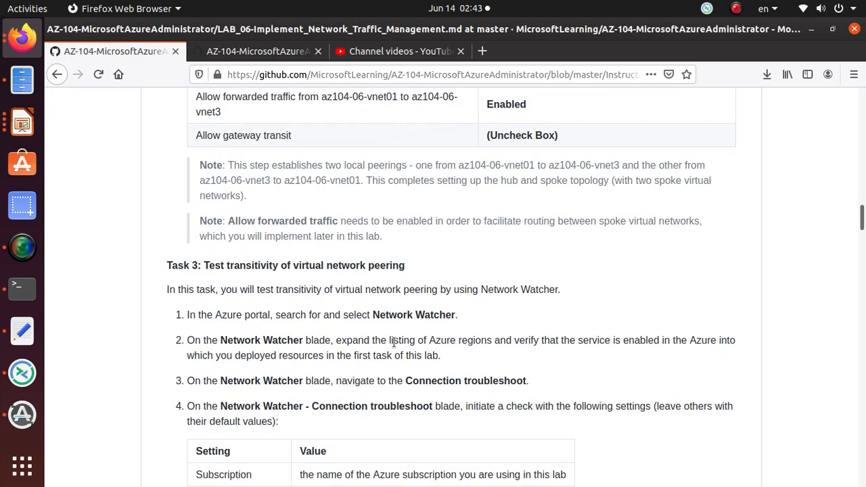
scroll(393, 342, down, 1)
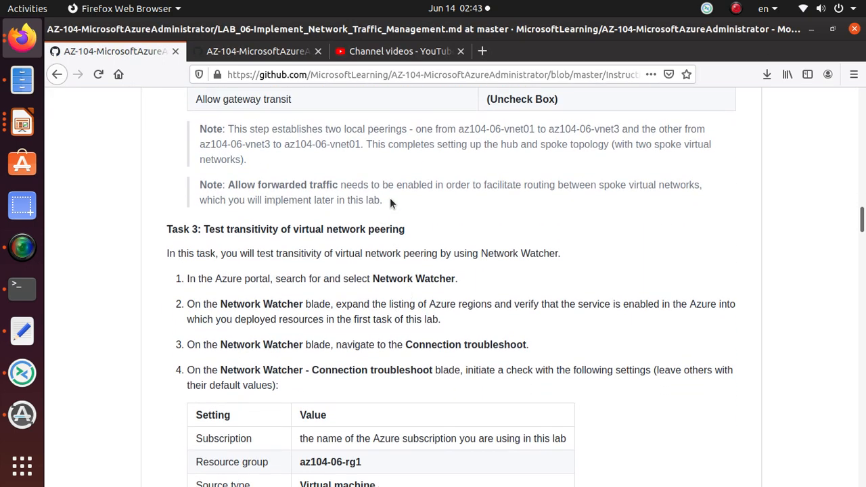
scroll(303, 230, up, 4)
scroll(302, 225, down, 5)
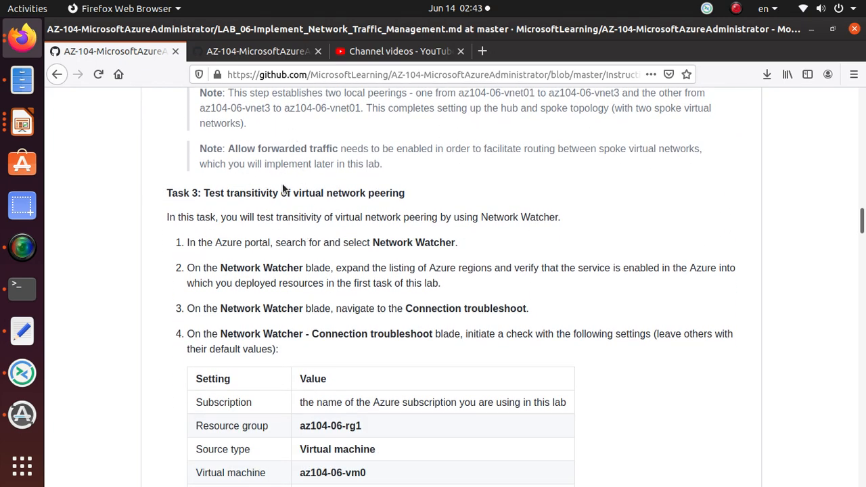
scroll(289, 196, down, 2)
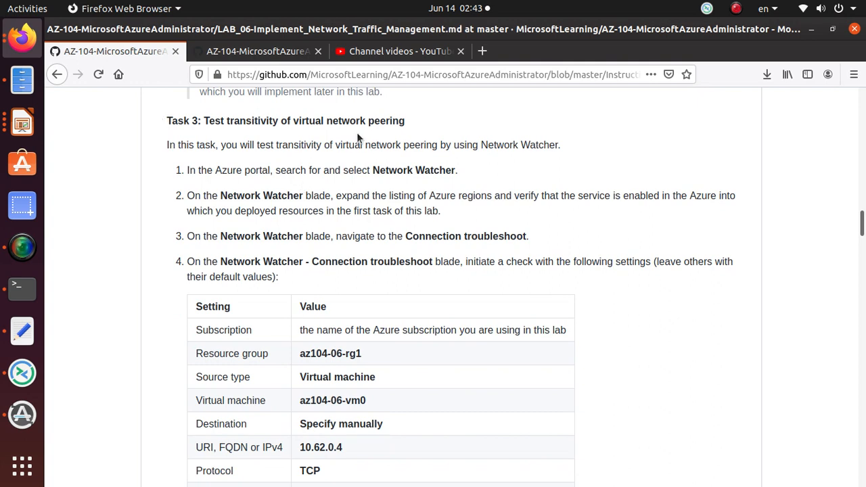
key(alt+Tab)
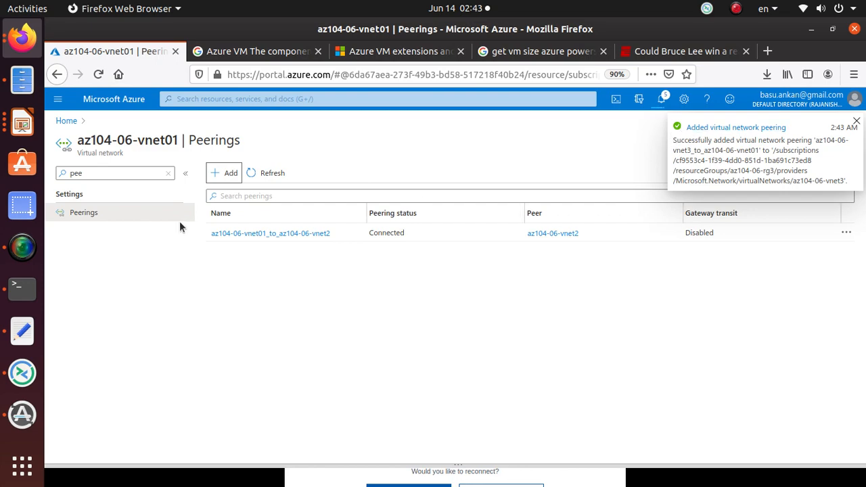
Step: Review the manual's Task 2 peering instructions against Task 3 and check the peerings listed for az104-06-vnet01
key(alt+Tab)
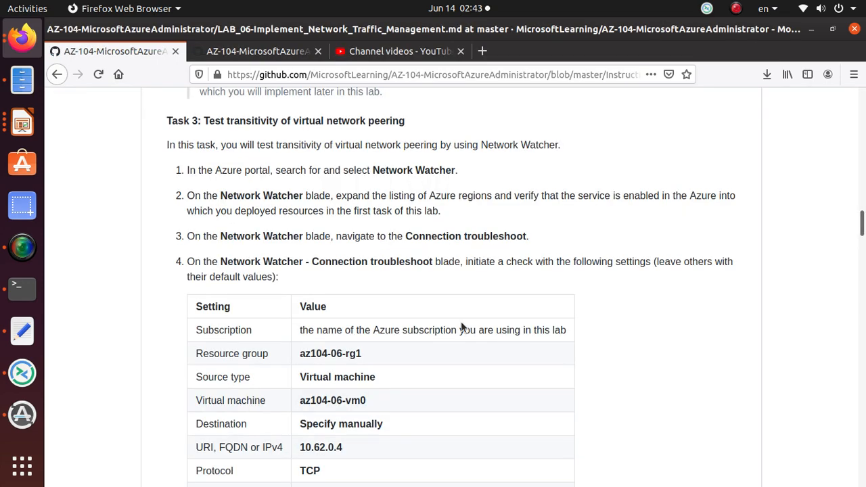
scroll(461, 327, up, 5)
scroll(461, 323, up, 20)
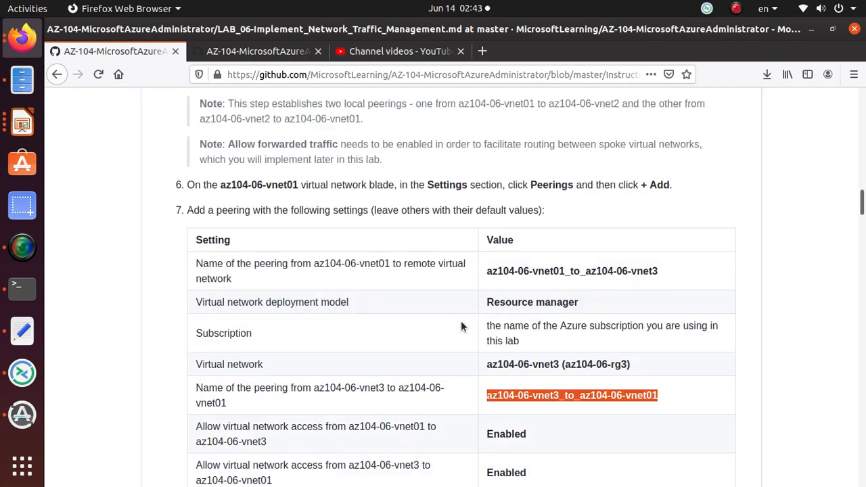
scroll(461, 320, up, 10)
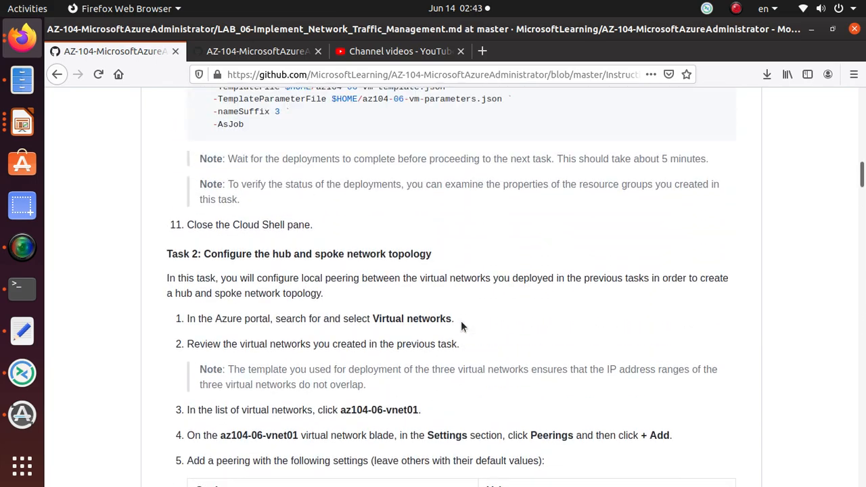
scroll(461, 321, down, 10)
scroll(461, 320, down, 15)
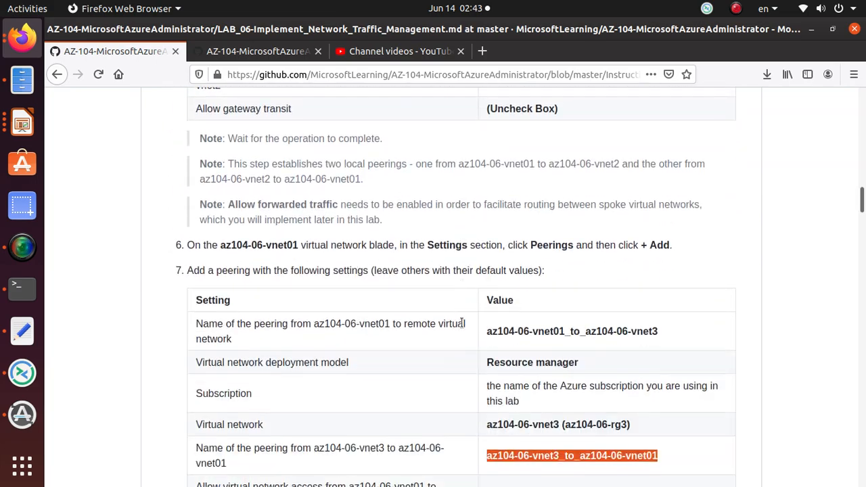
scroll(461, 321, down, 5)
scroll(460, 321, up, 3)
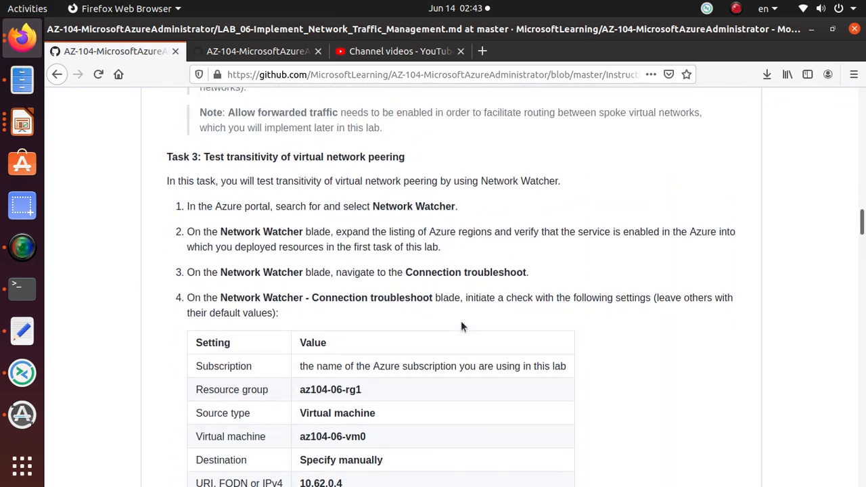
scroll(461, 321, down, 1)
scroll(461, 321, up, 1)
scroll(462, 321, up, 1)
scroll(461, 321, down, 2)
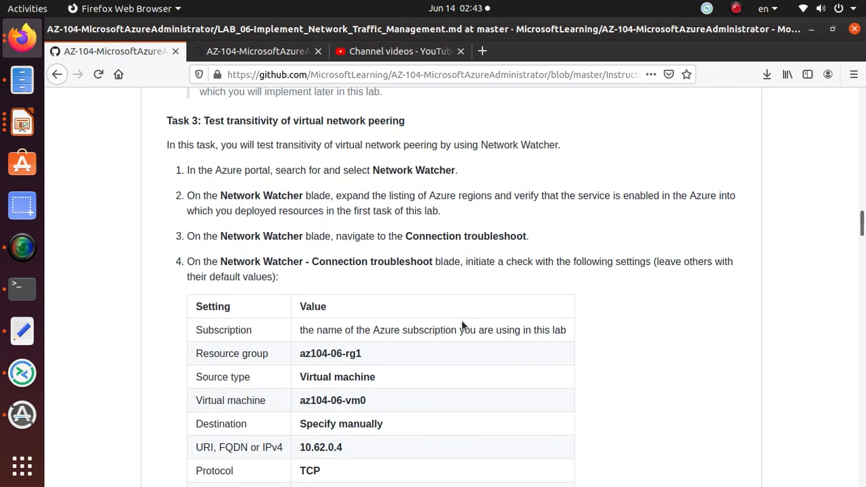
key(alt+Tab)
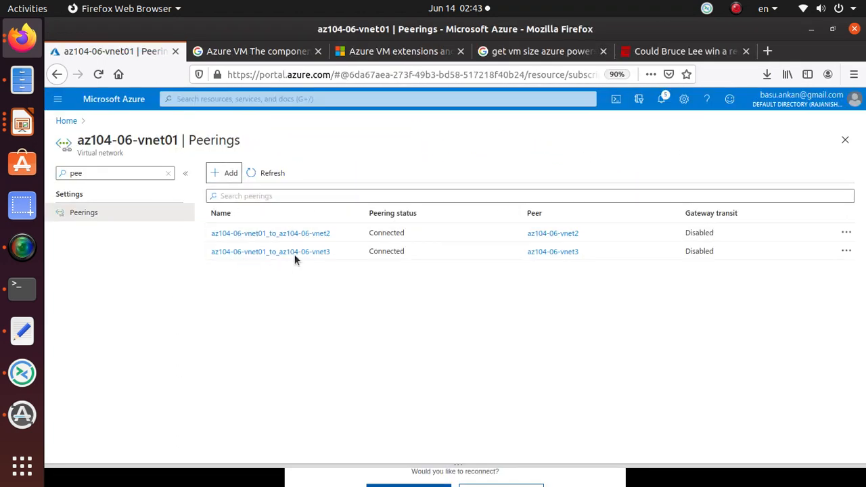
Step: Open the virtual machine az104-06-vm0 from resource group az104-06-rg1 and search its settings for "pee"
click(68, 124)
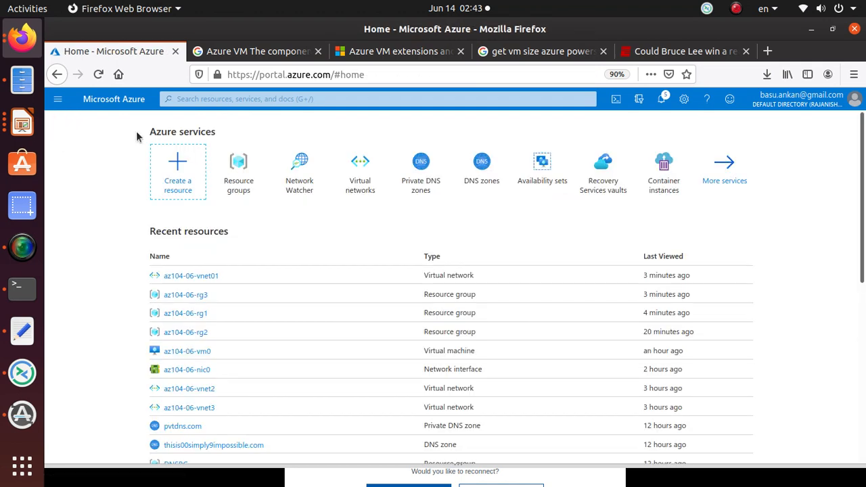
click(195, 313)
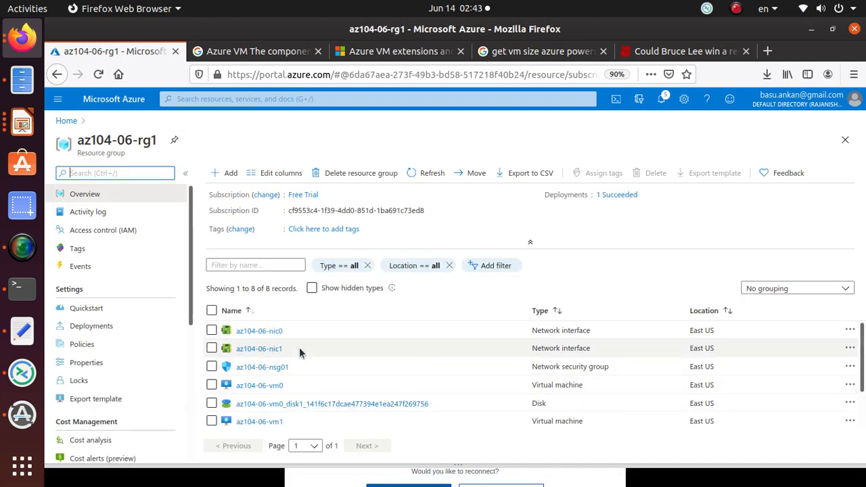
scroll(298, 351, down, 2)
click(267, 354)
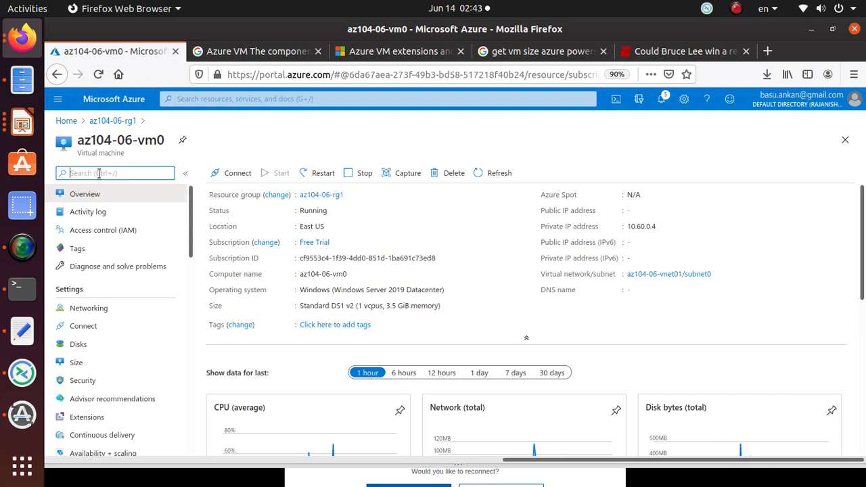
text(pee)
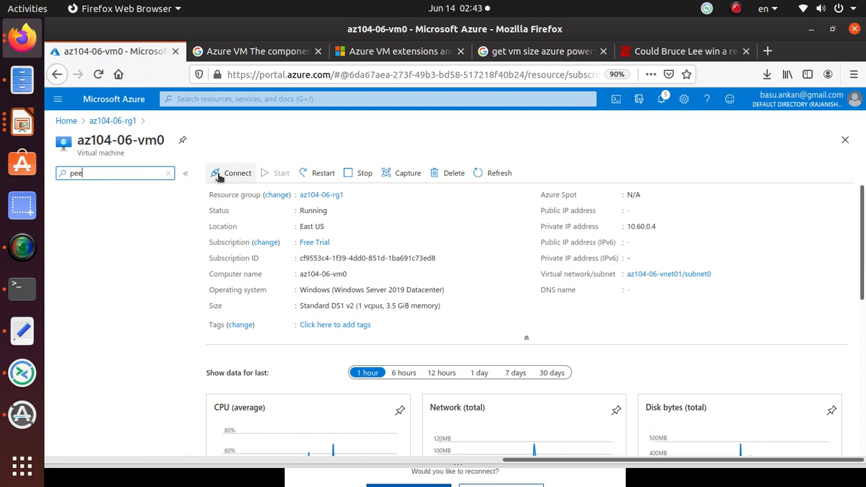
key(BackSpace)
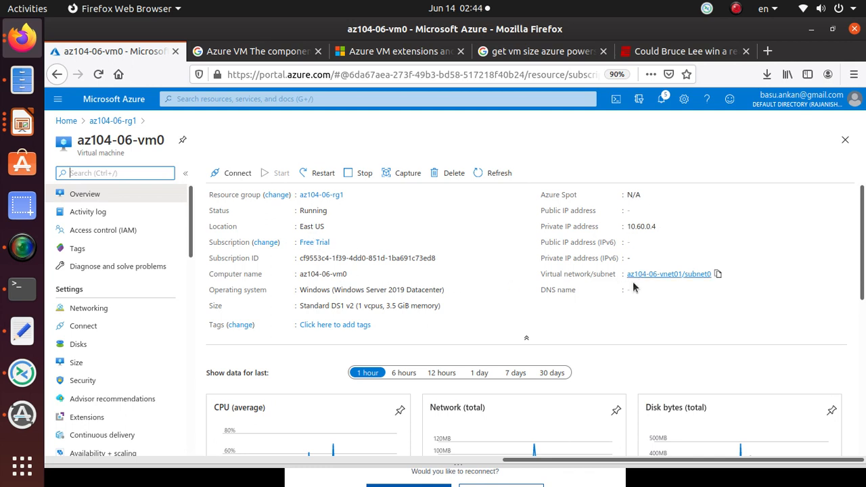
Step: Examine the Networking settings of az104-06-vm0 for peering options and open its network interface az104-06-nic0
click(120, 315)
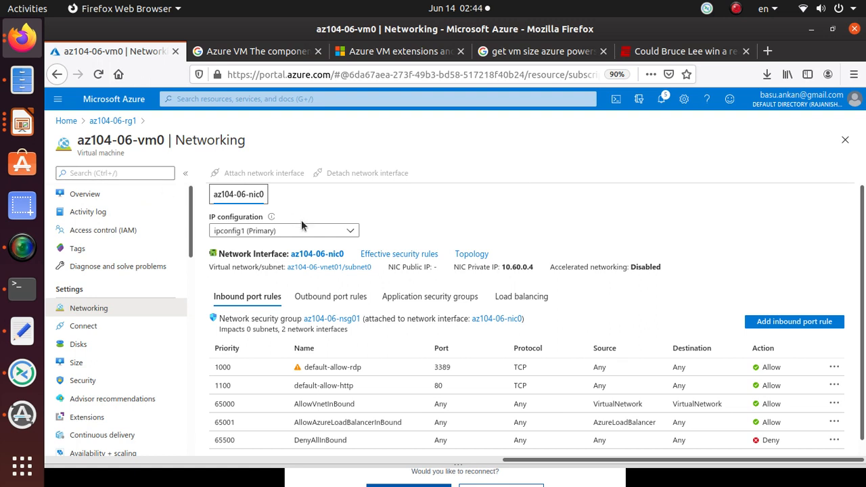
click(135, 174)
text(p)
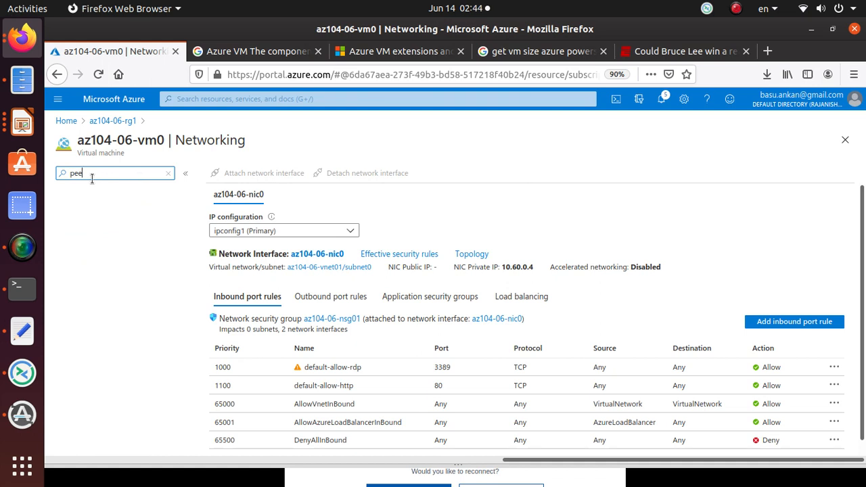
key(BackSpace)
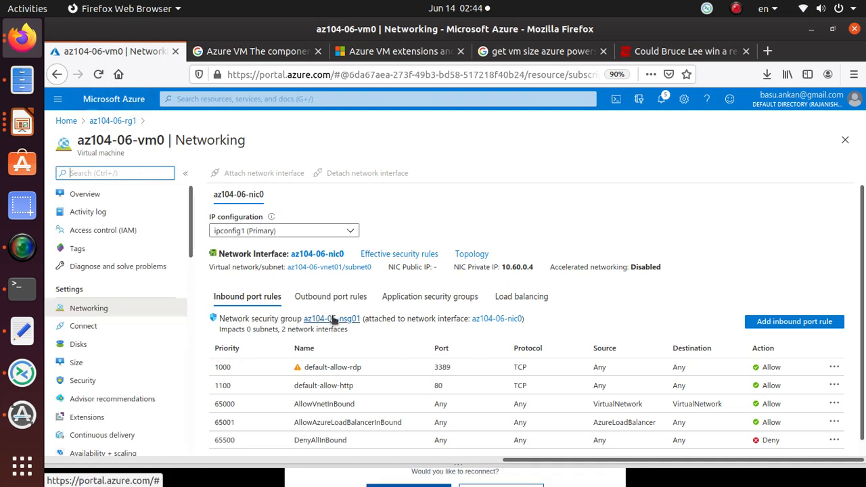
scroll(331, 316, down, 1)
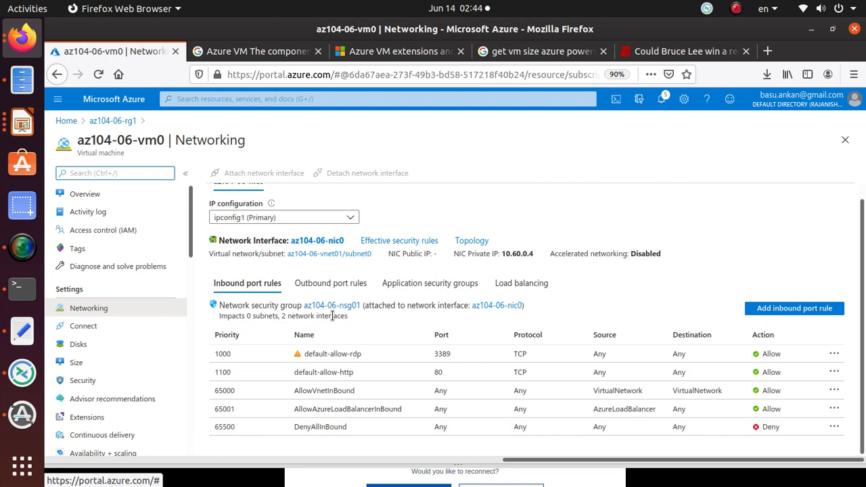
click(330, 240)
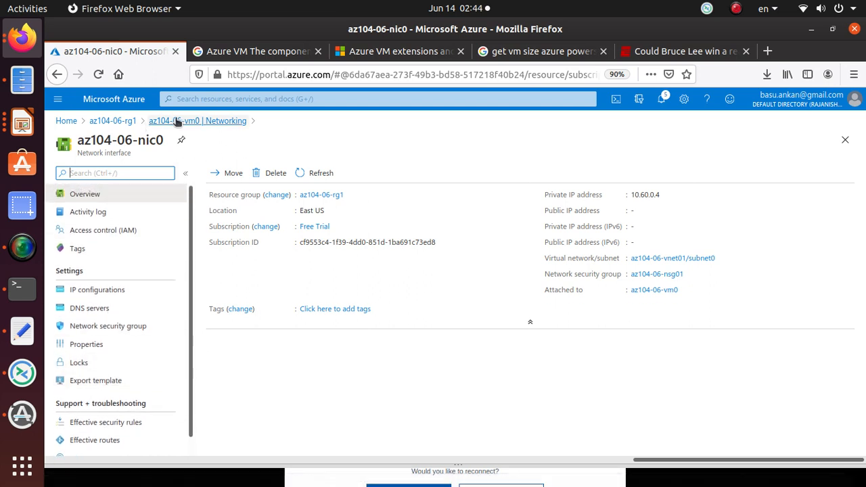
Step: Find the Virtual networks service and check the peerings of az104-06-vnet01, az104-06-vnet2 and az104-06-vnet3
click(199, 99)
text(virtu)
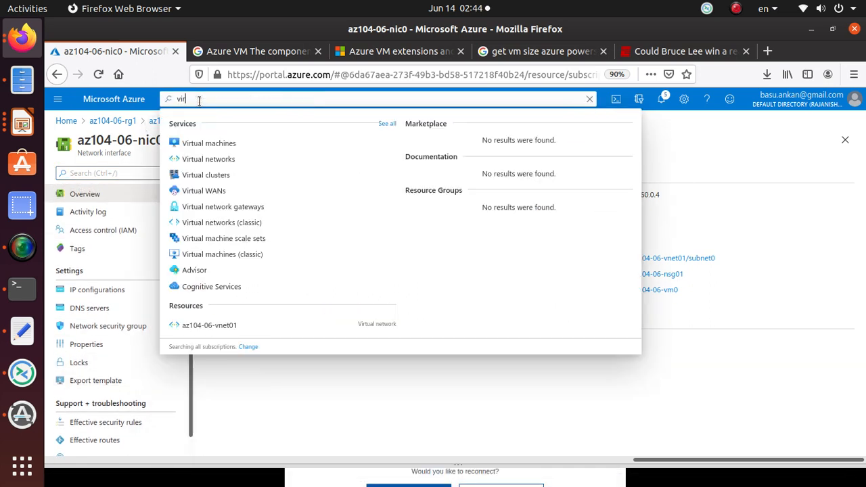
click(229, 164)
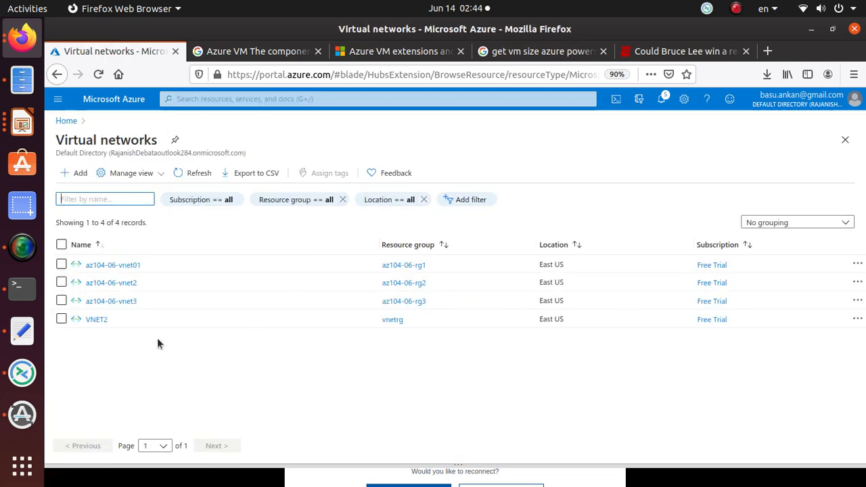
click(113, 265)
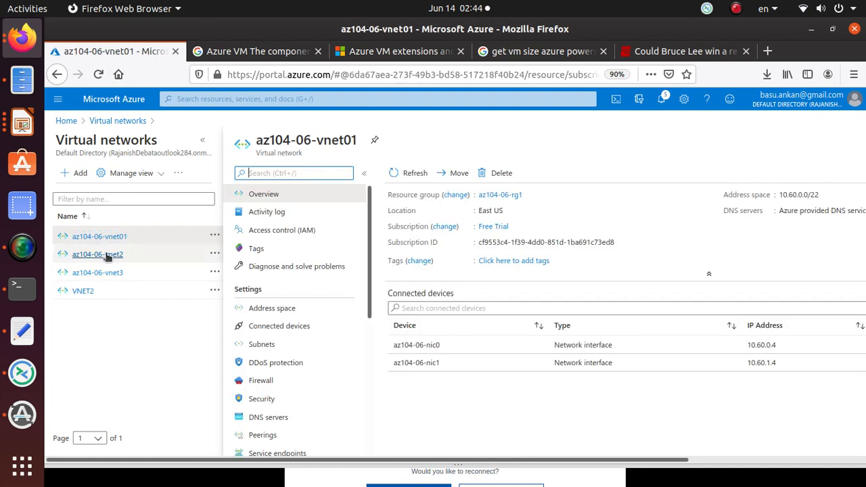
scroll(326, 363, down, 2)
click(273, 376)
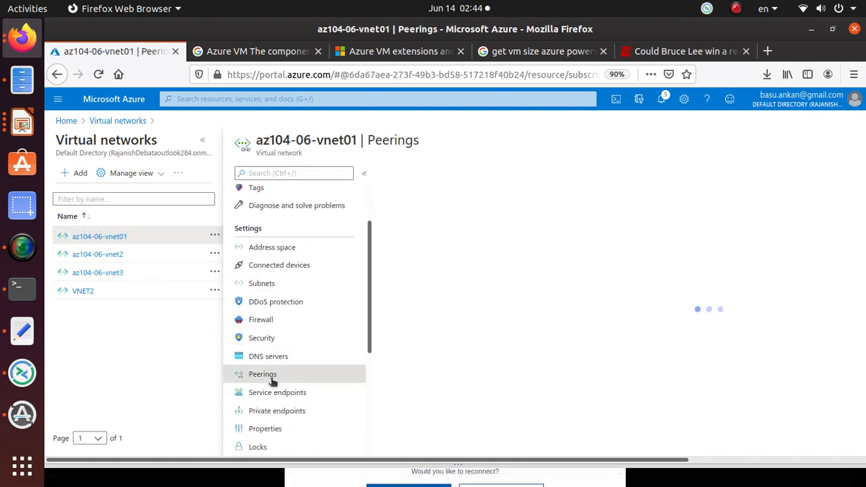
click(101, 255)
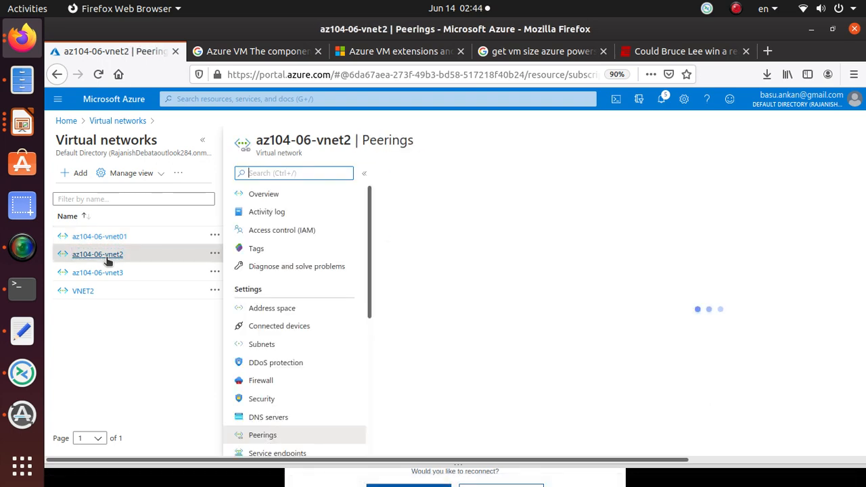
click(117, 273)
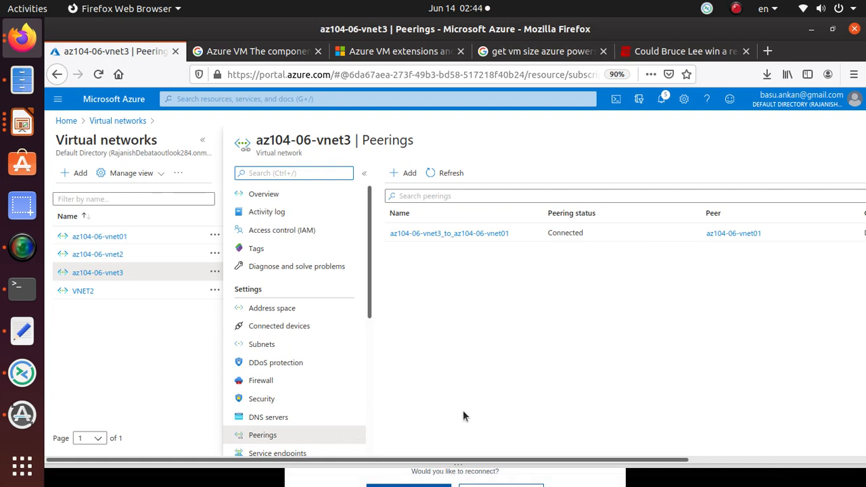
Step: Copy the service name Network Watcher from Task 3 of the lab manual and open that service in the Azure portal
key(alt+Tab)
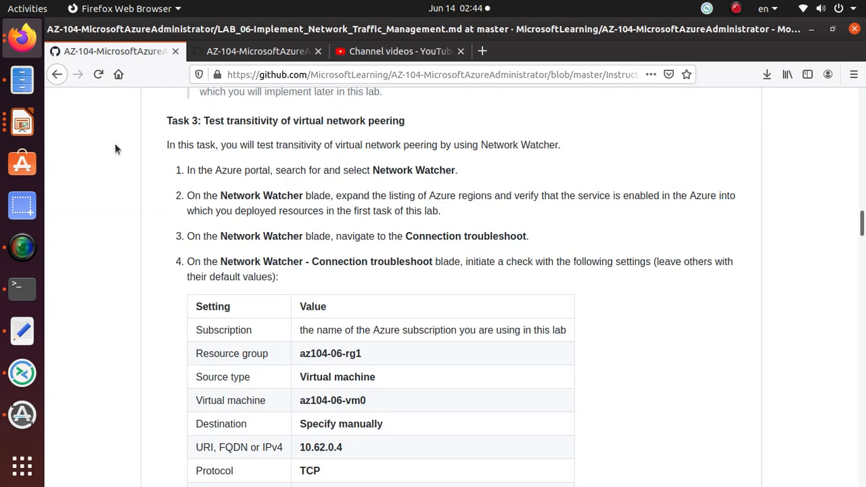
double_click(412, 170)
right_click(456, 169)
click(514, 179)
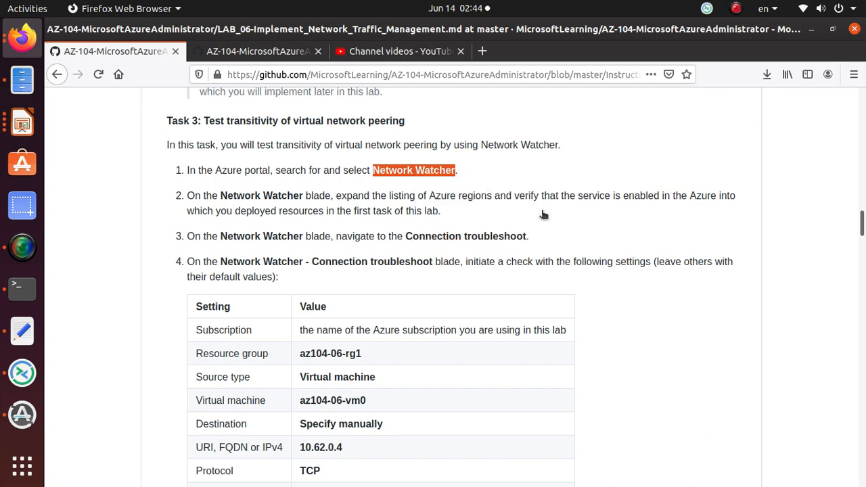
key(alt+Tab)
click(282, 99)
key(ctrl+v)
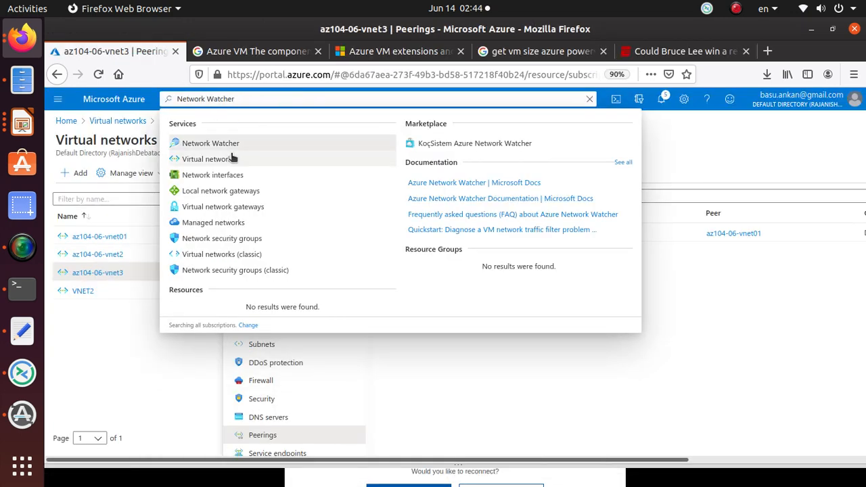
click(196, 143)
Step: Copy the resource group name az104-06-rg1 from step 4 of the lab manual and open Connection troubleshoot in Network Watcher
key(alt+Tab)
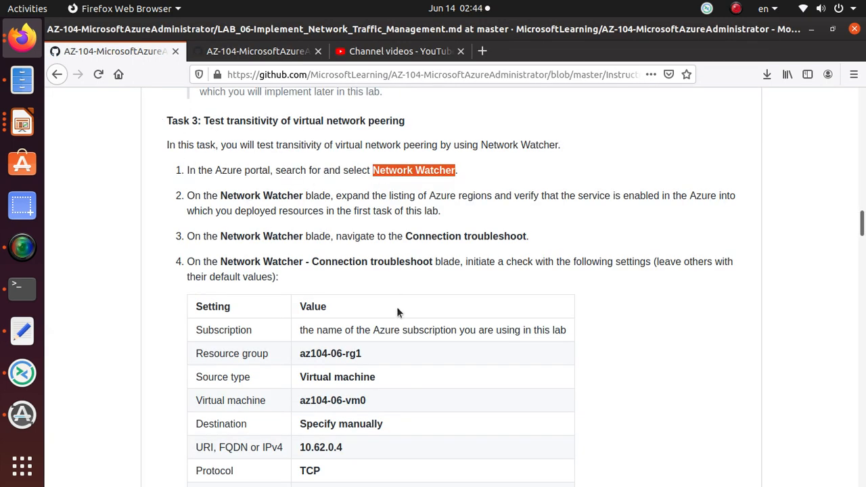
scroll(397, 310, down, 3)
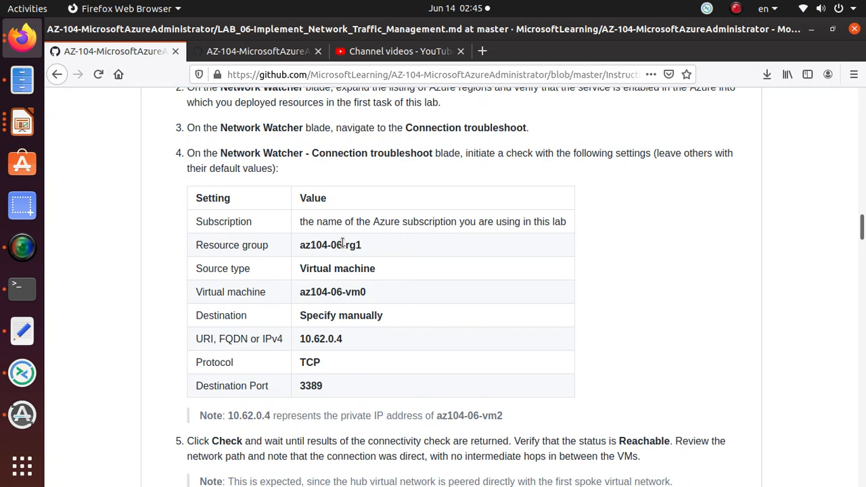
triple_click(343, 245)
right_click(343, 245)
click(363, 251)
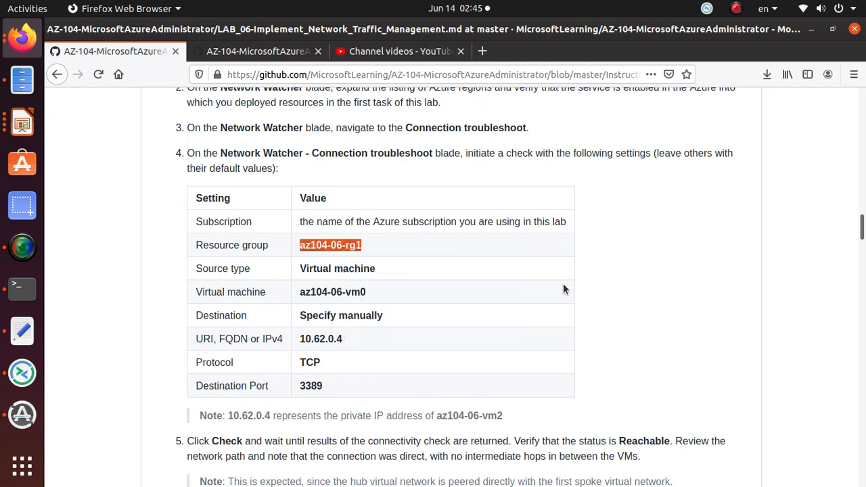
key(alt+Tab)
scroll(119, 305, down, 3)
click(122, 332)
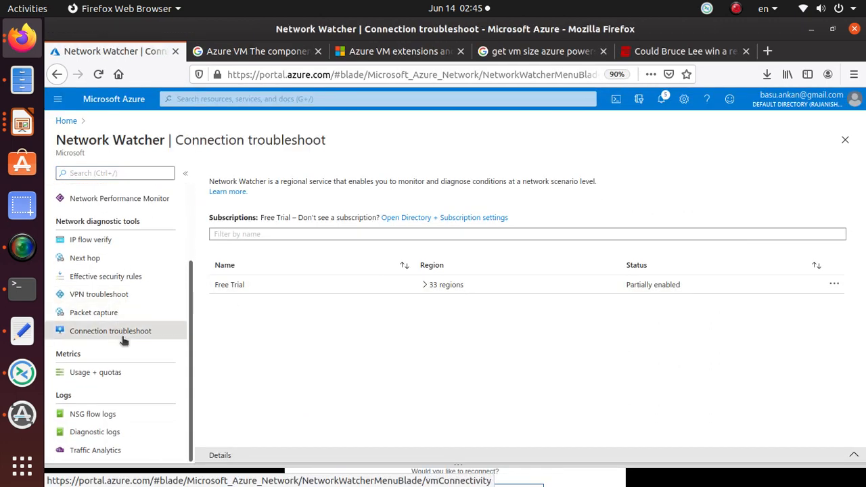
Step: Compare the source settings of Connection troubleshoot with the lab manual and copy the destination address 10.62.0.4 from step 4
key(alt+Tab)
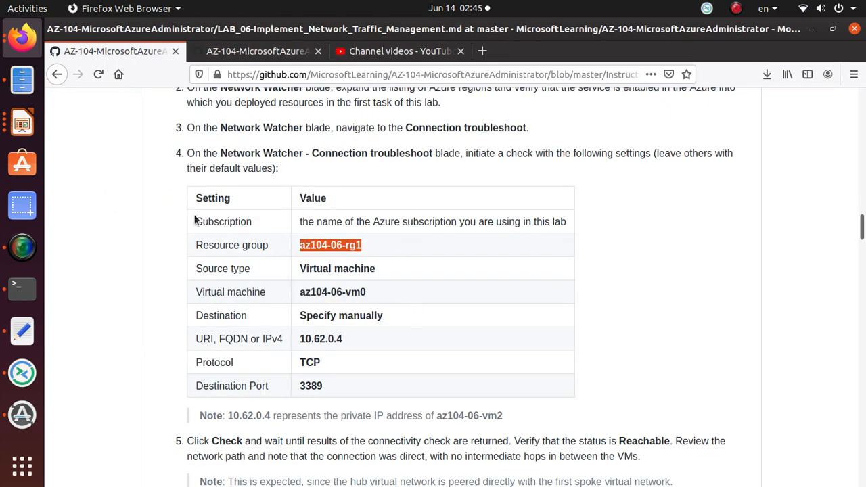
key(alt+Tab)
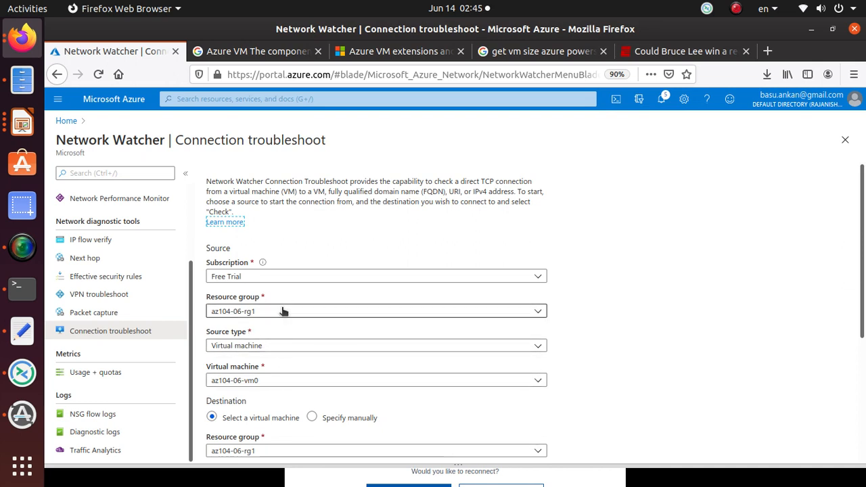
key(alt+Tab)
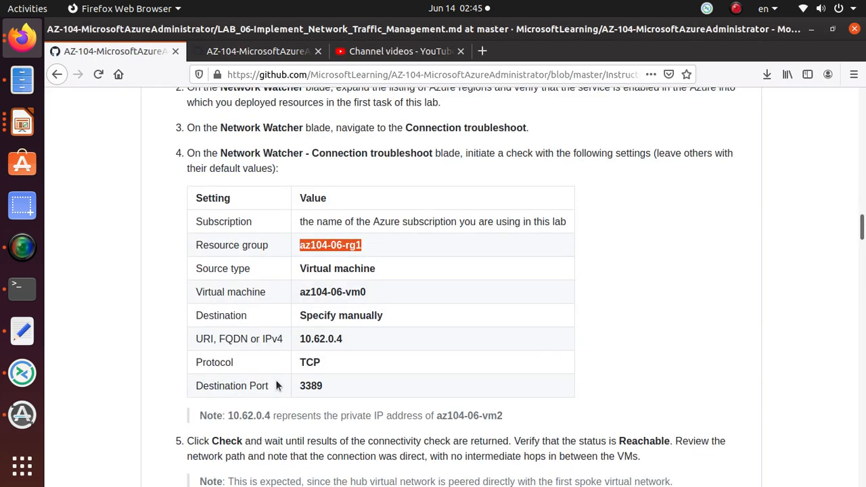
scroll(276, 385, down, 2)
drag(298, 220, 377, 224)
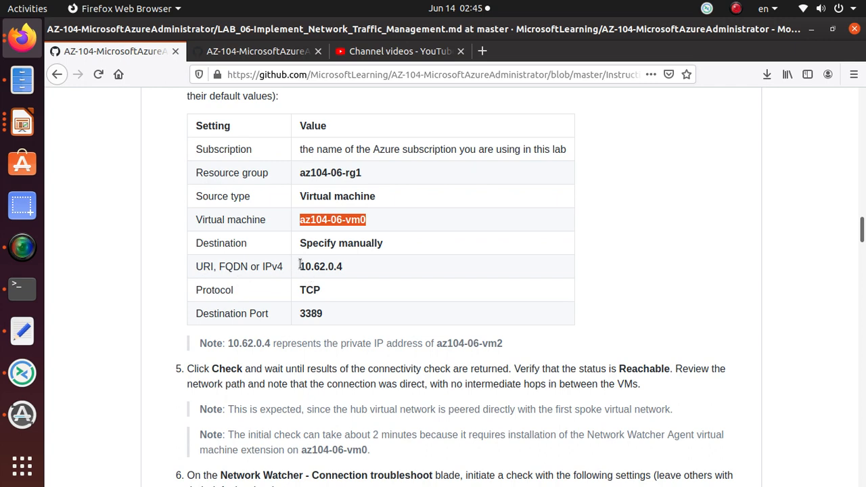
drag(300, 266, 369, 268)
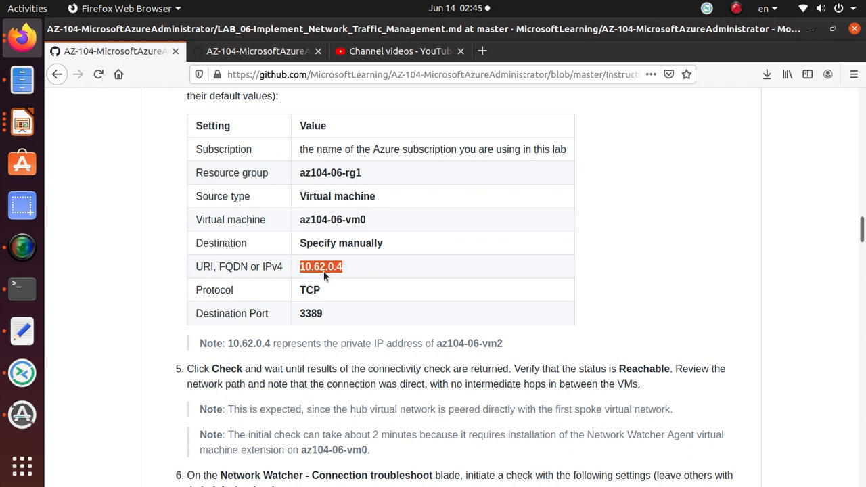
right_click(341, 275)
click(345, 283)
key(alt+Tab)
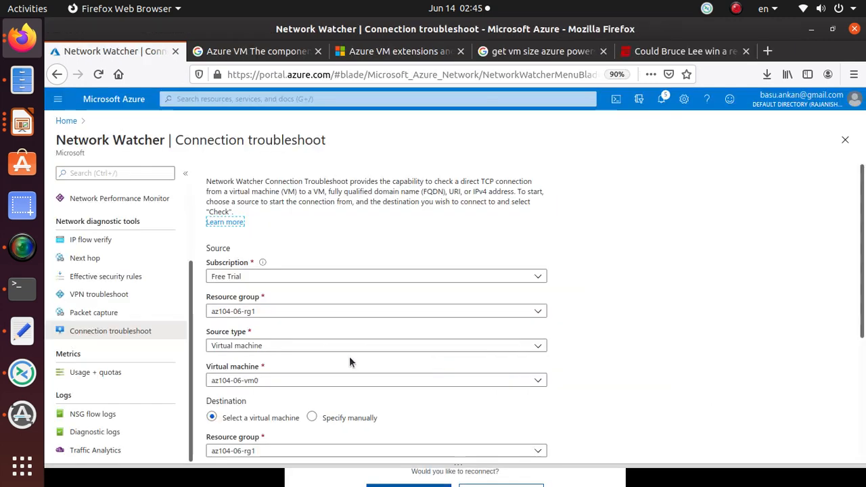
Step: Run a connectivity check from az104-06-vm0 to the manually specified destination 10.62.0.4 over TCP on port 3389
scroll(349, 358, down, 4)
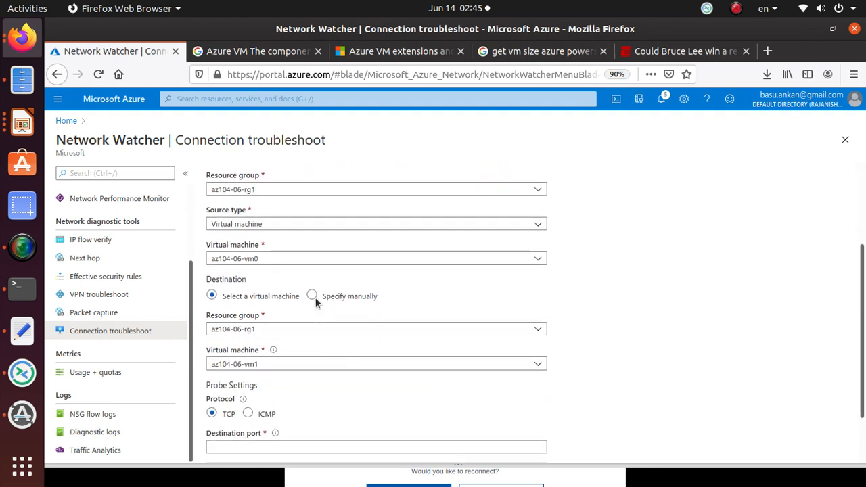
click(312, 295)
click(291, 326)
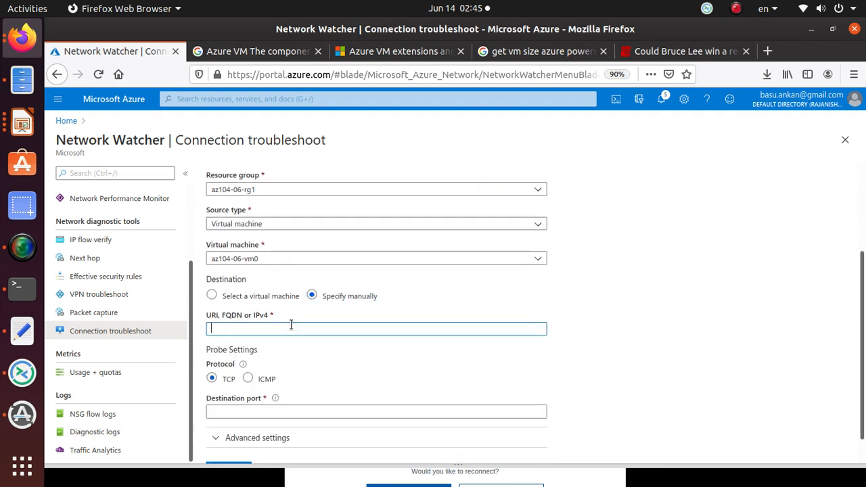
key(ctrl+v)
scroll(387, 345, down, 1)
click(264, 379)
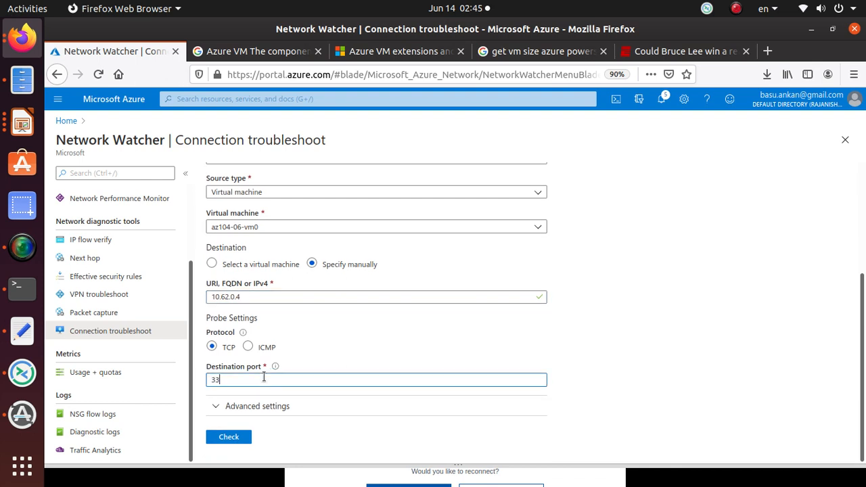
click(236, 441)
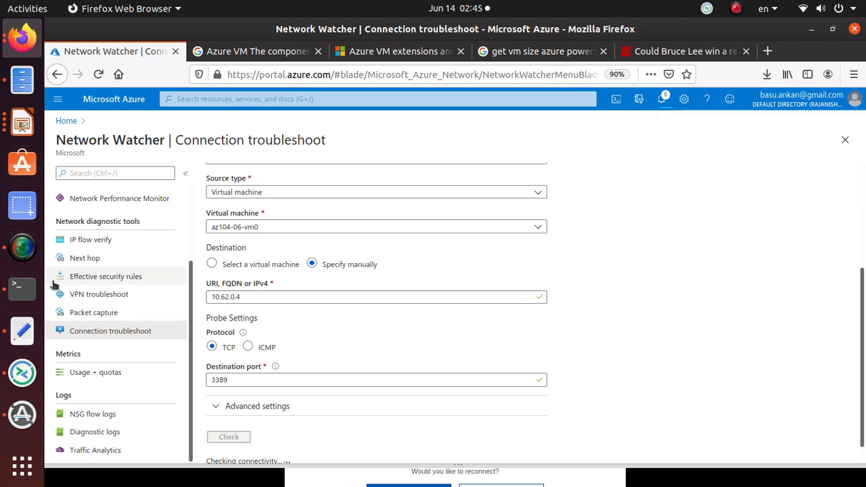
Step: Wait for the connectivity check to complete and examine its status and the settings used
scroll(758, 237, up, 3)
scroll(758, 238, down, 3)
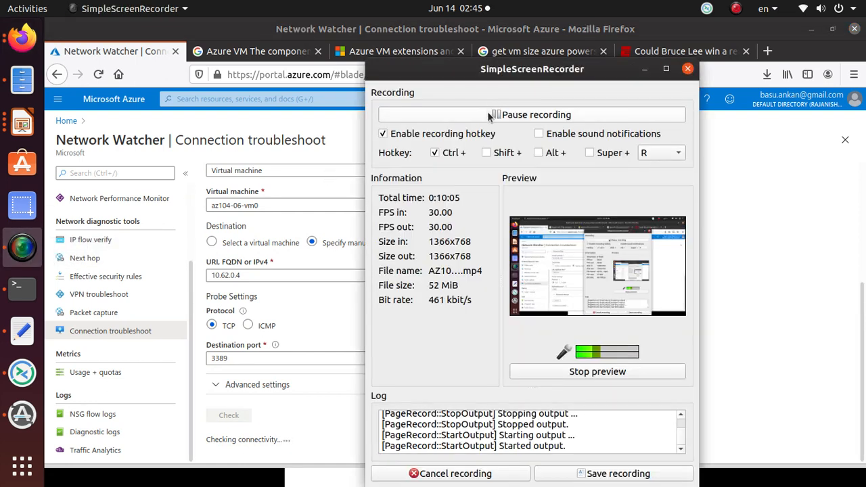
click(257, 419)
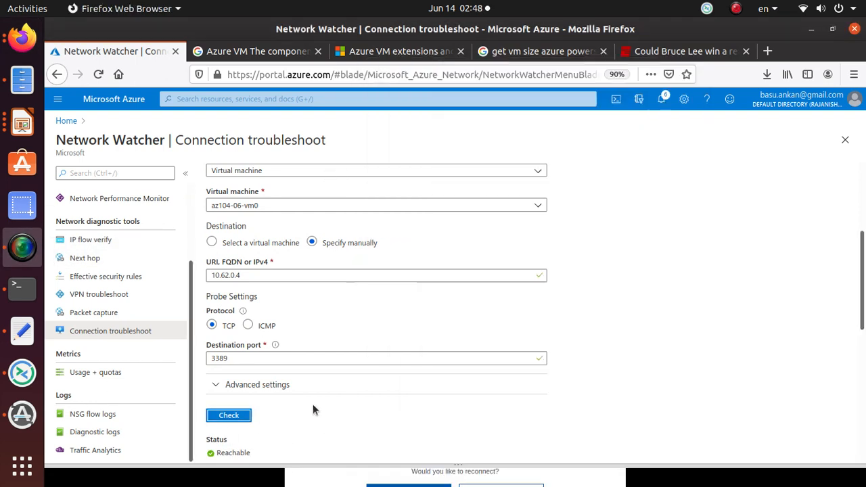
scroll(242, 422, down, 1)
scroll(242, 422, down, 3)
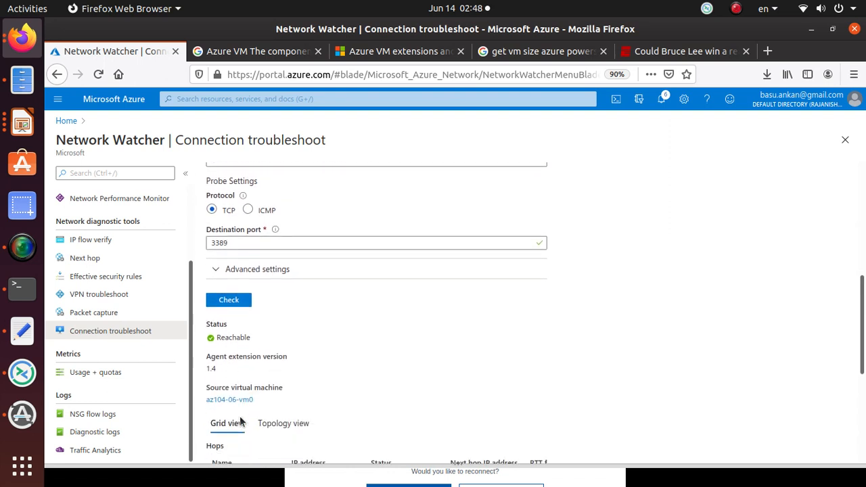
double_click(248, 332)
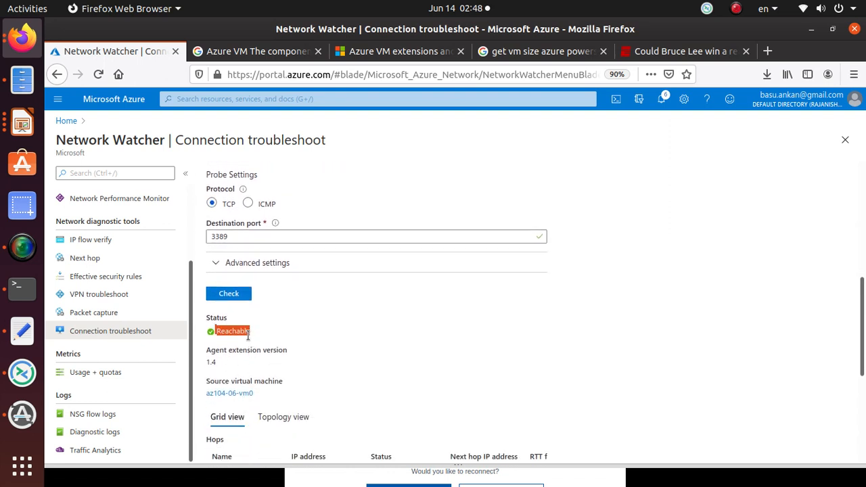
scroll(248, 336, up, 3)
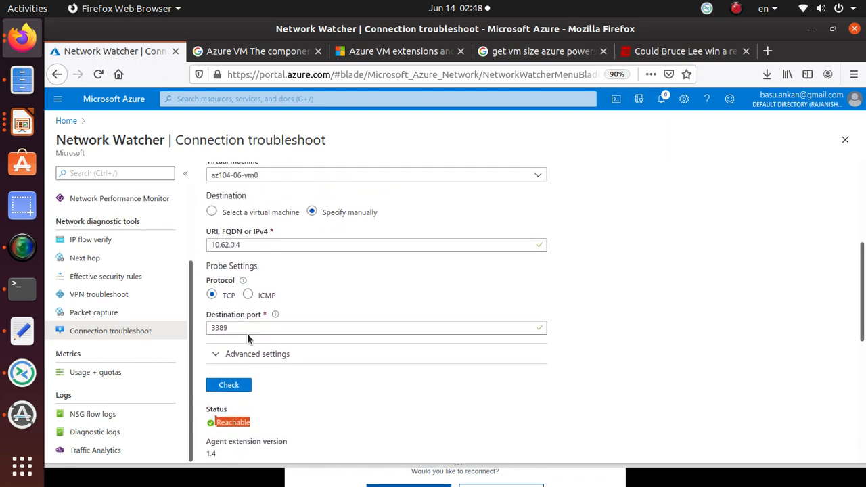
Step: Review steps 4 to 6 of the lab manual, comparing the source virtual machine and destination address of both connectivity checks
key(alt+Tab)
key(alt+Tab)
key(alt+Tab)
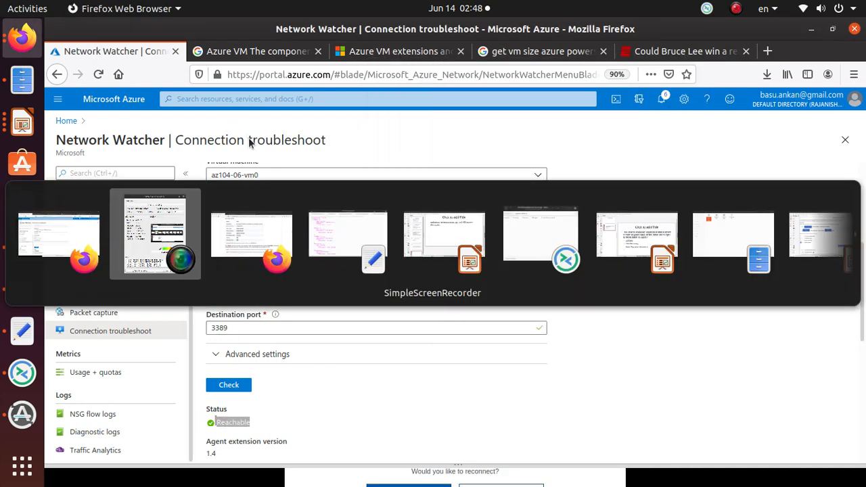
key(alt+Tab)
scroll(368, 284, up, 2)
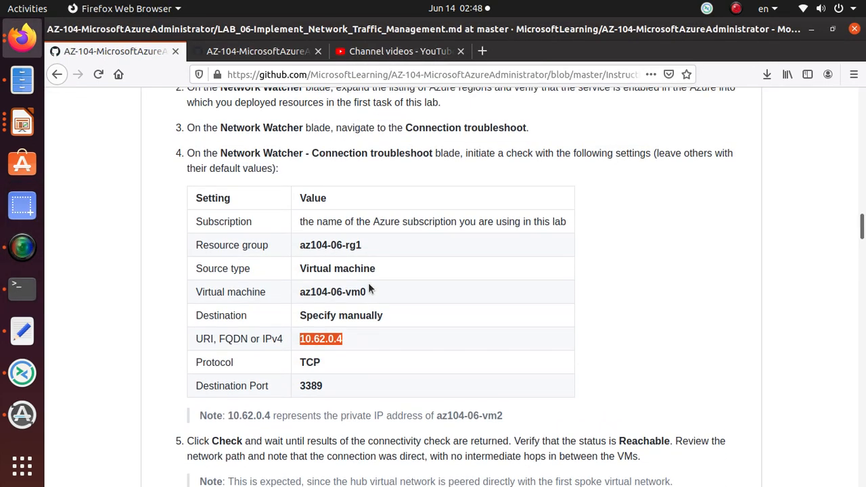
scroll(368, 289, down, 3)
scroll(343, 327, down, 2)
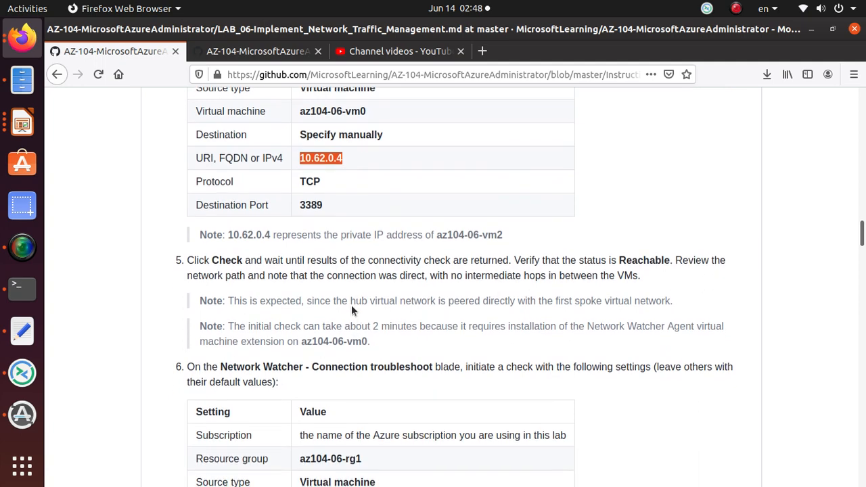
scroll(520, 328, down, 5)
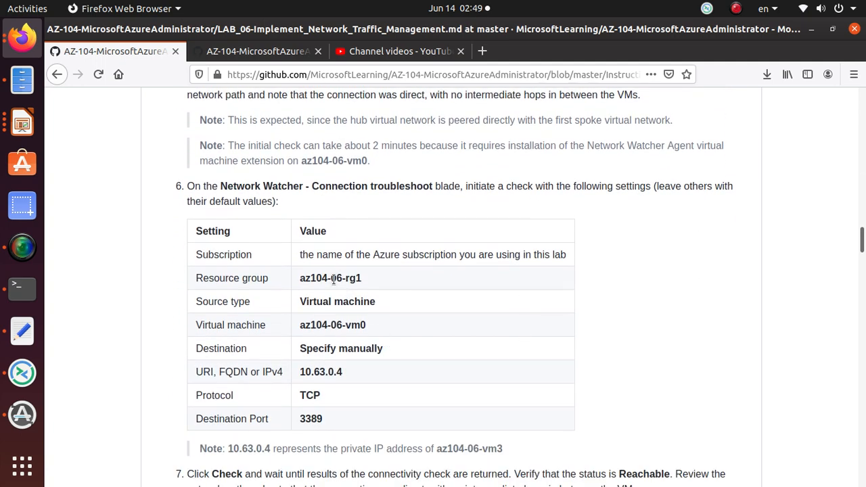
triple_click(332, 280)
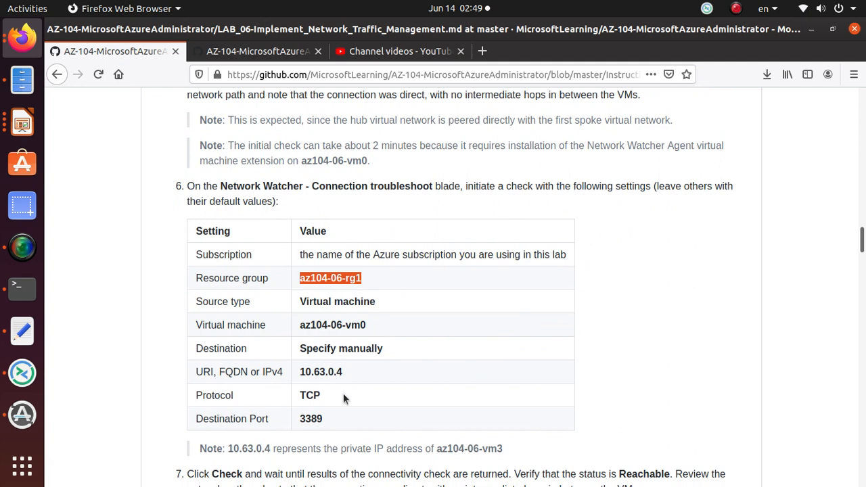
drag(337, 372, 343, 372)
scroll(342, 373, up, 3)
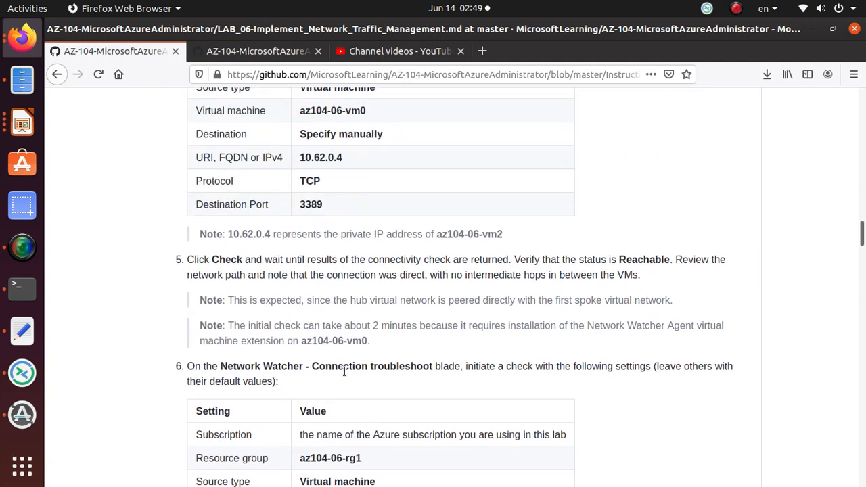
scroll(345, 369, down, 2)
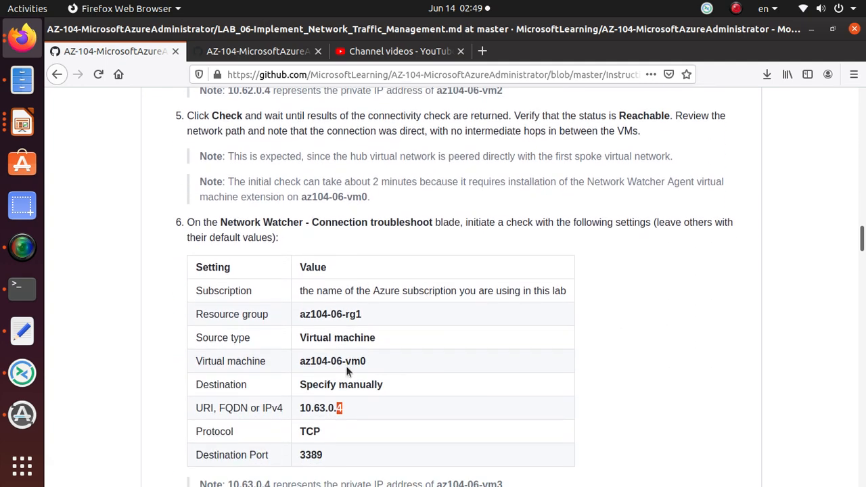
scroll(356, 361, up, 11)
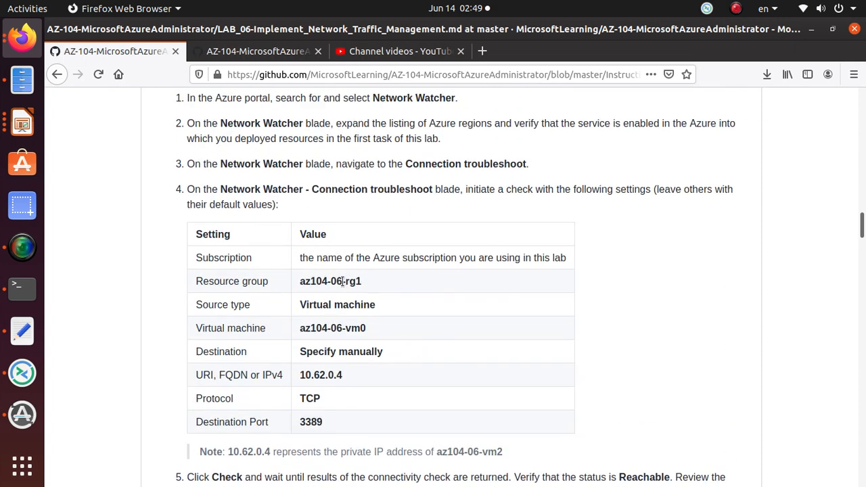
double_click(356, 329)
scroll(433, 405, down, 2)
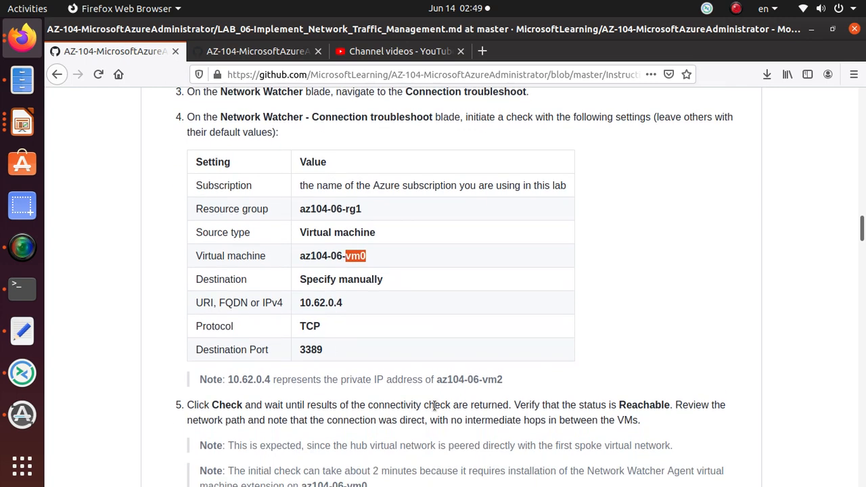
scroll(481, 382, down, 8)
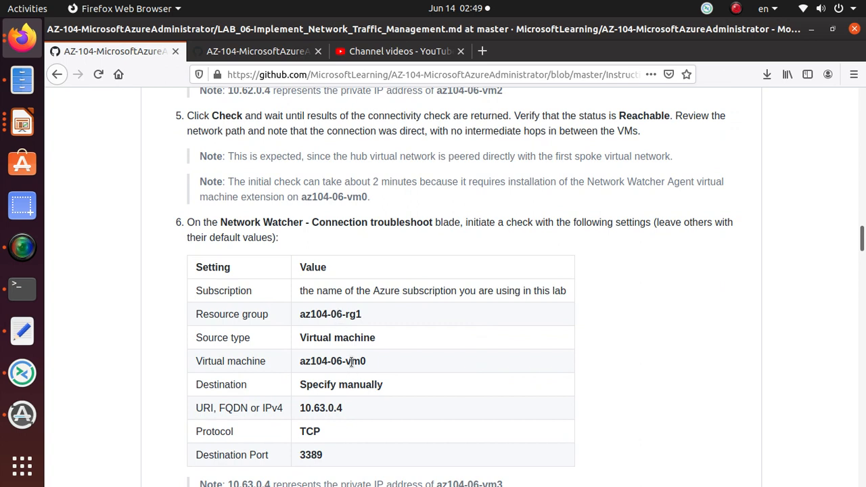
Step: Copy the destination address 10.63.0.4 from step 6 of the lab manual and compare it with the address in step 4
triple_click(339, 408)
right_click(340, 410)
click(402, 319)
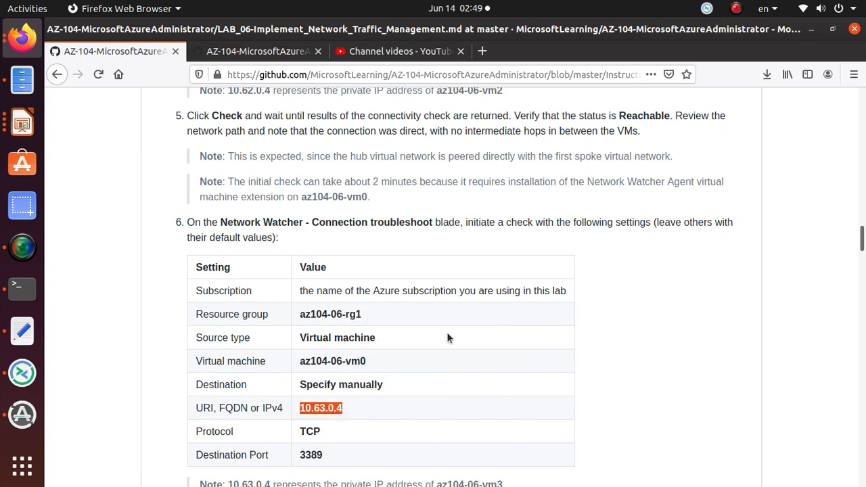
scroll(350, 357, up, 5)
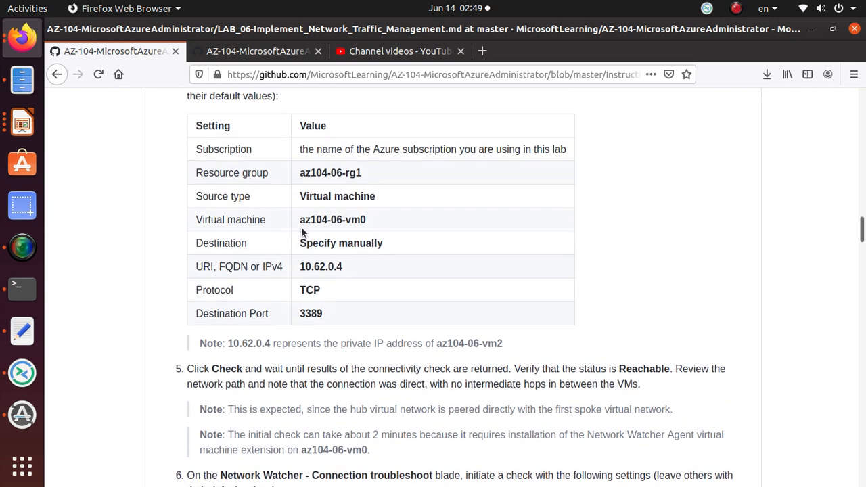
scroll(305, 275, down, 4)
scroll(305, 276, down, 2)
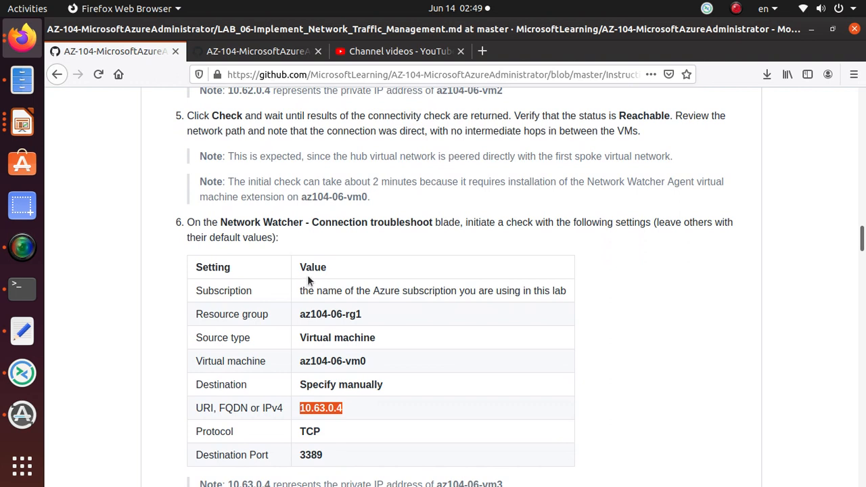
click(22, 242)
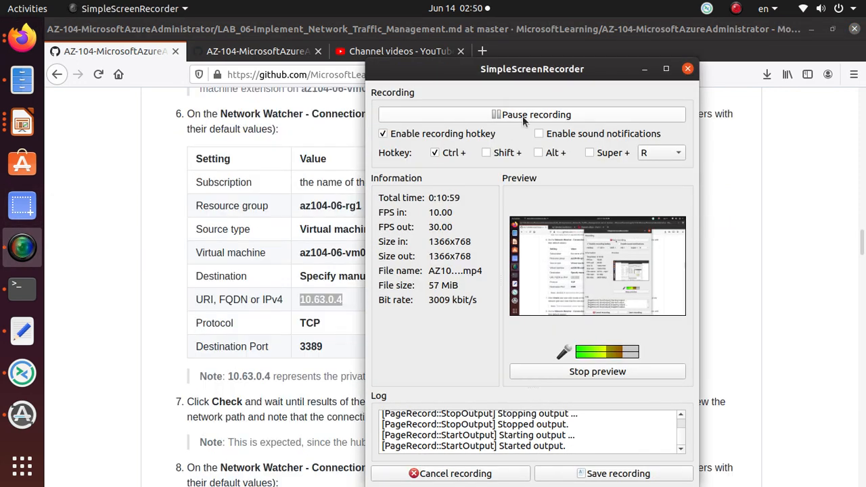
click(289, 247)
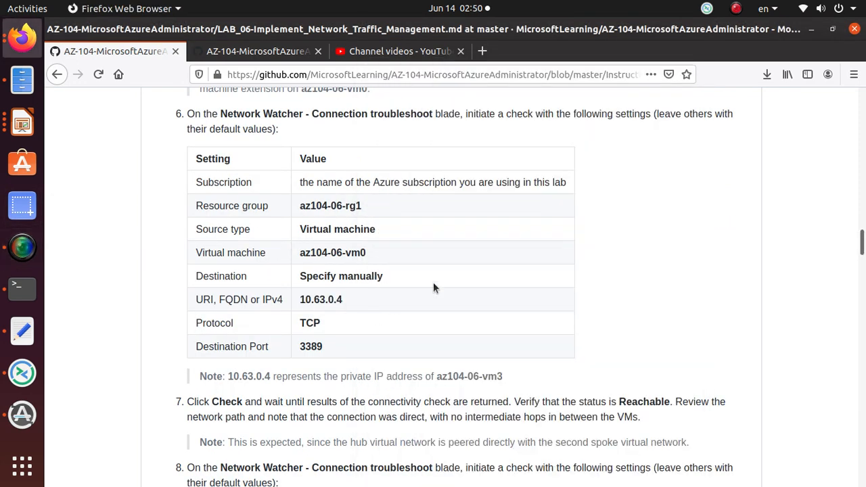
Step: Compare the source virtual machines in steps 4 and 6 of the lab manual and the destination machines named in their notes
drag(342, 299, 303, 309)
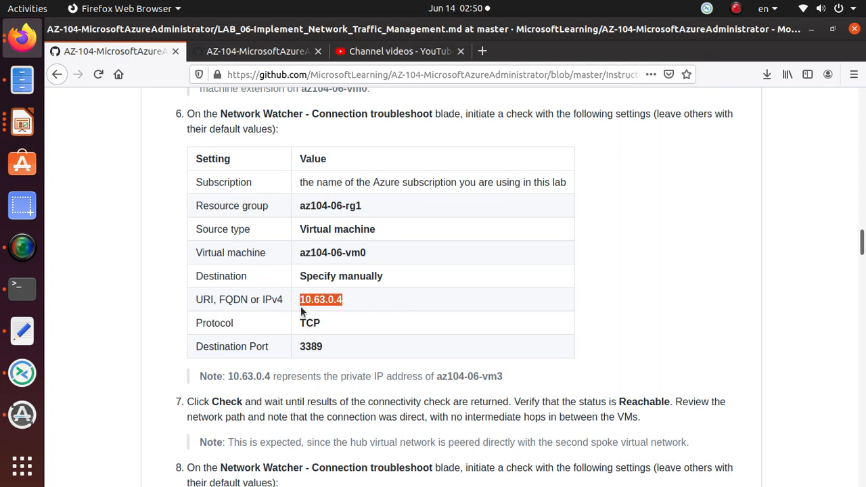
double_click(488, 377)
click(488, 378)
scroll(483, 413, down, 5)
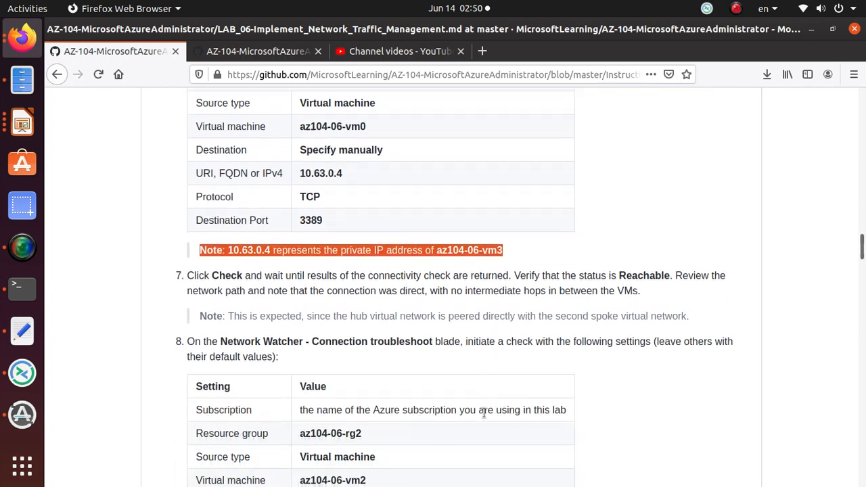
scroll(483, 410, up, 2)
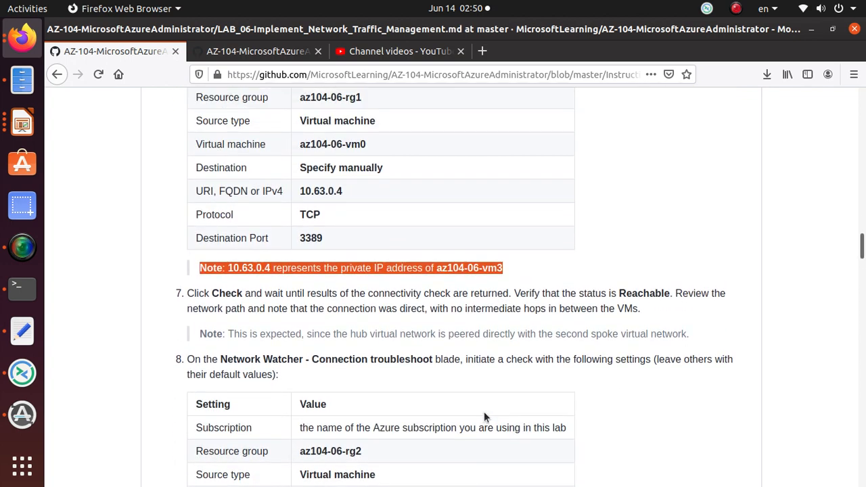
scroll(484, 414, up, 5)
scroll(340, 254, up, 8)
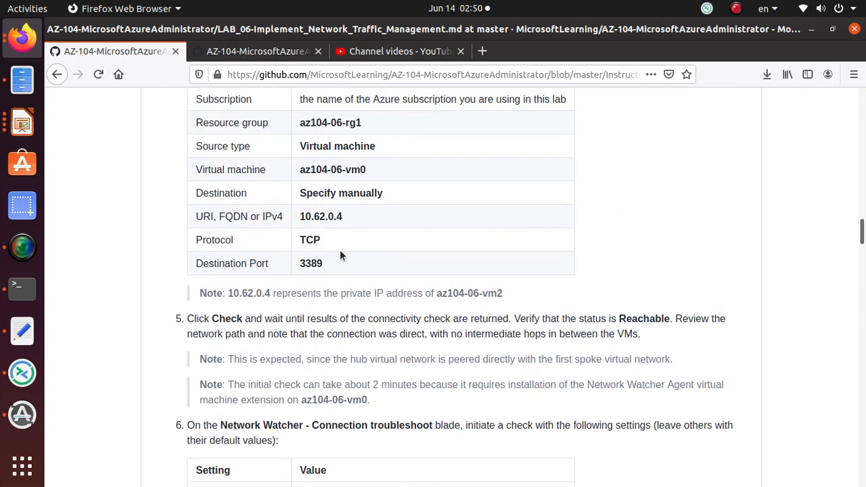
scroll(340, 250, up, 1)
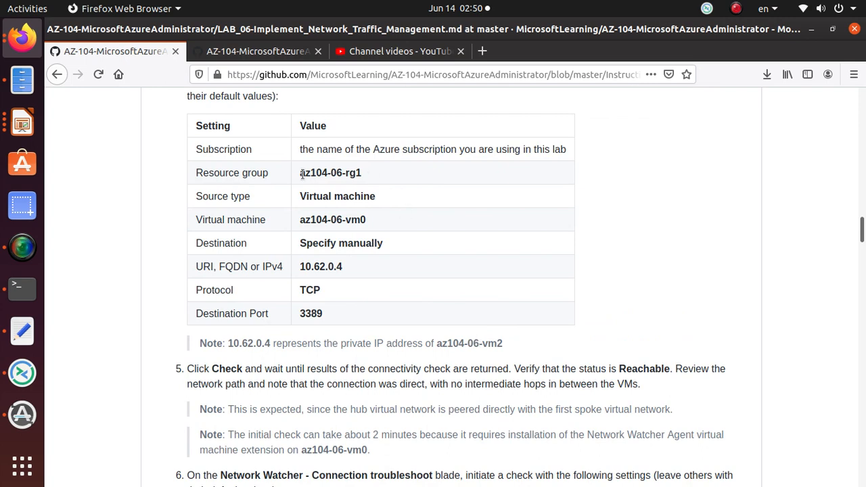
drag(300, 220, 371, 218)
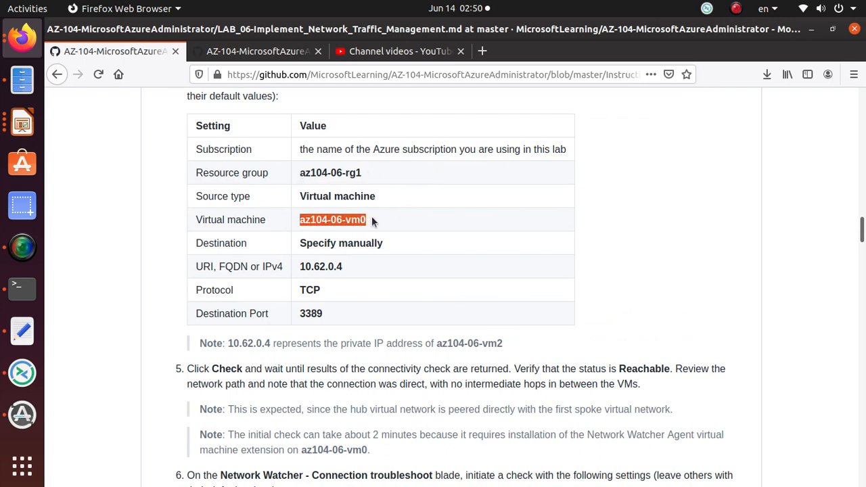
click(438, 346)
drag(437, 347, 507, 346)
scroll(507, 347, down, 8)
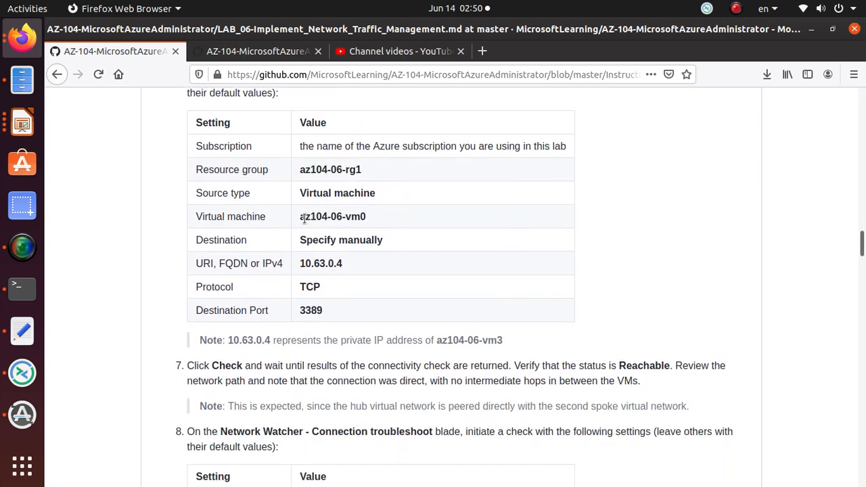
drag(301, 218, 398, 220)
click(447, 338)
drag(437, 339, 522, 339)
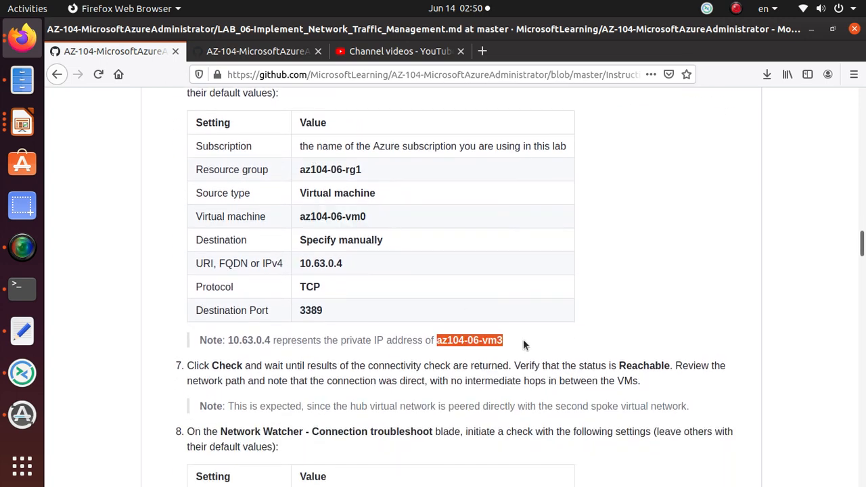
scroll(507, 406, down, 2)
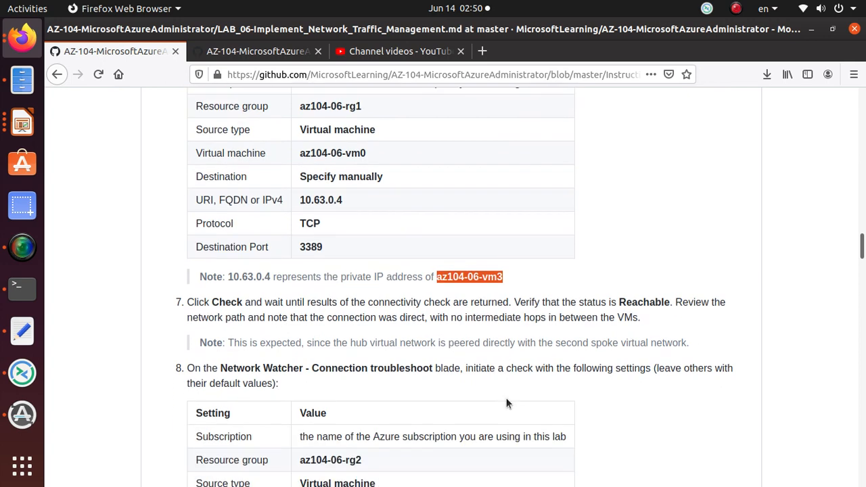
Step: Run a connectivity check in Connection troubleshoot from az104-06-vm0 to the manually specified destination 10.63.0.4 over TCP on port 3389
key(alt+Tab)
key(alt+Tab)
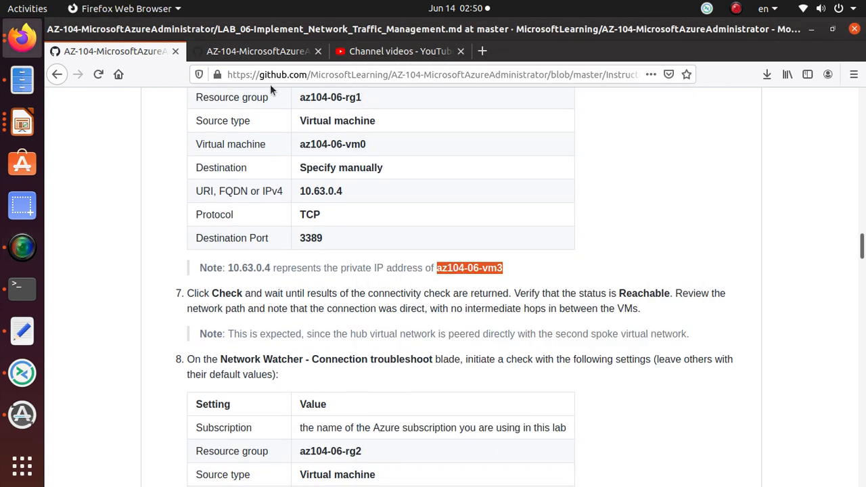
key(alt+Tab)
key(alt+Tab)
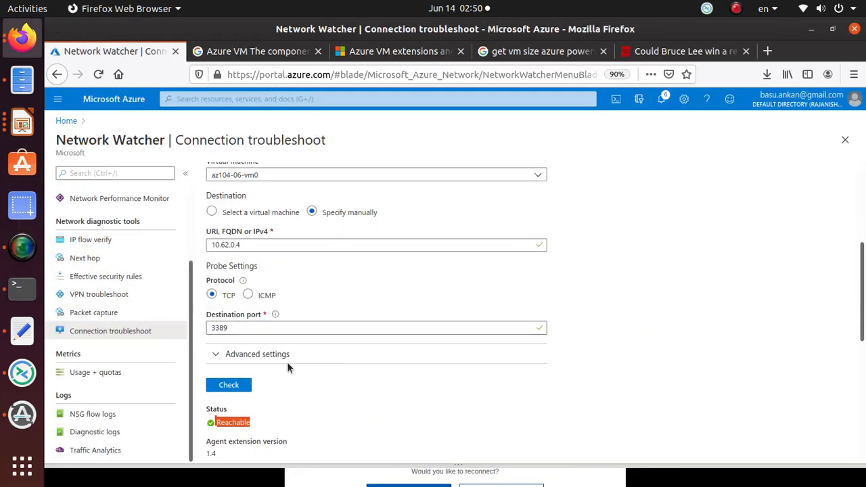
drag(300, 244, 193, 244)
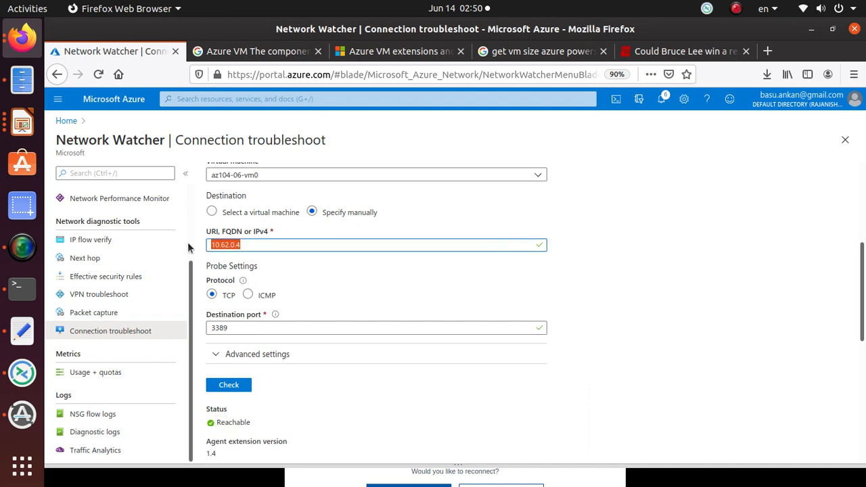
scroll(297, 270, down, 3)
click(238, 385)
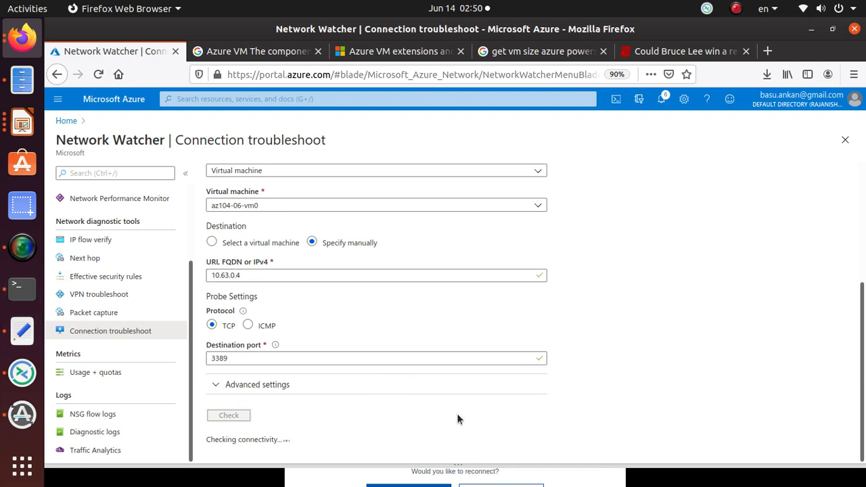
Step: Wait for the connectivity check to 10.63.0.4 to complete and examine its status
click(9, 251)
click(444, 119)
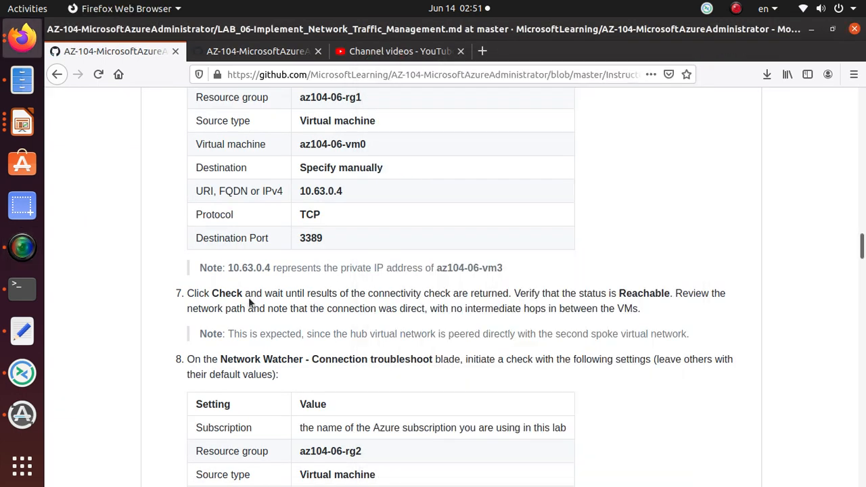
click(249, 298)
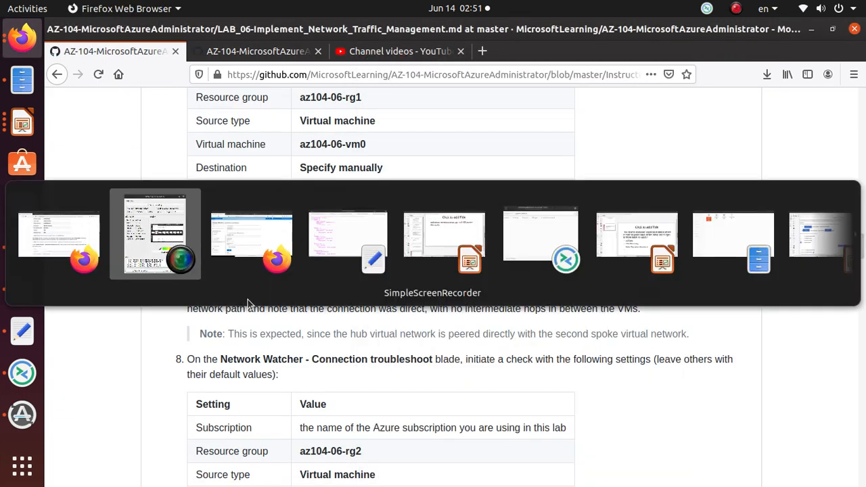
key(alt+Tab)
key(alt+Tab)
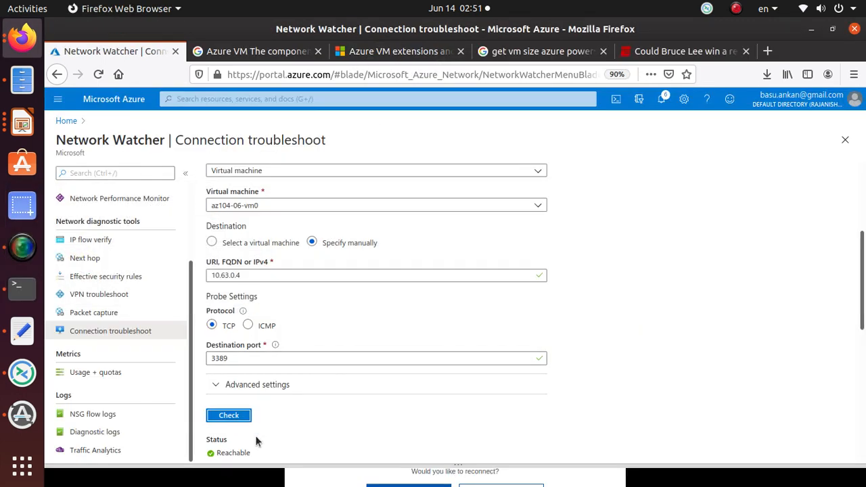
scroll(255, 435, down, 2)
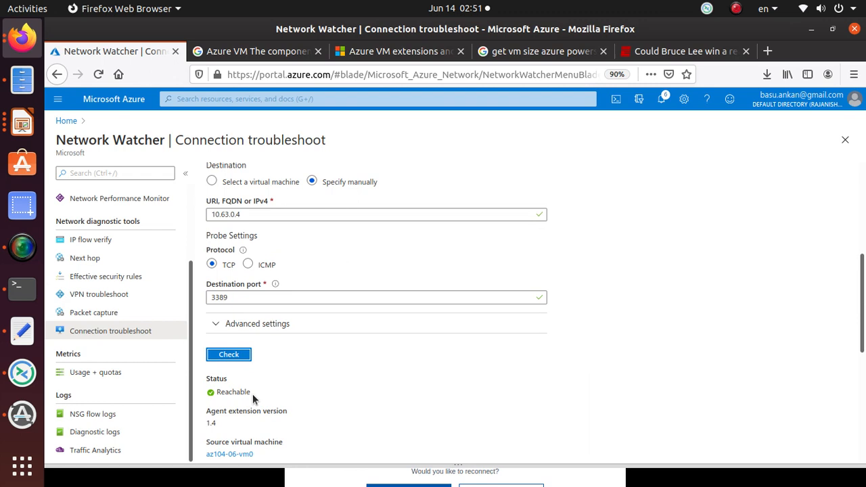
click(252, 394)
Step: Review the resource group, virtual machine and destination address in step 8 of the lab manual and the expected outcome in step 9
key(alt+Tab)
scroll(398, 295, down, 5)
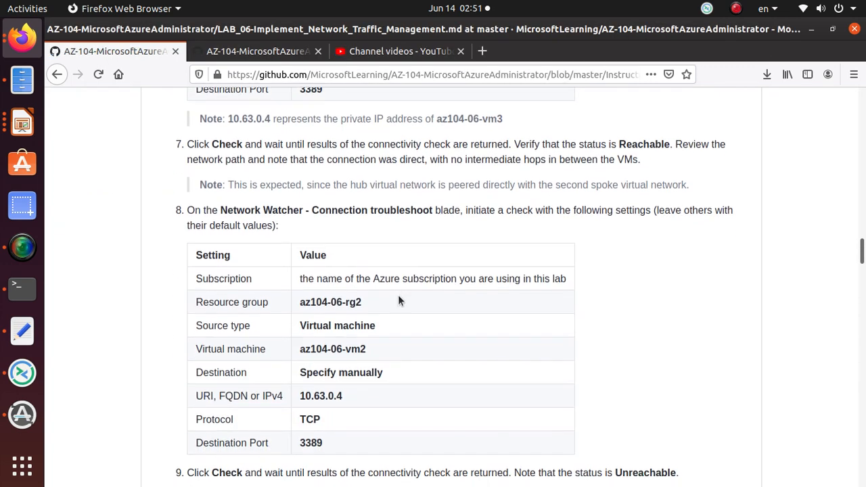
scroll(399, 293, down, 2)
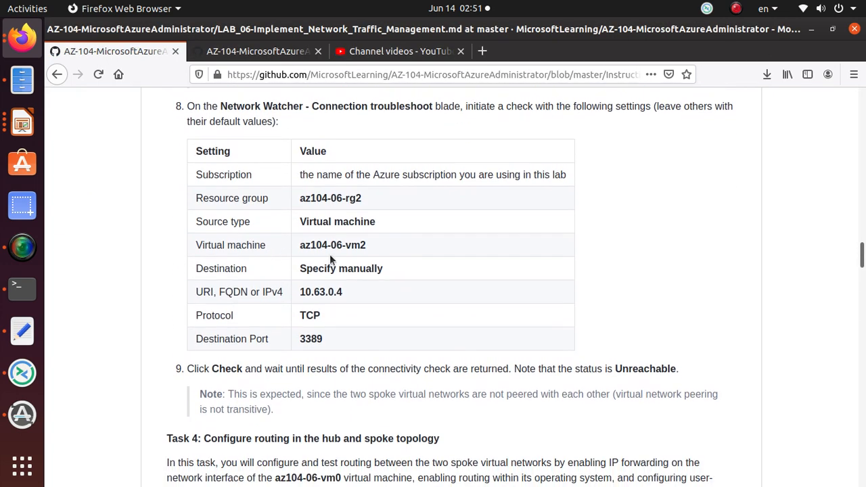
drag(365, 198, 298, 200)
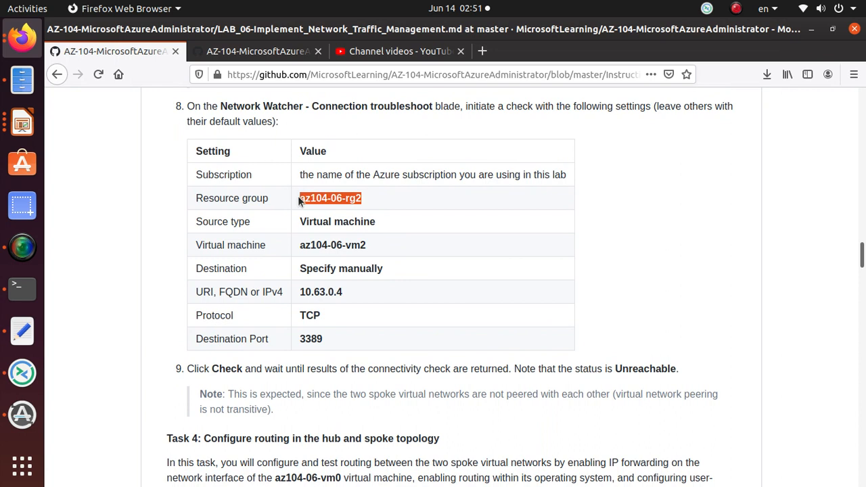
drag(367, 246, 298, 245)
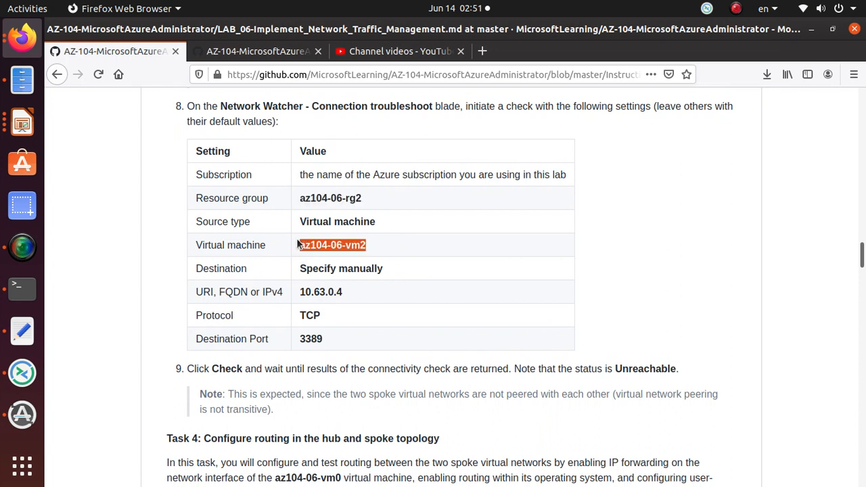
double_click(330, 292)
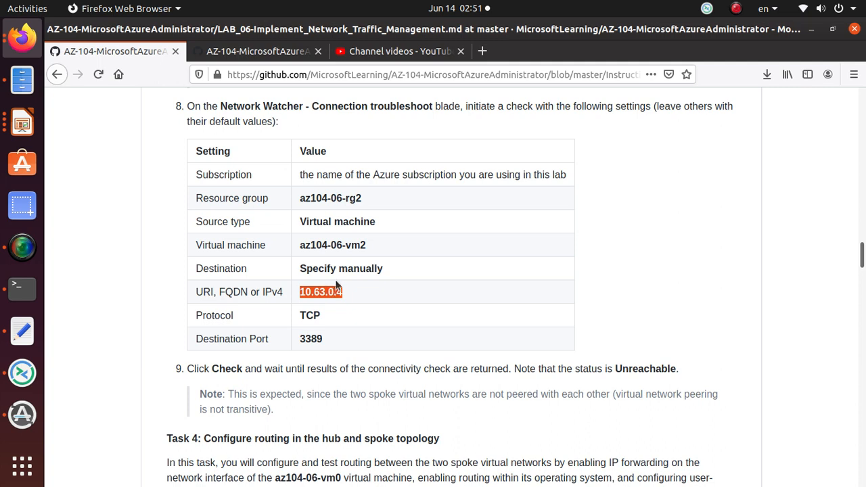
triple_click(637, 367)
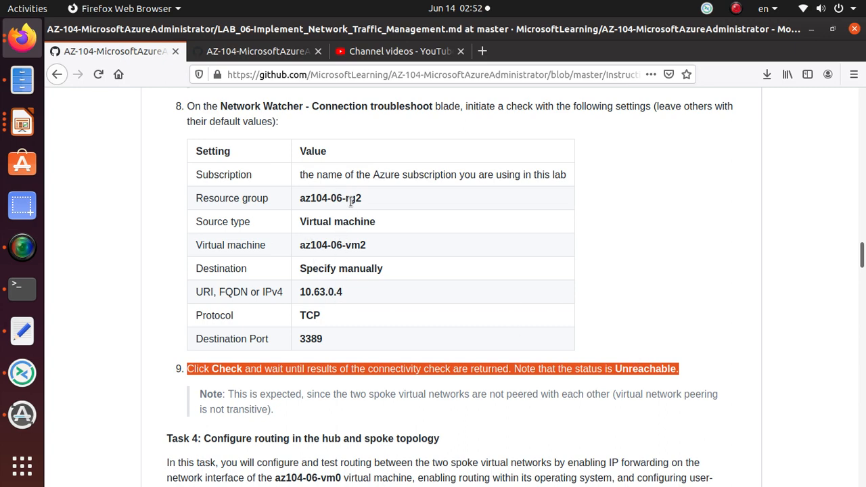
Step: Copy the source virtual machine name az104-06-vm2 from step 8 of the lab manual
double_click(357, 243)
right_click(358, 246)
click(390, 259)
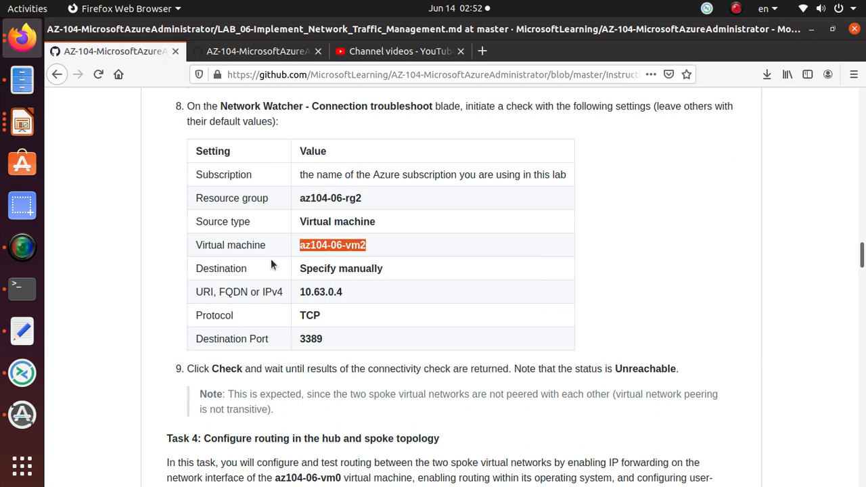
Step: Change the source of the connectivity check to resource group az104-06-rg2 with virtual machine az104-06-vm2
key(alt+Tab)
scroll(318, 265, up, 3)
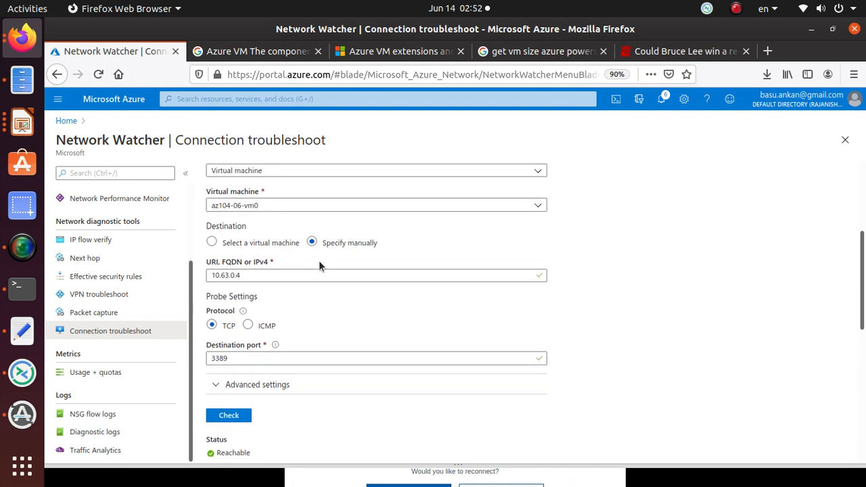
scroll(291, 276, up, 2)
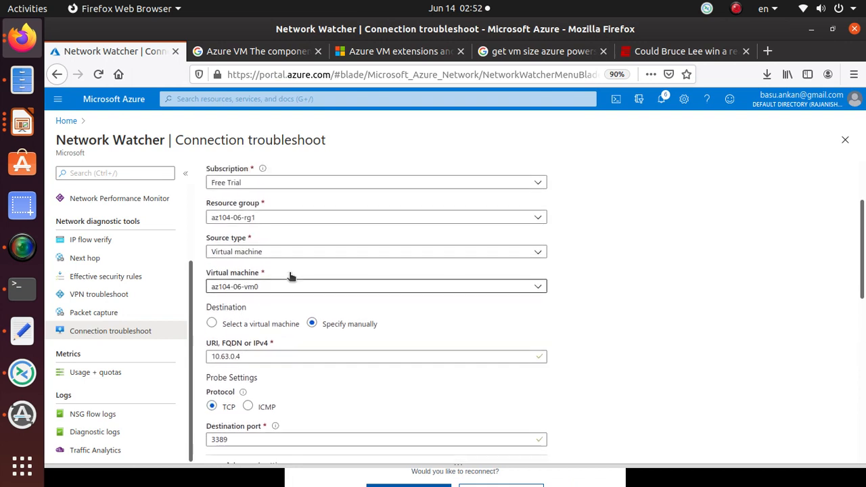
click(277, 328)
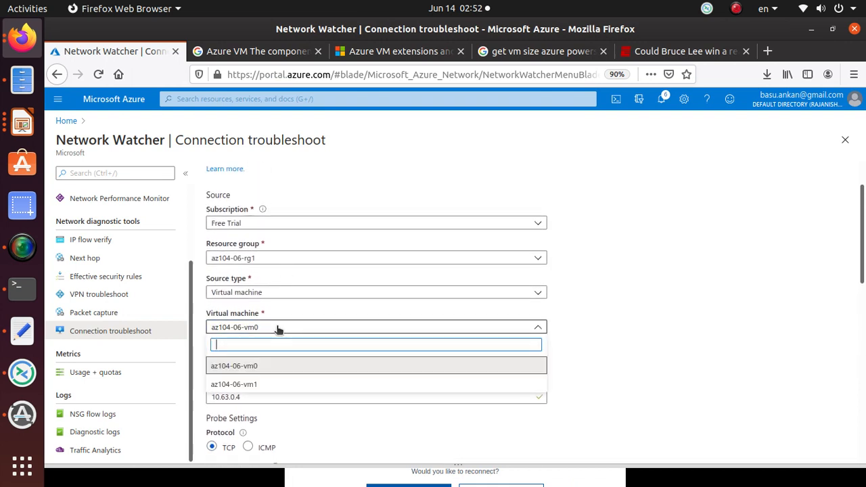
click(283, 258)
click(283, 259)
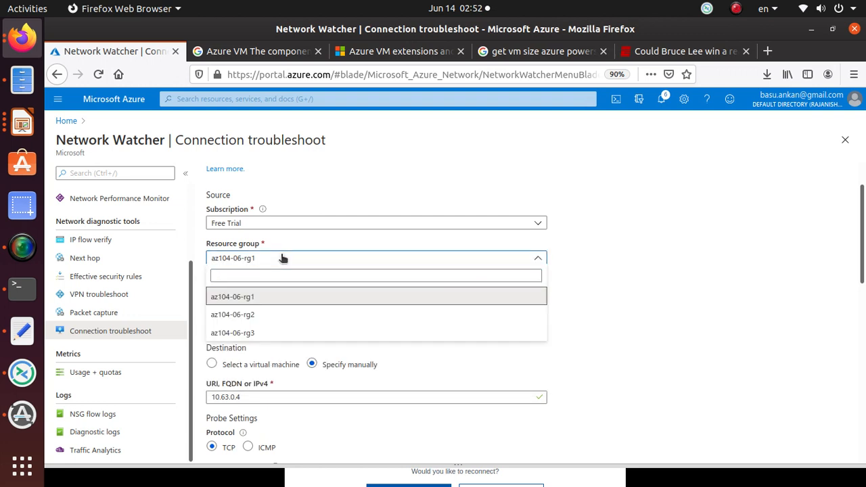
click(283, 257)
click(283, 258)
click(269, 317)
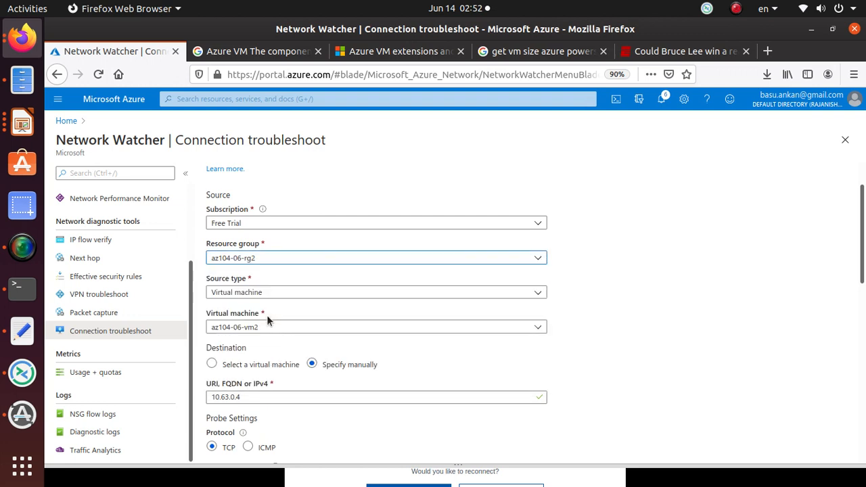
scroll(301, 381, down, 2)
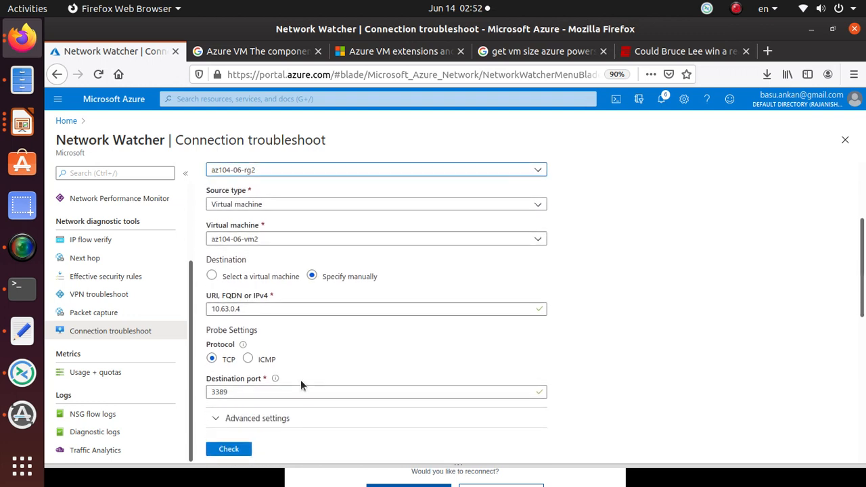
Step: Run the connectivity check from az104-06-vm2 to 10.63.0.4 over TCP port 3389
click(276, 309)
scroll(333, 330, down, 1)
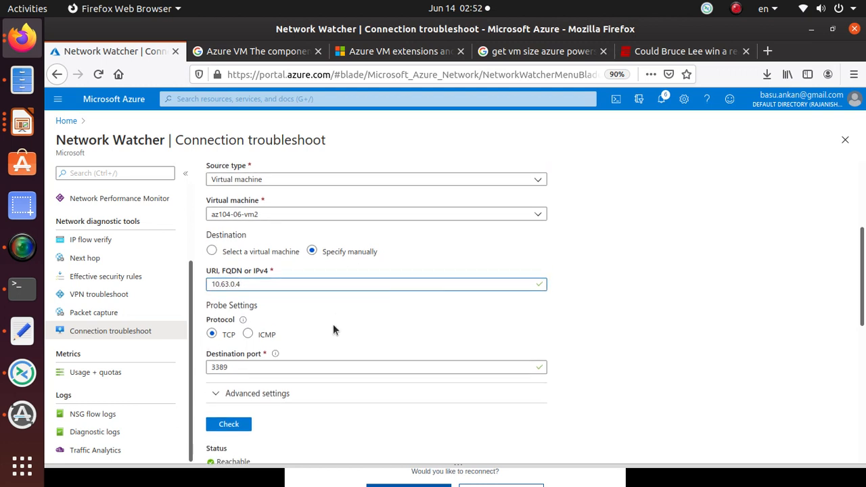
click(237, 413)
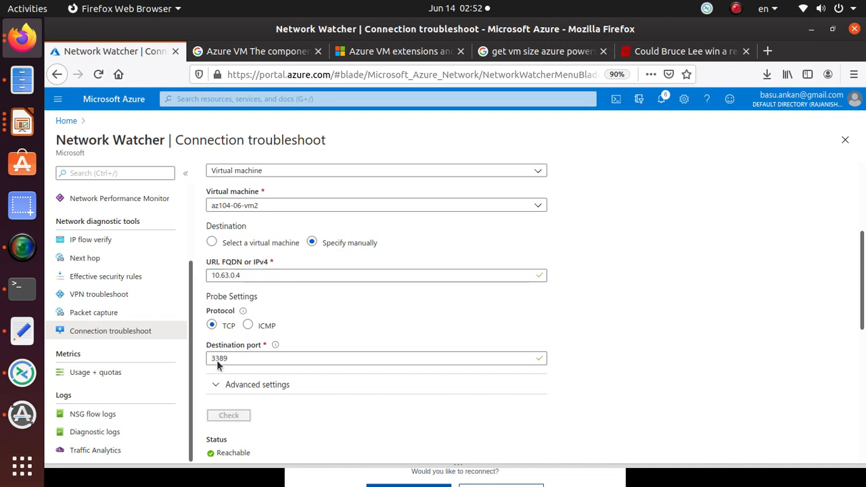
scroll(334, 433, down, 2)
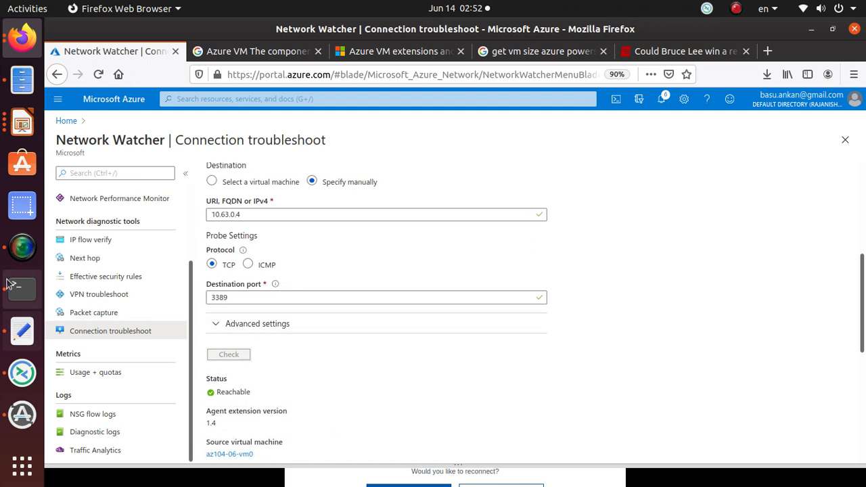
click(22, 245)
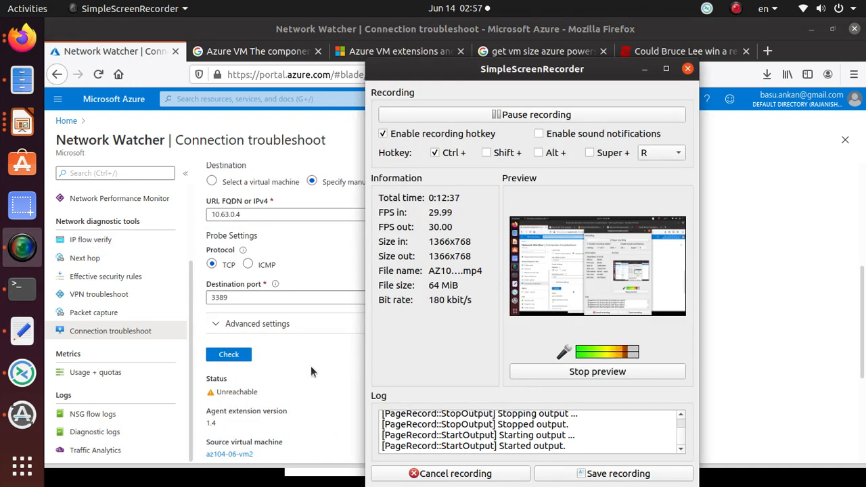
Step: Examine the completed check's source virtual machine, destination address and reachability status
click(310, 366)
scroll(309, 366, up, 5)
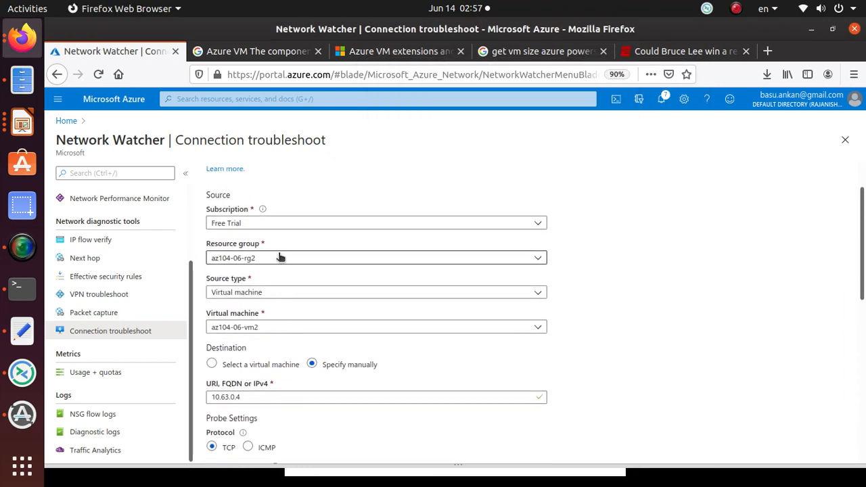
scroll(279, 325, down, 2)
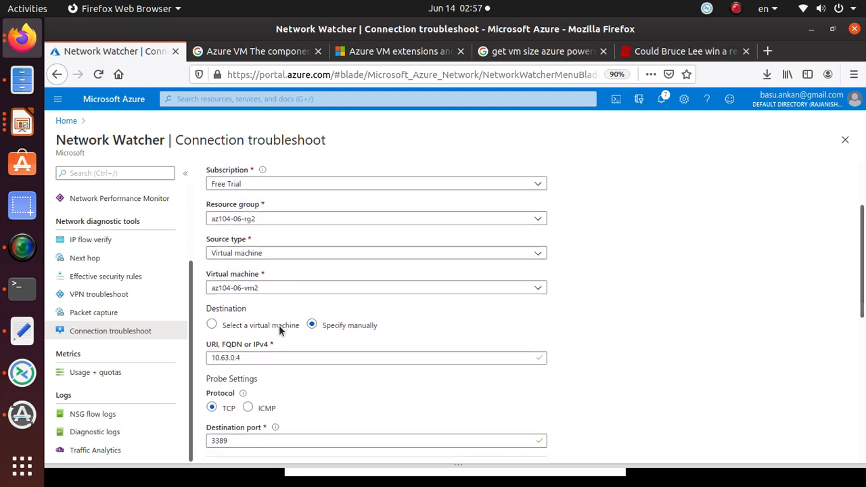
click(245, 335)
double_click(245, 335)
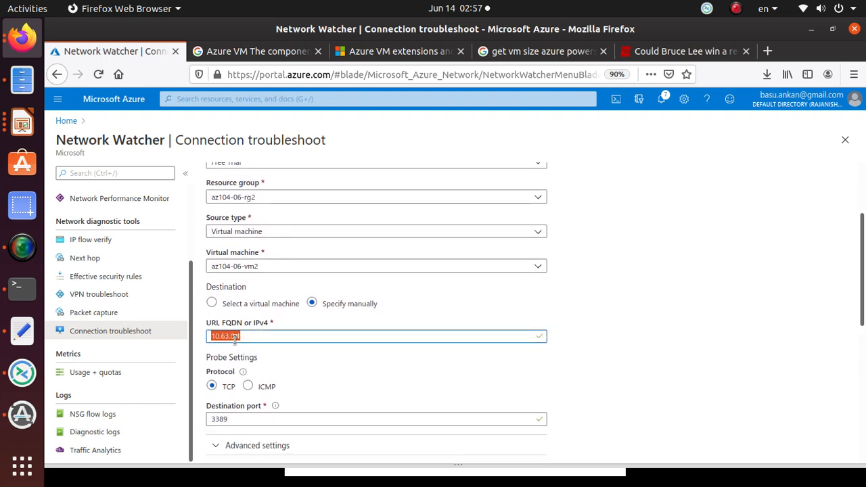
scroll(235, 339, down, 5)
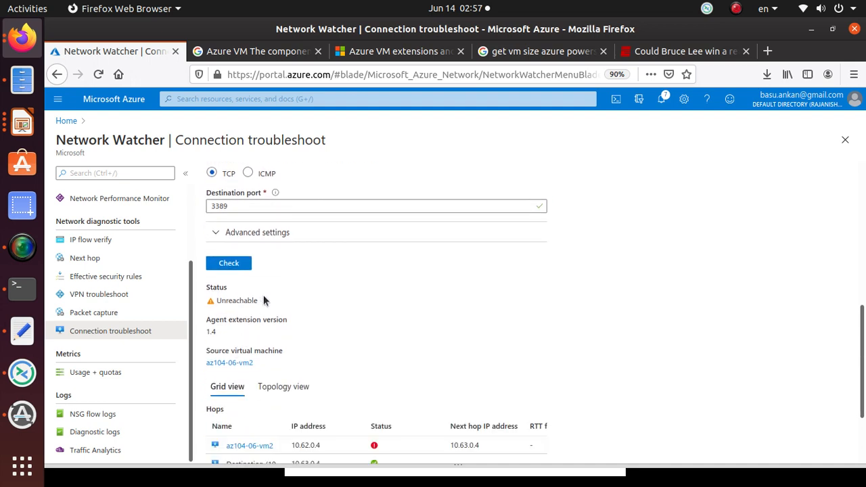
drag(263, 297, 217, 301)
Step: Return to the lab manual and review the expected outcomes in steps 7 and 9 and the start of Task 4
key(alt+Tab)
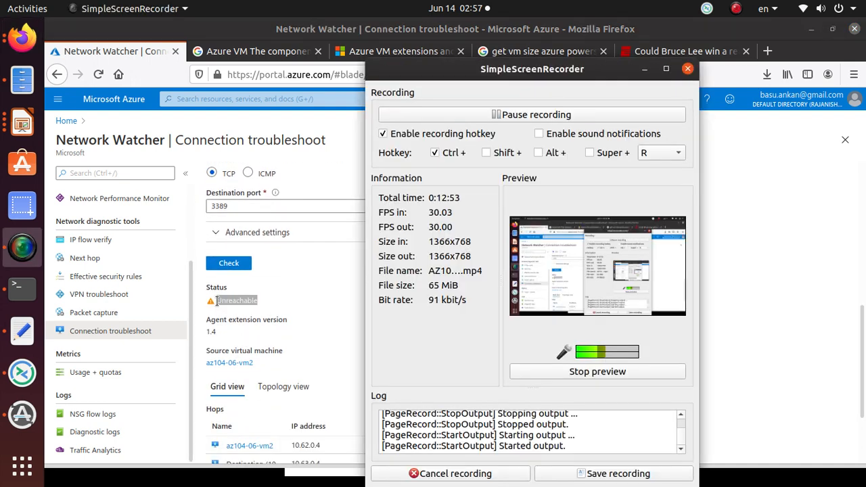
key(alt+Tab)
key(alt+Tab)
key(alt+Tab)
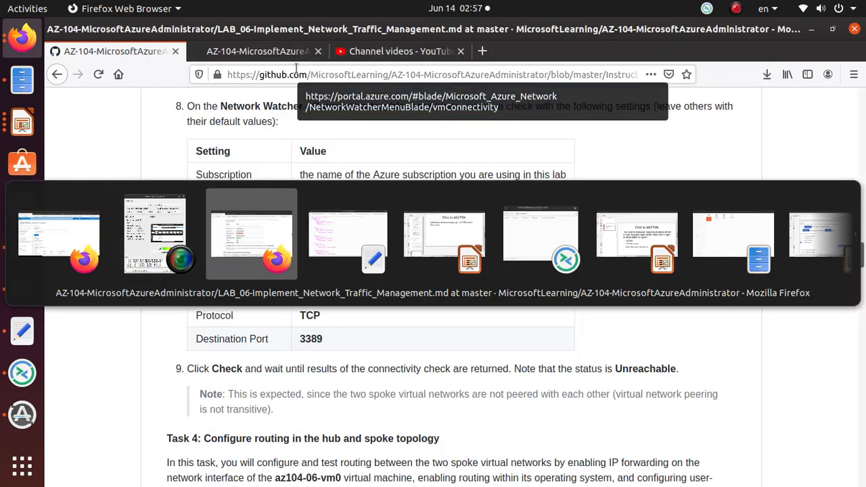
scroll(430, 290, down, 2)
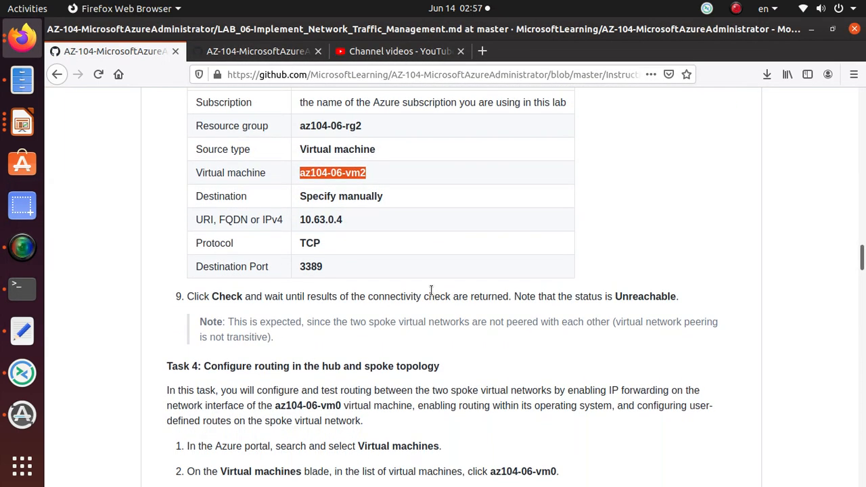
scroll(431, 290, up, 6)
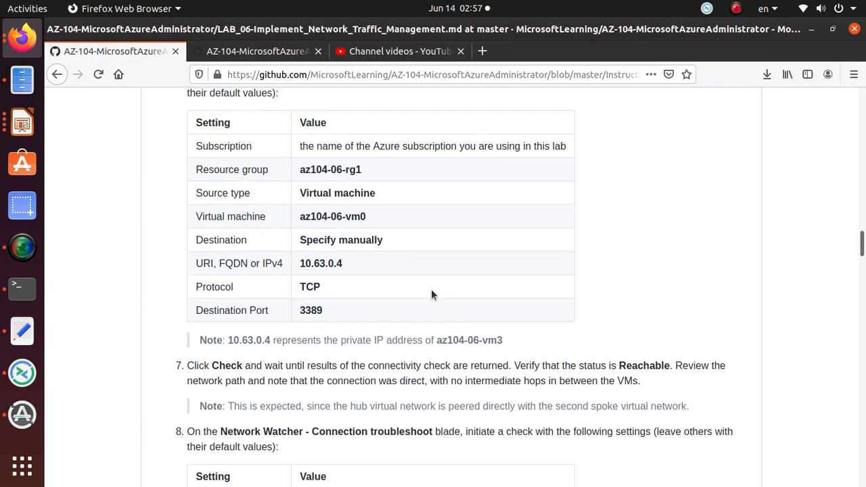
scroll(431, 291, down, 10)
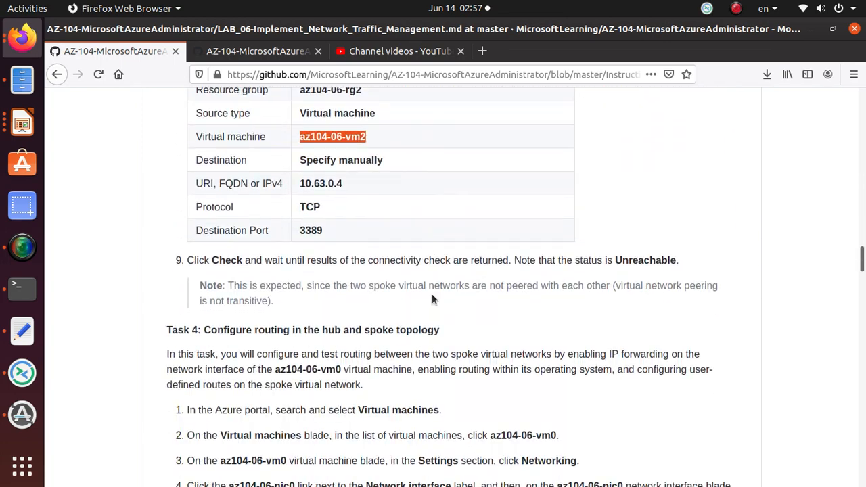
Step: Find Task 4 in the lab instructions, copy the name az104-06-vm0, and open that virtual machine through the Azure portal search
scroll(433, 300, down, 1)
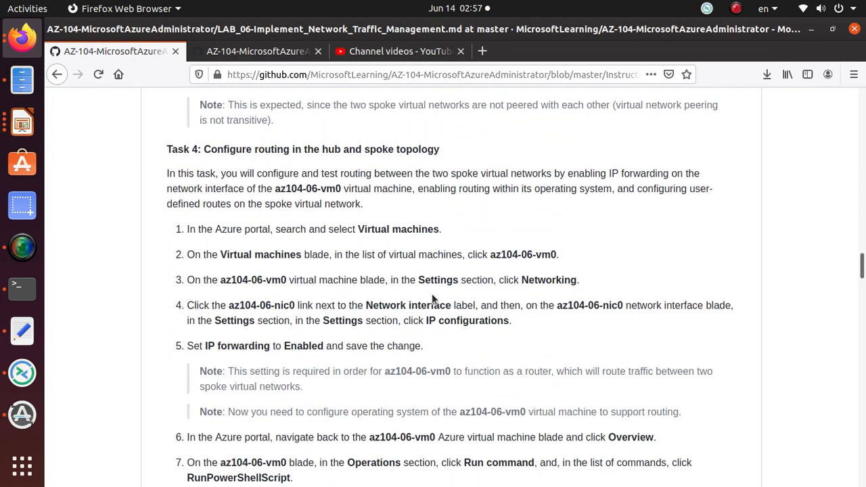
triple_click(294, 150)
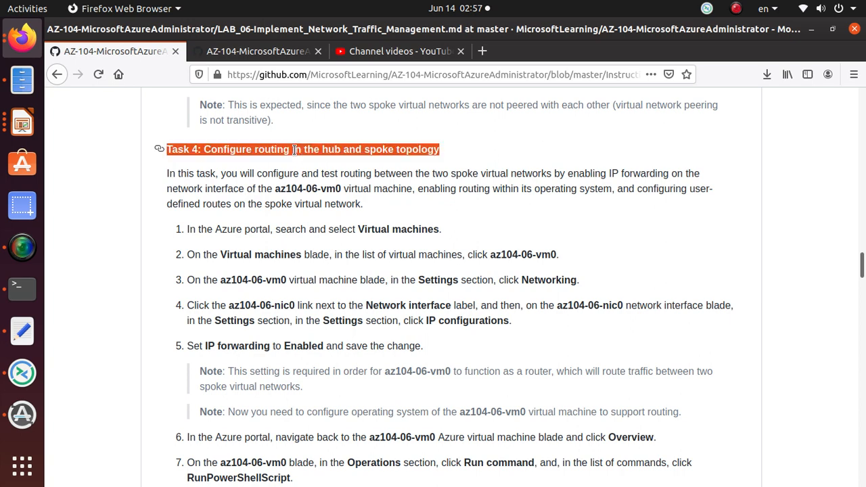
scroll(310, 262, down, 5)
scroll(312, 271, up, 5)
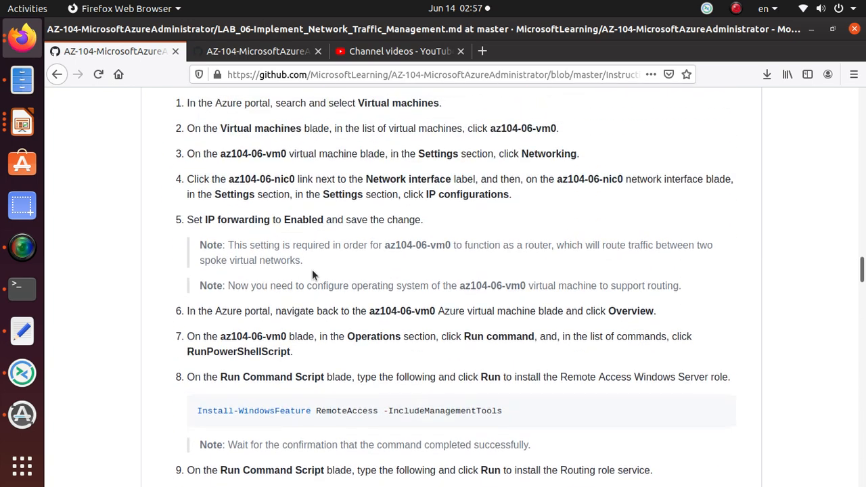
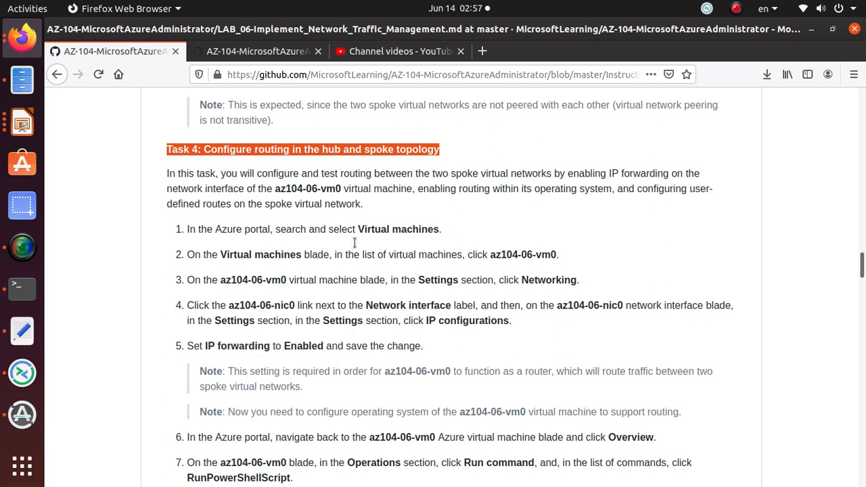
drag(488, 254, 553, 257)
right_click(548, 258)
click(578, 266)
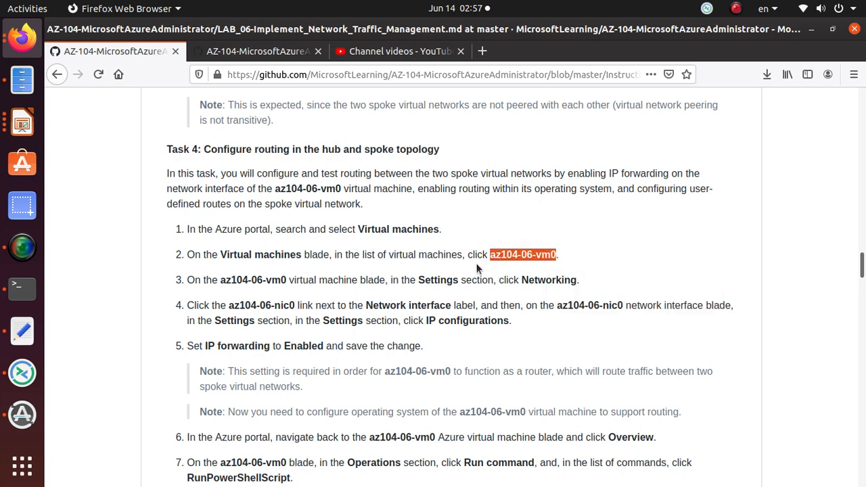
key(alt+Tab)
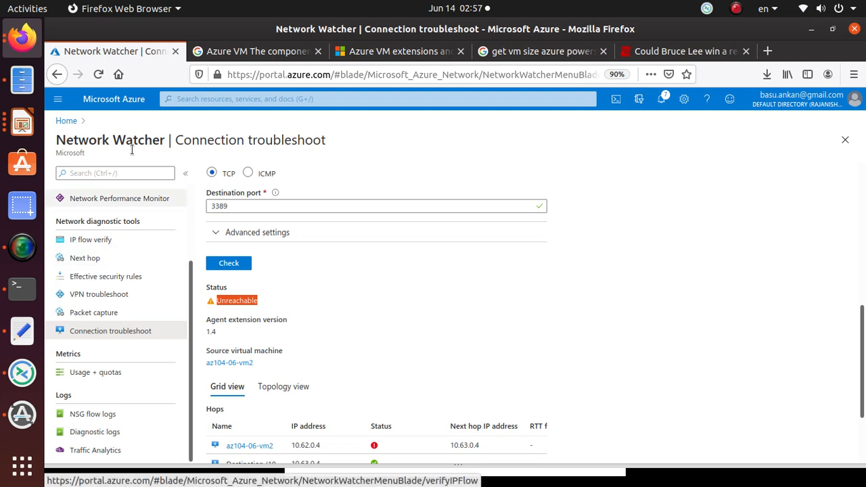
click(213, 97)
key(ctrl+v)
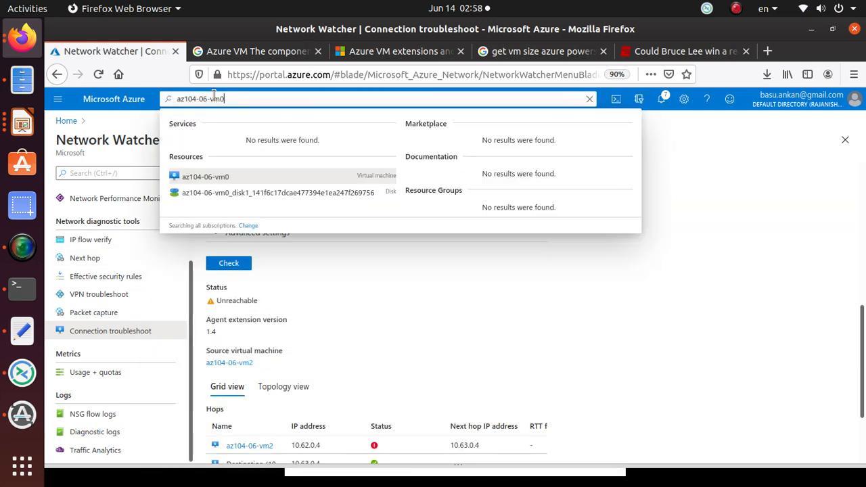
click(221, 177)
Step: Enable IP forwarding in the IP configurations of az104-06-vm0's network interface az104-06-nic0 and save the change
key(alt+Tab)
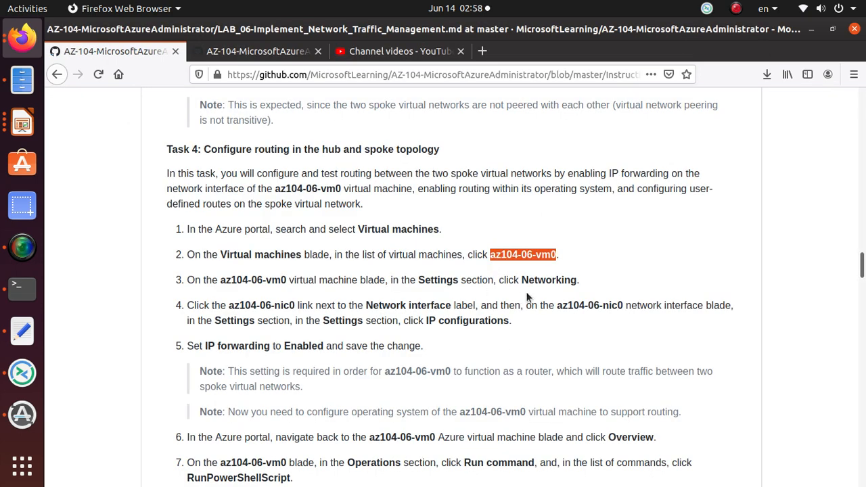
double_click(554, 280)
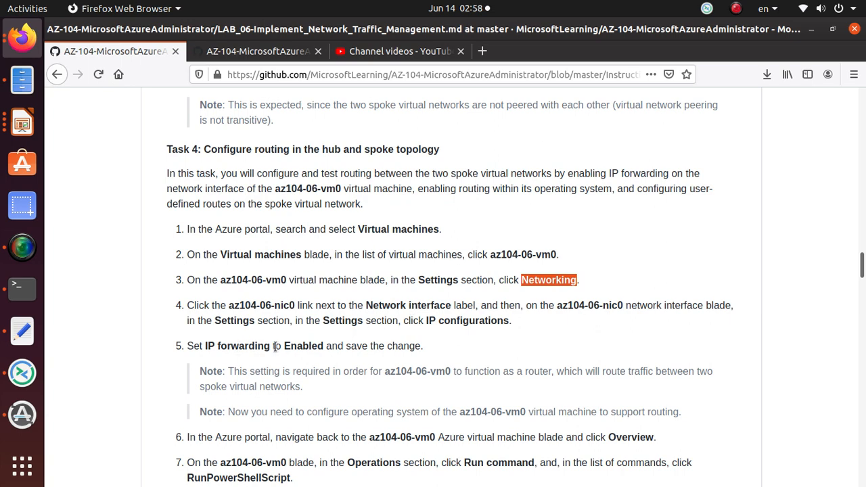
key(alt+Tab)
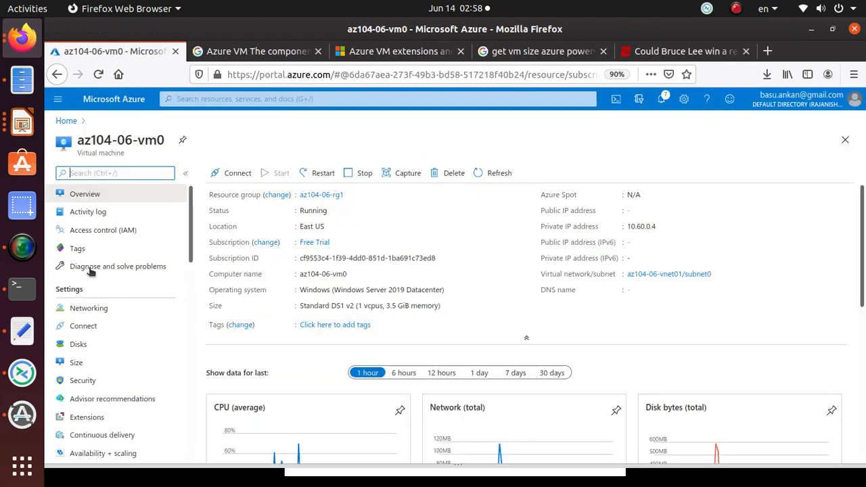
click(91, 310)
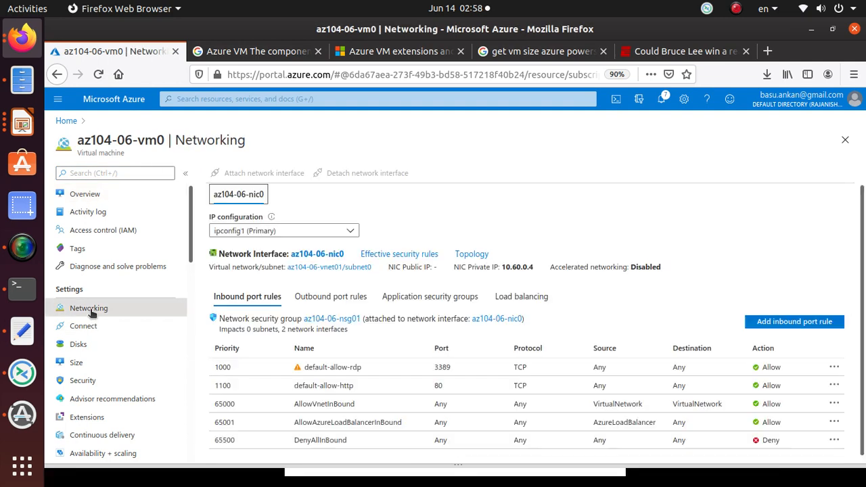
click(333, 254)
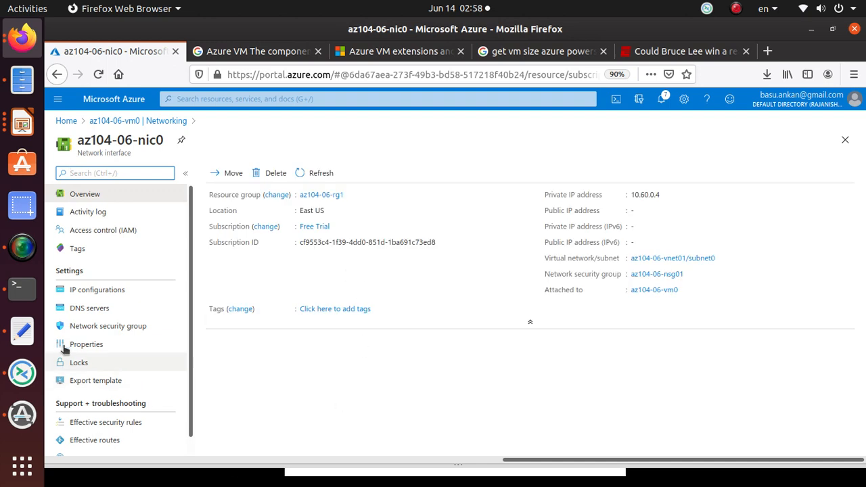
click(95, 296)
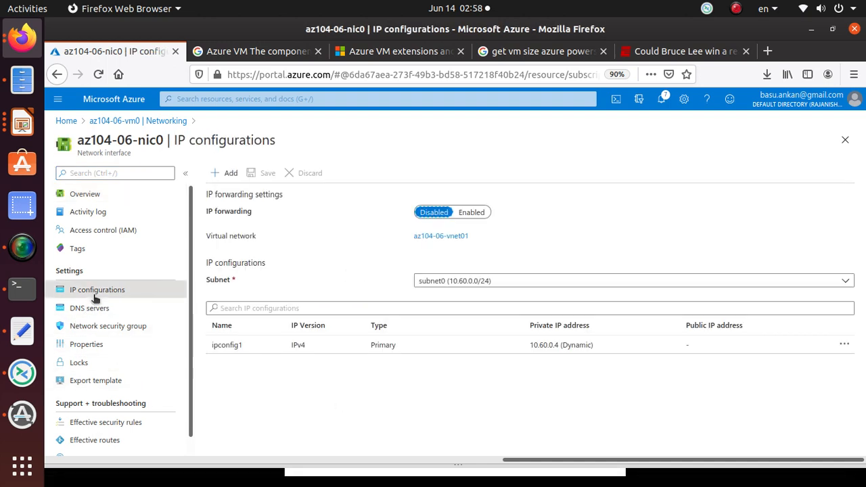
click(483, 213)
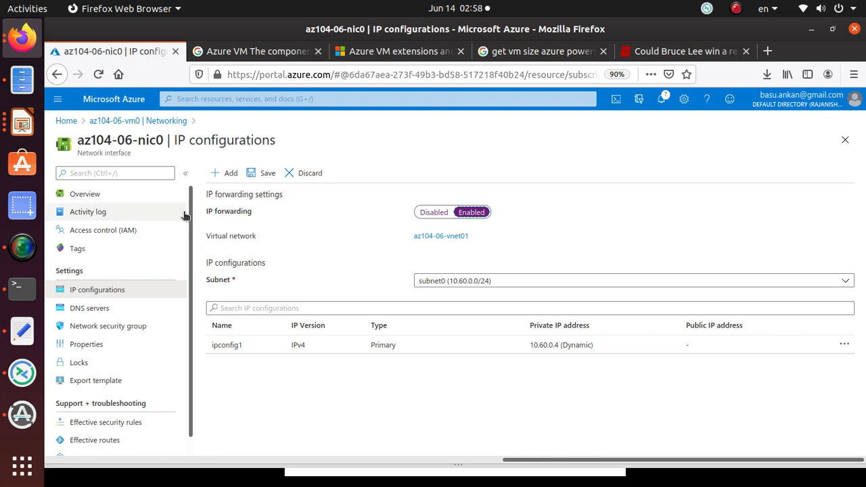
click(264, 174)
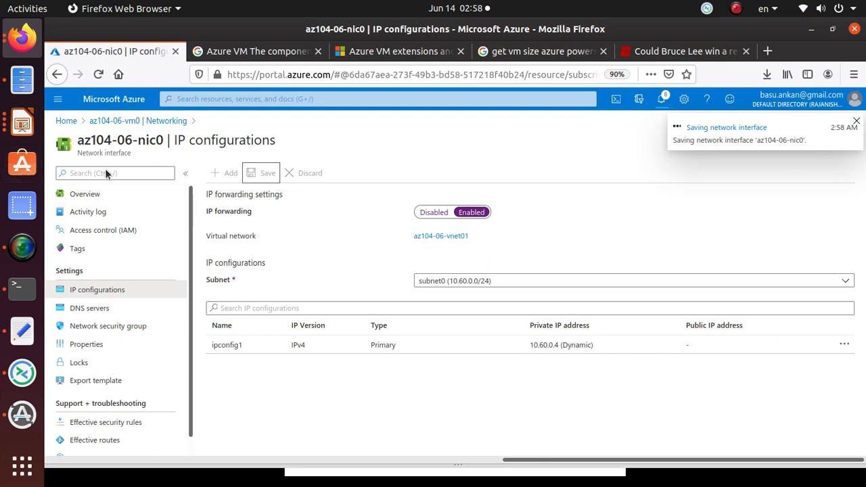
Step: Review the lab notes on IP forwarding and operating system routing for az104-06-vm0, plus the instruction to return to its overview
key(alt+Tab)
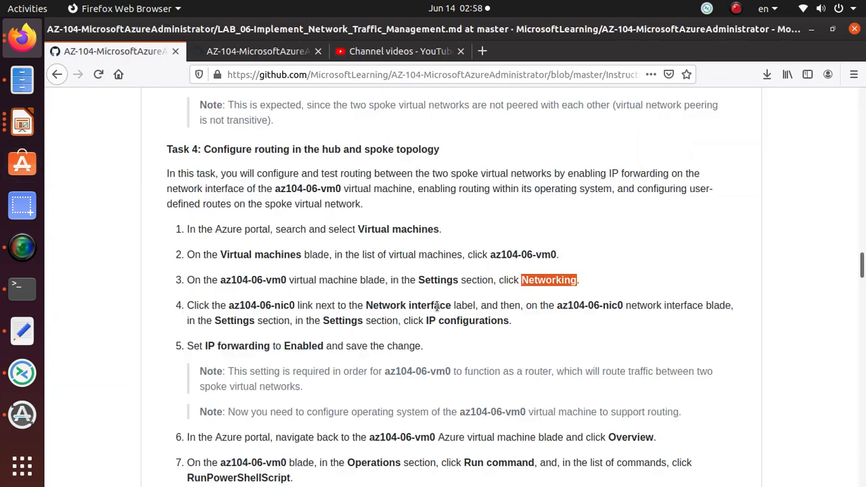
scroll(437, 306, down, 1)
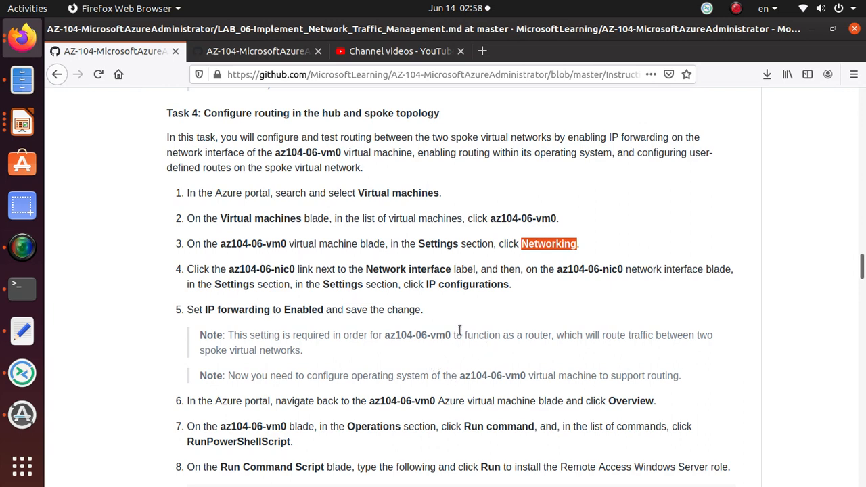
drag(200, 333, 564, 352)
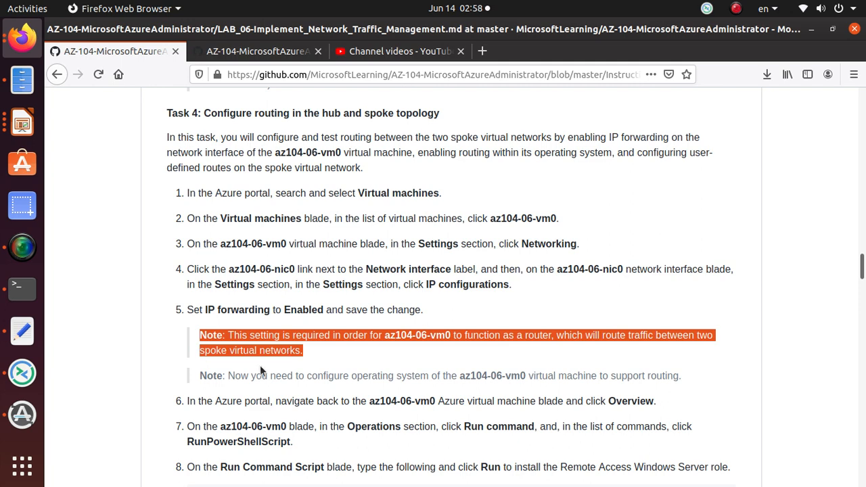
click(441, 339)
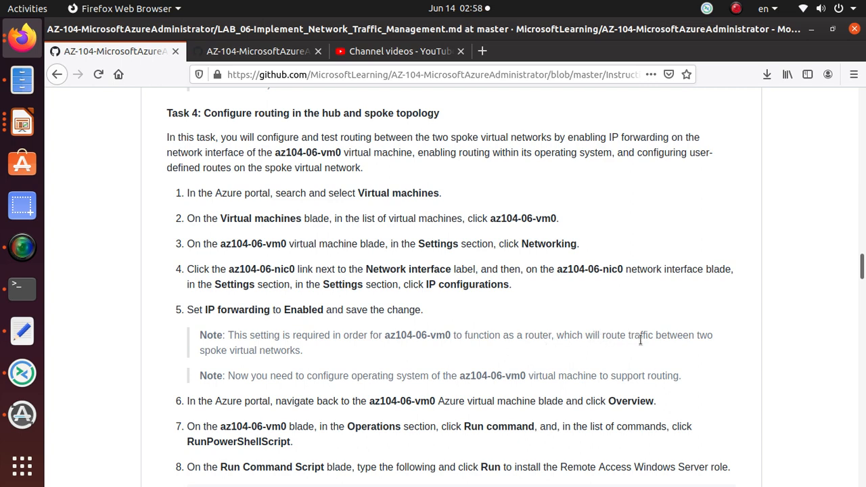
scroll(640, 340, down, 4)
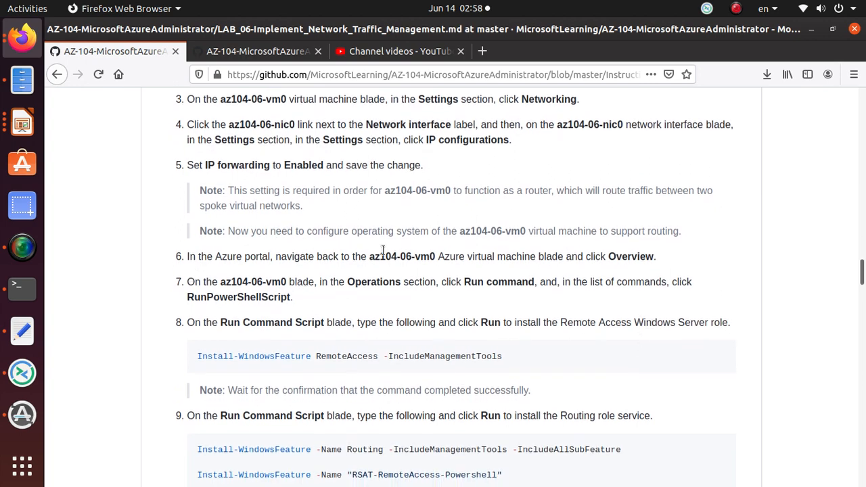
double_click(508, 231)
triple_click(406, 258)
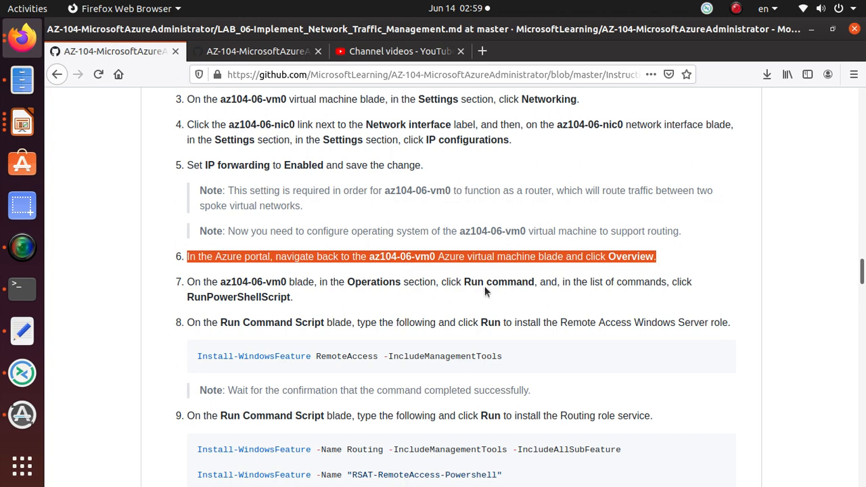
Step: Copy the command "Install-WindowsFeature RemoteAccess -IncludeManagementTools" from step 8 of the lab instructions
triple_click(446, 357)
right_click(447, 358)
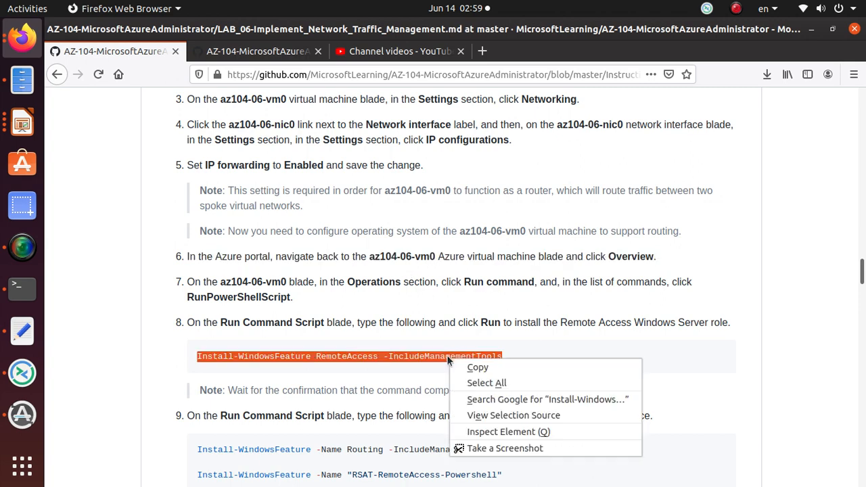
click(473, 366)
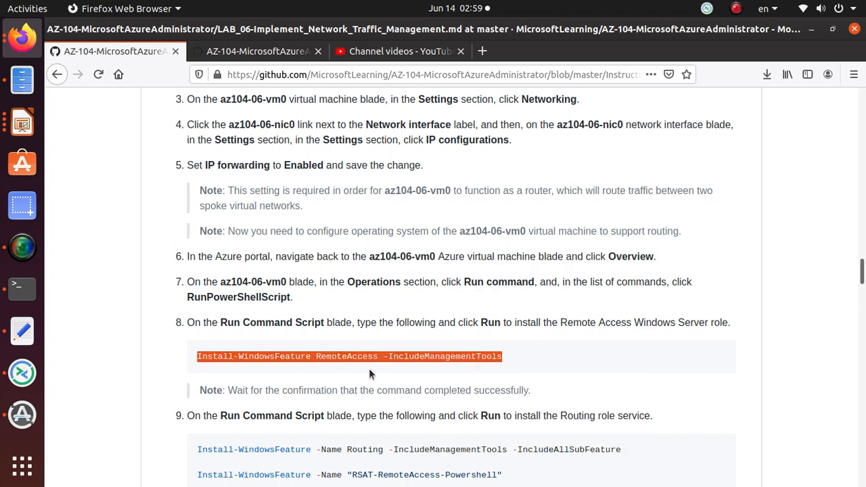
Step: Return the Azure portal to its home page and go back to the lab instructions
key(alt+Tab)
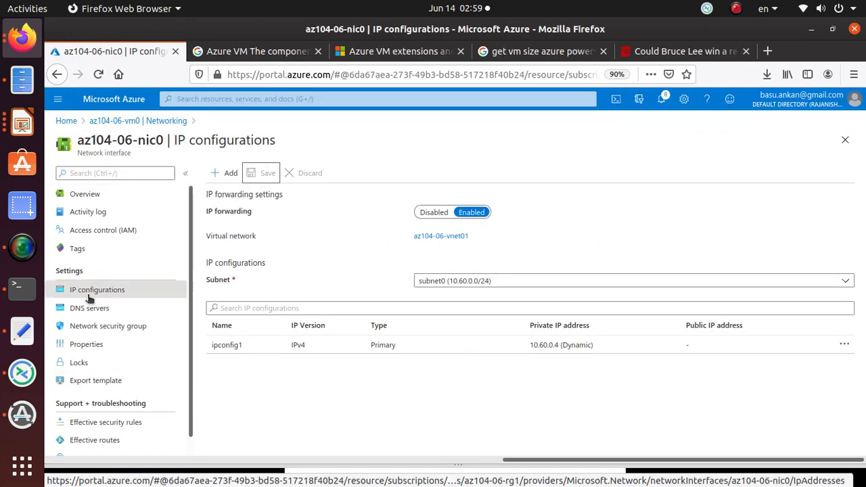
click(65, 121)
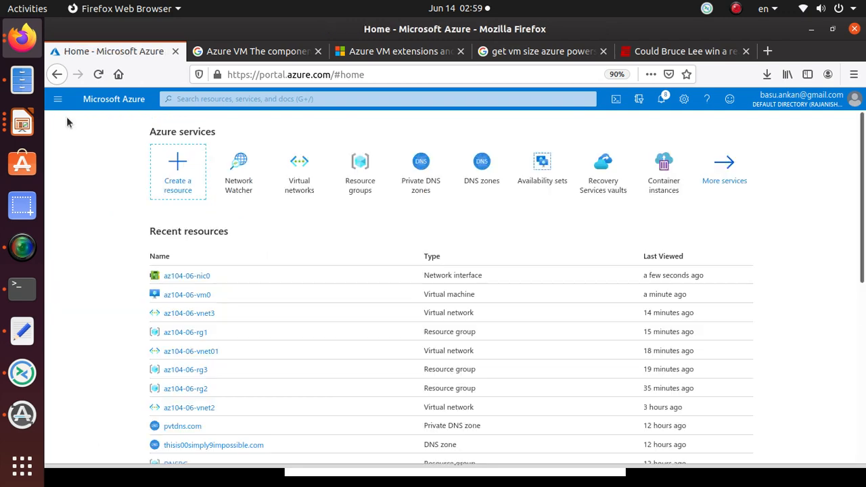
key(alt+Tab)
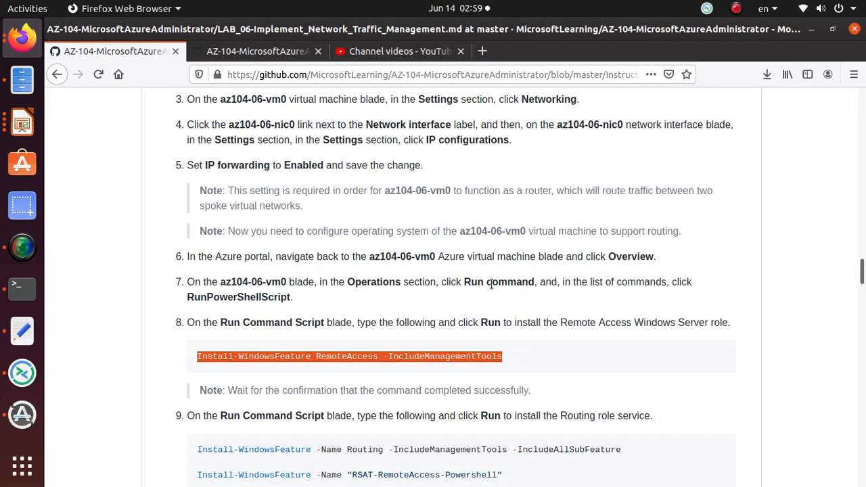
key(alt)
click(511, 249)
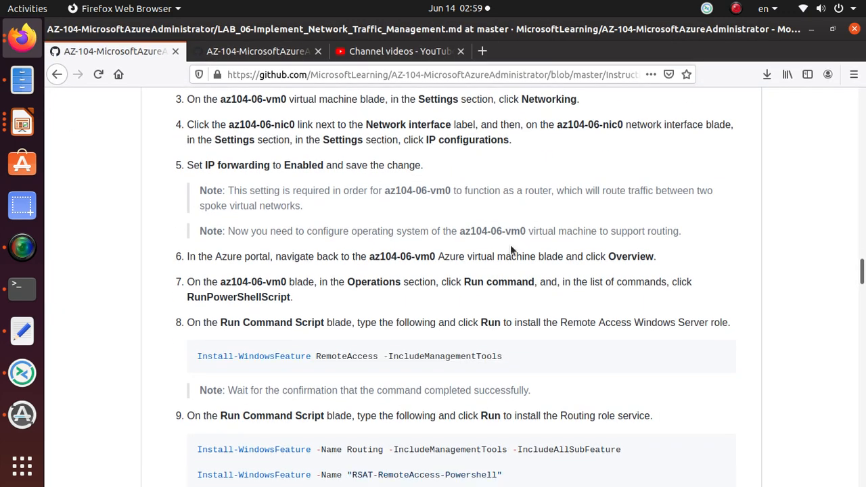
Step: Copy the name az104-06-vm0 from step 6 of the lab and open that virtual machine through the Azure portal search
triple_click(418, 257)
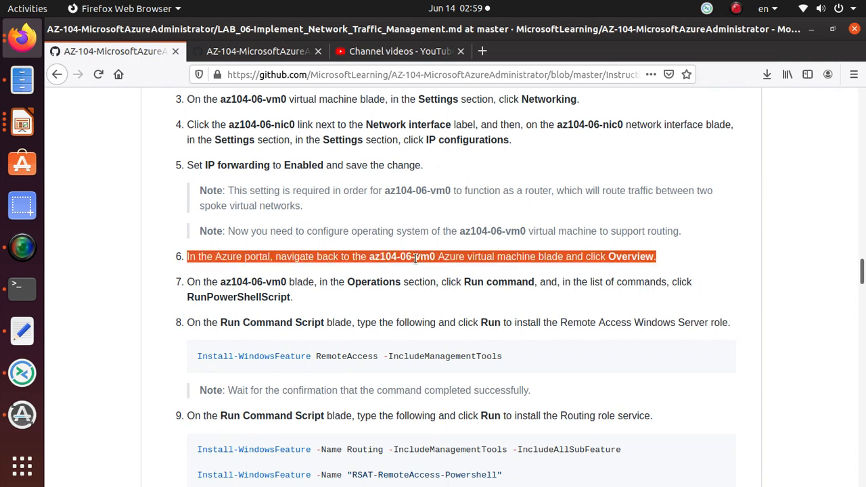
click(404, 258)
drag(373, 258, 439, 258)
drag(369, 258, 431, 258)
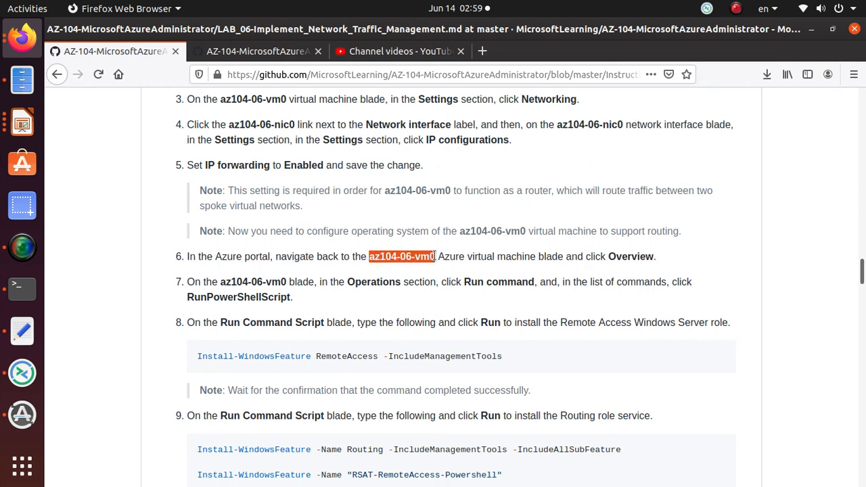
right_click(430, 259)
click(460, 267)
key(alt+Tab)
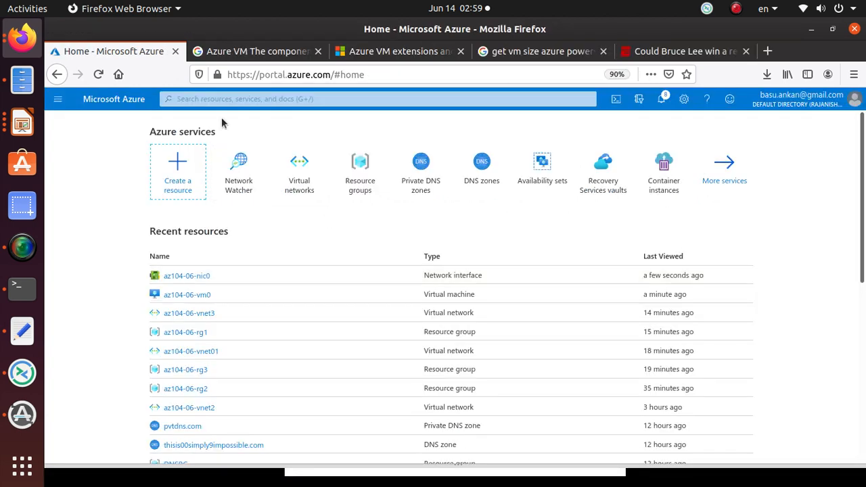
click(226, 99)
key(ctrl+v)
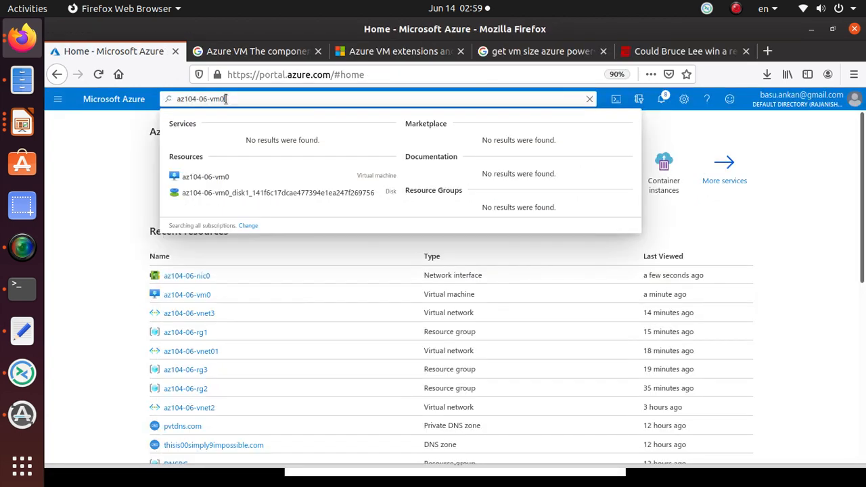
click(205, 176)
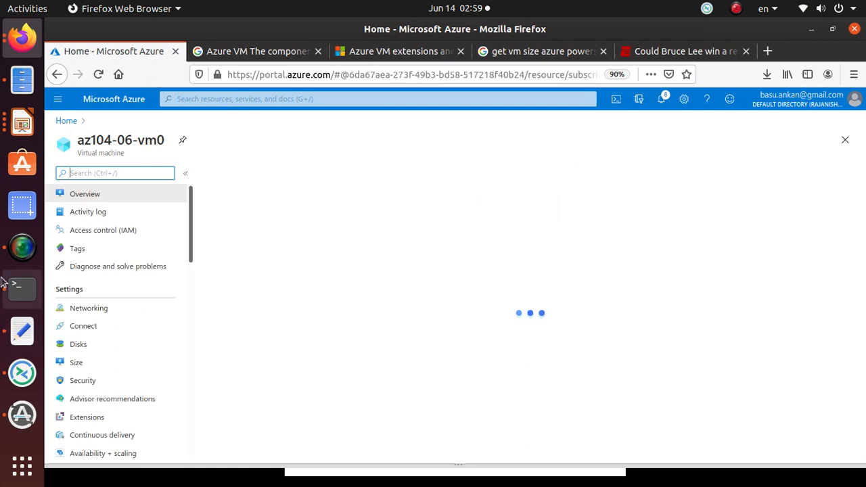
Step: Open the Run command page in the Operations section of the az104-06-vm0 virtual machine
scroll(100, 380, down, 10)
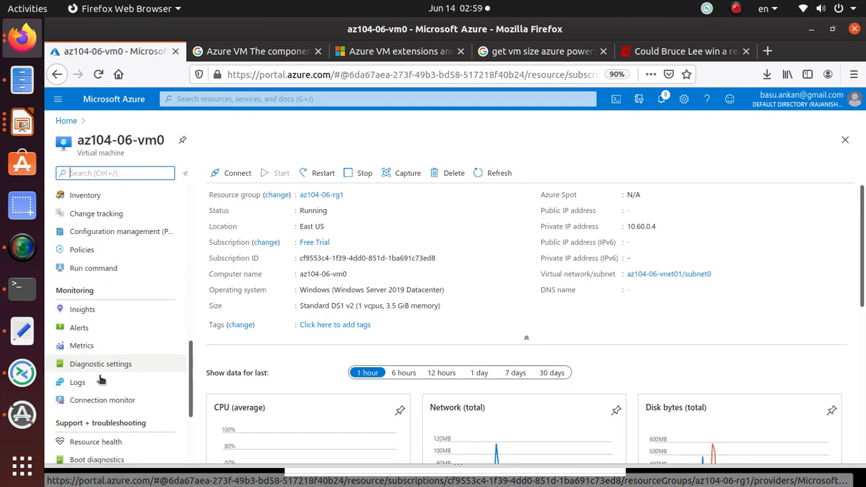
scroll(102, 385, down, 3)
scroll(109, 404, up, 2)
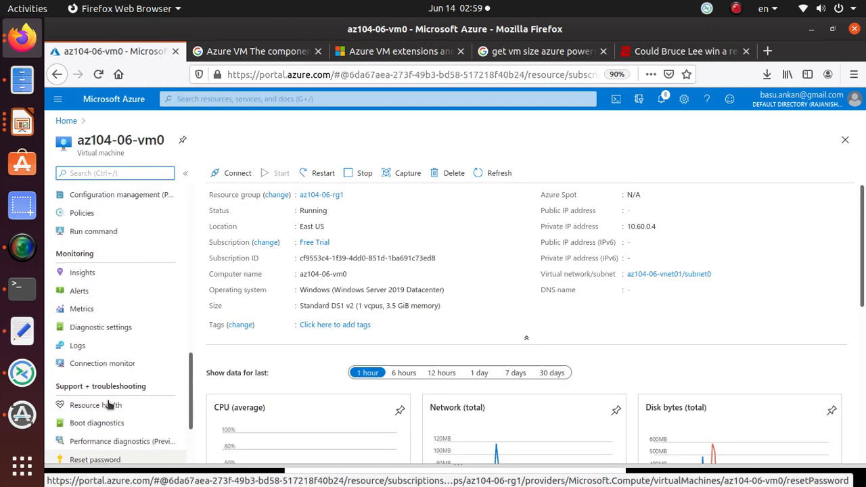
scroll(115, 284, up, 5)
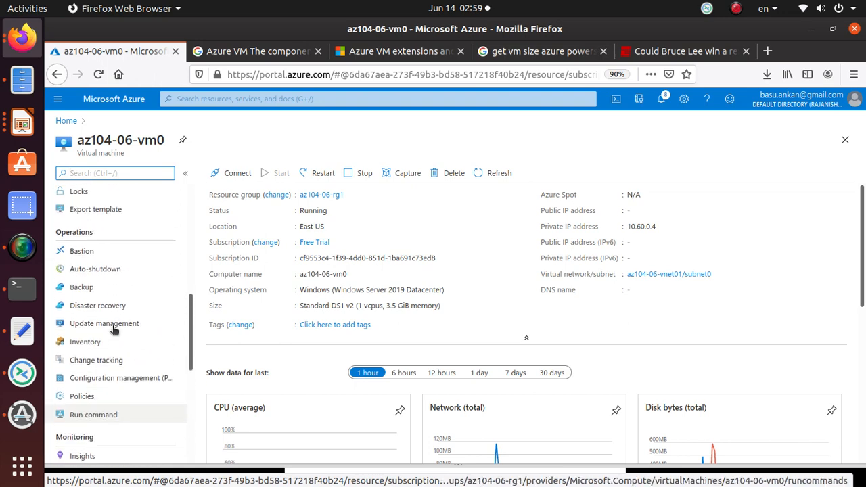
scroll(108, 286, up, 2)
scroll(104, 338, down, 3)
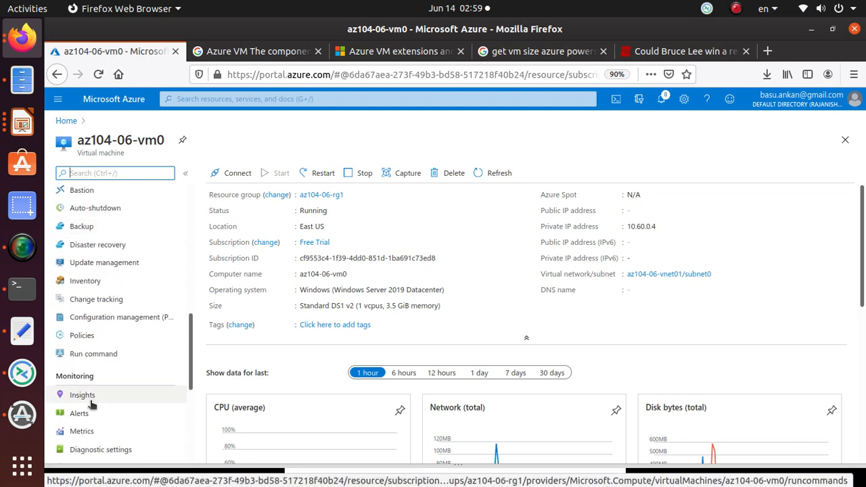
click(106, 349)
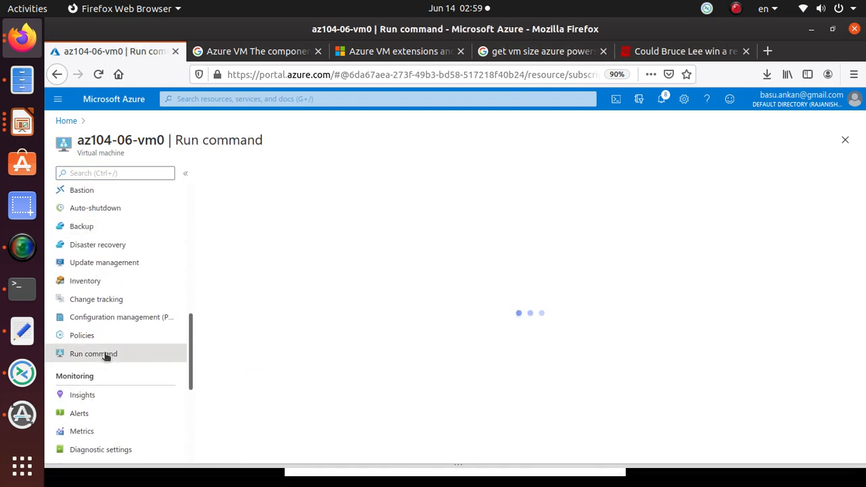
Step: Switch to the lab instructions and copy the command "Install-WindowsFeature RemoteAccess -IncludeManagementTools" from step 8
key(alt+Tab)
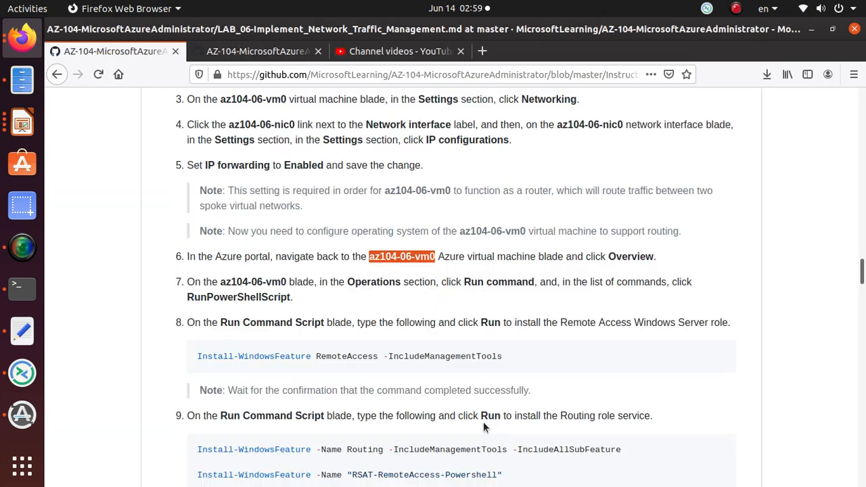
triple_click(334, 354)
right_click(335, 353)
click(389, 365)
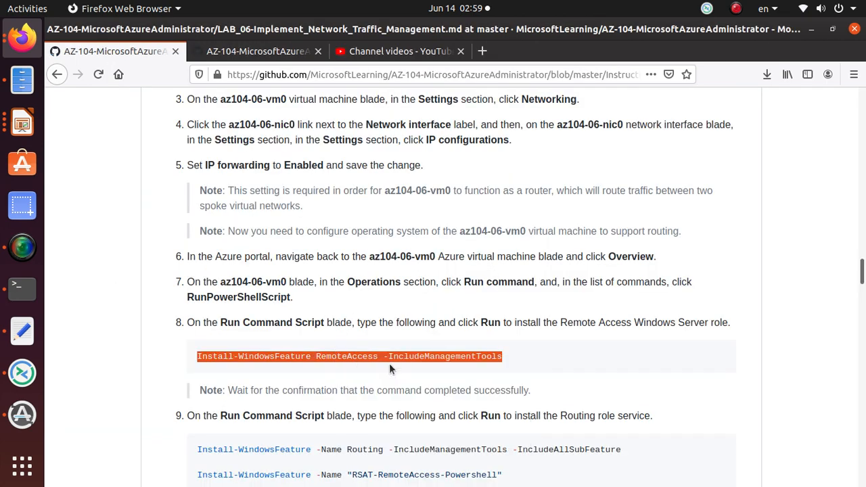
Step: Back in the Azure portal, run "Install-WindowsFeature RemoteAccess -IncludeManagementTools" on az104-06-vm0 using RunPowerShellScript
key(alt+Tab)
key(alt+Tab)
key(alt+Tab)
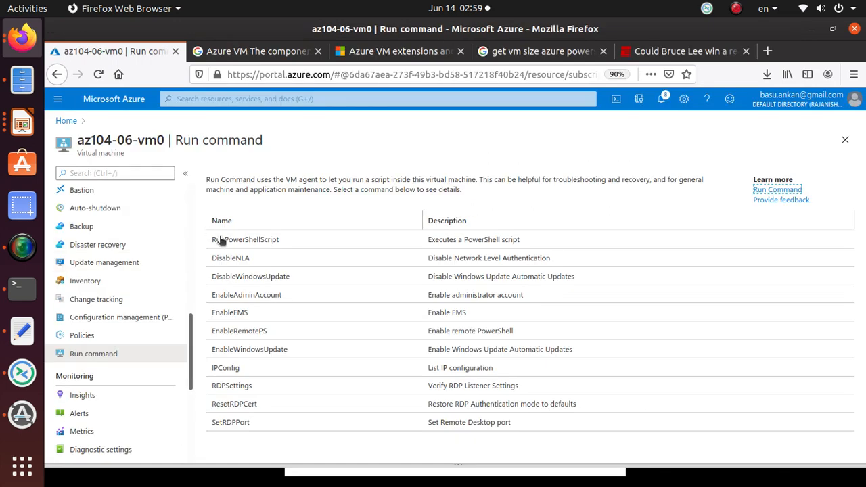
click(252, 243)
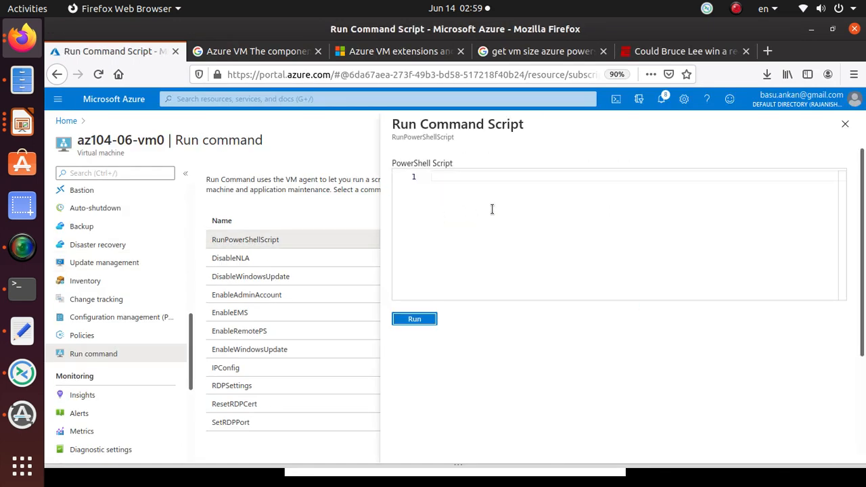
click(462, 186)
key(ctrl+v)
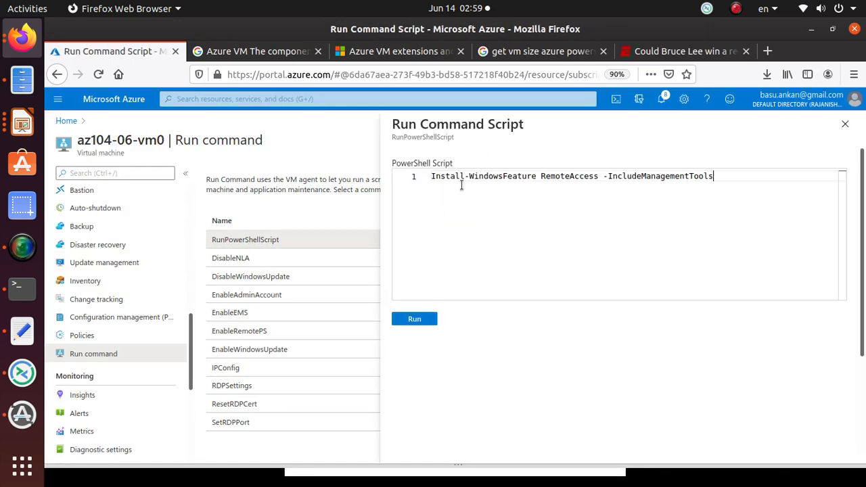
click(418, 323)
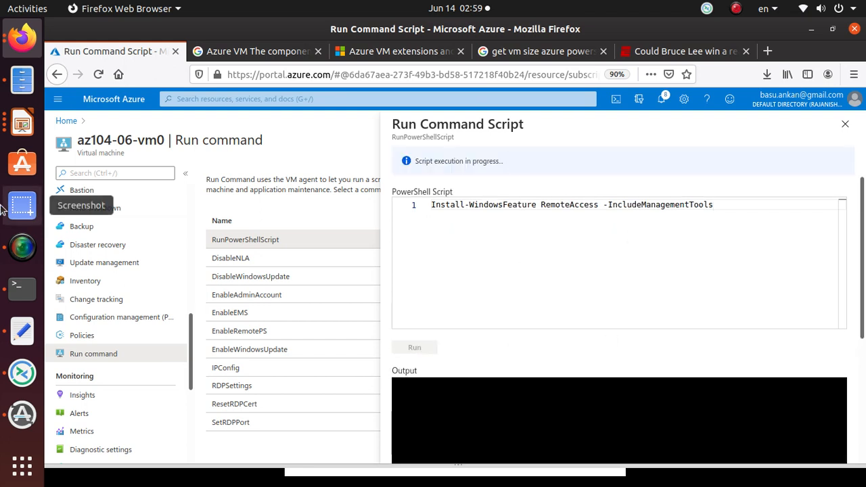
click(20, 247)
click(482, 118)
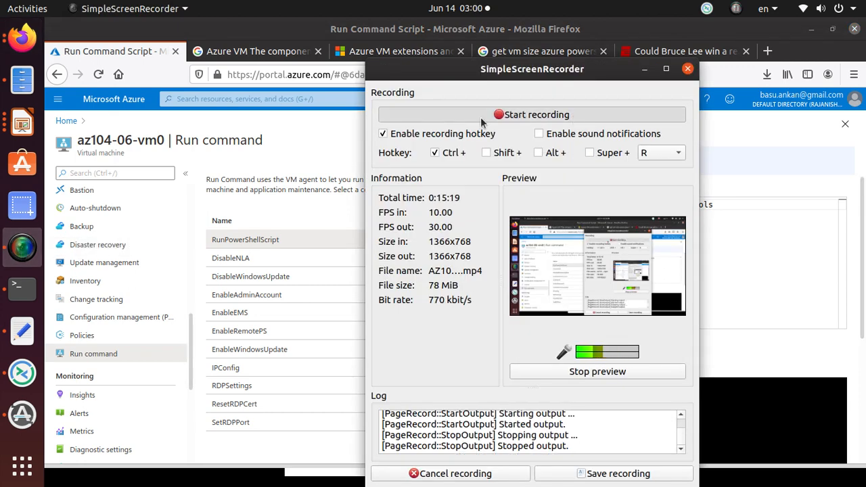
click(480, 117)
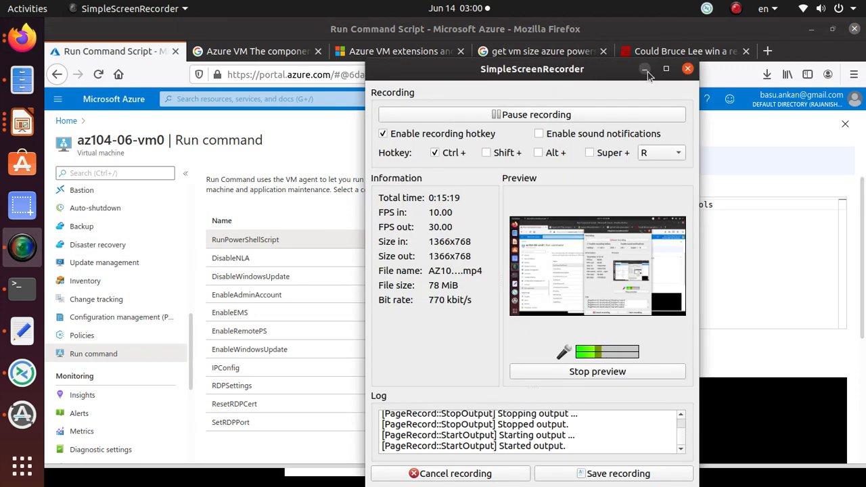
click(646, 70)
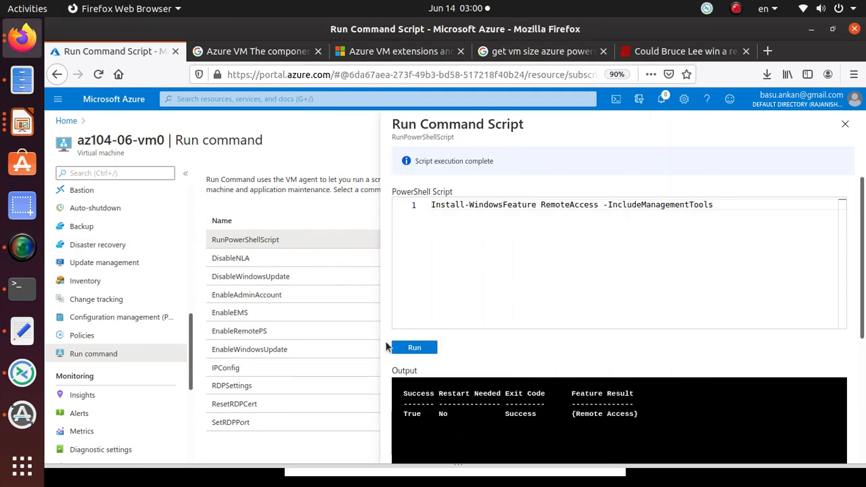
Step: Check the script's exit code, then copy all four Routing role service commands from step 9 of the lab instructions
drag(503, 414, 537, 416)
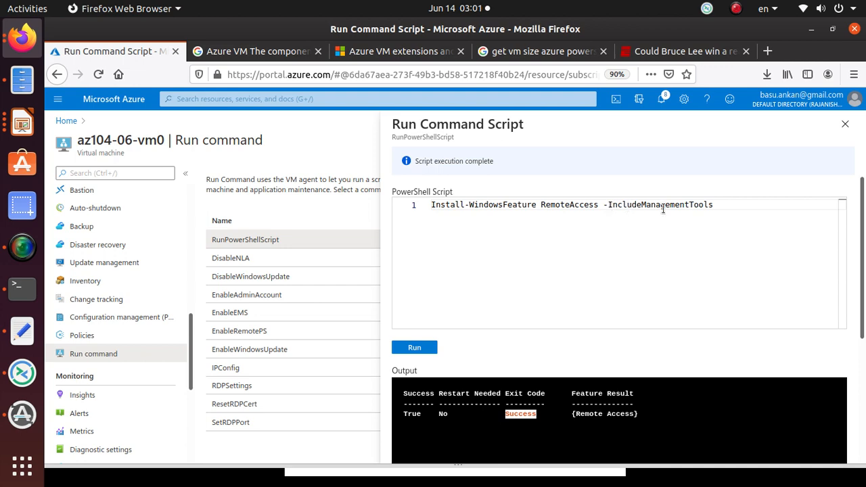
key(alt+Tab)
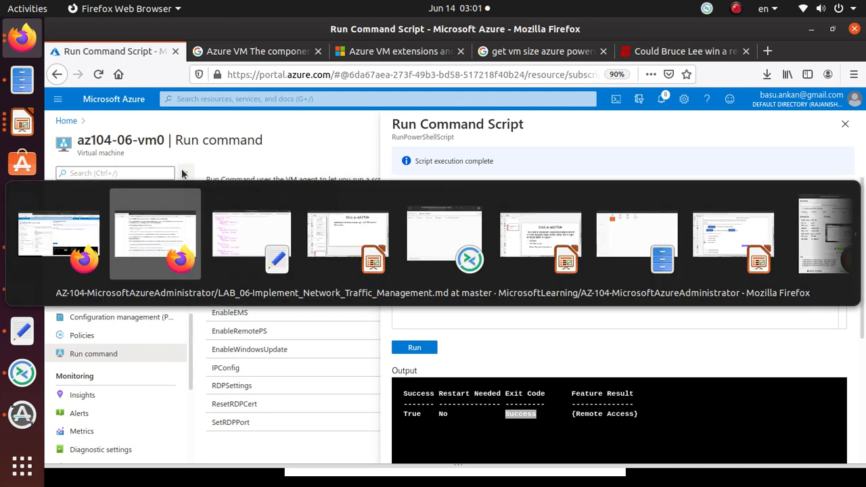
scroll(371, 269, down, 5)
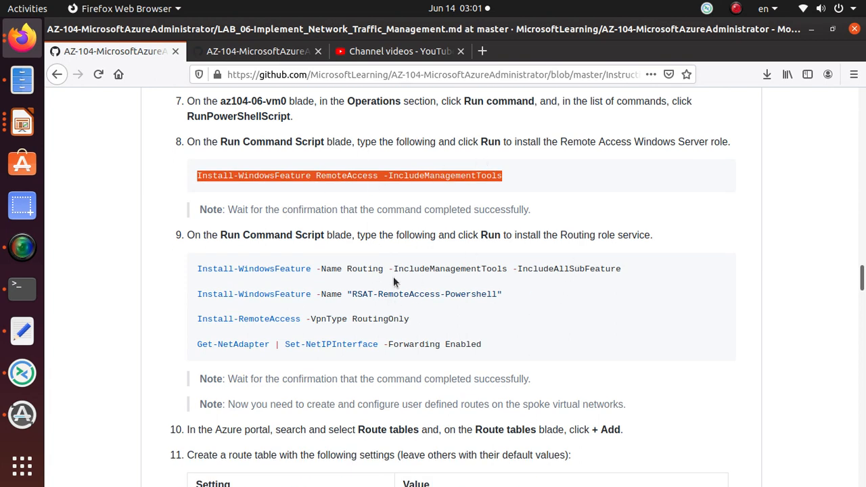
drag(496, 347, 173, 264)
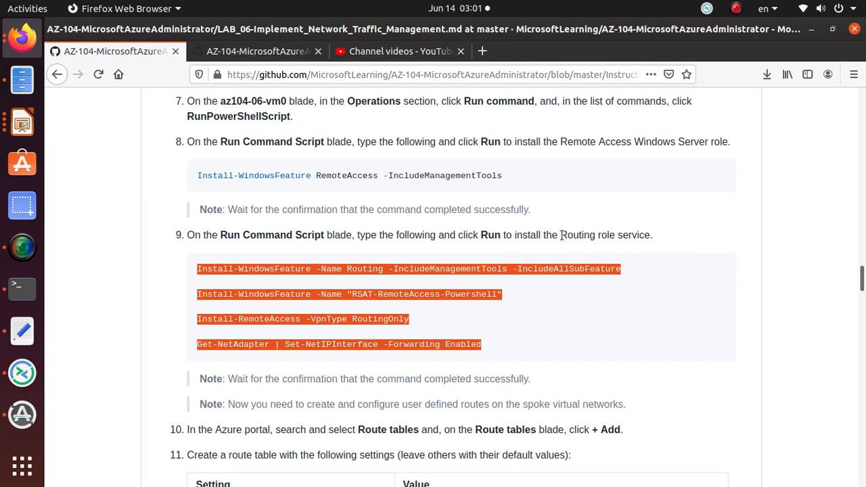
drag(560, 235, 651, 236)
drag(486, 347, 188, 266)
right_click(255, 269)
click(283, 280)
Step: Replace the PowerShell script in the Azure portal with the four copied Routing role service commands and run it
key(alt+Tab)
drag(713, 211, 400, 208)
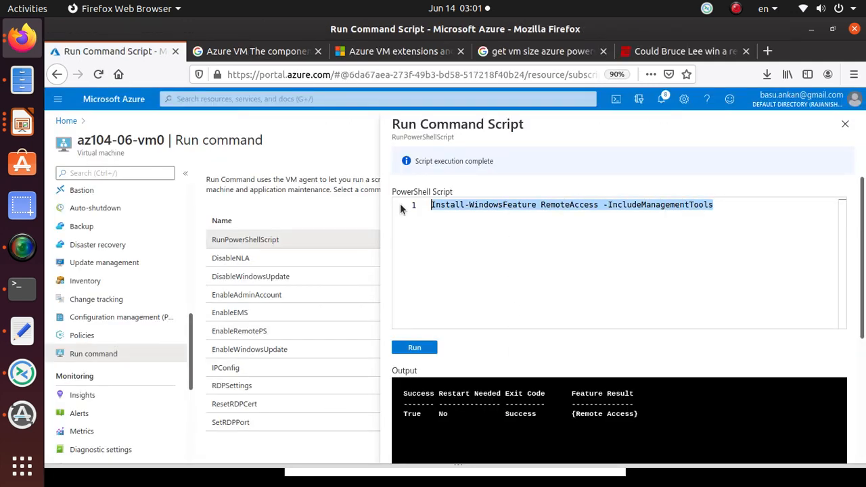
key(BackSpace)
key(ctrl+v)
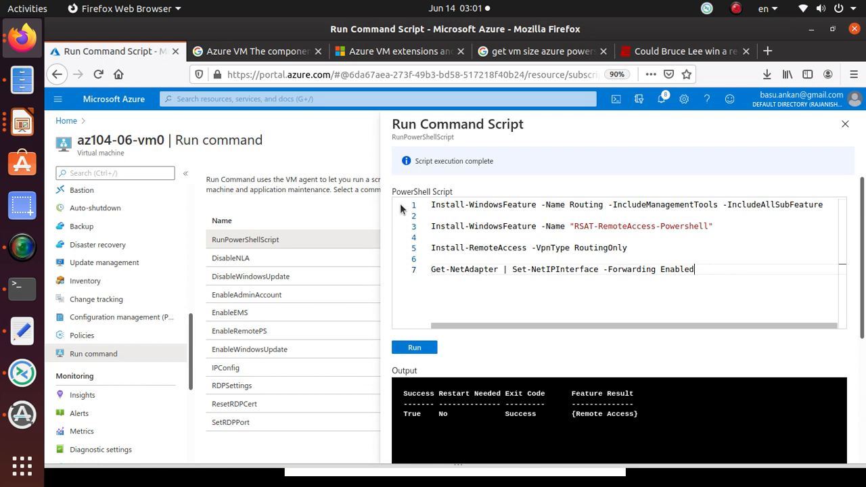
click(416, 347)
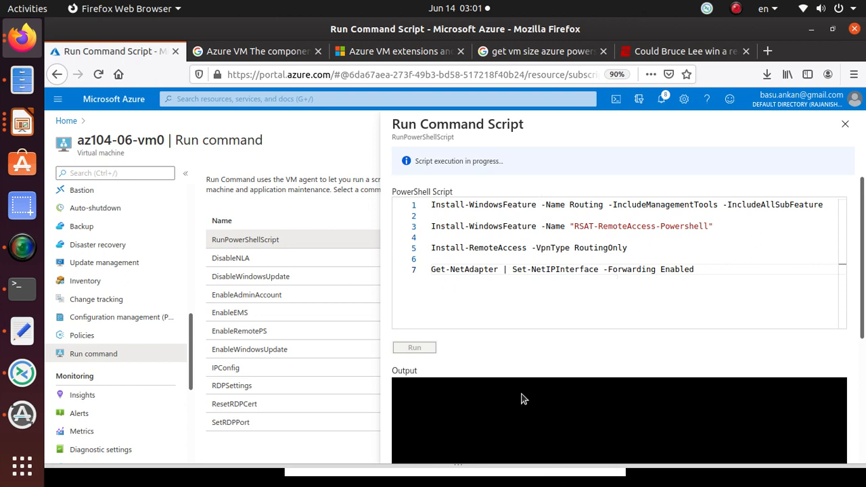
click(22, 247)
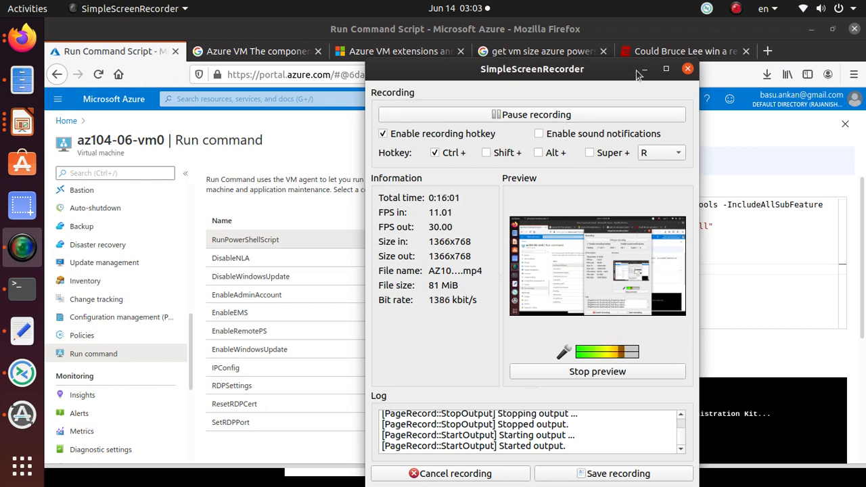
click(644, 68)
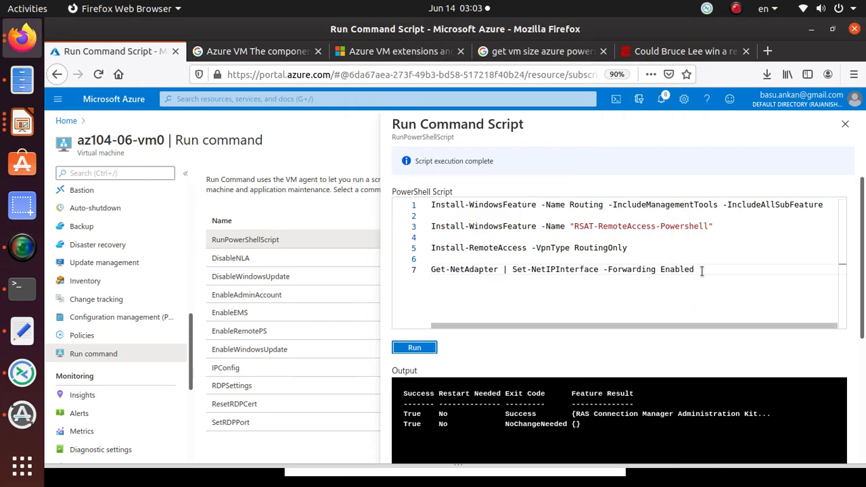
Step: Review the executed routing script, its execution status and the exit codes in the output
drag(697, 269, 409, 203)
triple_click(452, 168)
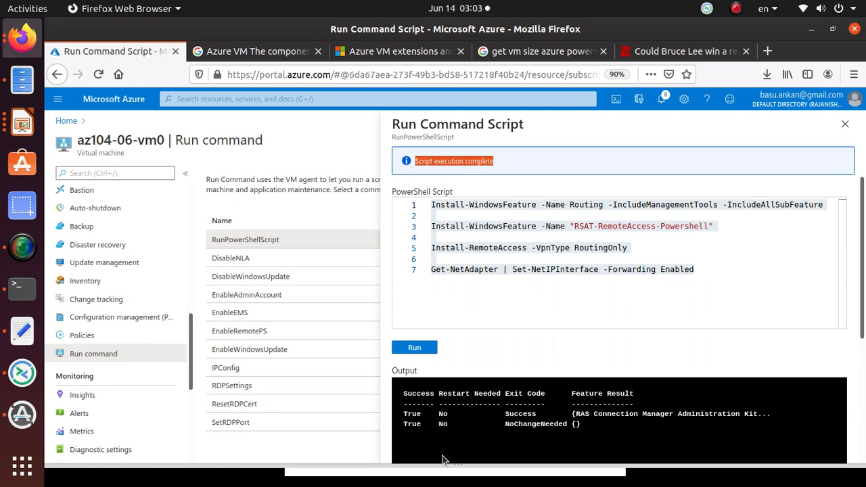
drag(505, 413, 555, 424)
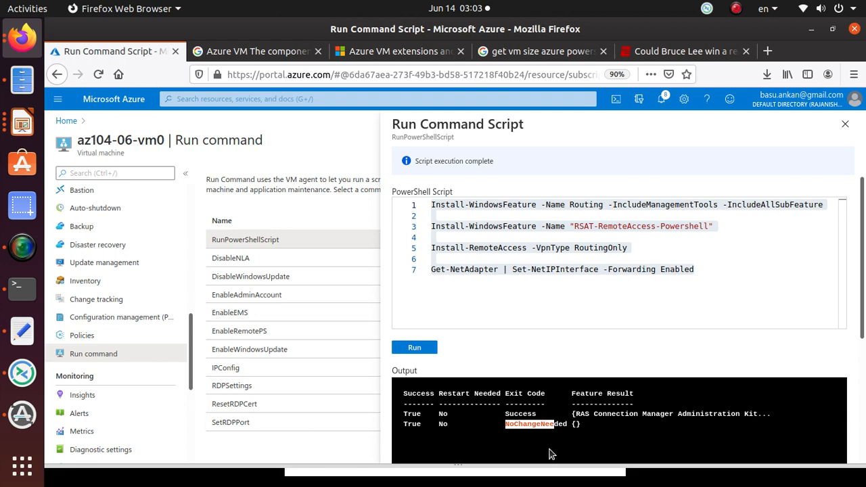
Step: Return to the lab instructions and copy the service name "Route tables" from step 10
key(alt+Tab)
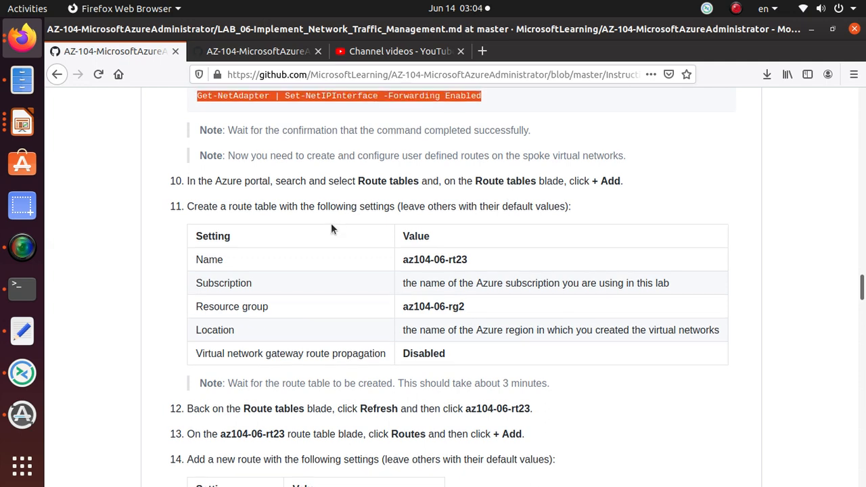
scroll(331, 223, up, 5)
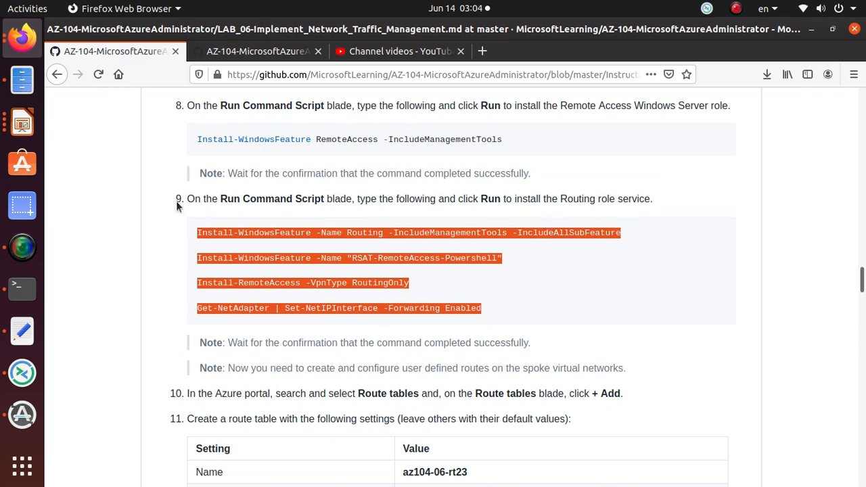
scroll(175, 206, down, 4)
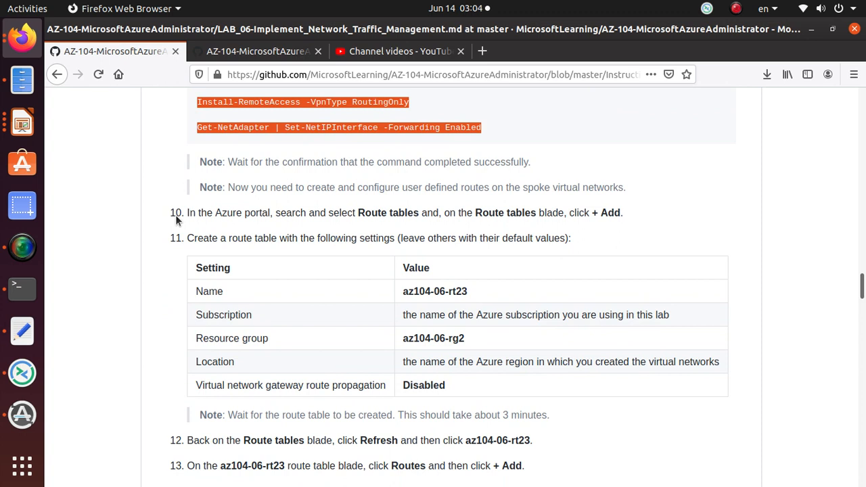
drag(358, 212, 419, 212)
right_click(411, 218)
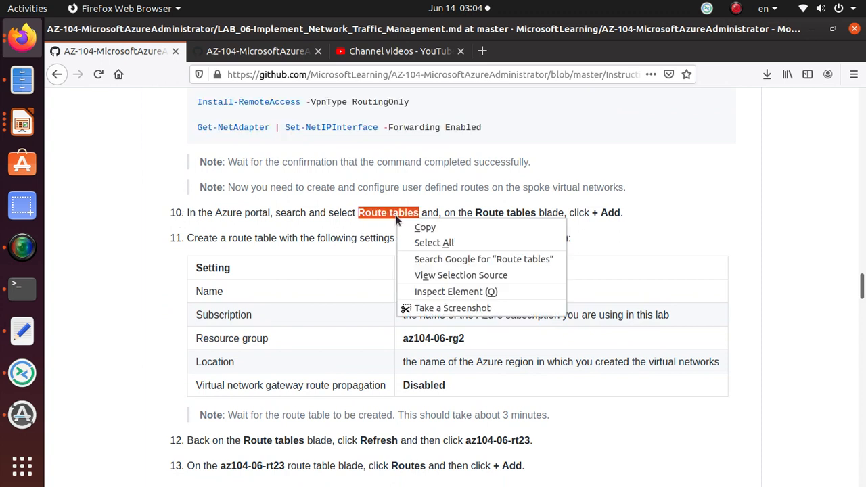
click(414, 226)
Step: Search the Azure portal for "Route tables" and open that service
key(alt+Tab)
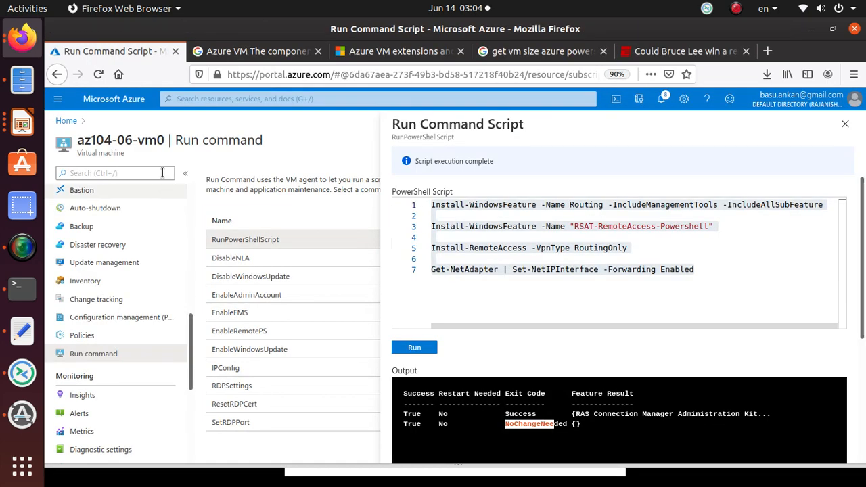
click(202, 98)
key(ctrl+v)
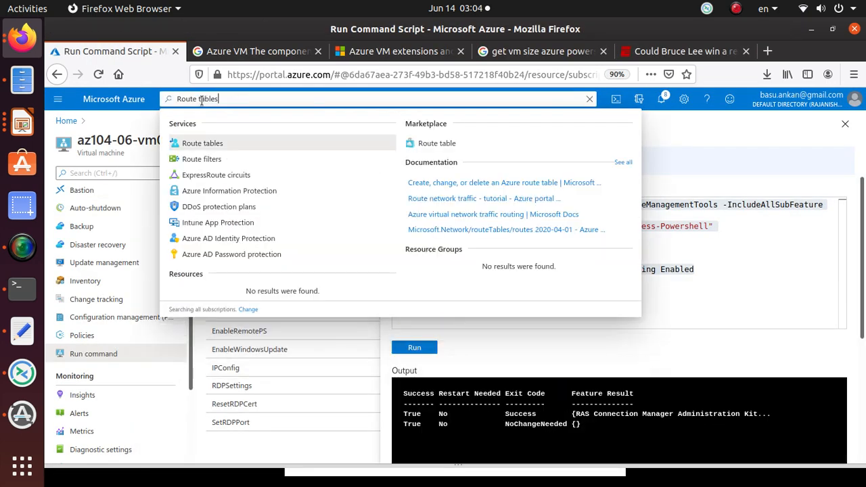
click(212, 143)
Step: Check the "+ Add" instruction in step 10 of the lab and start adding a new route table in the Azure portal
key(alt+Tab)
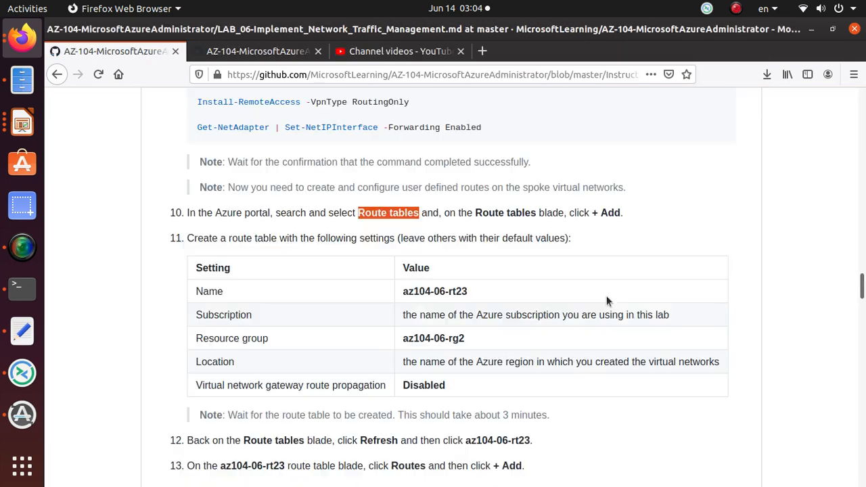
drag(592, 212, 630, 219)
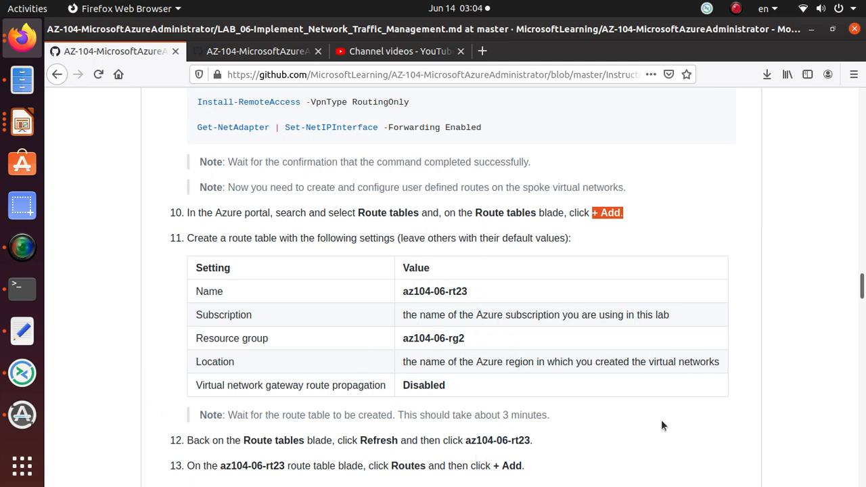
key(alt+Tab)
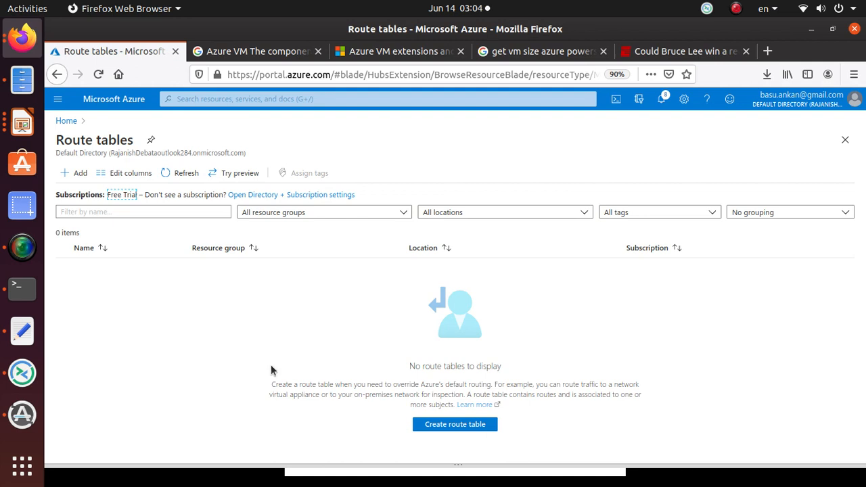
click(76, 175)
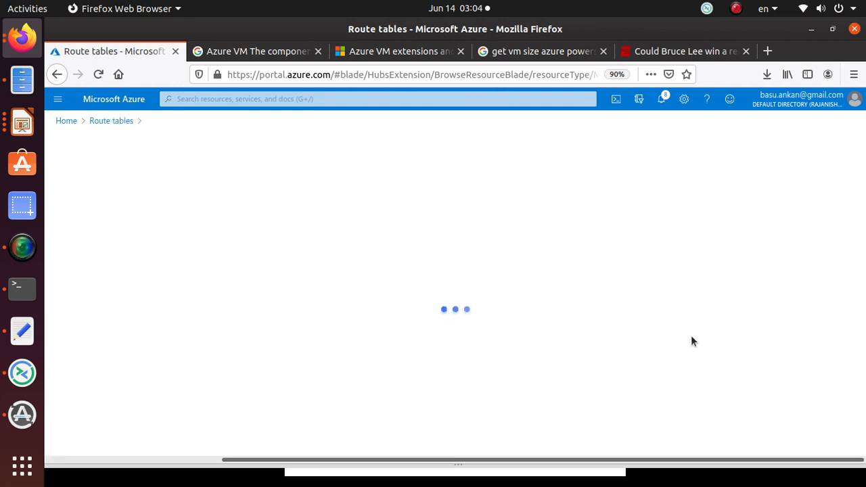
Step: Copy the route table name az104-06-rt23 from step 11 of the lab and enter it as the new route table's name
key(alt+Tab)
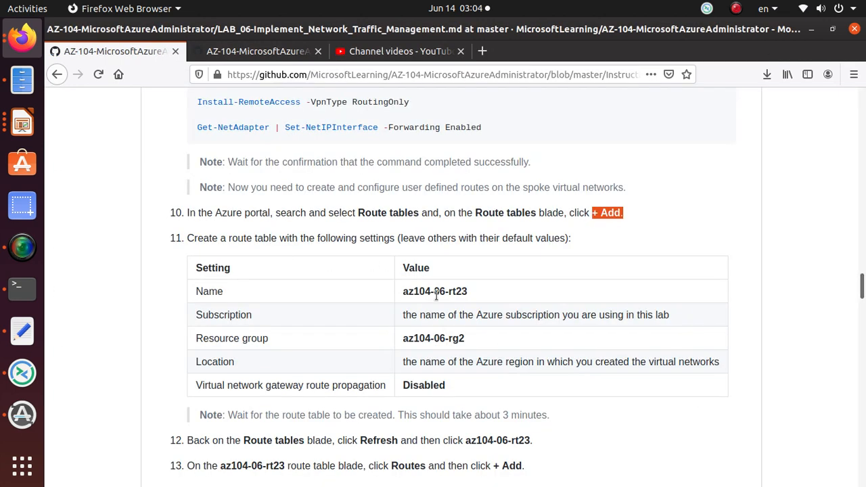
drag(433, 292, 474, 295)
right_click(474, 295)
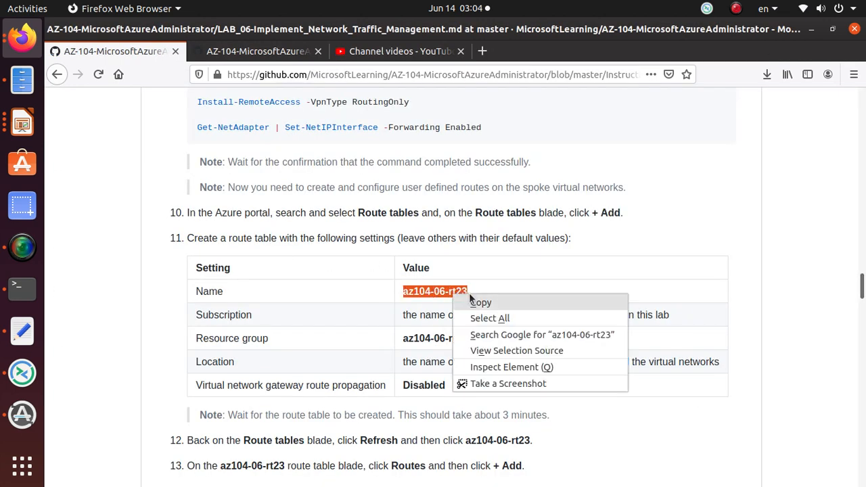
click(482, 301)
key(alt+Tab)
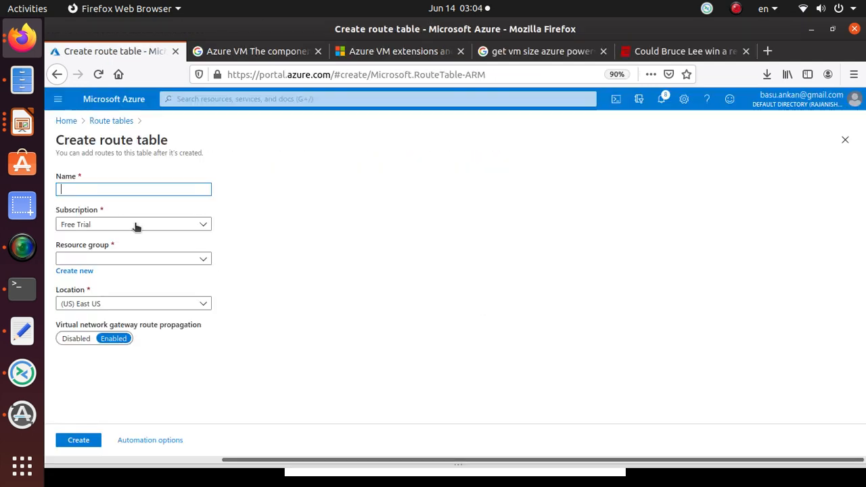
key(ctrl+v)
Step: Copy the resource group name from the lab settings and select az104-06-rg2 as the route table's resource group
key(alt+Tab)
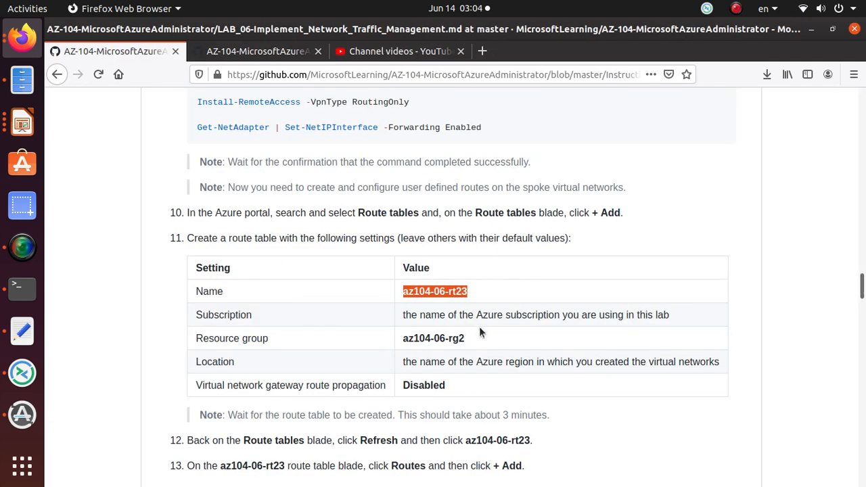
key(alt+Tab)
key(alt+Tab)
triple_click(435, 343)
right_click(435, 343)
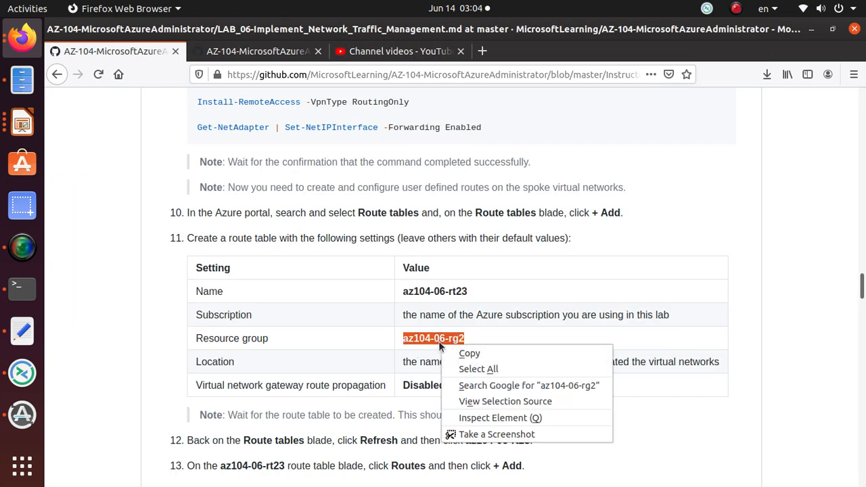
click(460, 349)
key(alt+Tab)
click(108, 259)
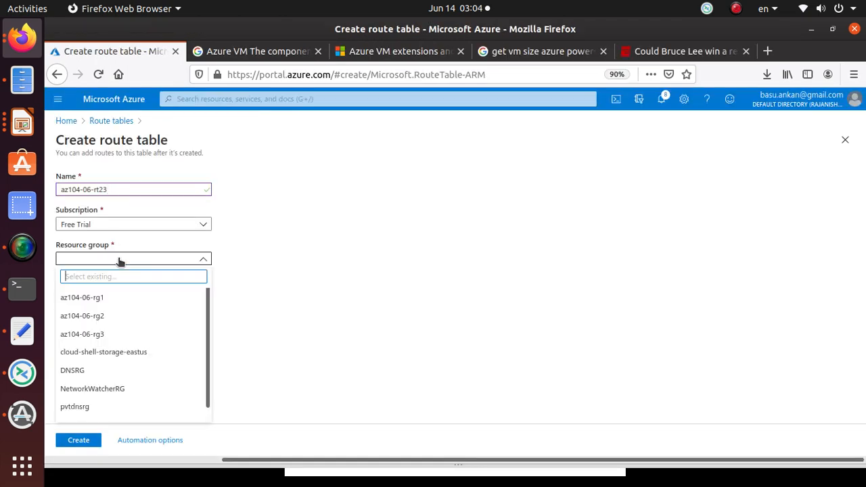
click(106, 316)
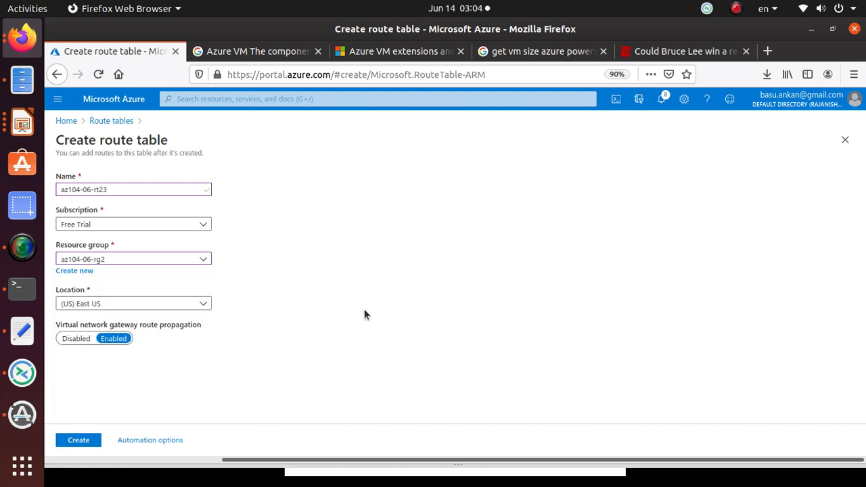
Step: Check the propagation setting in the lab and set the route table's virtual network gateway route propagation to Disabled
key(alt+Tab)
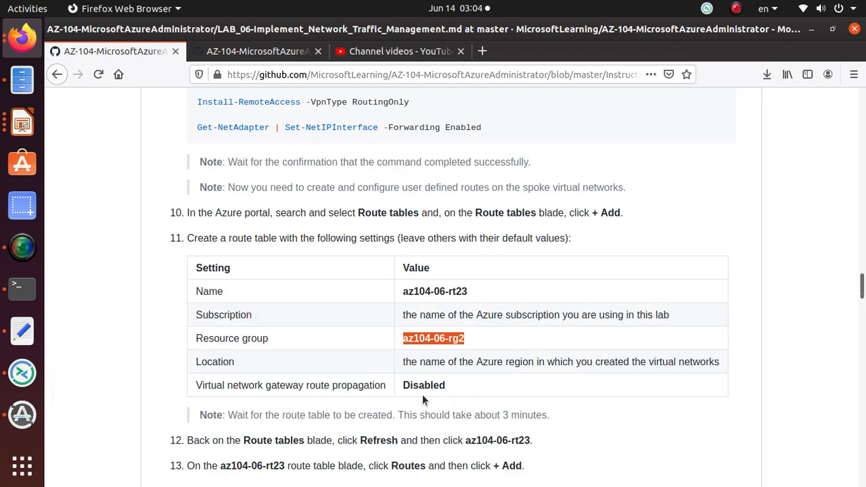
key(alt+Tab)
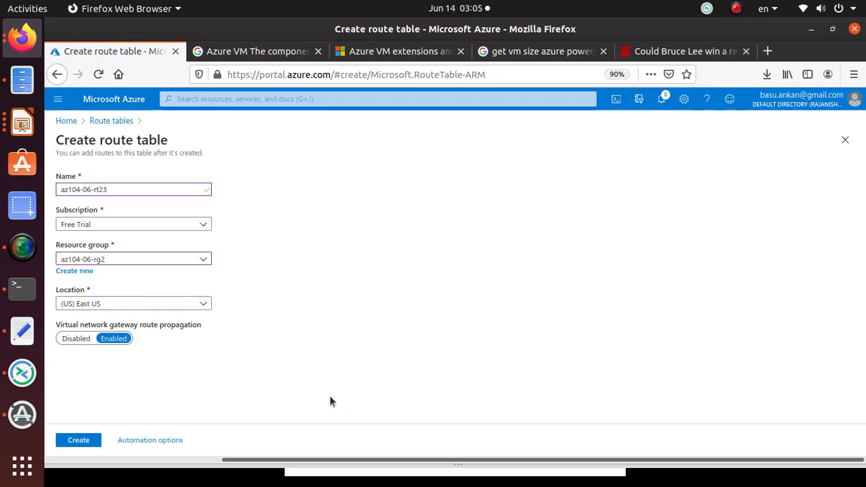
click(78, 339)
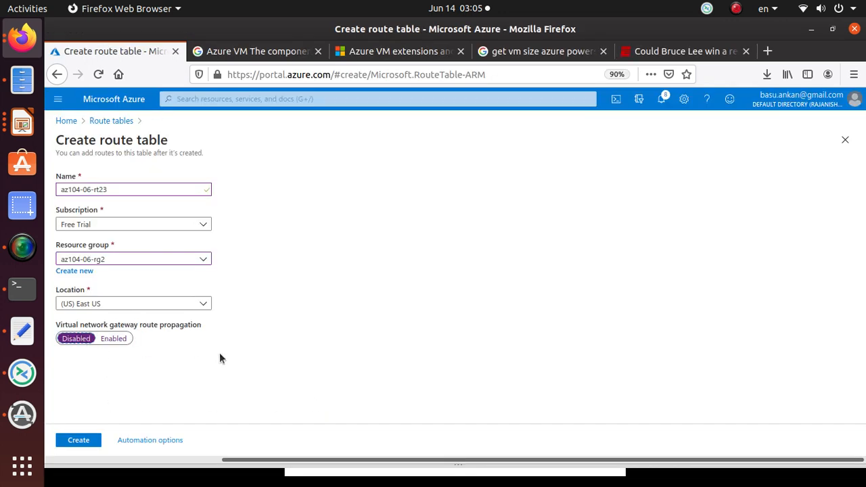
Step: Check the lab's note on the route table creation time and create the route table in the Azure portal
key(alt+Tab)
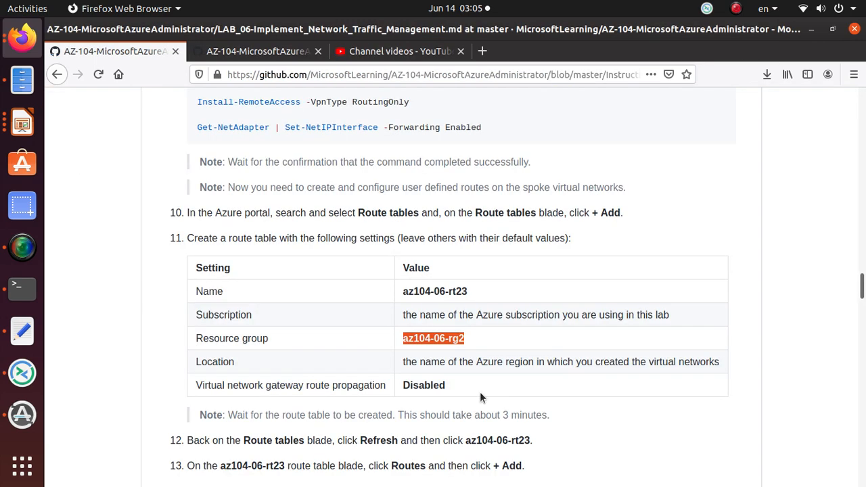
scroll(480, 393, down, 2)
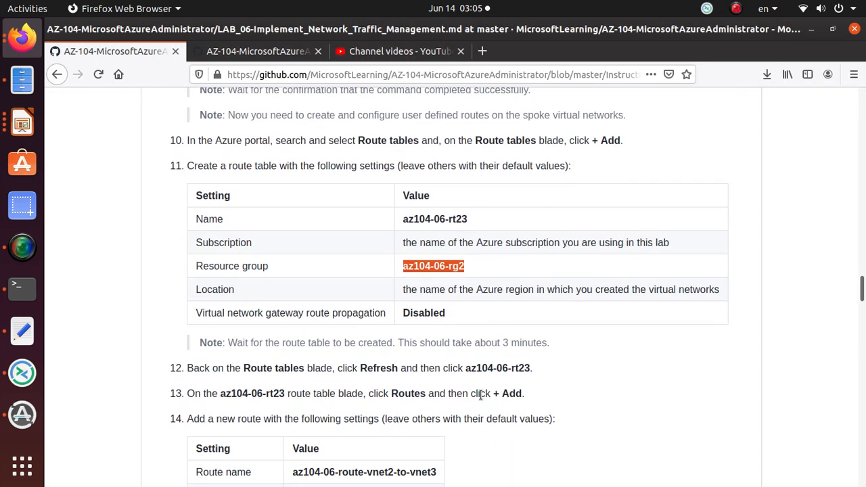
drag(397, 342, 564, 345)
key(alt+Tab)
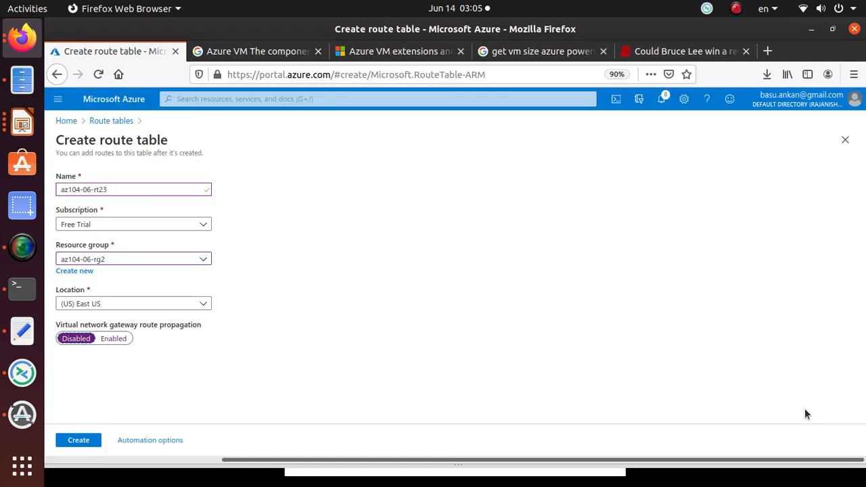
click(78, 440)
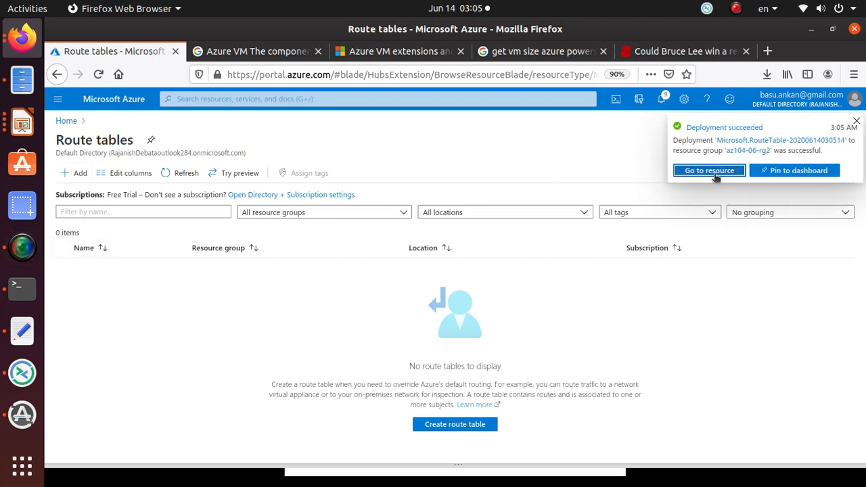
Step: Open the newly deployed route table and review step 12 of the lab instructions
click(714, 174)
key(alt+Tab)
scroll(199, 398, down, 2)
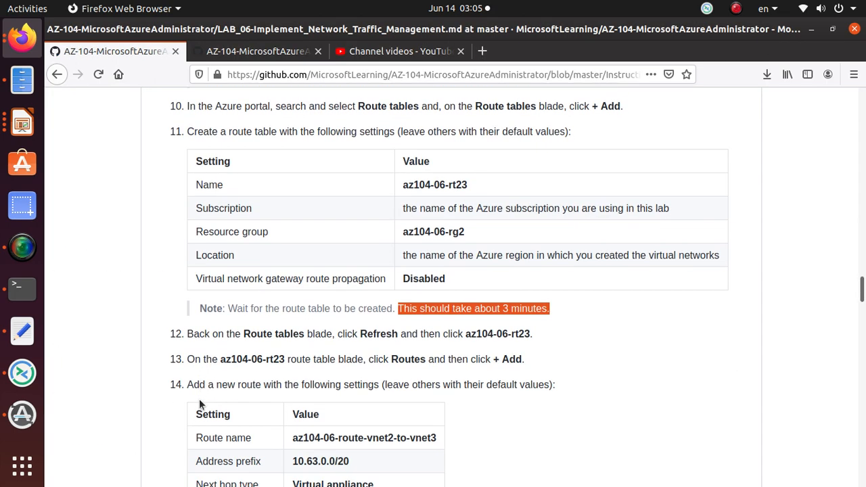
drag(241, 296, 303, 300)
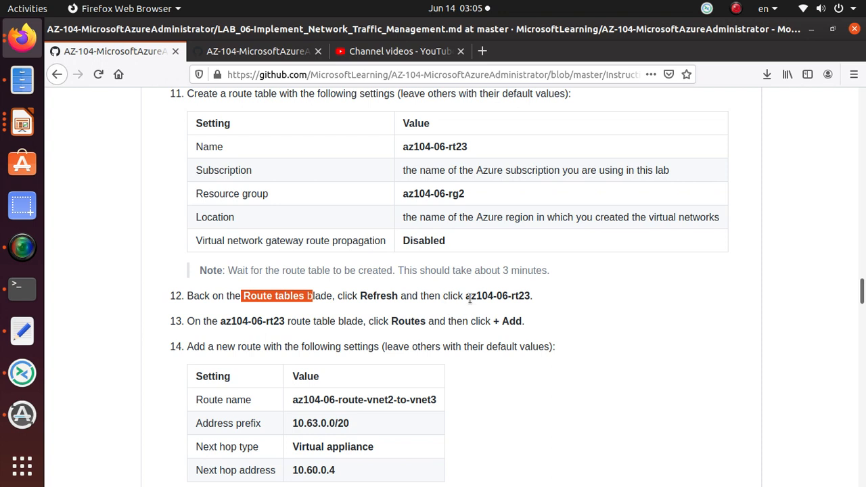
drag(470, 296, 553, 303)
key(alt+Tab)
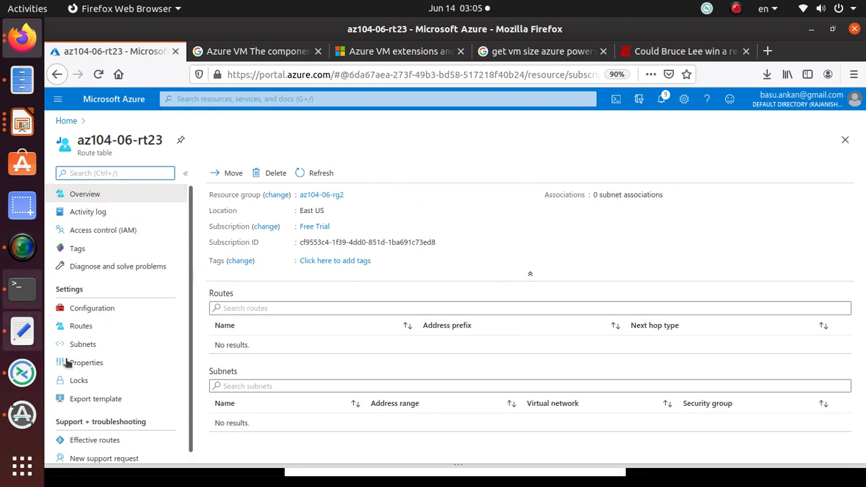
Step: Search the portal for "Route tables", open az104-06-rt23 from the list and collapse the route tables list
click(306, 99)
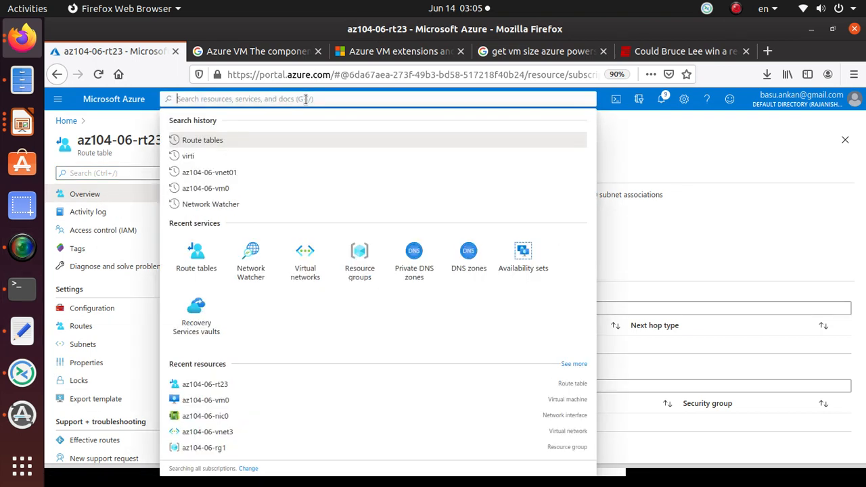
click(196, 140)
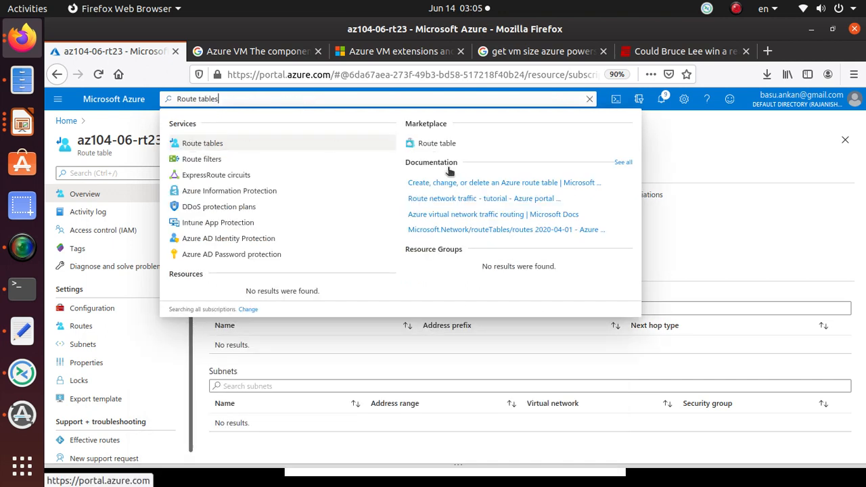
click(218, 144)
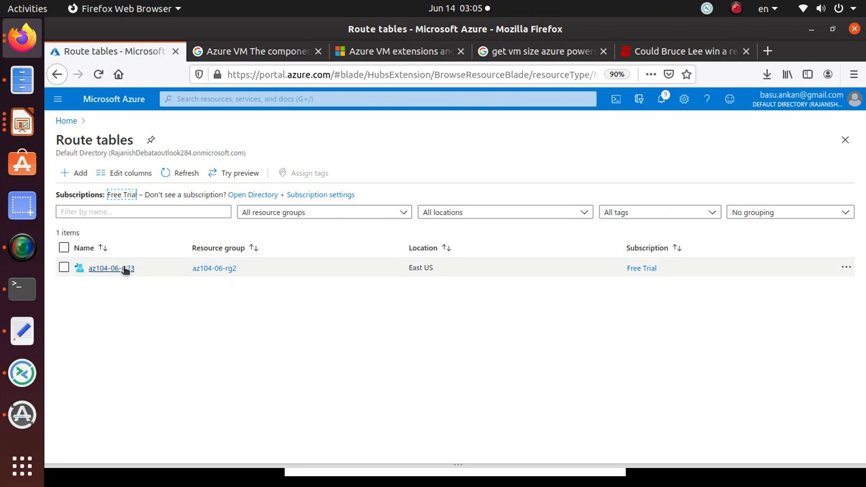
click(124, 269)
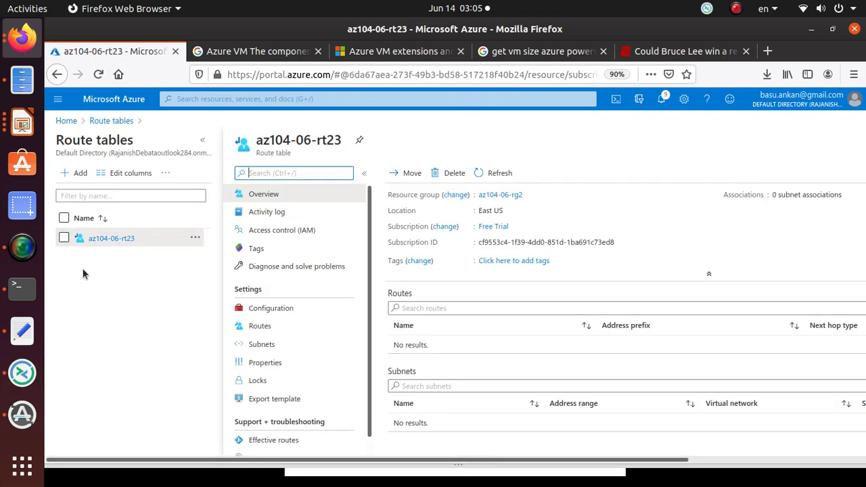
click(202, 139)
Step: Review step 13 of the lab and start adding a new route to the az104-06-rt23 route table
key(alt+Tab)
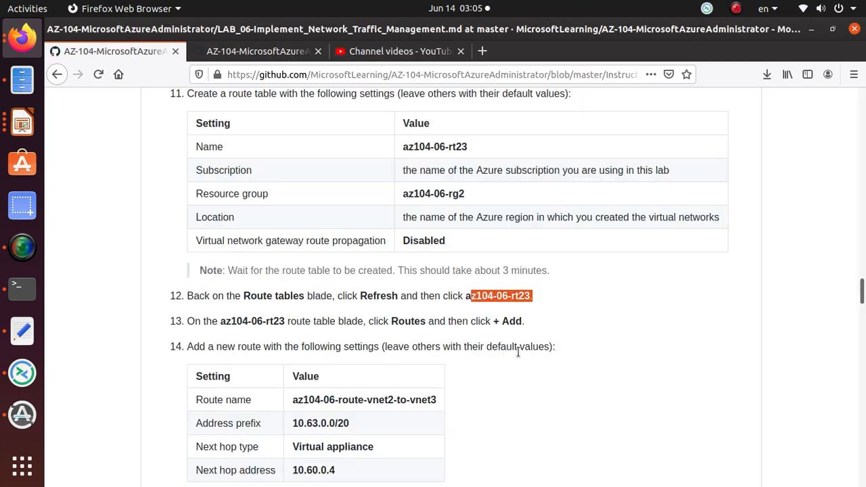
scroll(518, 351, down, 3)
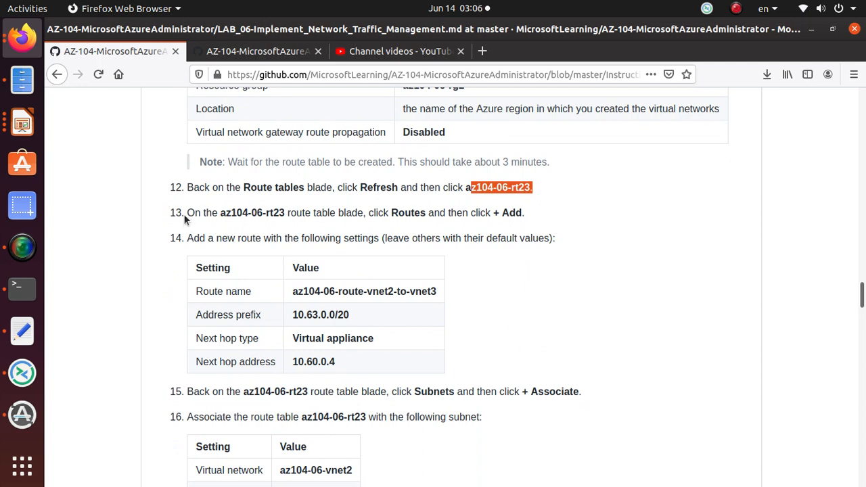
drag(365, 212, 173, 218)
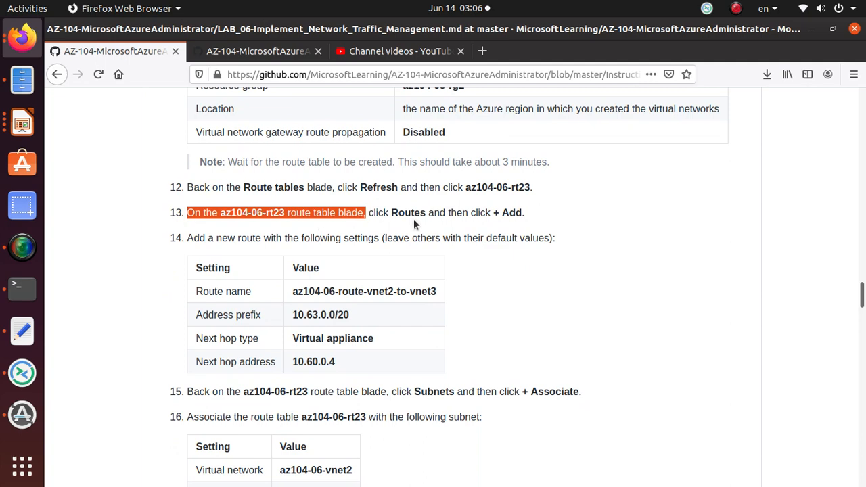
key(alt+Tab)
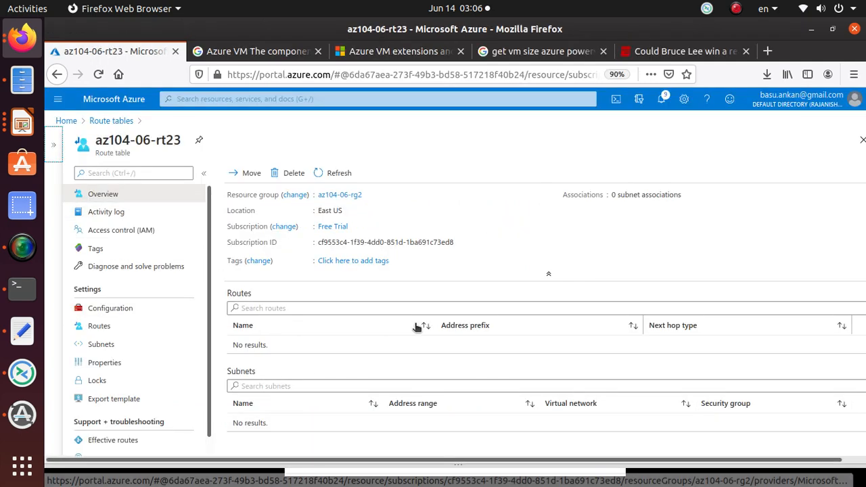
click(120, 325)
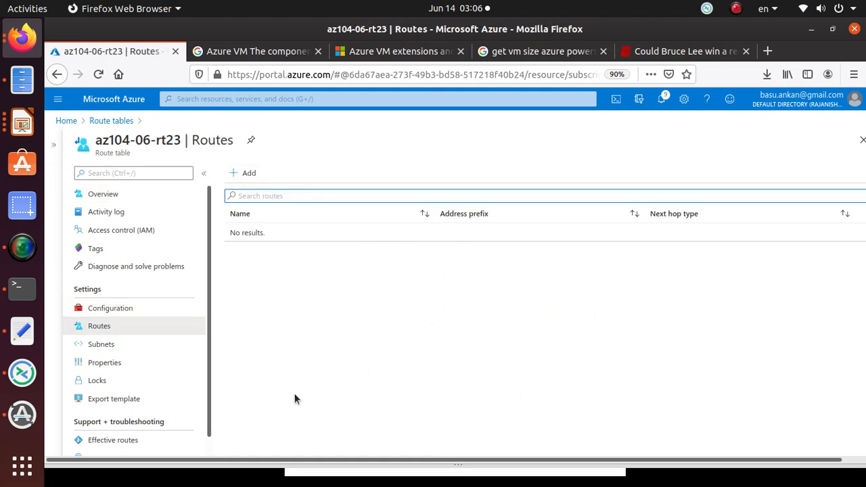
click(248, 174)
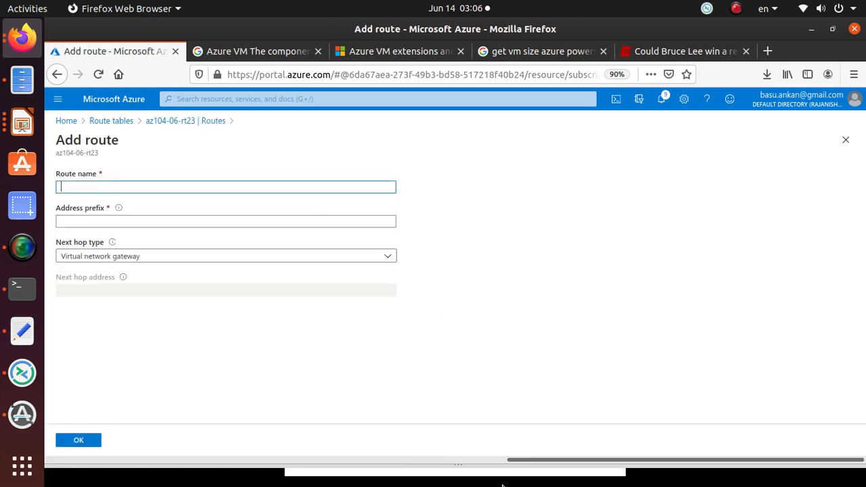
Step: Copy the route name from step 14 of the lab and name the new route az104-06-route-vnet2-to-vnet3
key(alt+Tab)
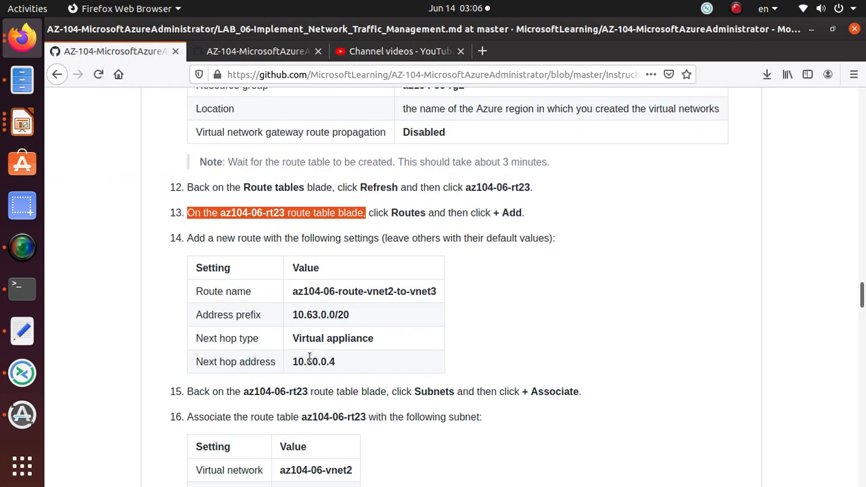
triple_click(363, 292)
right_click(362, 292)
click(381, 302)
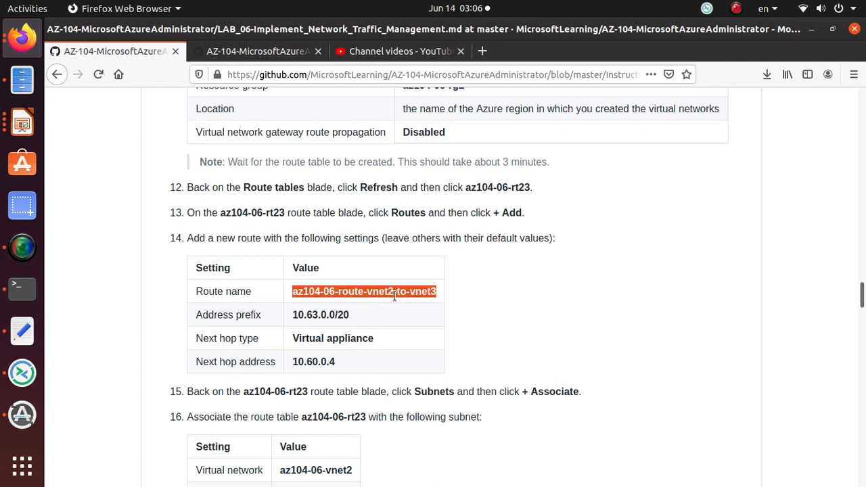
key(alt+Tab)
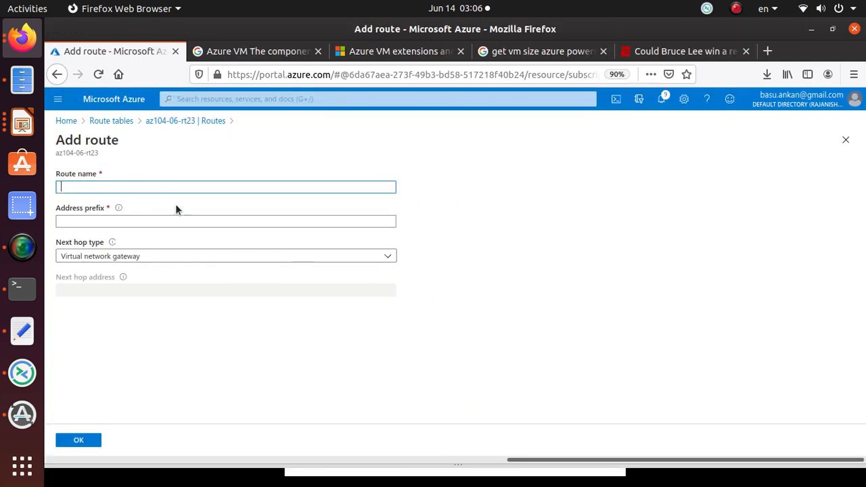
key(ctrl+v)
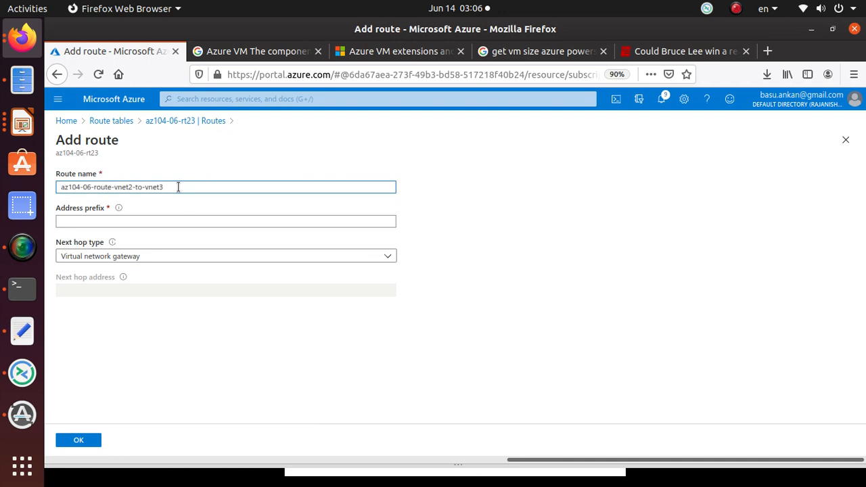
drag(135, 188, 46, 190)
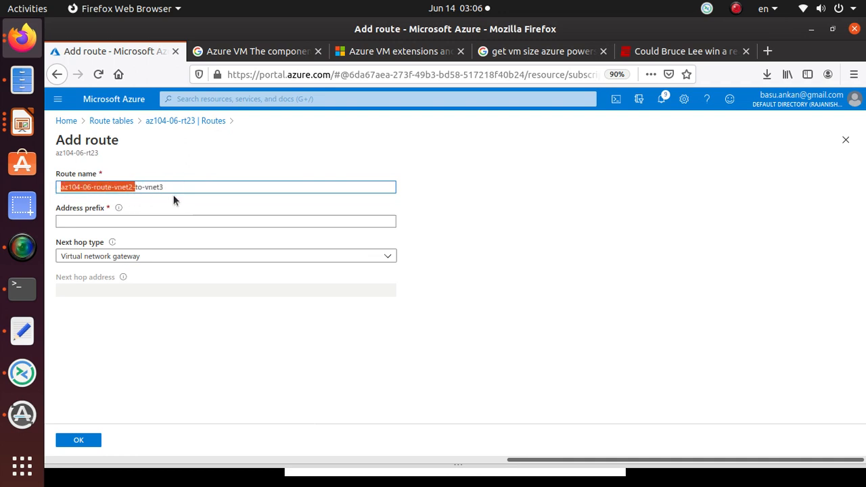
Step: Copy the address prefix 10.63.0.0/20 from the lab into the new route, and return to the lab settings
click(153, 223)
key(alt+Tab)
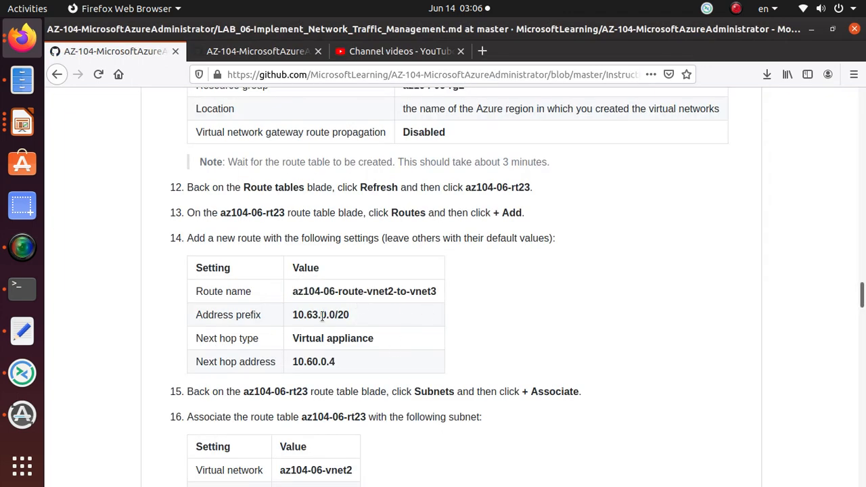
triple_click(322, 314)
right_click(324, 317)
click(349, 327)
key(alt+Tab)
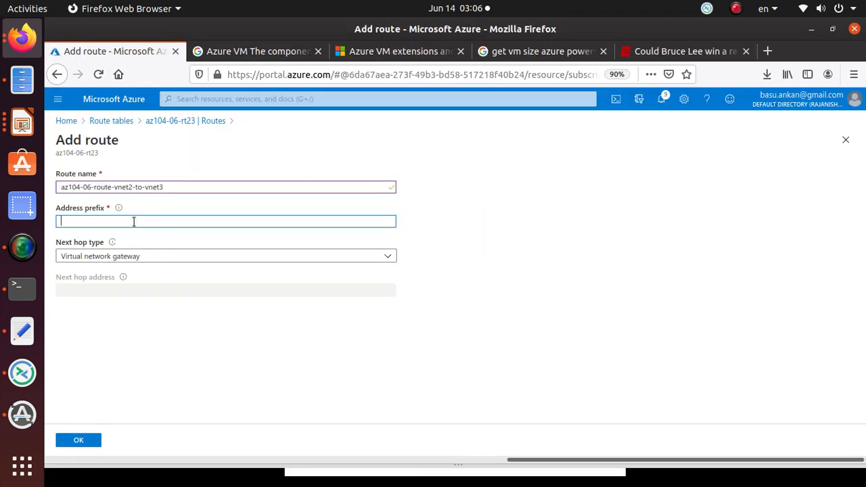
key(ctrl+v)
key(alt+Tab)
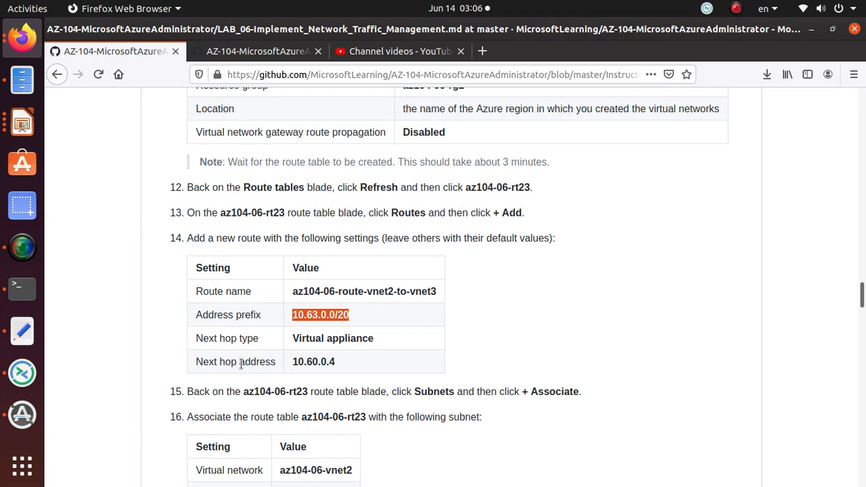
Step: Return to the Azure portal and set the new route's next hop type to Virtual appliance, as the lab specifies
key(alt+Tab)
click(115, 257)
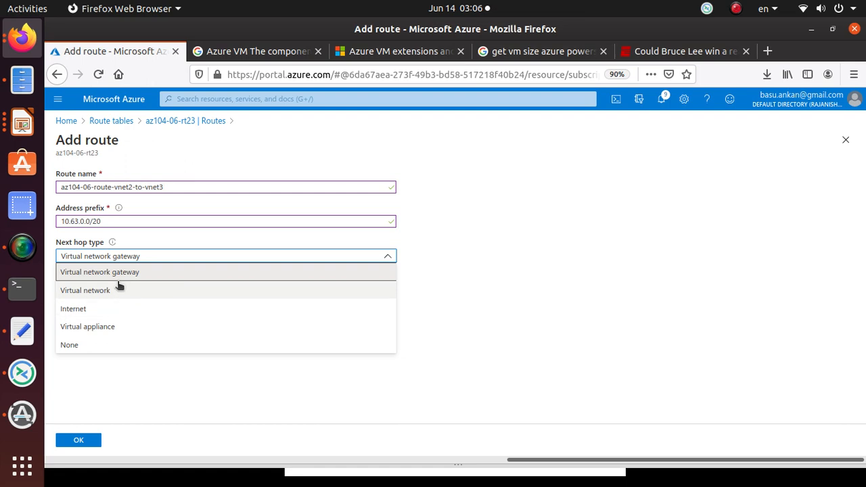
key(alt+Tab)
key(alt+Tab)
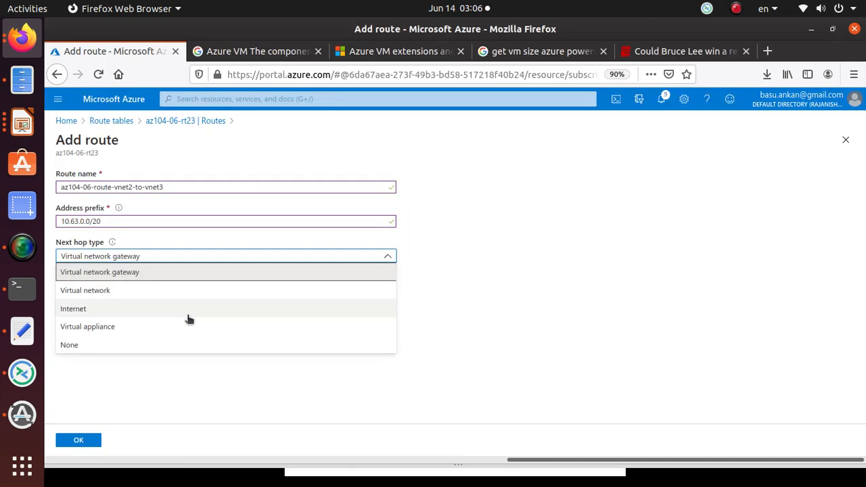
click(141, 324)
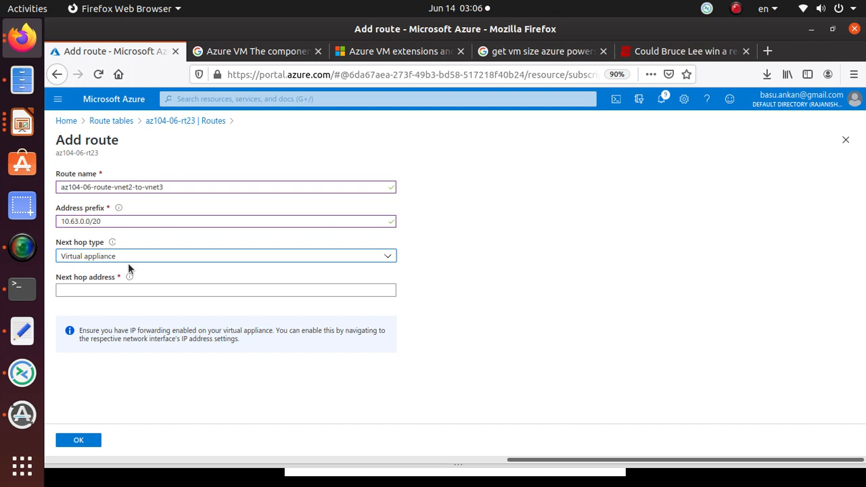
Step: Copy the next hop address 10.60.0.4 from step 14 of the lab into the new route
key(alt+Tab)
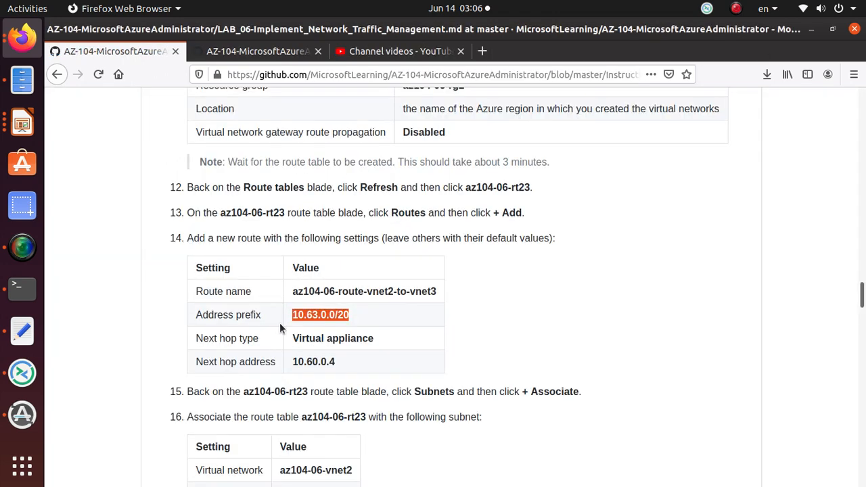
scroll(280, 325, down, 2)
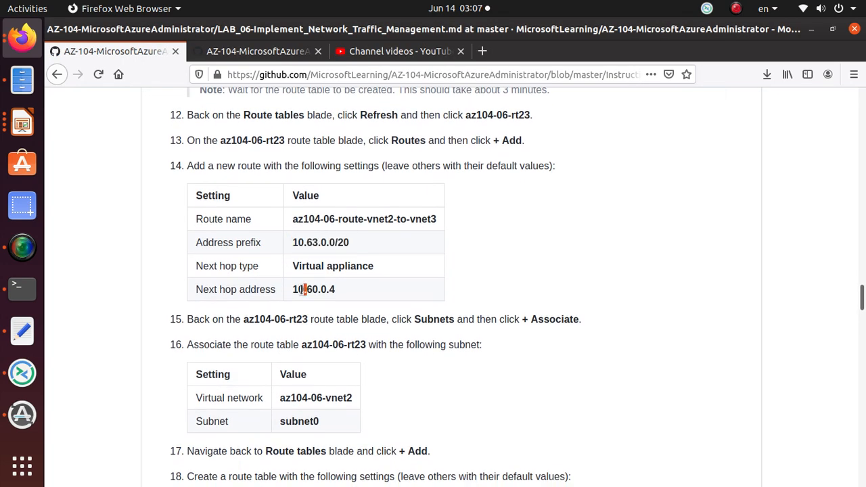
double_click(305, 289)
right_click(311, 289)
click(329, 300)
key(alt+Tab)
click(92, 291)
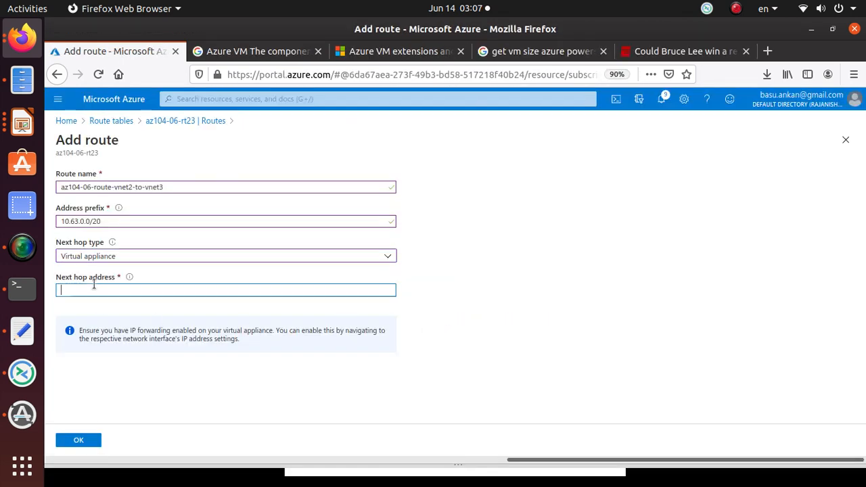
key(ctrl+v)
Step: Check the next lab instructions and create the az104-06-route-vnet2-to-vnet3 route in the portal
key(alt+Tab)
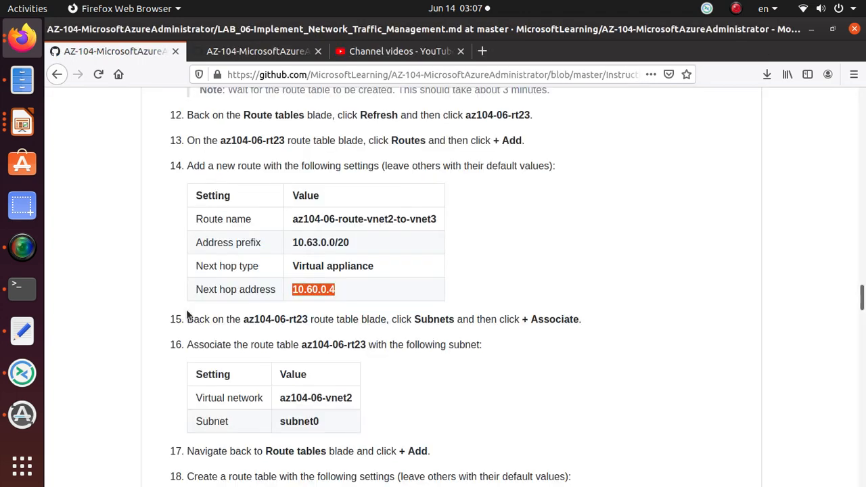
scroll(408, 436, down, 3)
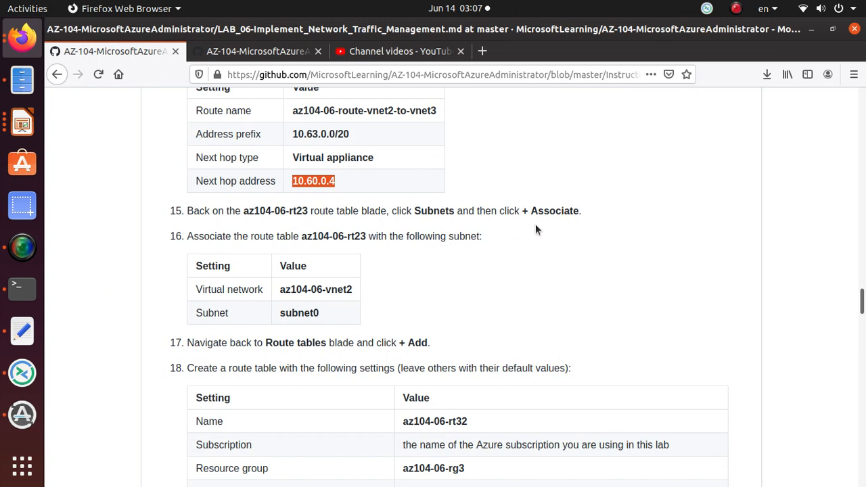
key(alt+Tab)
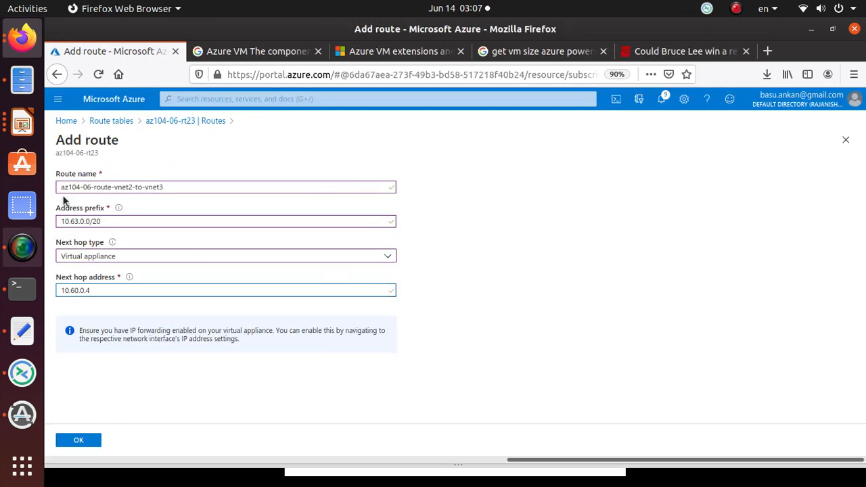
click(87, 440)
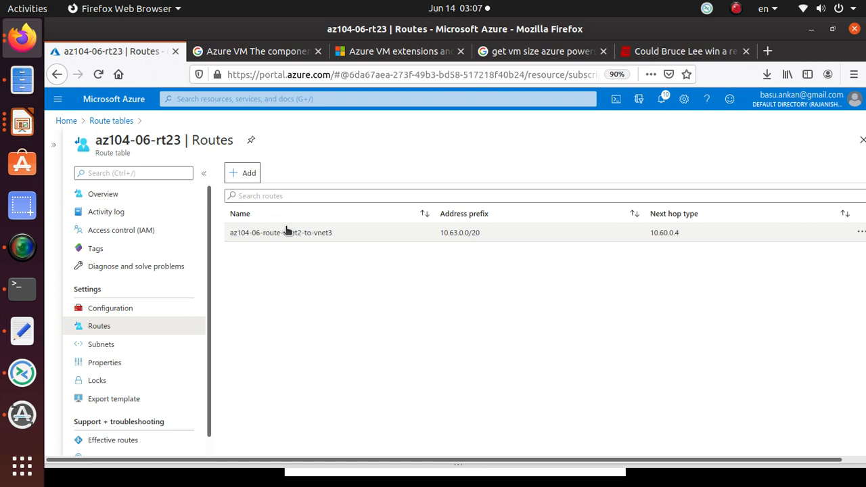
Step: Review step 15 of the lab and start associating a subnet with the az104-06-rt23 route table
key(alt+Tab)
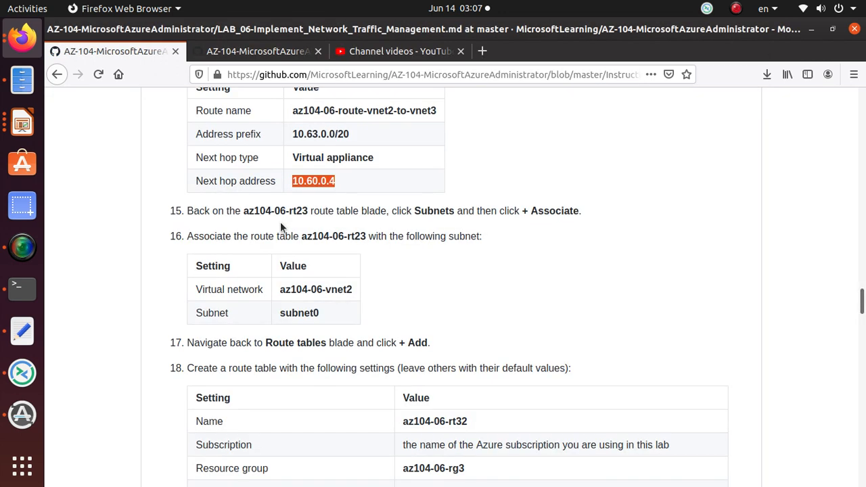
scroll(280, 223, down, 2)
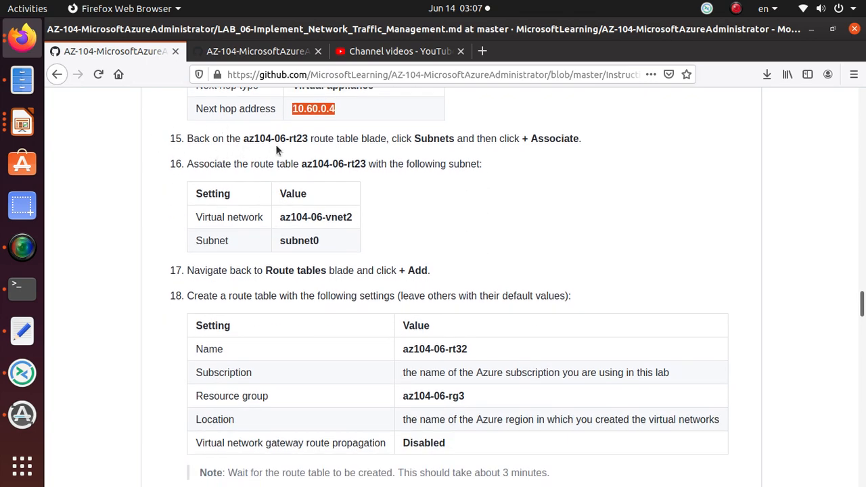
triple_click(437, 139)
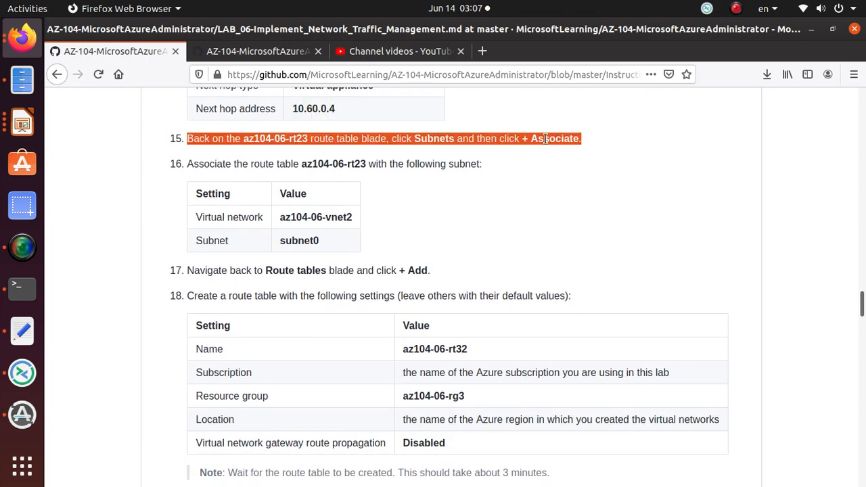
click(640, 159)
key(alt+Tab)
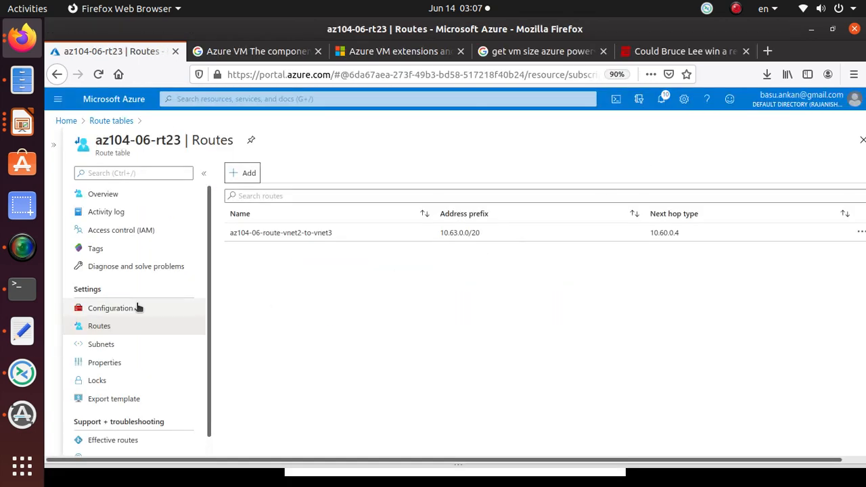
click(123, 349)
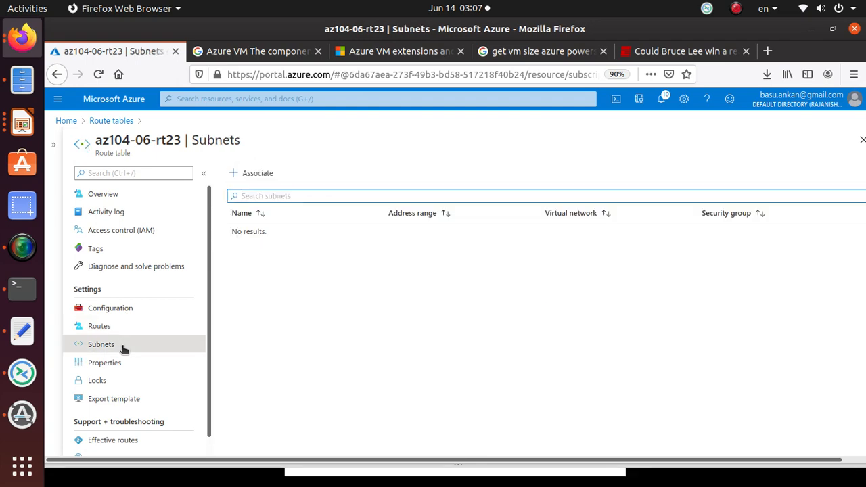
click(269, 174)
key(alt+Tab)
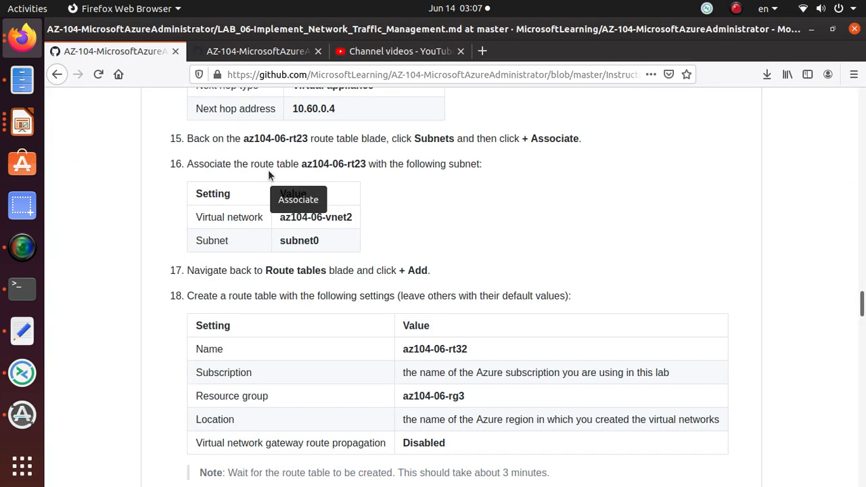
scroll(422, 255, down, 3)
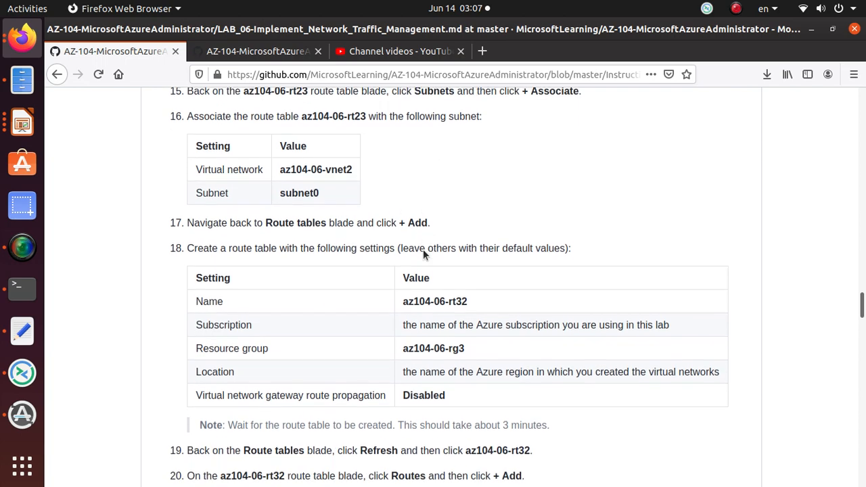
triple_click(430, 240)
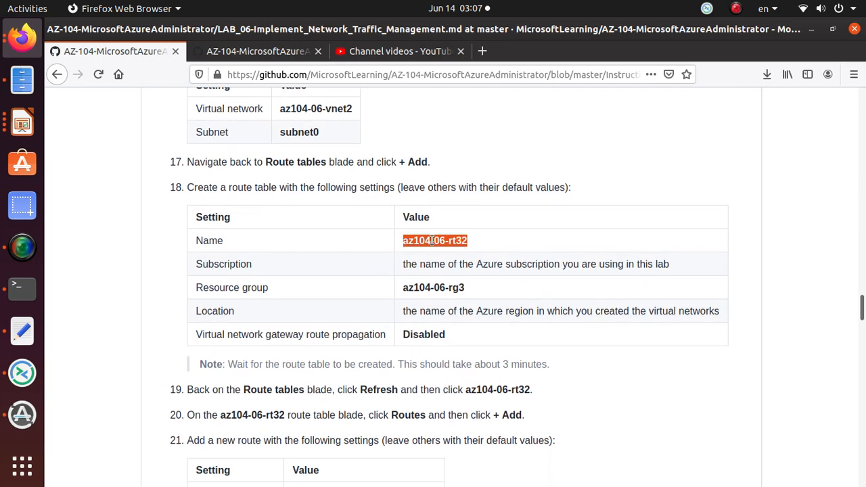
right_click(435, 242)
click(460, 250)
key(alt+Tab)
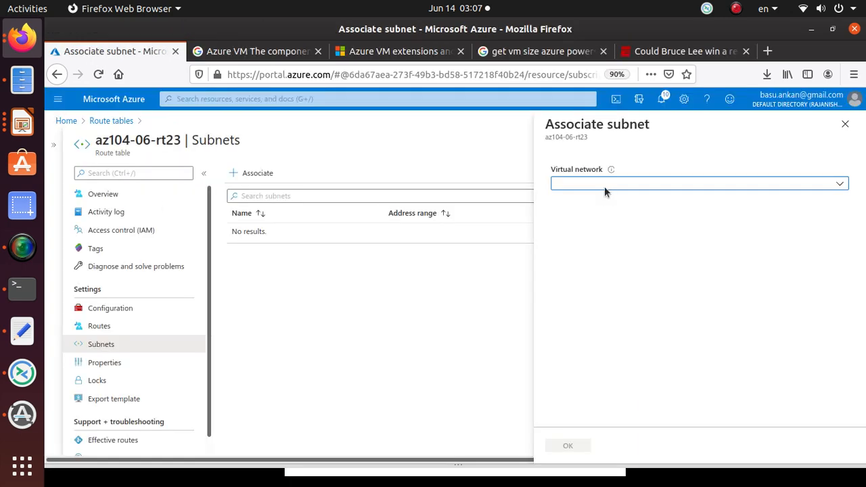
Step: Copy the virtual network name from step 16 of the lab and choose az104-06-vnet2 for the subnet association
key(alt+Tab)
scroll(445, 266, up, 4)
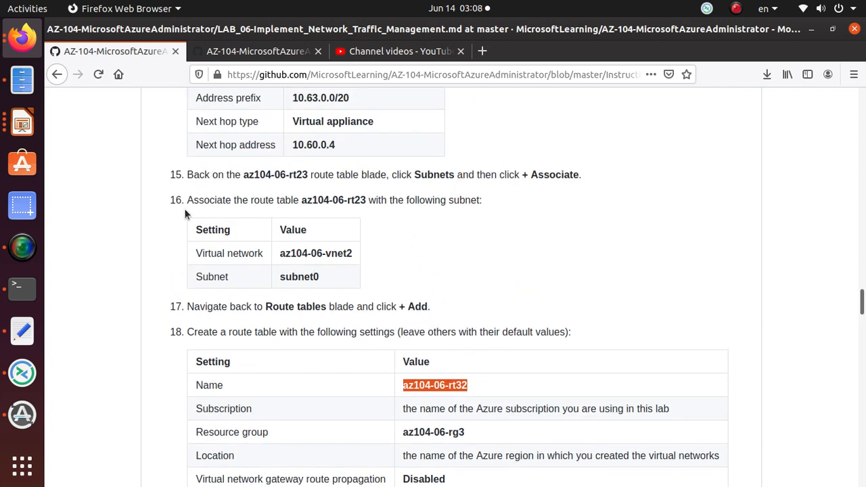
triple_click(315, 253)
right_click(321, 258)
click(340, 268)
key(alt+Tab)
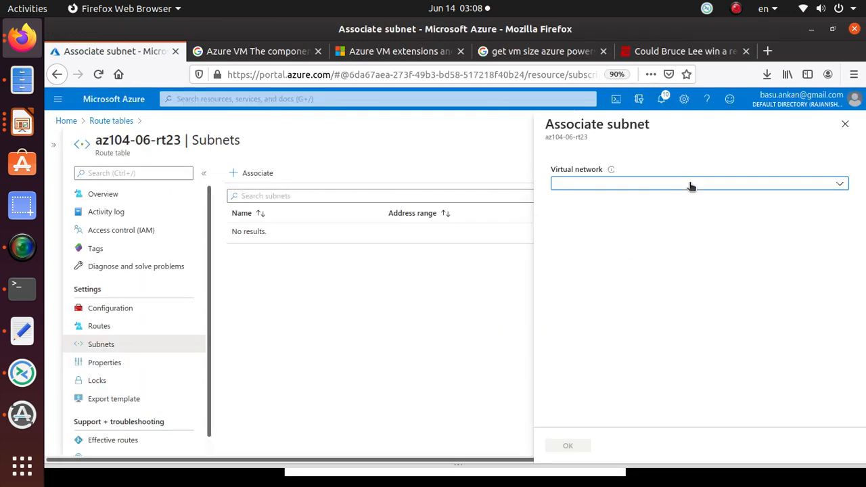
click(690, 184)
key(alt+Tab)
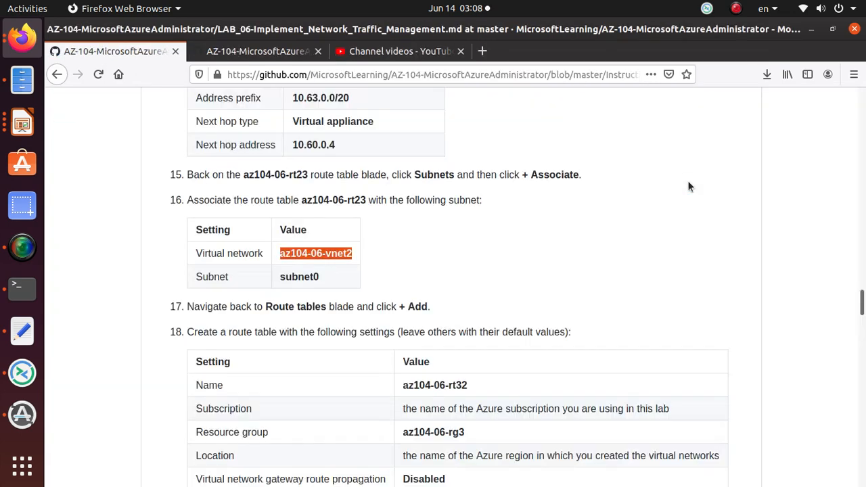
key(alt+Tab)
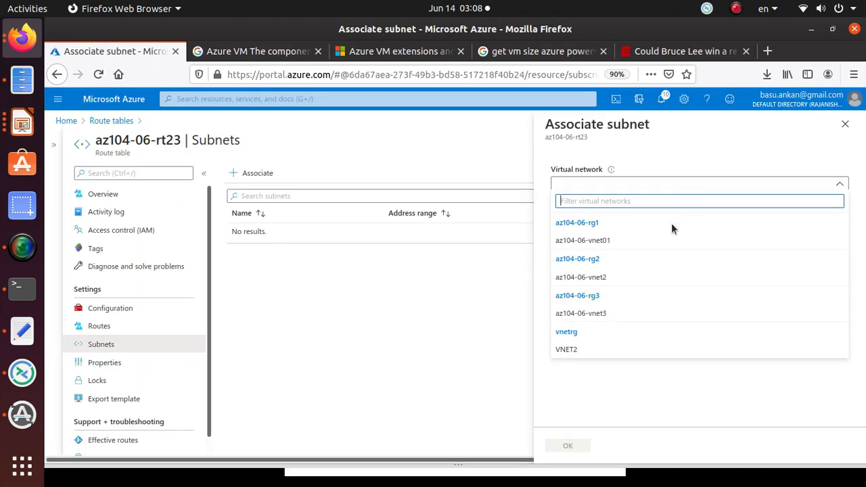
click(615, 277)
Step: Recheck step 16 of the lab and choose subnet0 as the subnet to associate
key(alt+Tab)
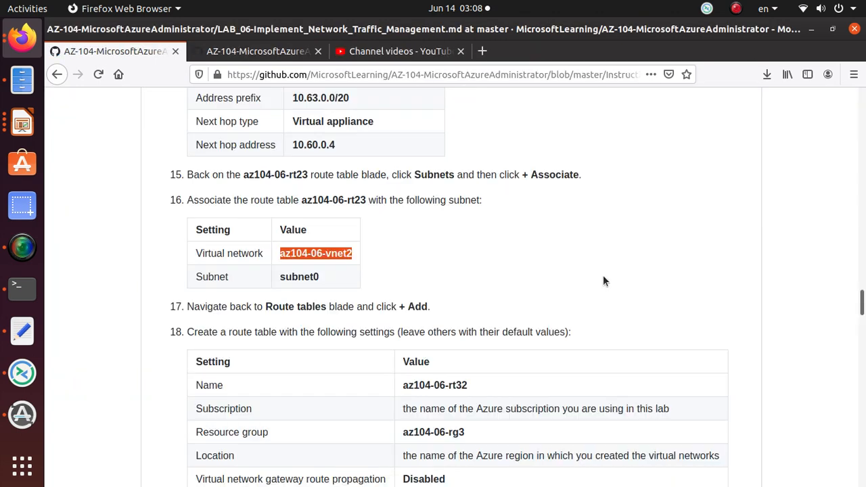
key(alt+Tab)
click(592, 223)
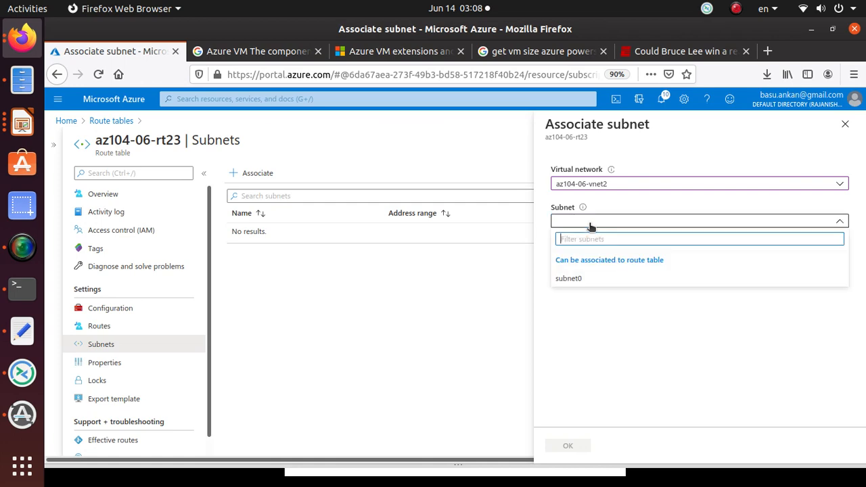
click(591, 277)
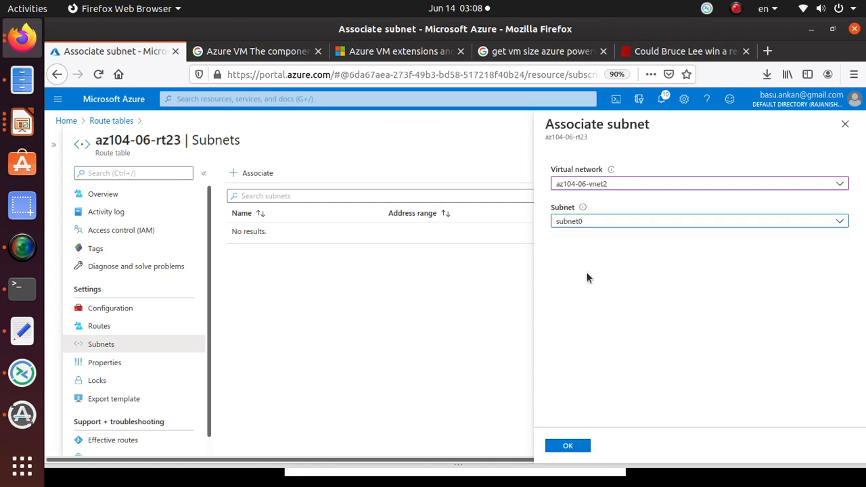
Step: Recheck steps 15 and 16 of the lab and save the association of subnet0 with the az104-06-rt23 route table
key(alt+Tab)
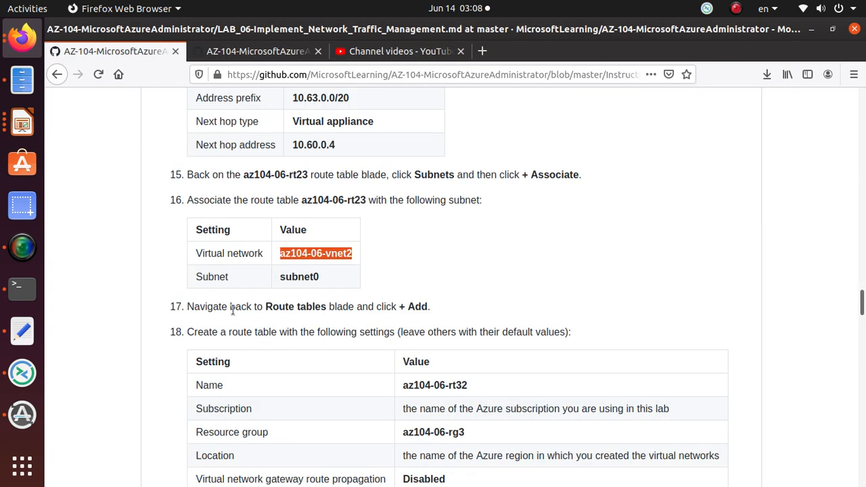
scroll(232, 311, up, 1)
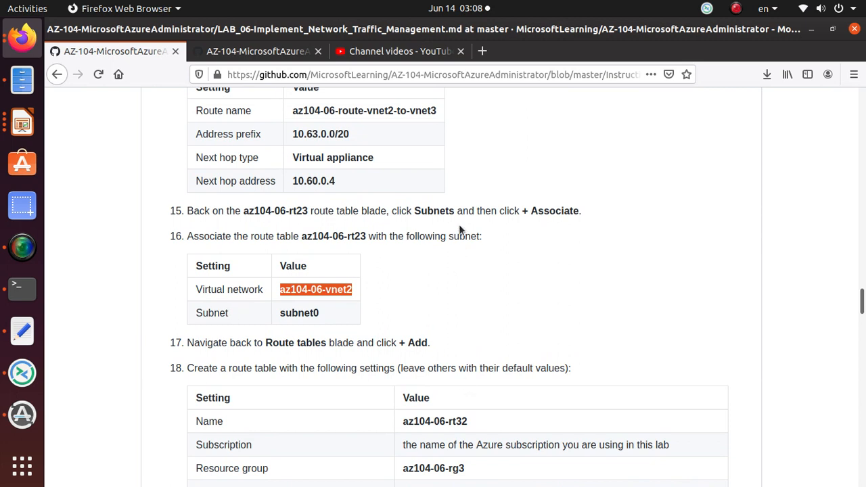
double_click(447, 211)
click(547, 210)
triple_click(547, 211)
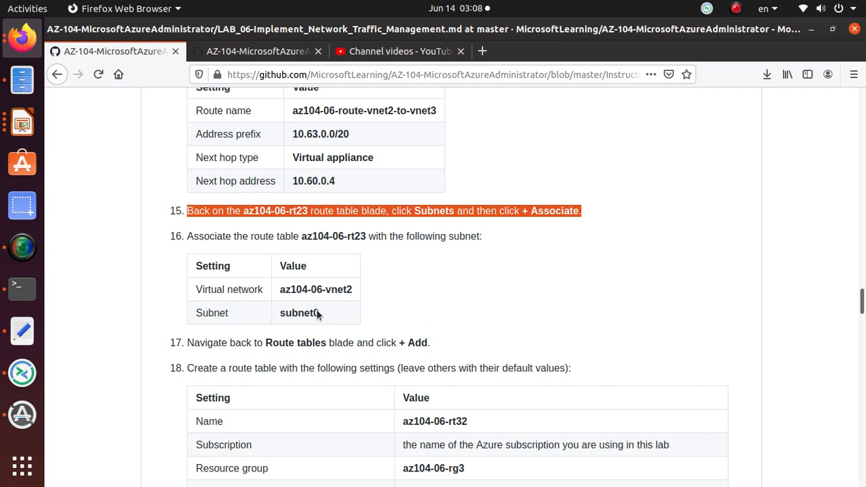
click(355, 293)
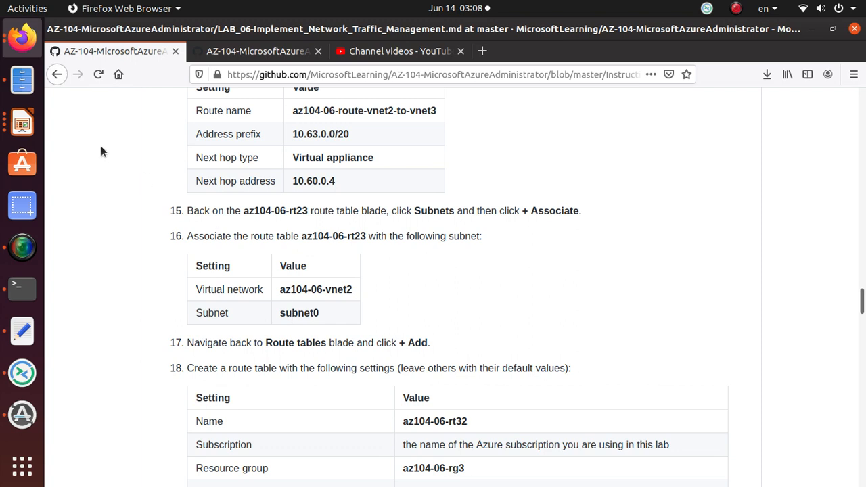
key(alt+Tab)
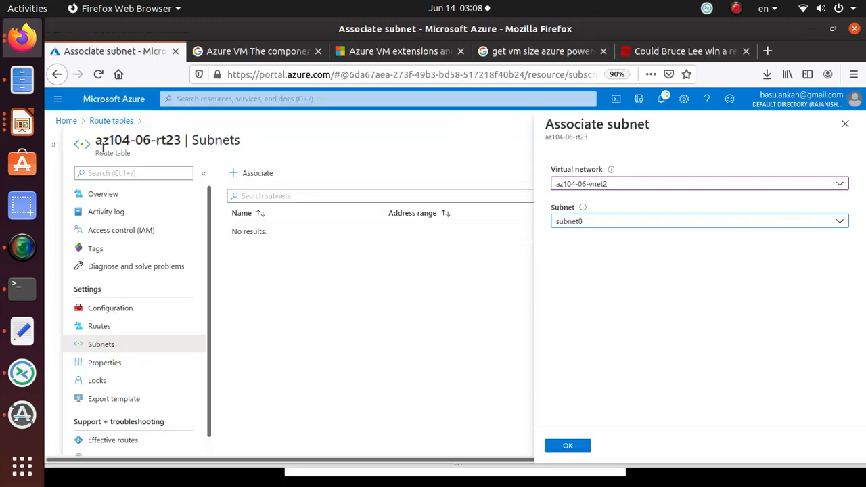
click(581, 445)
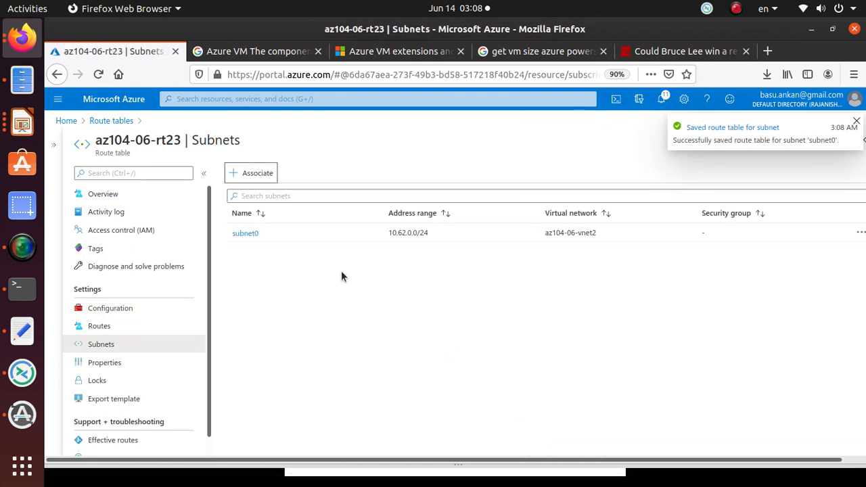
Step: Review steps 17 and 18 of the lab about creating another route table, and return to the portal
key(alt+Tab)
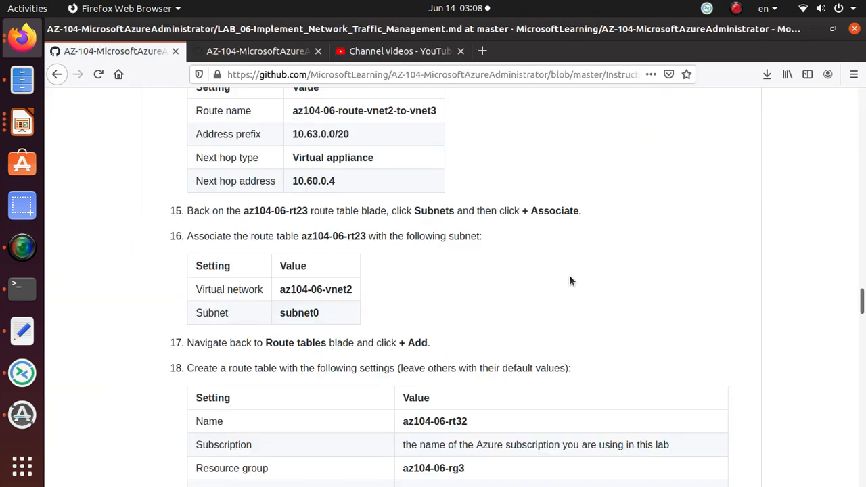
scroll(572, 263, down, 4)
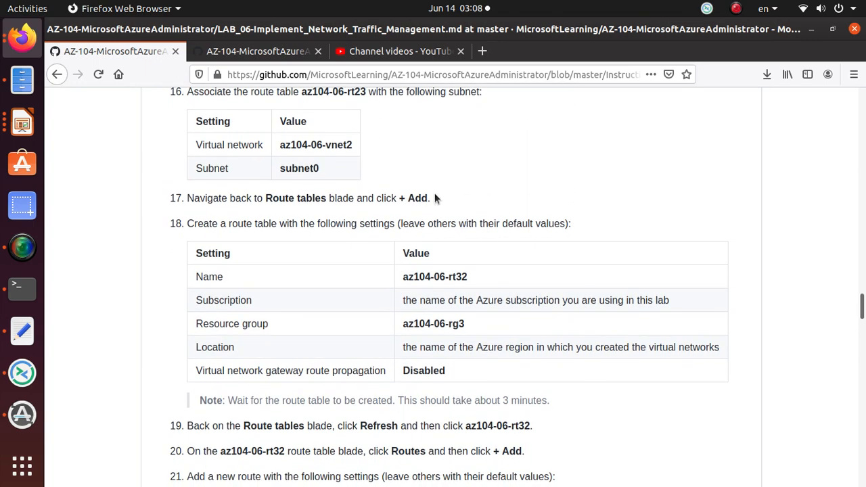
key(alt+Tab)
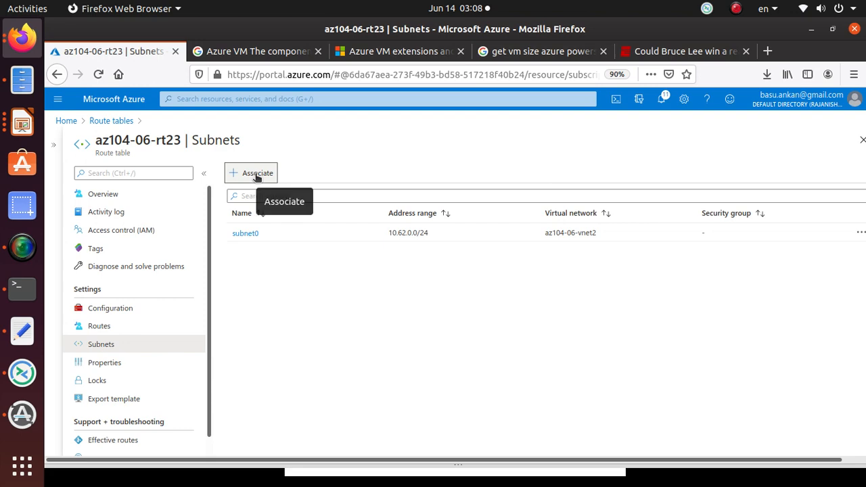
Step: Recheck step 17 of the lab, return to the Route tables list and start creating a new route table
key(alt+Tab)
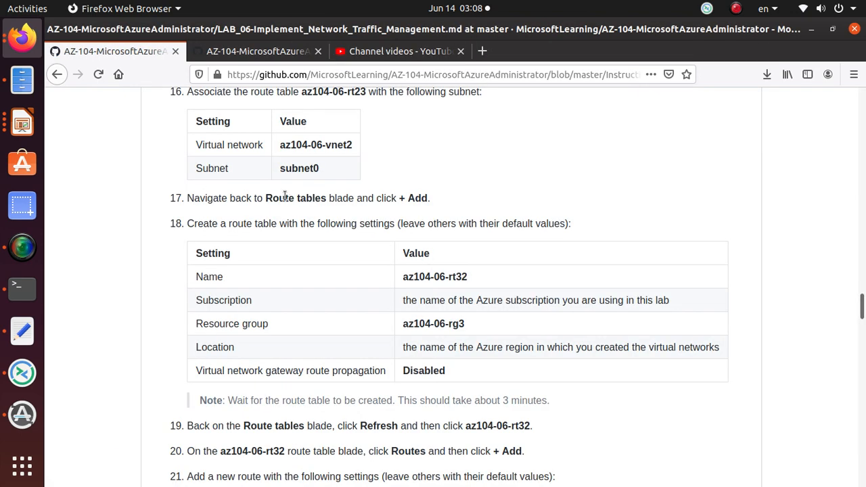
key(alt+Tab)
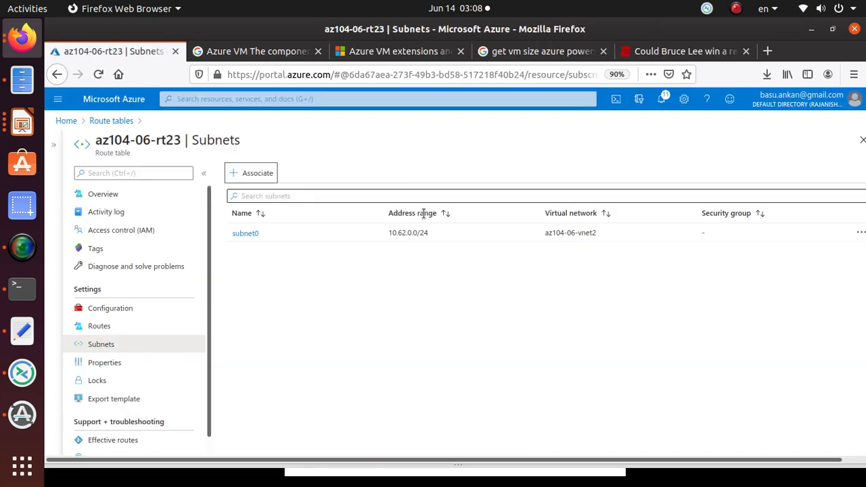
click(108, 121)
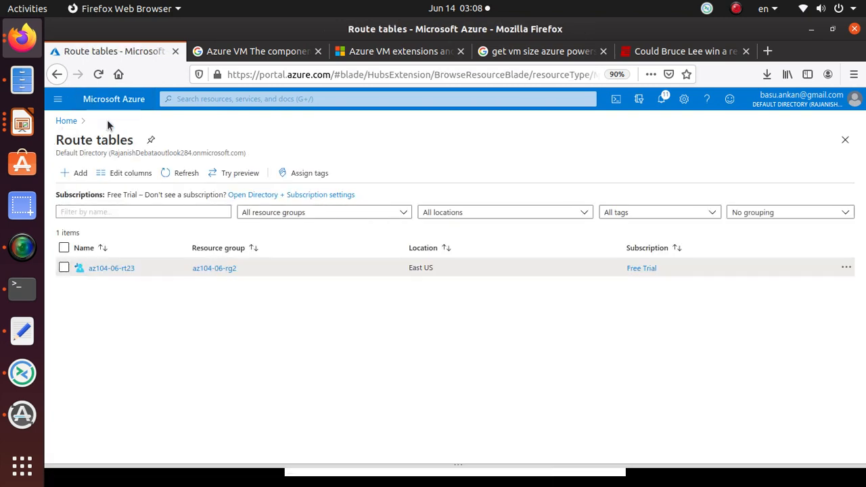
click(76, 173)
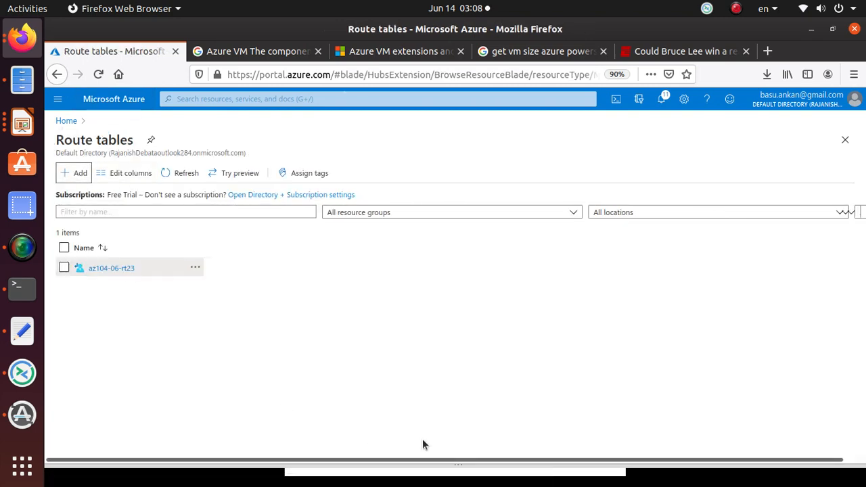
Step: Copy the route table name from step 18 of the lab and compare it with the route table settings in step 11
key(alt+Tab)
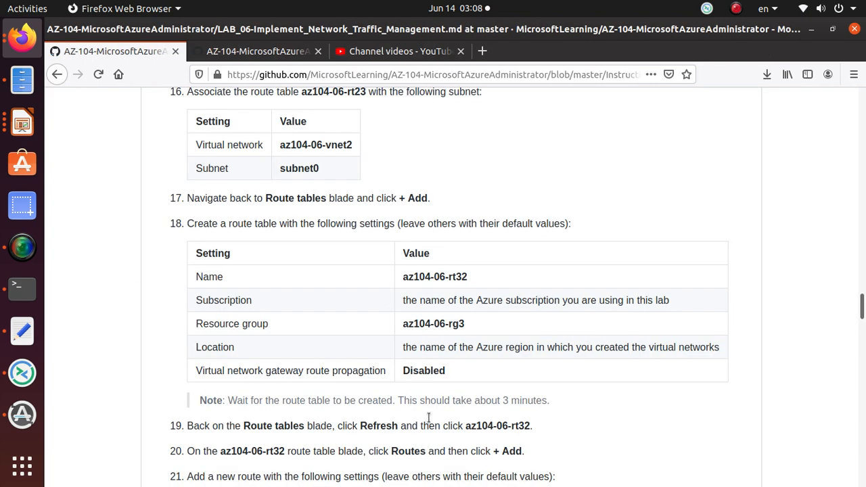
drag(468, 278, 403, 278)
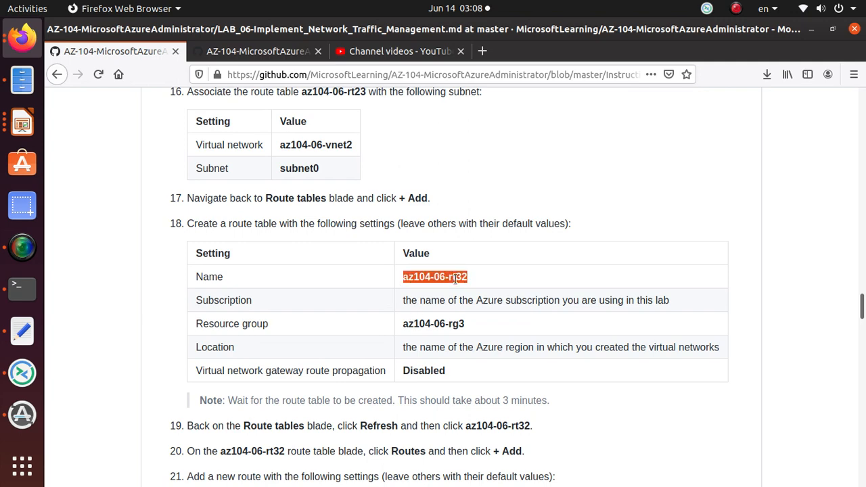
right_click(457, 280)
click(485, 289)
scroll(502, 334, up, 10)
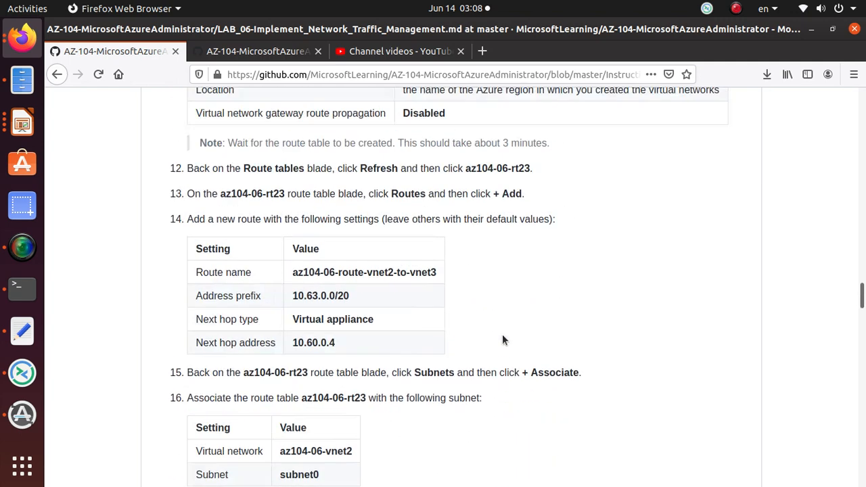
scroll(502, 334, up, 6)
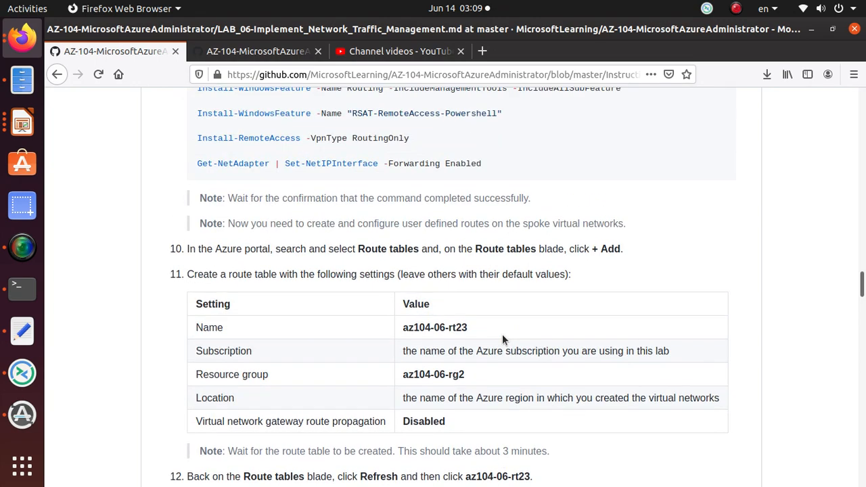
scroll(502, 338, down, 8)
scroll(471, 285, up, 6)
triple_click(438, 219)
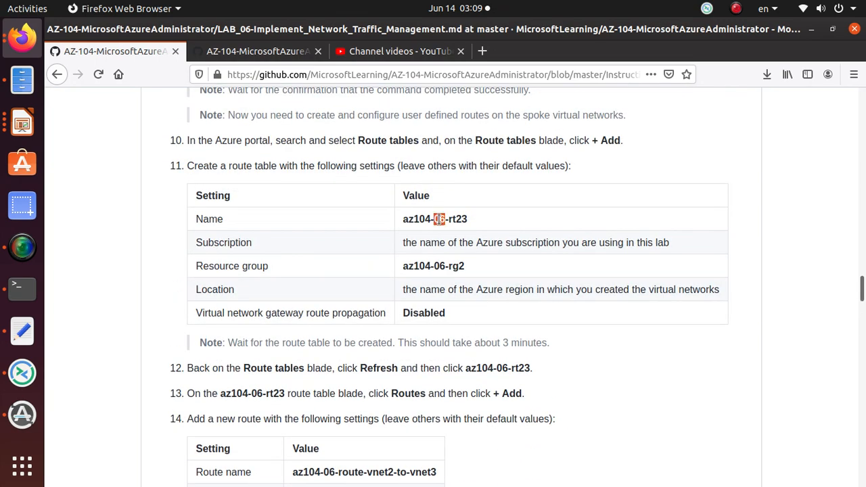
scroll(557, 445, down, 1)
scroll(556, 446, down, 14)
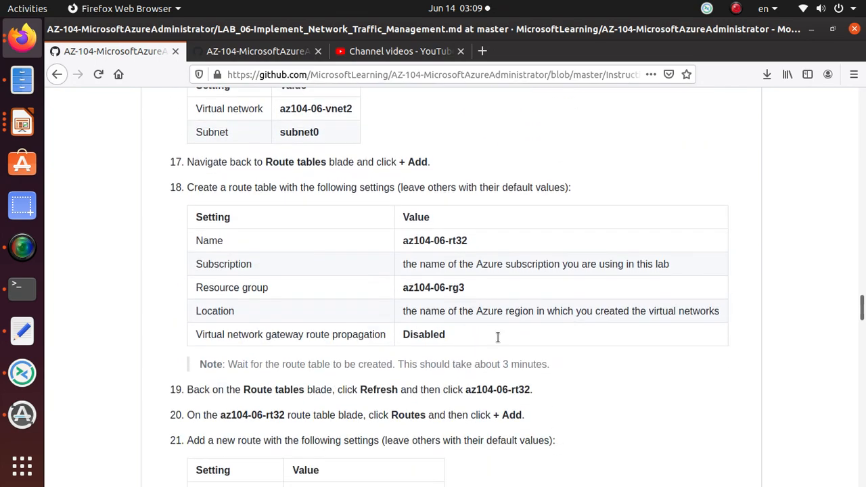
Step: Copy az104-06-rt32 from step 18 of the lab and enter it as the new route table's name
triple_click(451, 241)
right_click(452, 241)
click(486, 251)
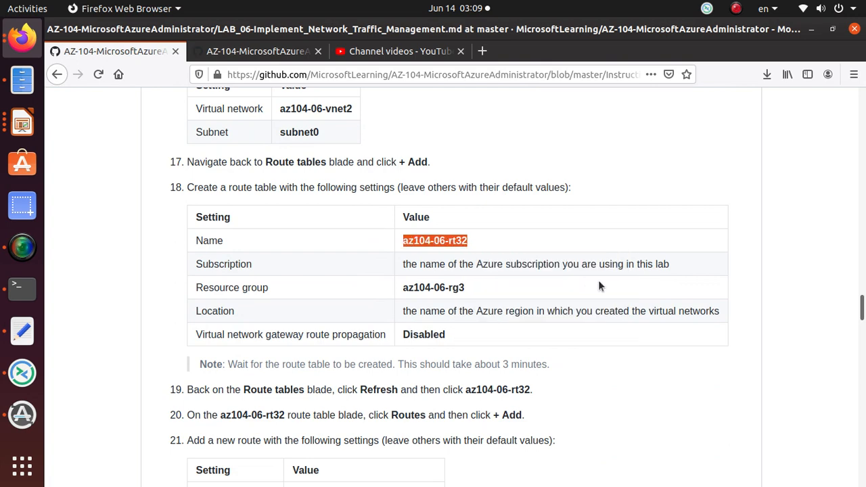
key(alt+Tab)
key(ctrl+v)
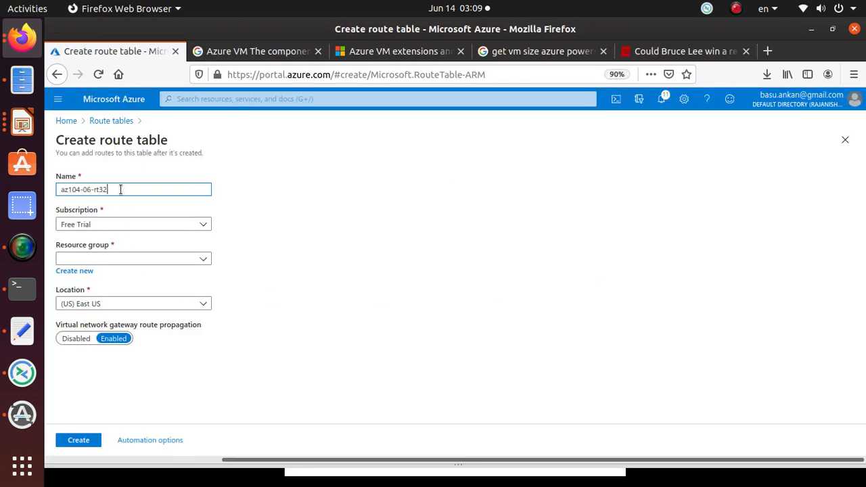
Step: Following step 18 of the lab, set the resource group to az104-06-rg3 and virtual network gateway route propagation to Disabled
key(alt+Tab)
key(alt+Tab)
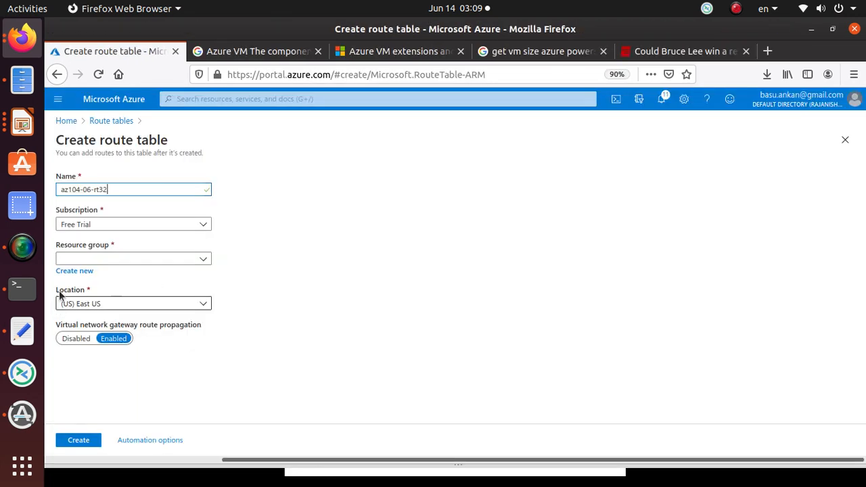
click(106, 259)
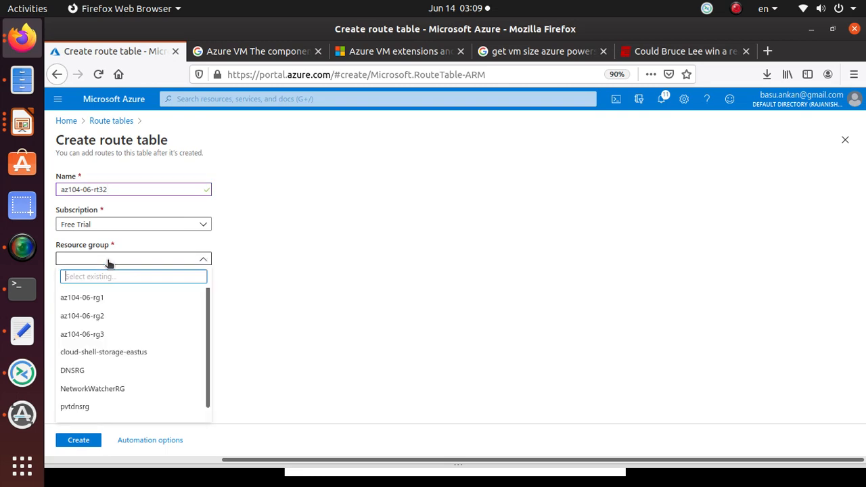
click(100, 333)
key(alt+Tab)
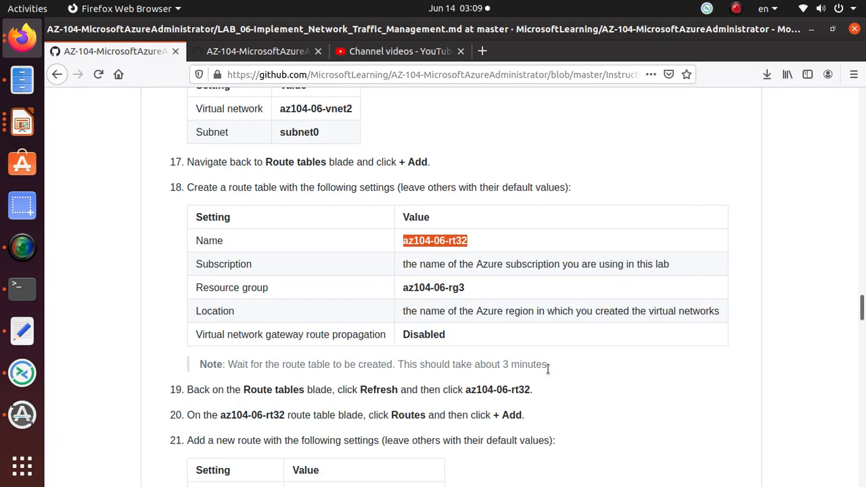
scroll(547, 367, down, 3)
key(alt+Tab)
click(75, 343)
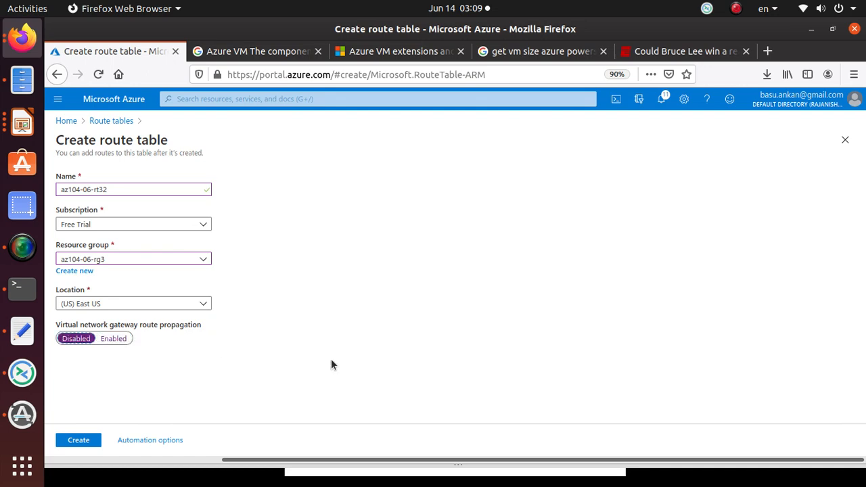
Step: Recheck step 18 of the lab, create the az104-06-rt32 route table and look over steps 19 to 21
key(alt+Tab)
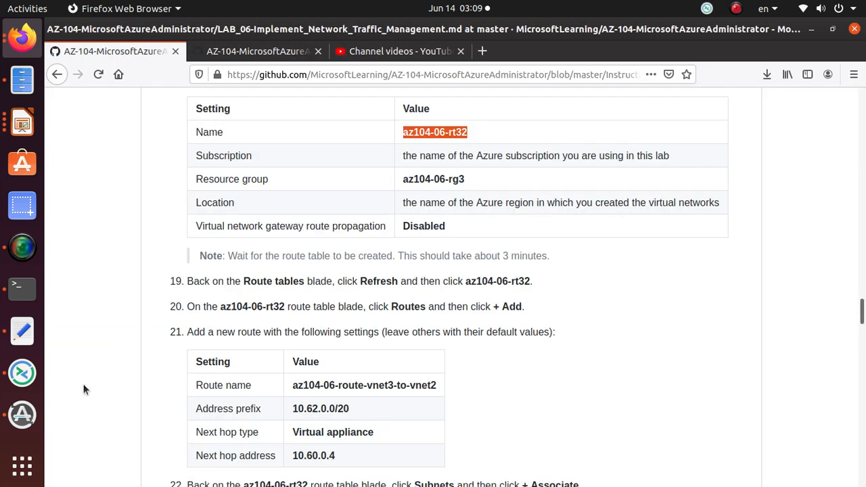
key(alt+Tab)
click(77, 440)
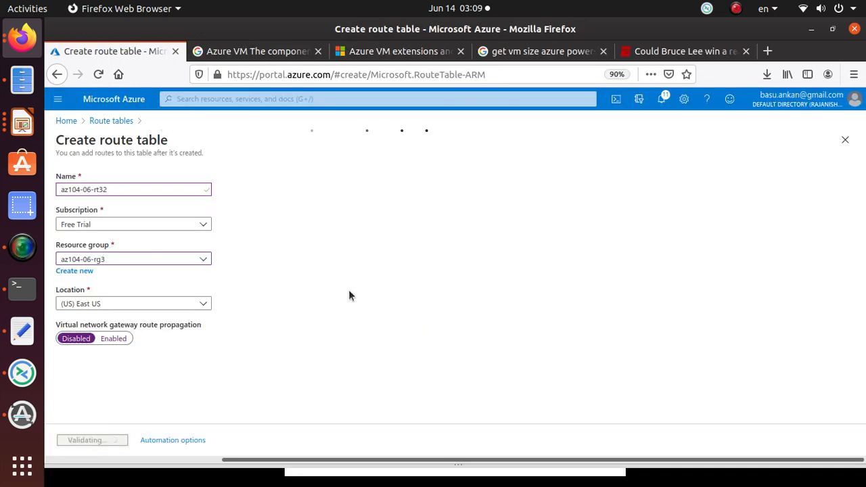
key(alt+Tab)
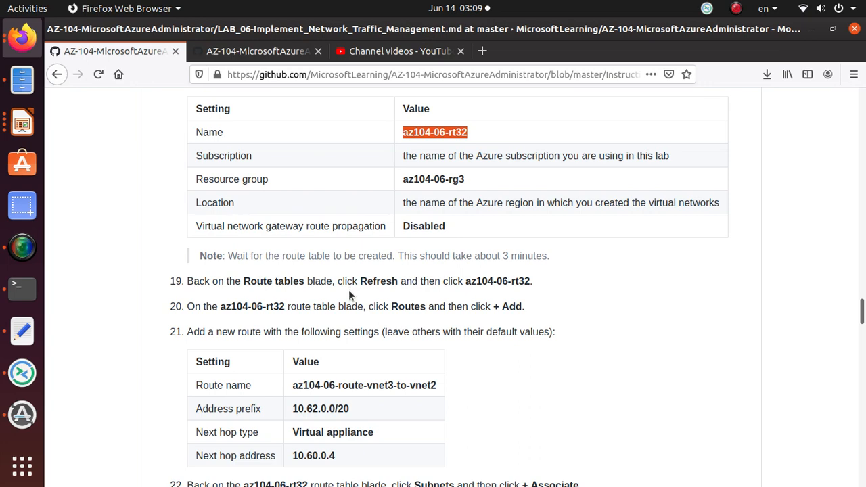
key(alt+Tab)
key(alt+Tab)
key(alt+Tab)
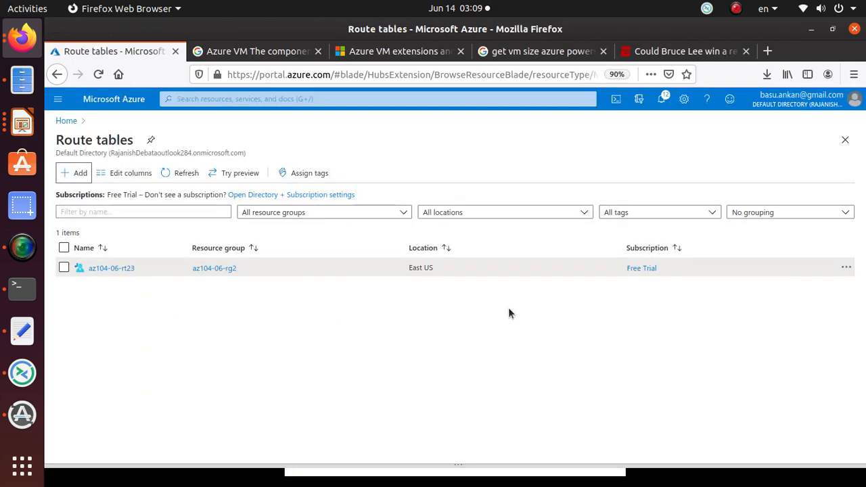
Step: Check the notifications for the route table deployment and refresh the Route tables list
click(665, 102)
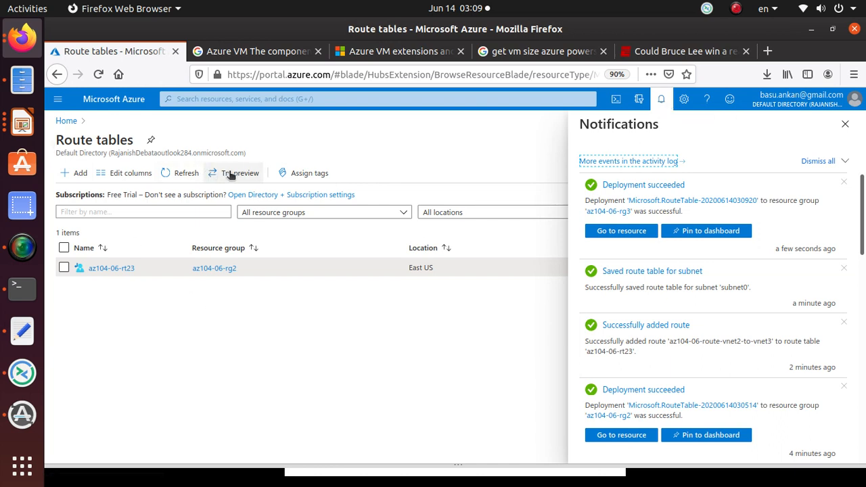
click(187, 173)
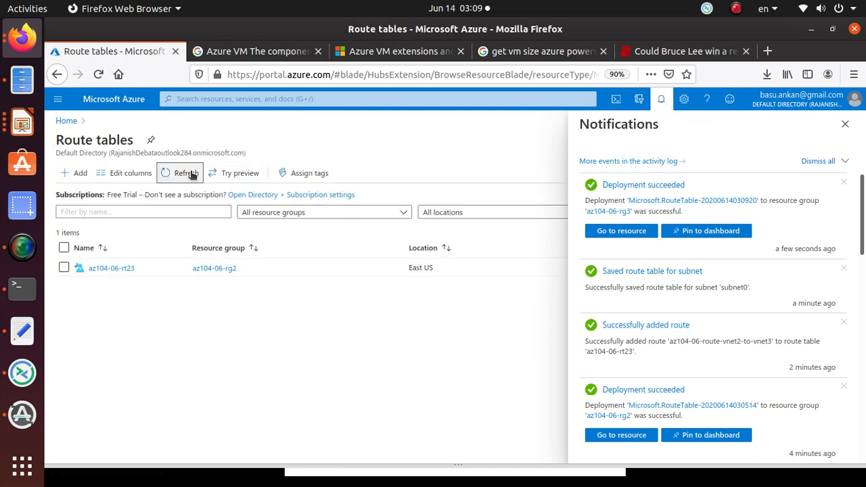
click(192, 174)
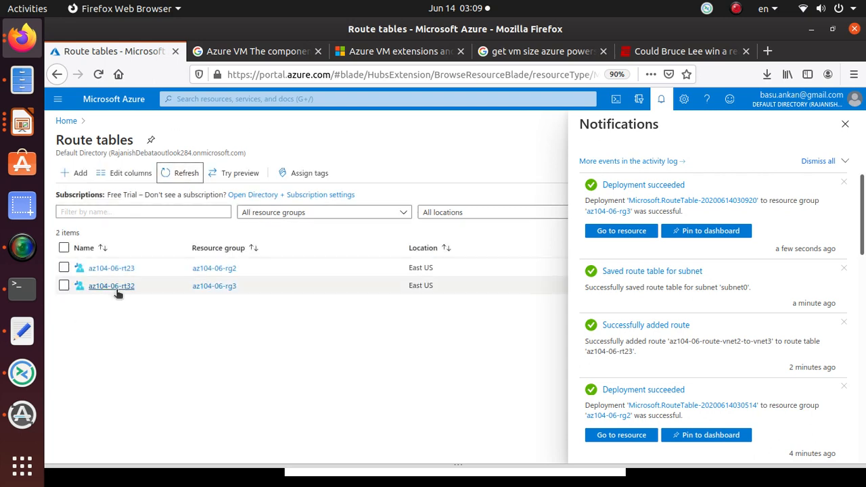
Step: Open the routes of the az104-06-rt32 route table and start adding a new route
click(113, 287)
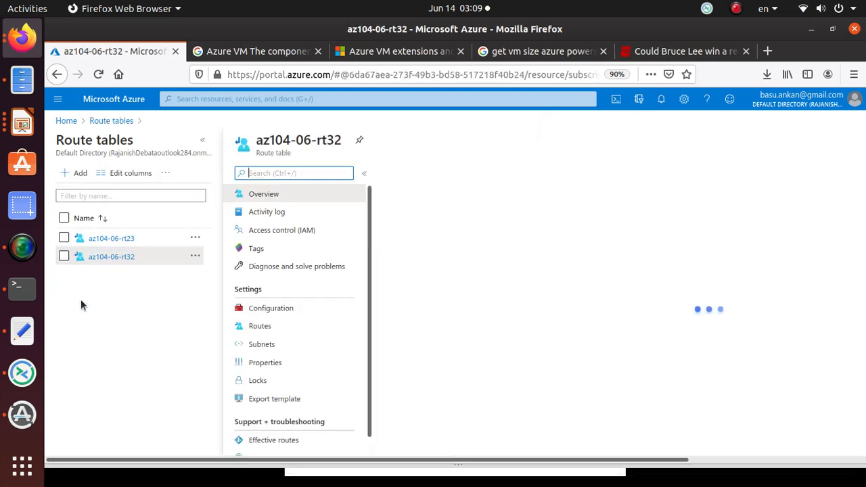
click(271, 326)
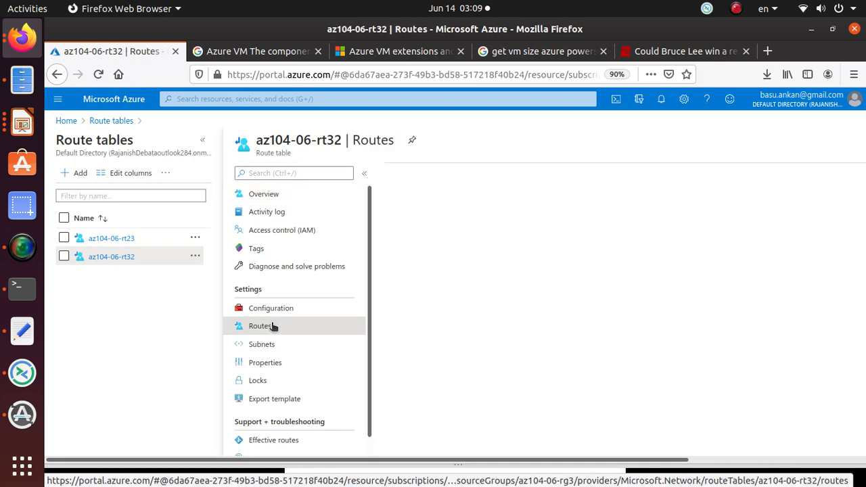
click(398, 171)
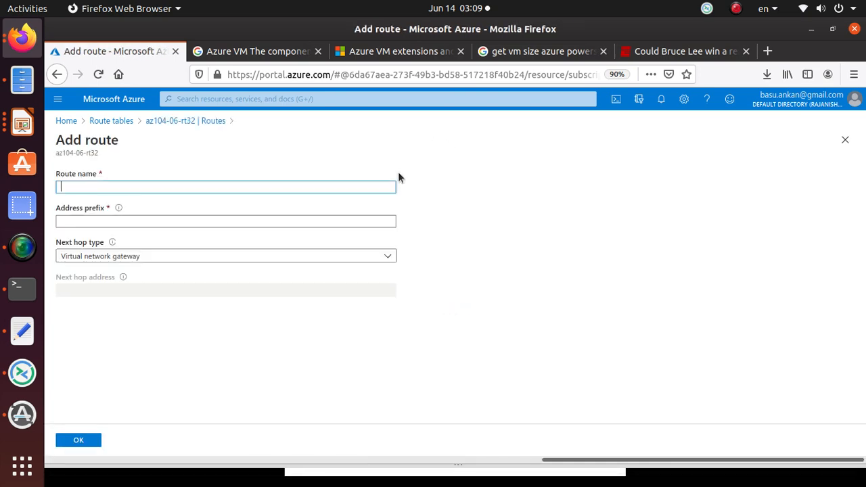
Step: Look through steps 12 to 18 of the lab, copy az104-06-rt32 from step 18 and enter it as the route name
key(alt+Tab)
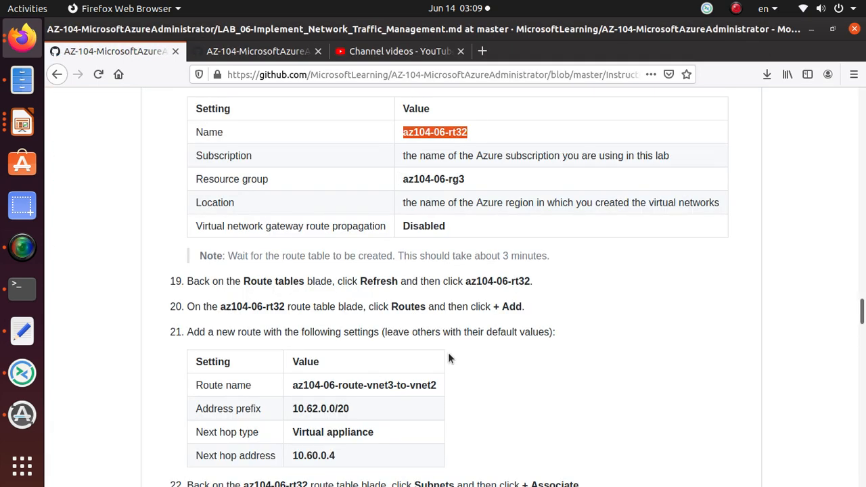
scroll(448, 352, up, 5)
scroll(448, 353, down, 3)
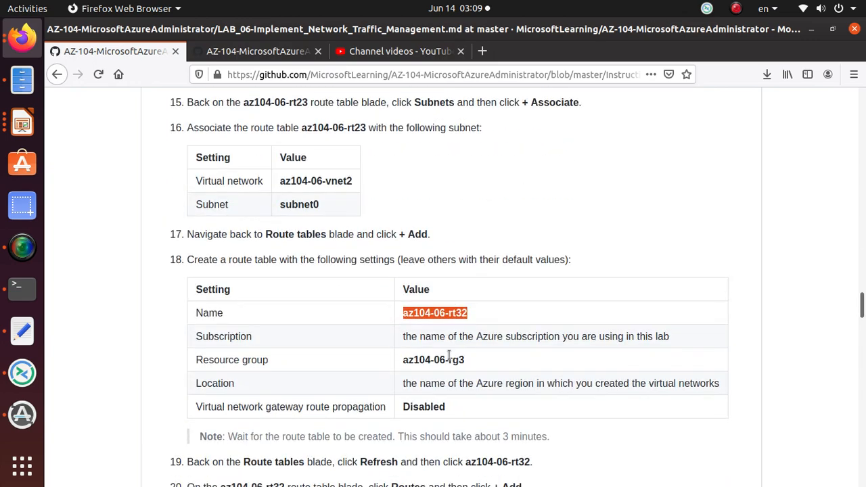
scroll(447, 354, up, 5)
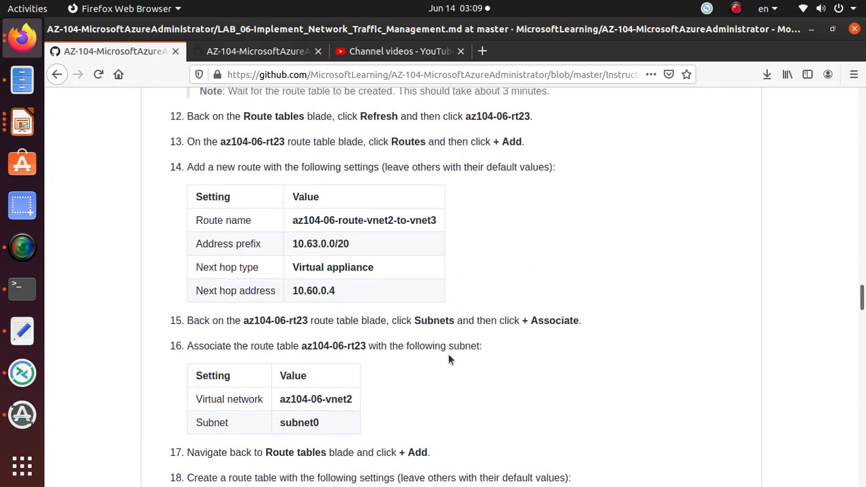
scroll(448, 354, down, 5)
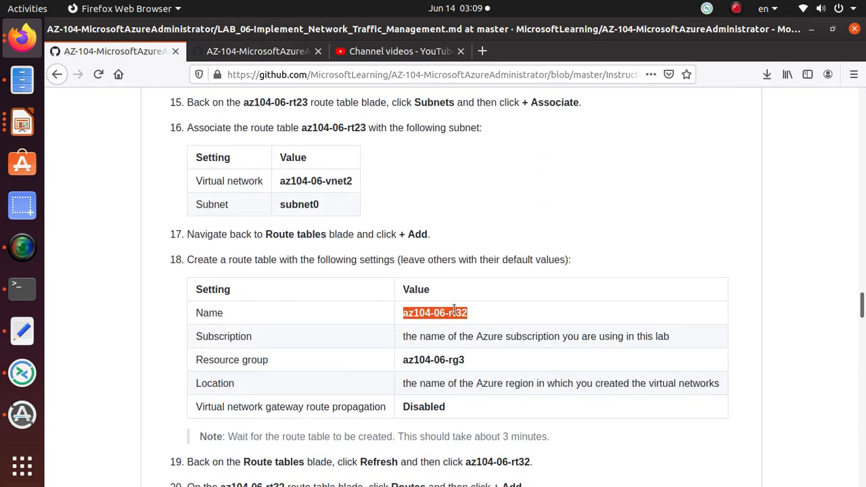
right_click(460, 312)
click(466, 321)
key(alt+Tab)
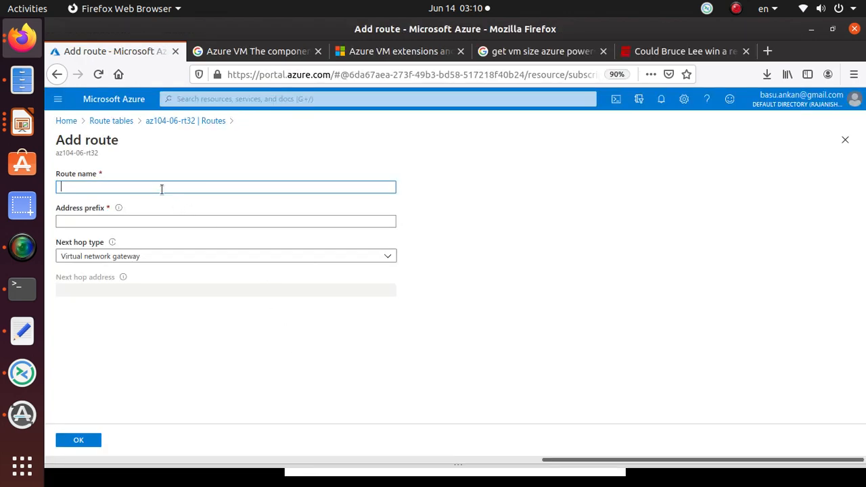
text(az104-06-rt32)
Step: Review steps 18 to 21 of the lab to check the route name and the other settings for the new route
key(alt+Tab)
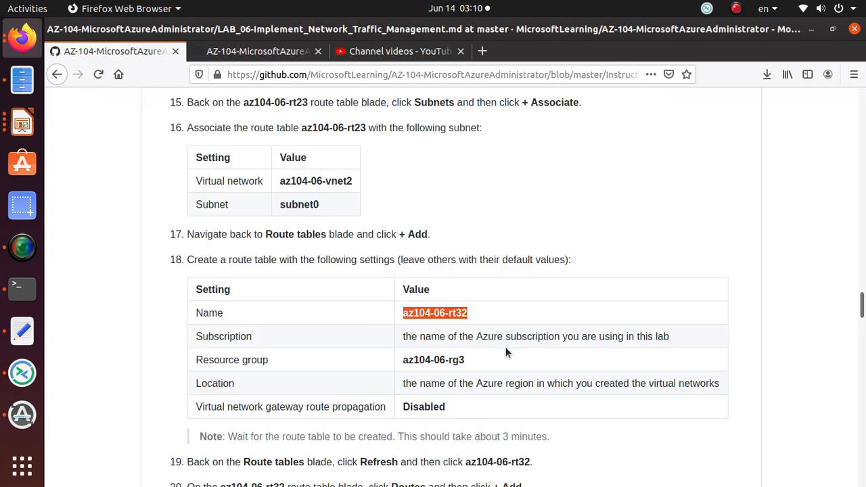
scroll(506, 352, down, 3)
key(alt+Tab)
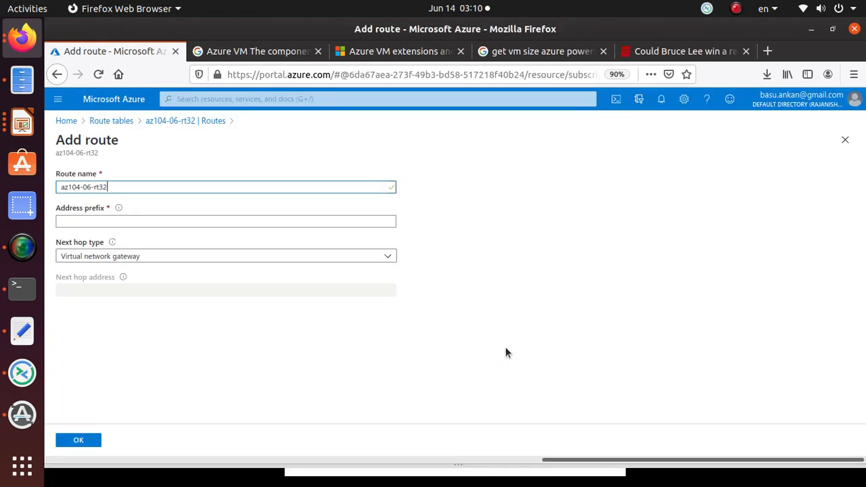
key(alt+Tab)
scroll(505, 352, down, 2)
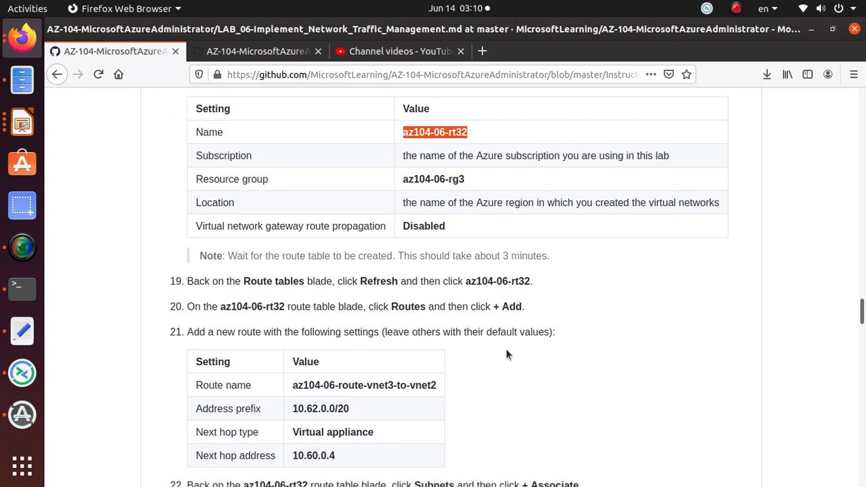
scroll(506, 351, up, 1)
scroll(506, 351, up, 4)
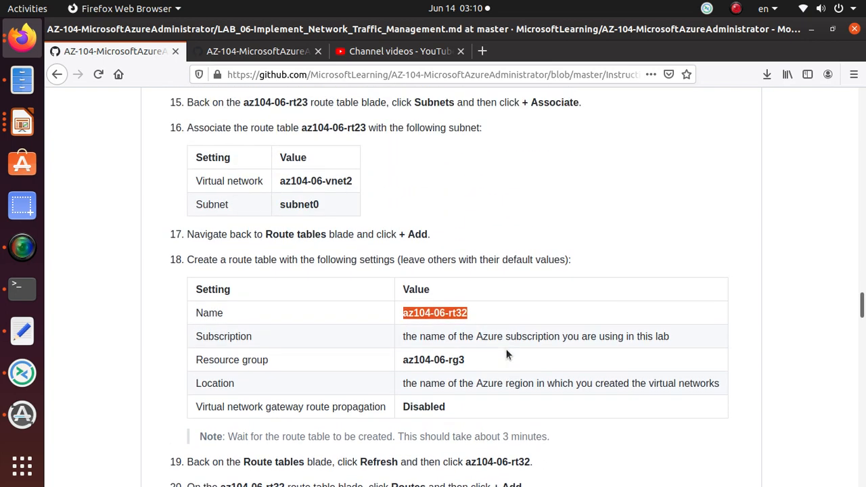
Step: Replace the new route's name with az104-06-route-vnet3-to-vnet2, copied from step 21 of the lab instructions
scroll(505, 352, up, 3)
key(alt+Tab)
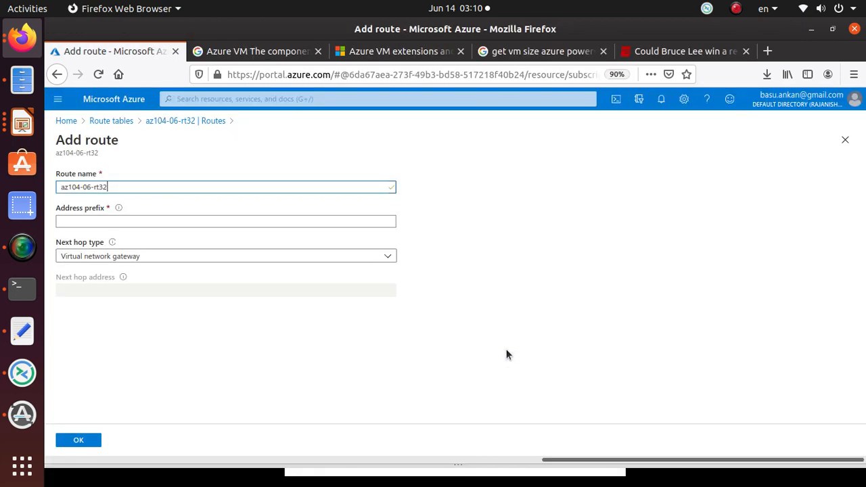
key(alt+Tab)
scroll(505, 352, down, 7)
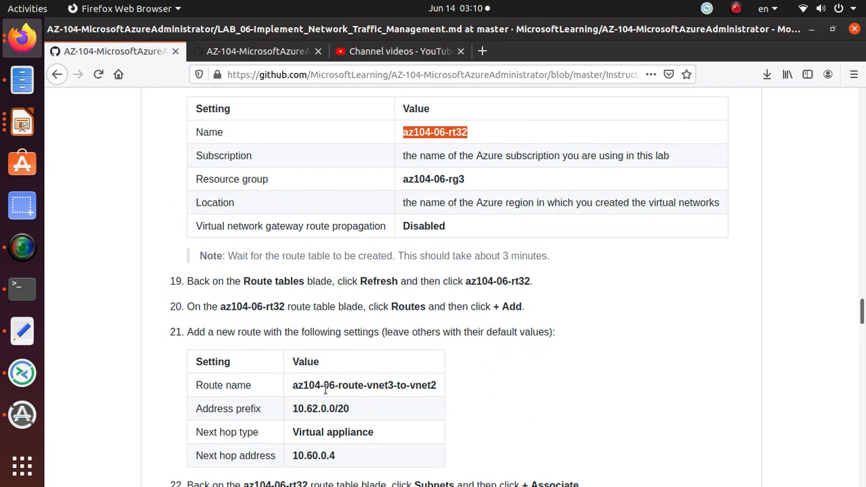
click(335, 389)
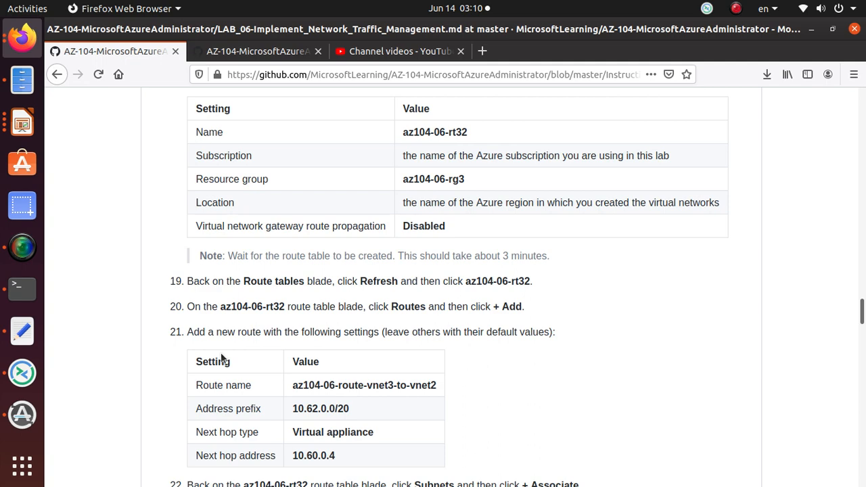
key(alt+Tab)
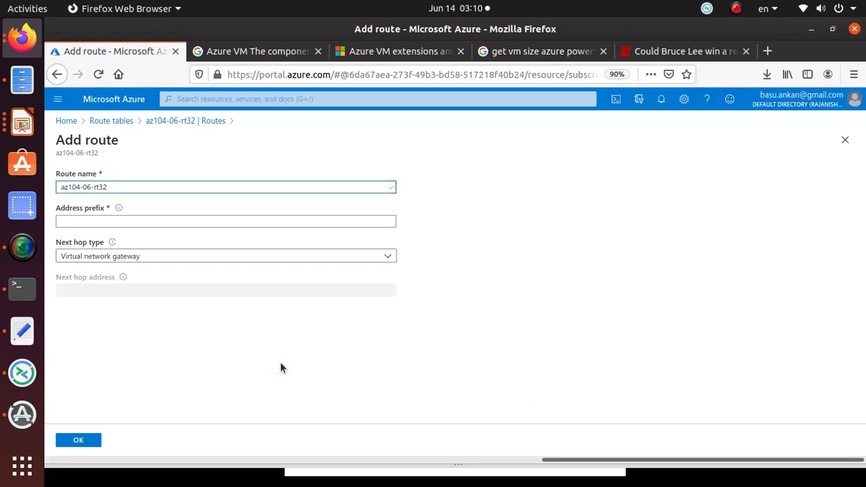
key(alt+Tab)
triple_click(385, 385)
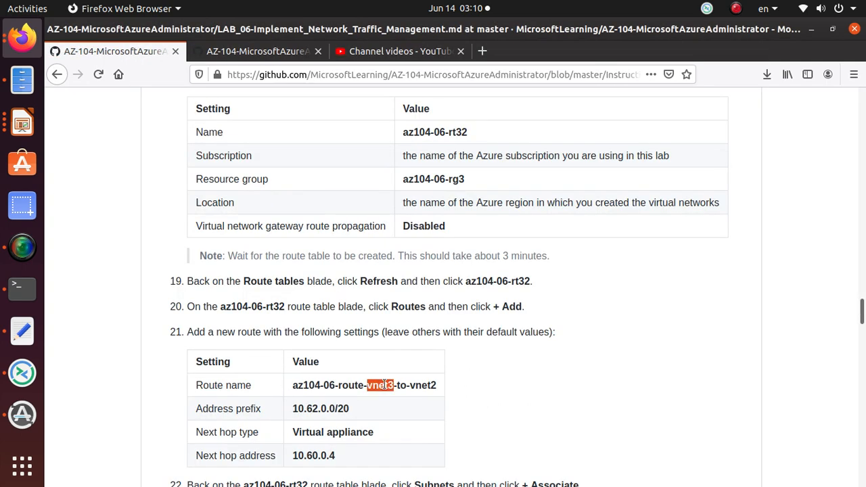
right_click(387, 387)
click(414, 394)
key(alt+Tab)
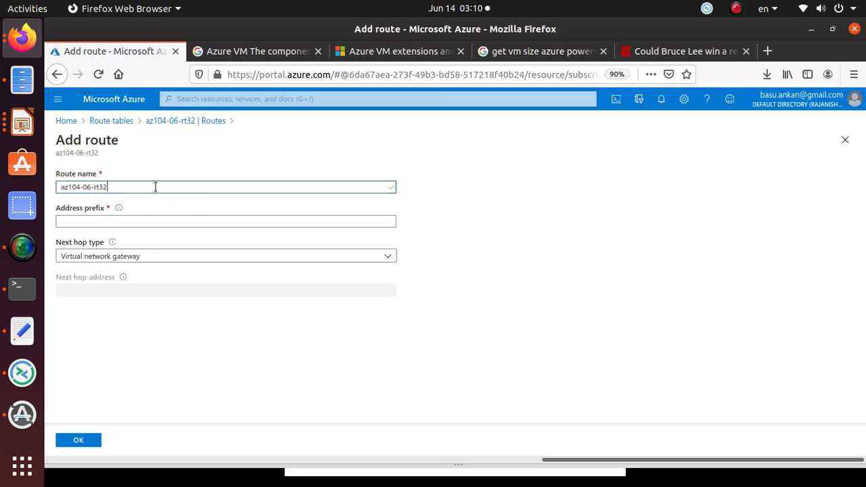
drag(154, 186, 52, 188)
key(ctrl+v)
Step: Copy the address prefix 10.62.0.0/20 from step 21 of the lab and enter it for the new route
key(alt+Tab)
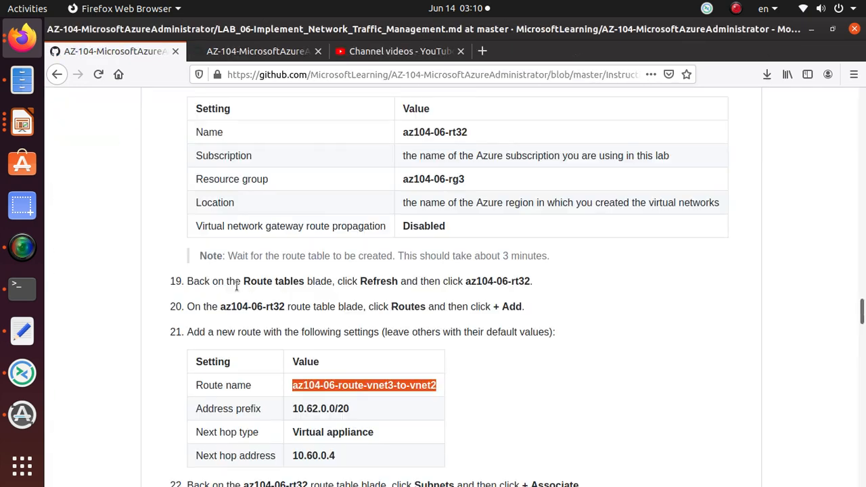
triple_click(329, 406)
click(330, 406)
right_click(330, 406)
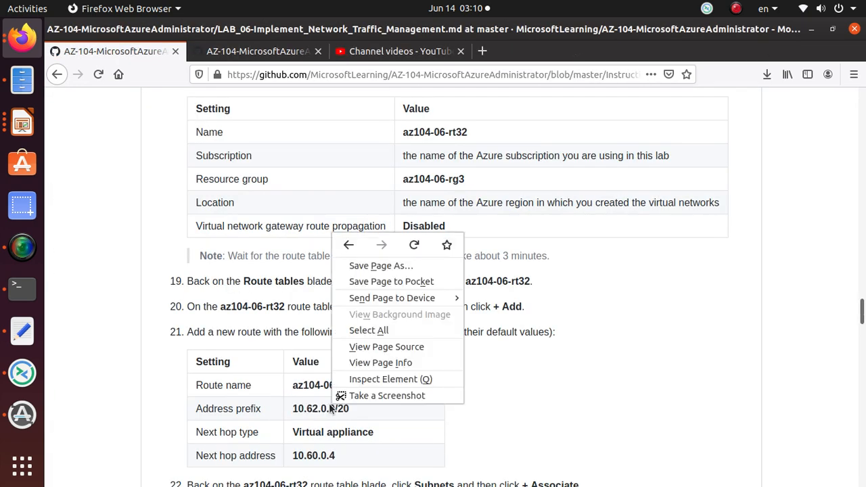
click(319, 408)
triple_click(319, 409)
right_click(319, 410)
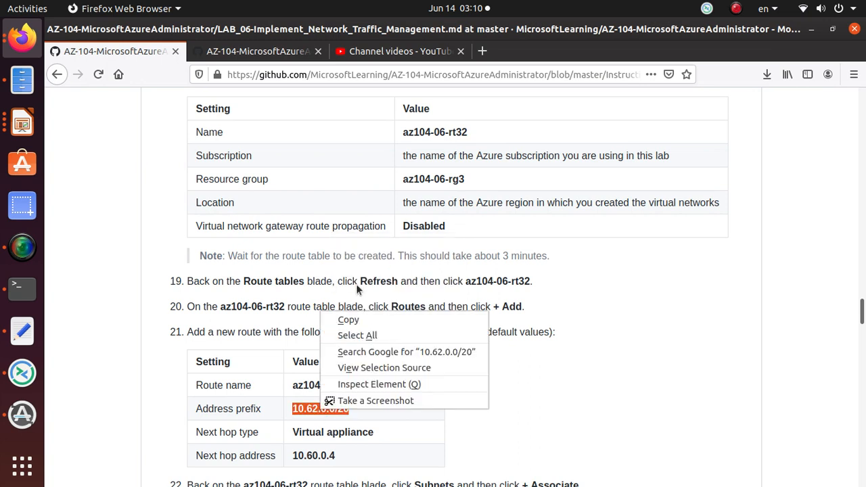
click(353, 319)
key(alt+Tab)
click(194, 220)
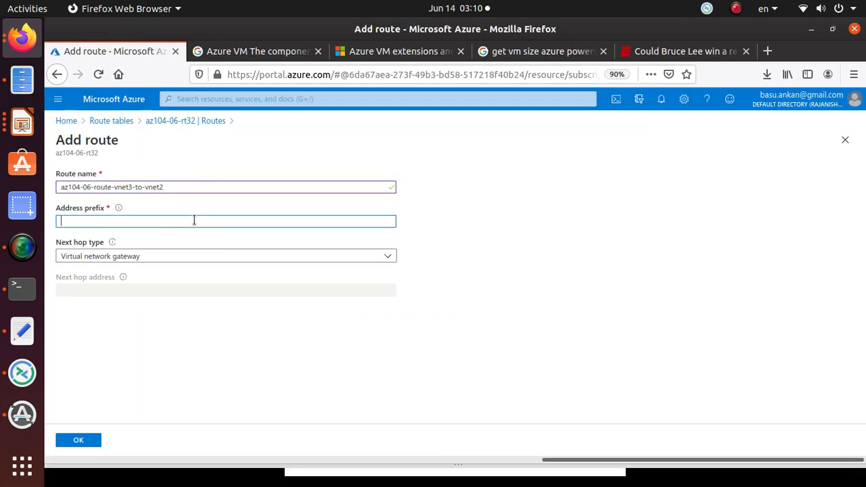
key(ctrl+v)
Step: Set the new route's next hop type to Virtual appliance and start filling in the next hop address
click(180, 256)
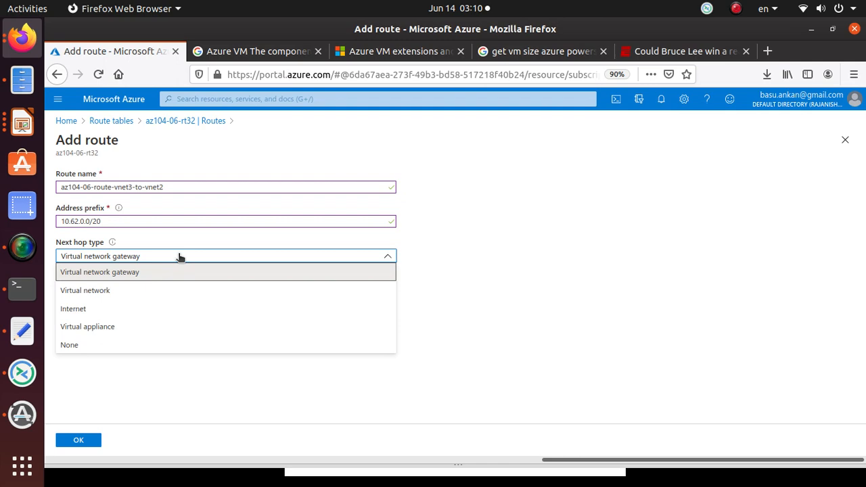
key(alt+Tab)
key(alt+Tab)
click(150, 326)
click(153, 292)
Step: Switch to the lab browser window and return from the Labs folder listing to the LAB_06 instructions
key(alt+Tab)
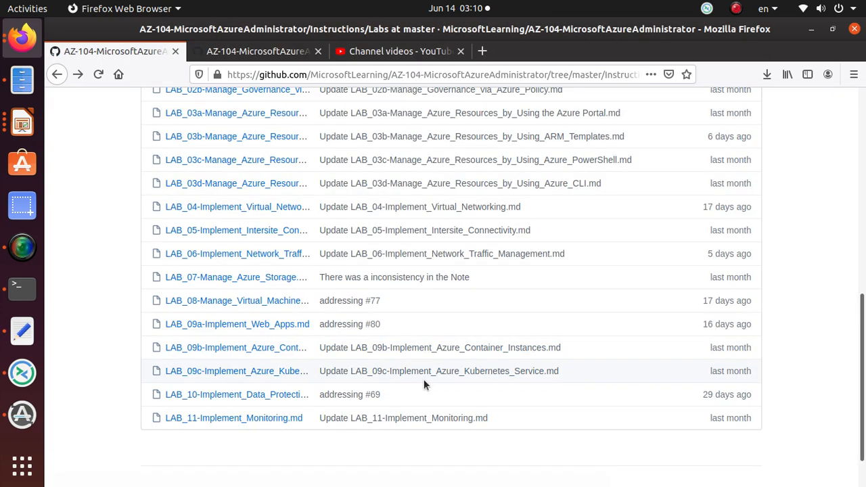
key(alt+Tab)
key(alt+Tab)
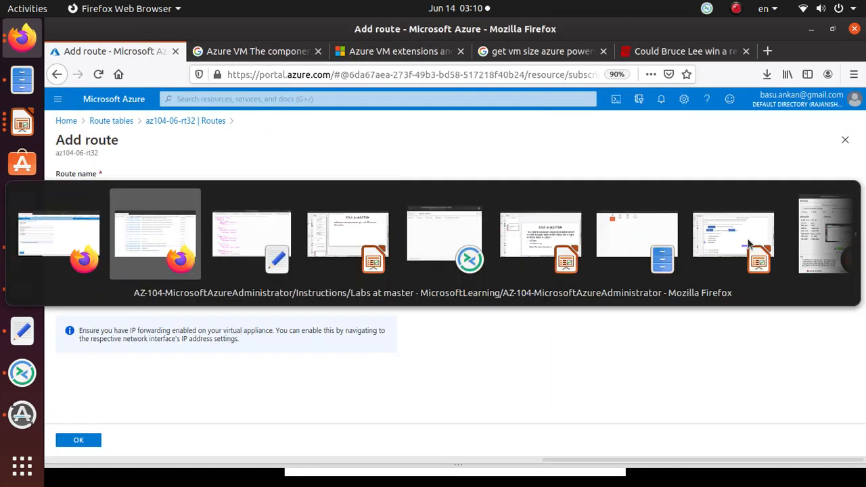
scroll(445, 258, up, 3)
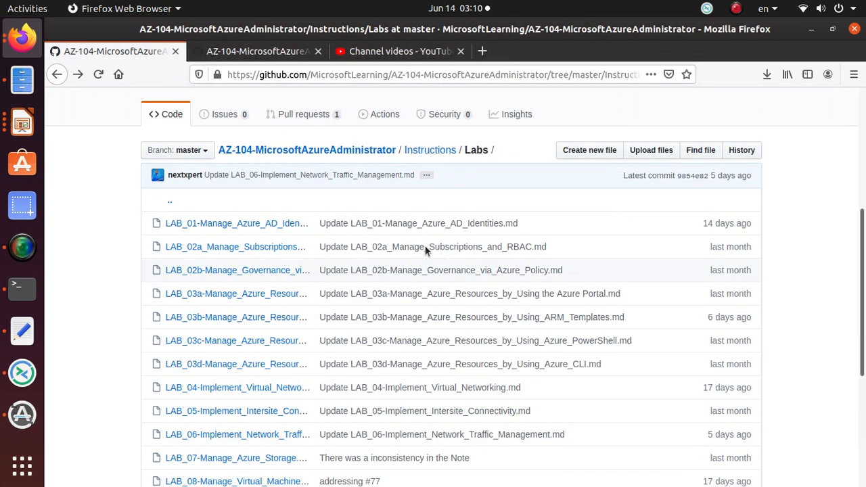
click(79, 76)
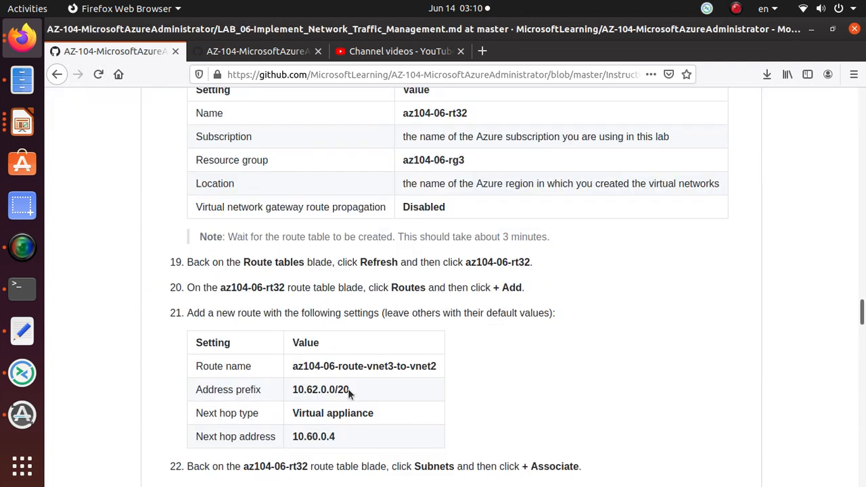
Step: Copy 10.60.0.4 from step 21 of the lab, enter it as the next hop address and submit the route
double_click(328, 431)
click(328, 431)
right_click(328, 437)
click(386, 396)
key(alt+Tab)
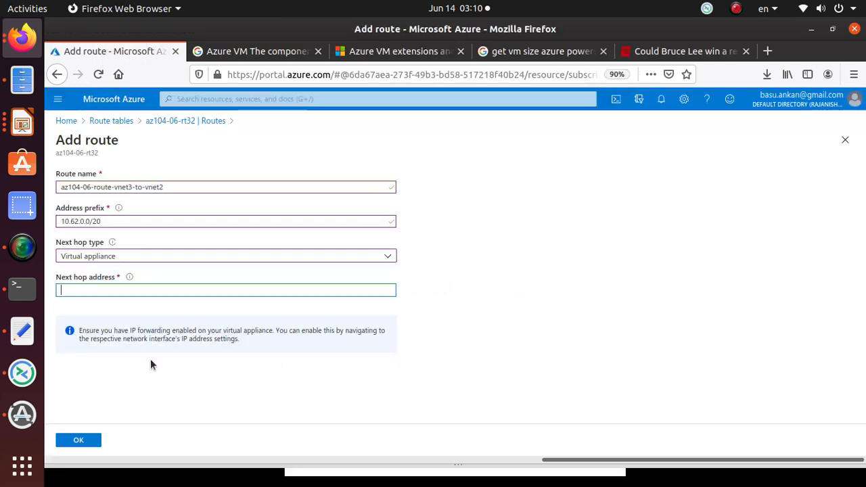
click(143, 289)
key(ctrl+v)
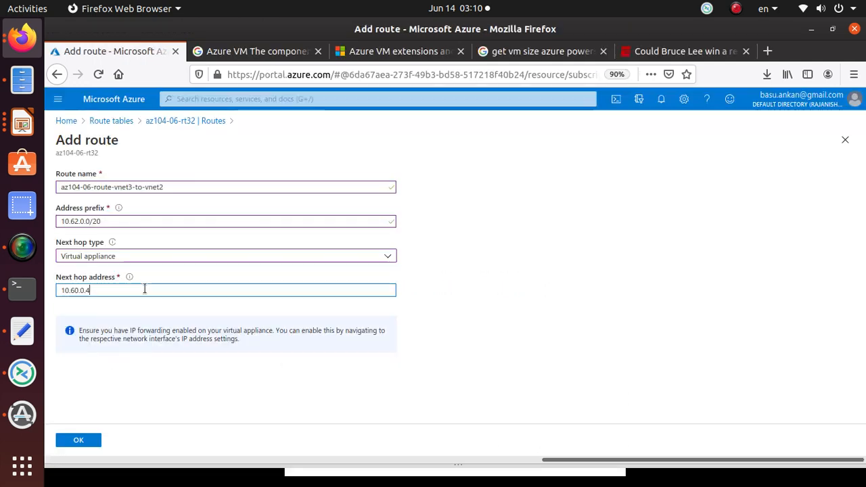
click(88, 440)
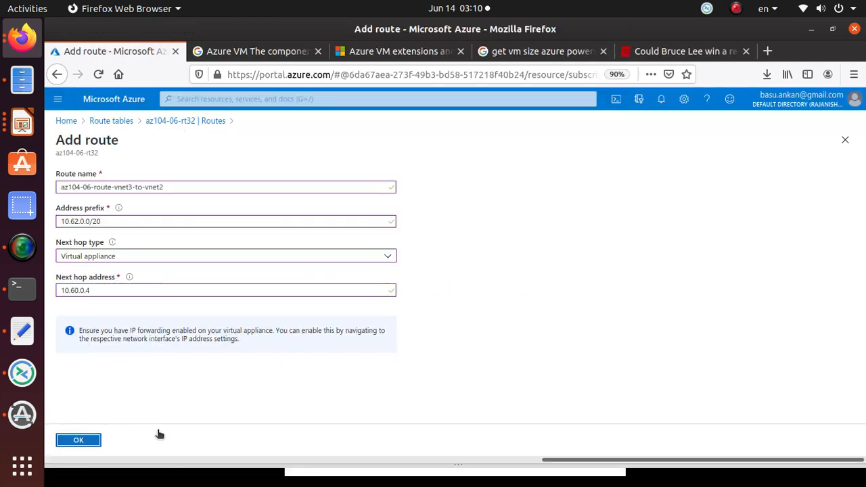
Step: Read steps 22 and 23 of the lab, then open the subnets of az104-06-rt32 and start a subnet association
key(alt+Tab)
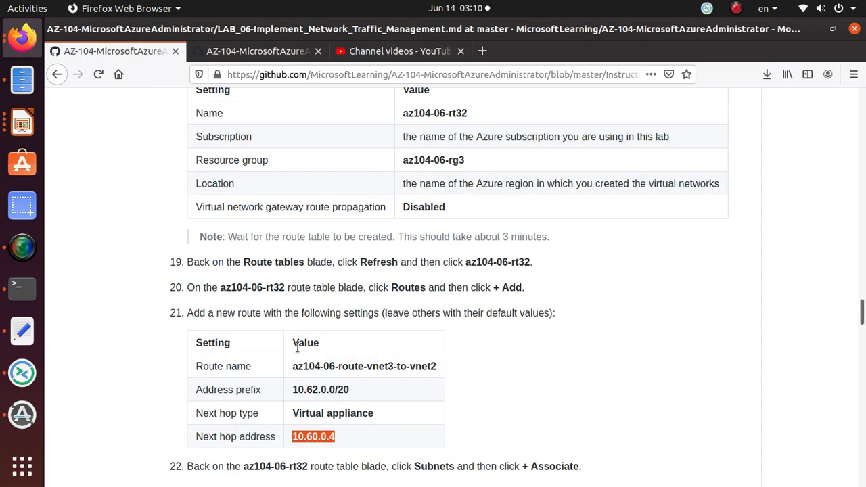
scroll(298, 350, down, 5)
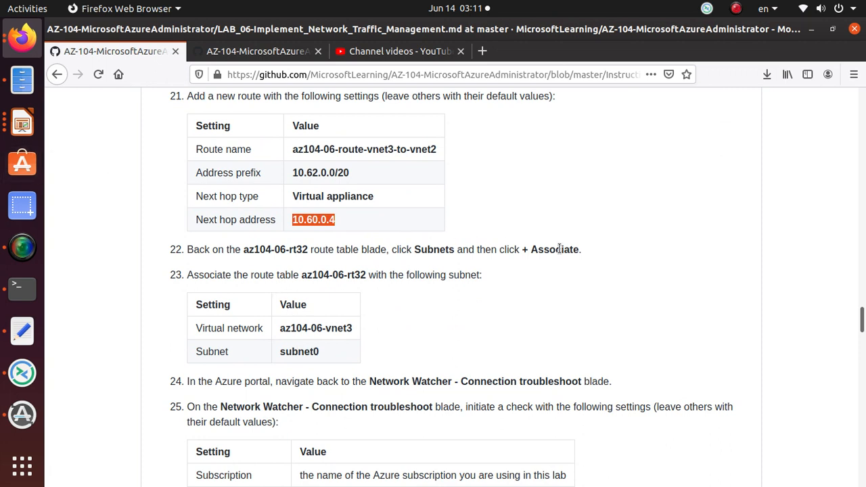
key(alt+Tab)
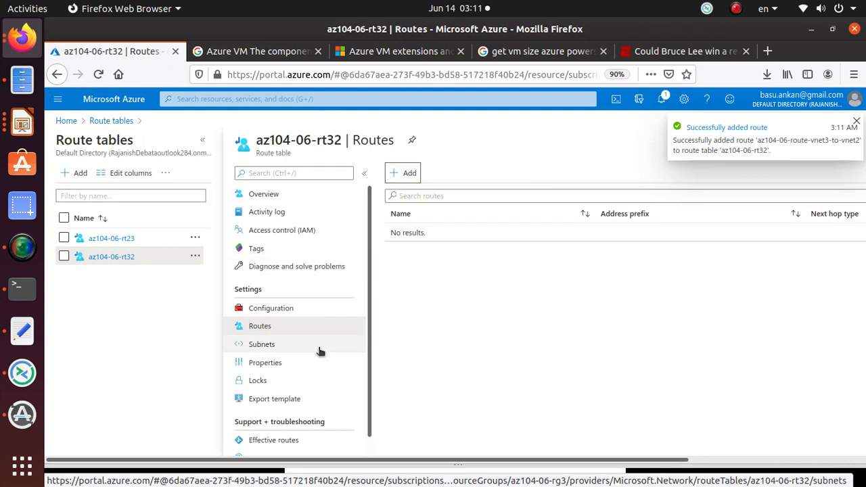
click(119, 257)
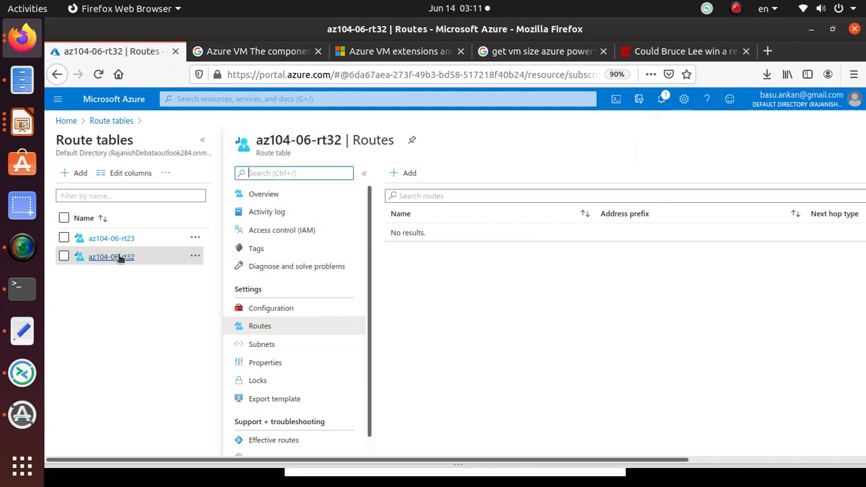
click(238, 346)
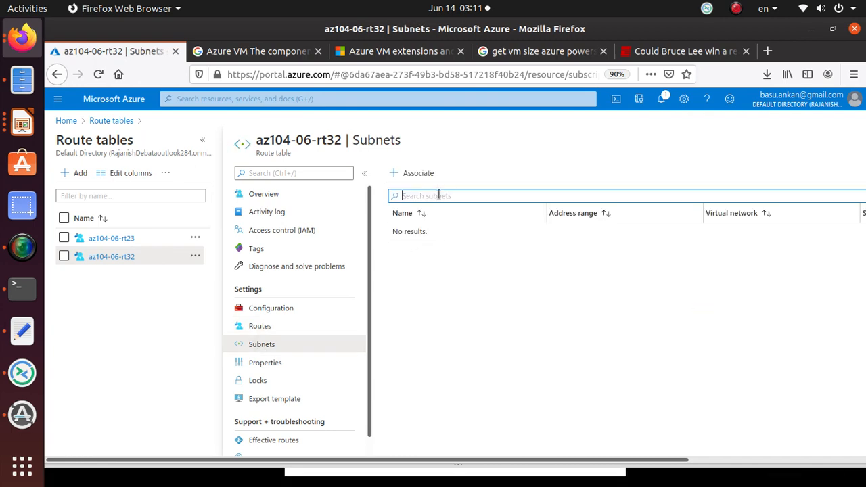
click(431, 173)
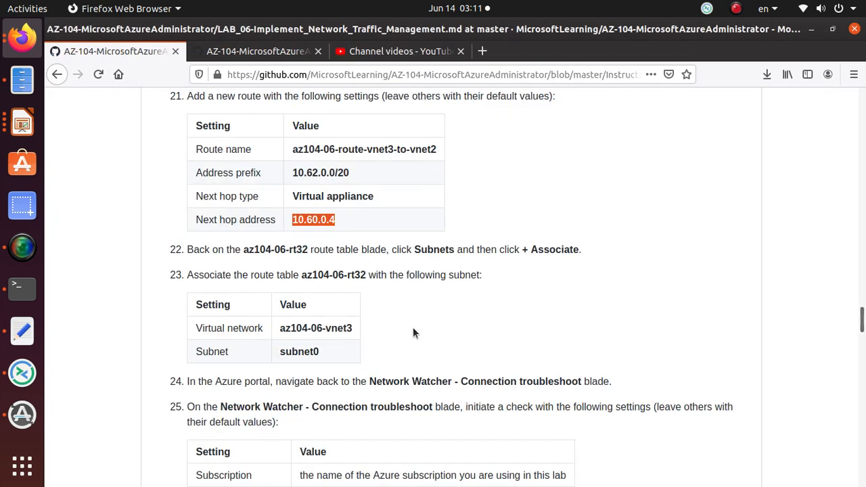
Step: Check the virtual network in step 23 of the lab and associate subnet0 of az104-06-vnet3 with the route table
triple_click(339, 328)
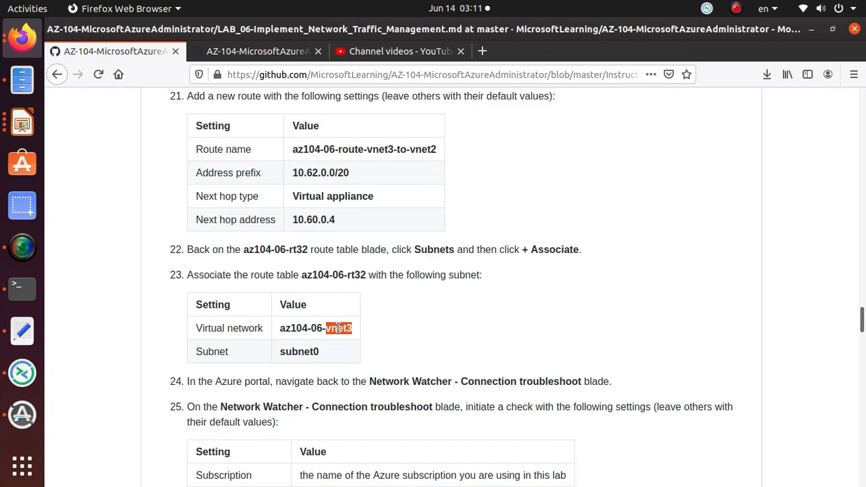
key(alt+Tab)
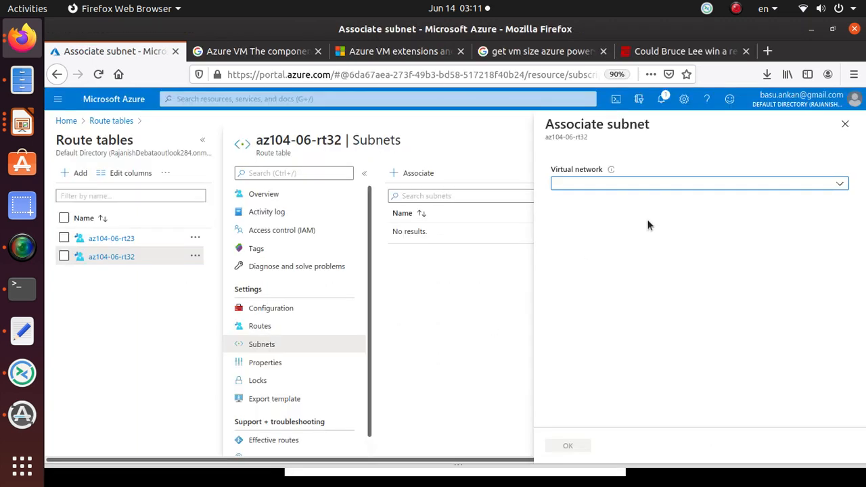
click(631, 184)
click(618, 292)
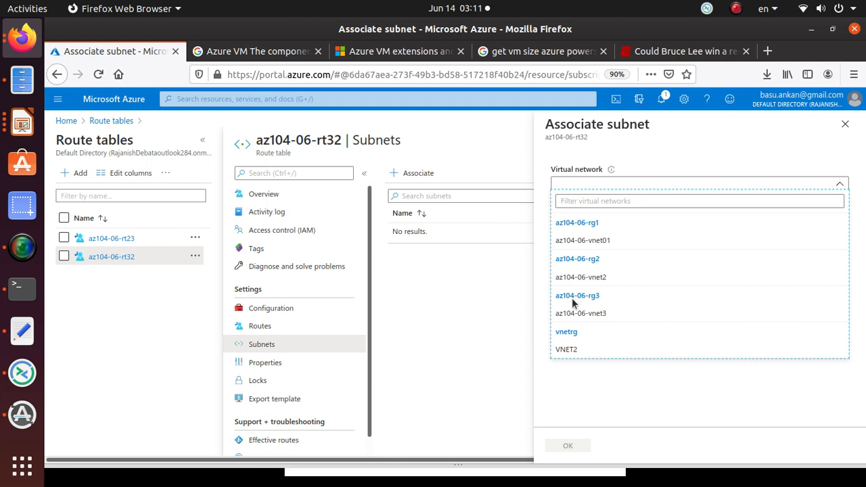
click(591, 312)
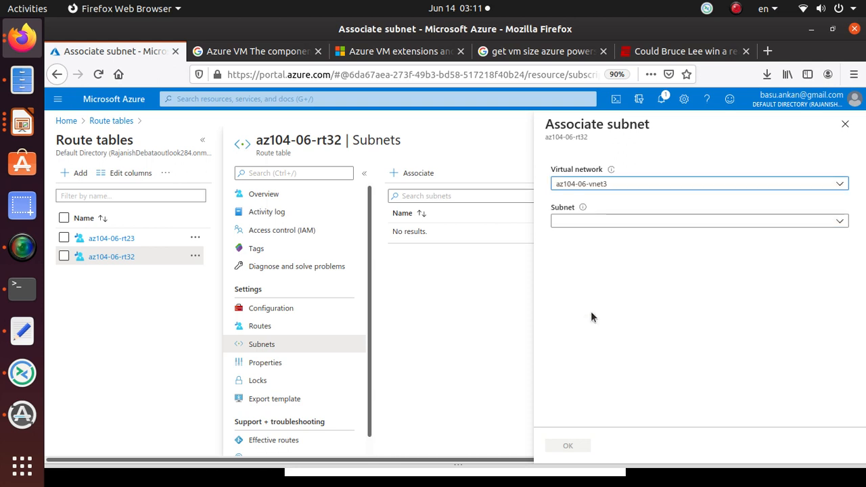
click(585, 222)
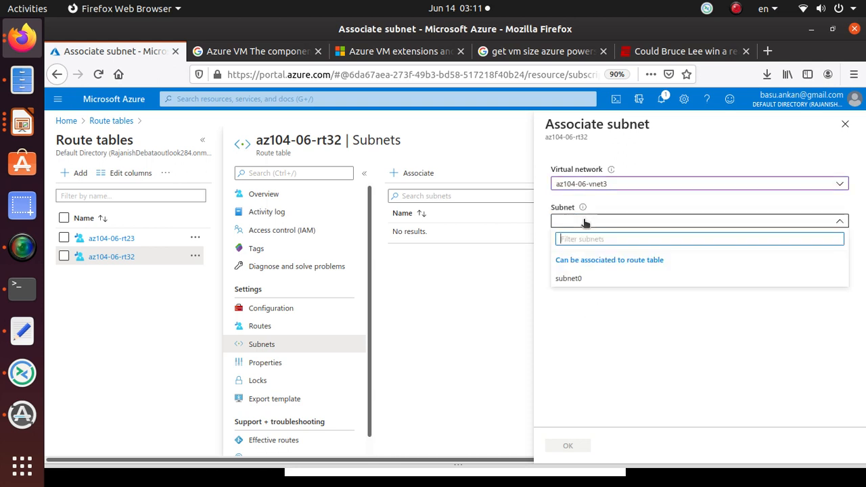
click(570, 277)
click(569, 445)
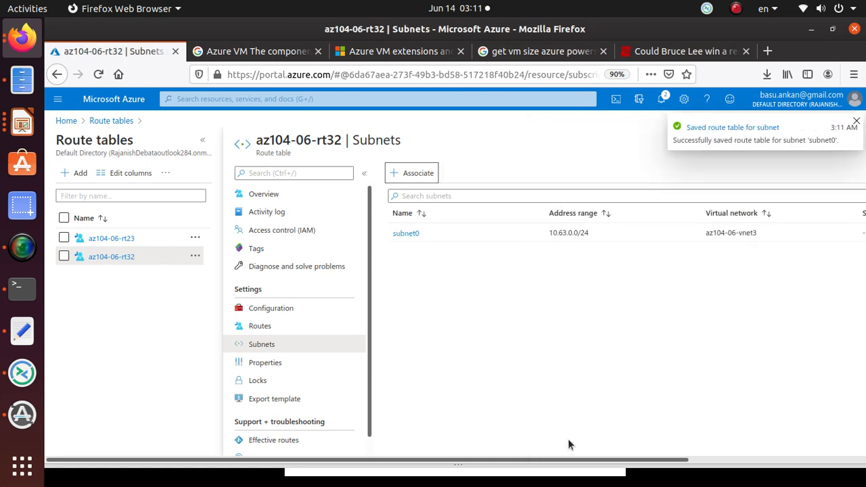
Step: Review steps 24 to 26 of the lab, copy "Network Watcher - Connection troubleshoot" from step 24 and return to the Azure portal
key(alt+Tab)
scroll(424, 346, down, 3)
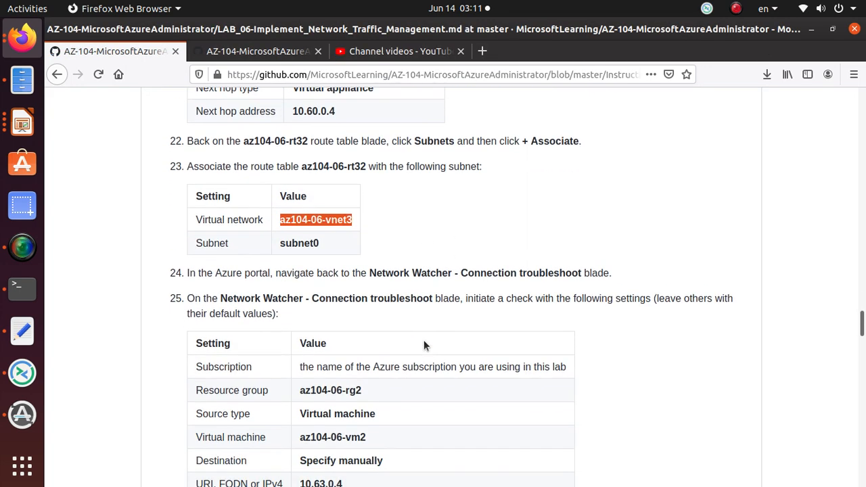
scroll(424, 345, down, 3)
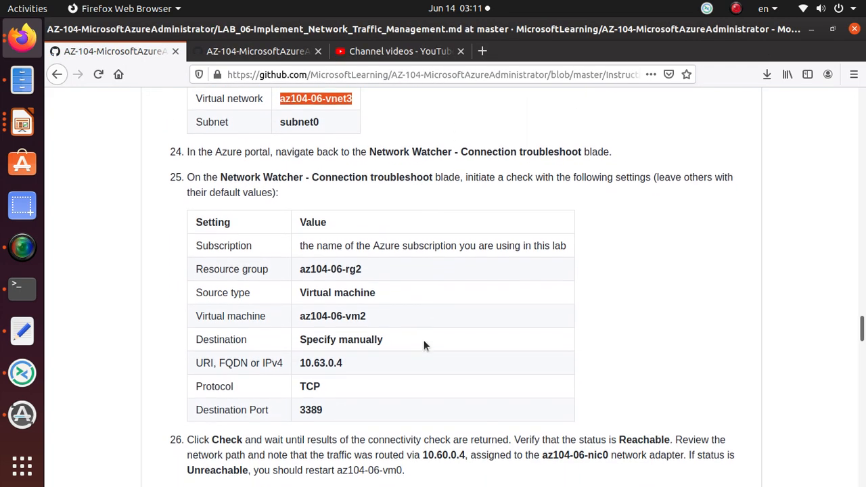
scroll(423, 345, down, 1)
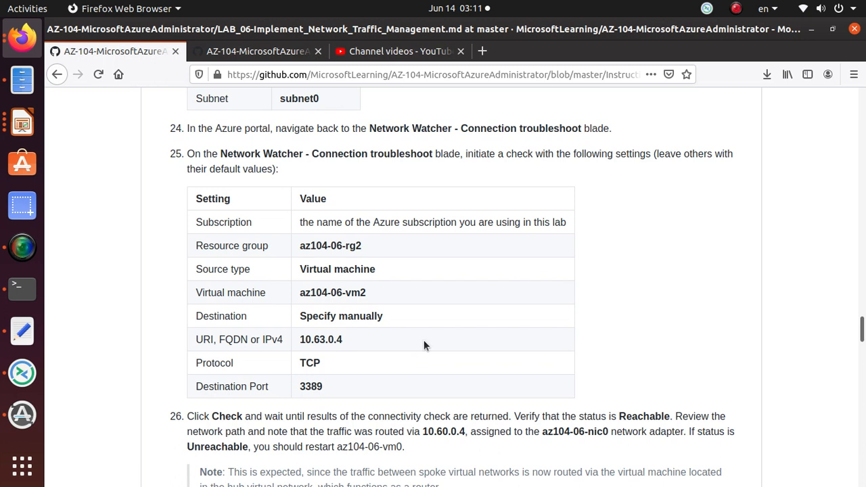
drag(365, 129, 580, 130)
right_click(581, 130)
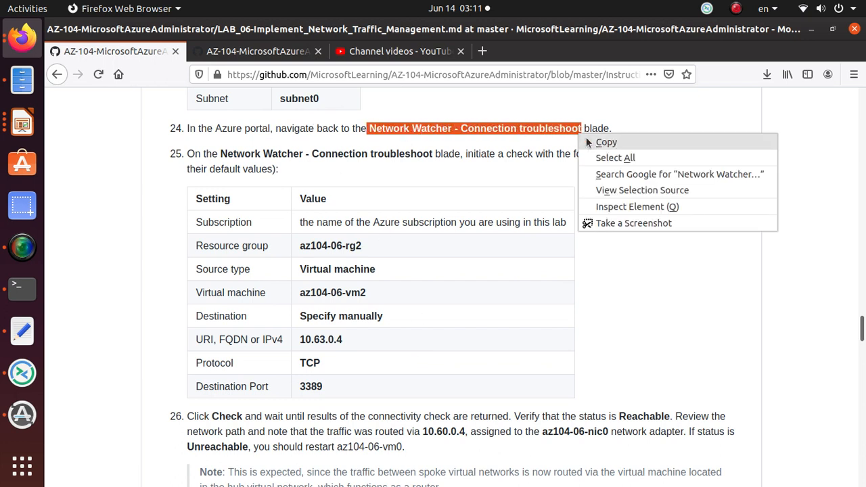
click(589, 138)
key(alt+Tab)
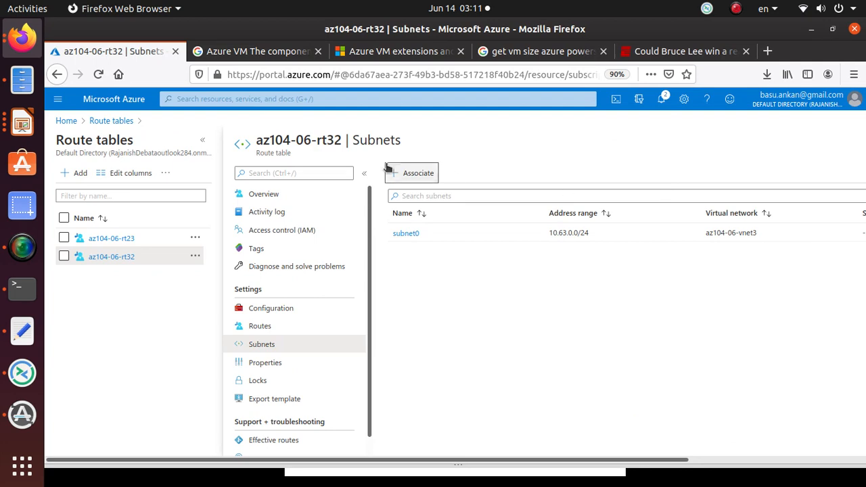
click(190, 99)
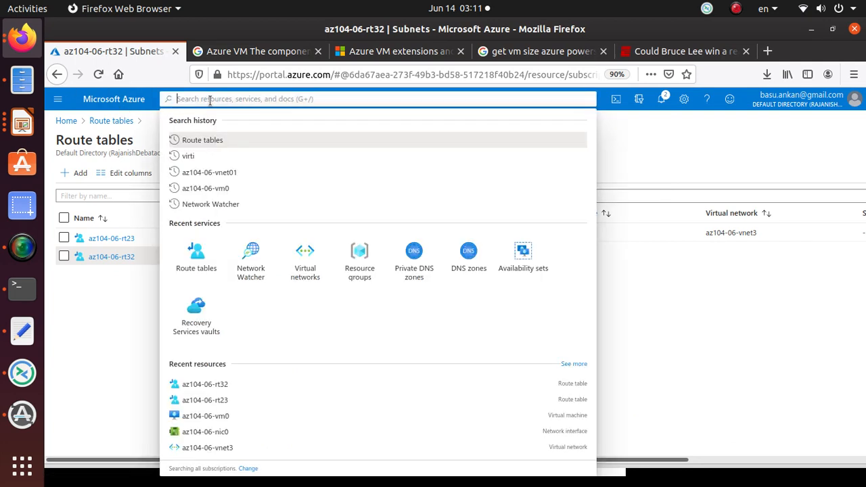
key(ctrl+v)
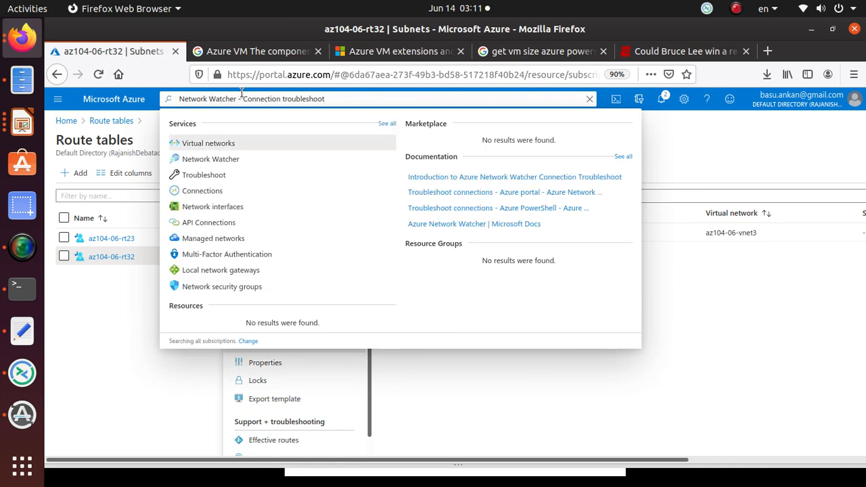
click(137, 402)
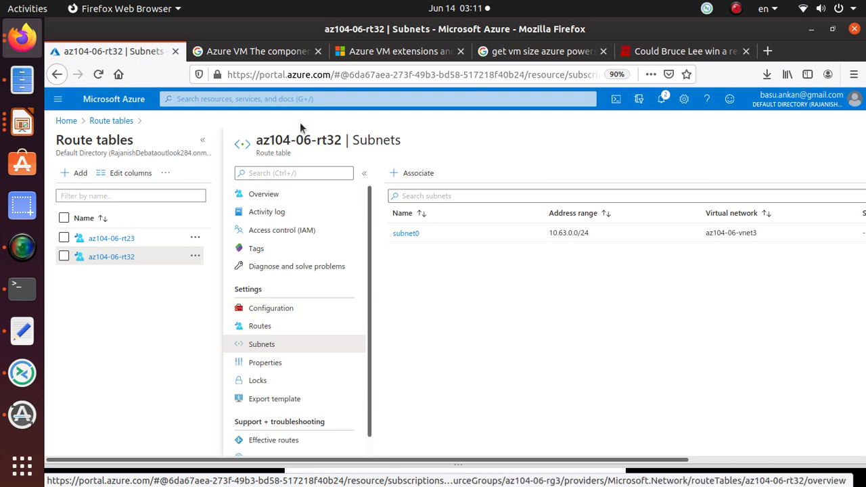
Step: Search the portal for "Network Watcher - Connection troubleshoot", then open Connection troubleshoot in Network Watcher
click(263, 99)
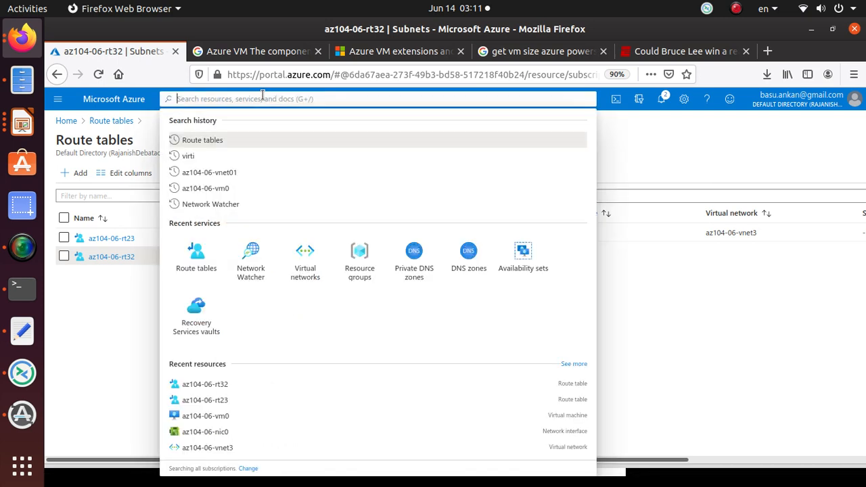
key(ctrl+v)
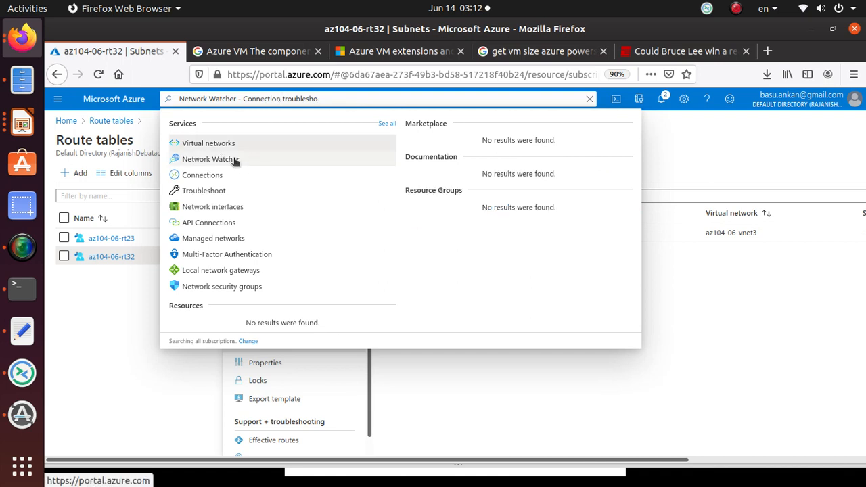
click(215, 160)
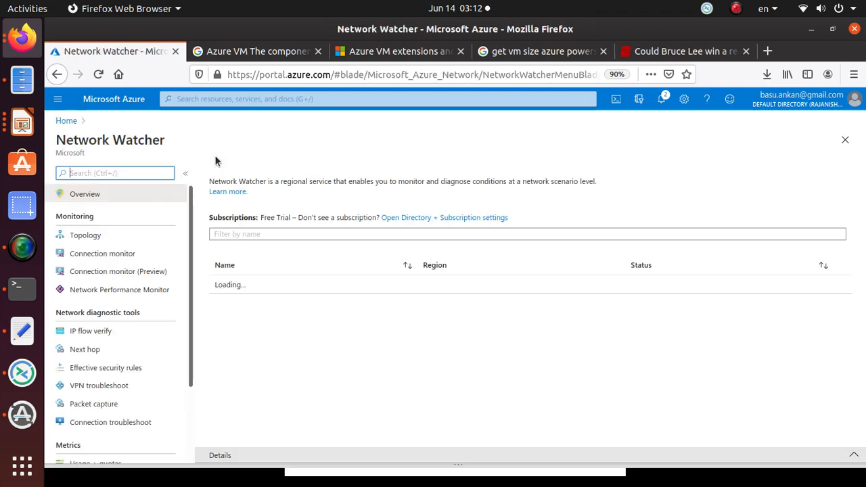
key(alt+Tab)
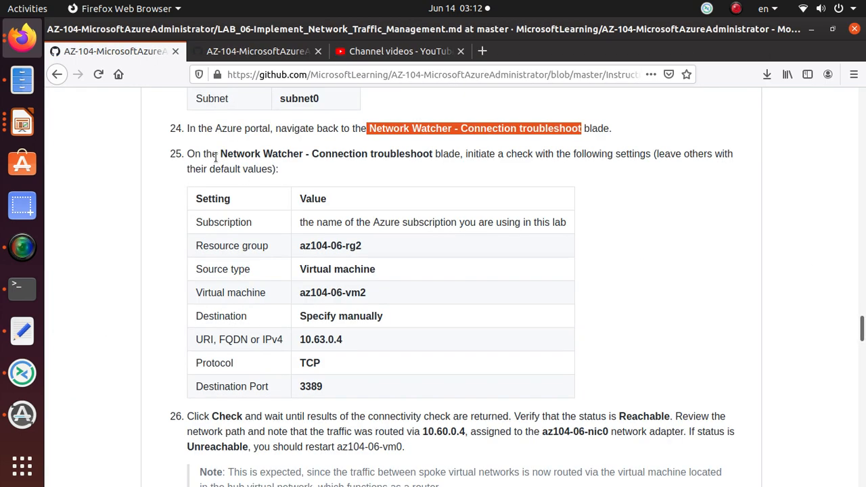
key(alt+Tab)
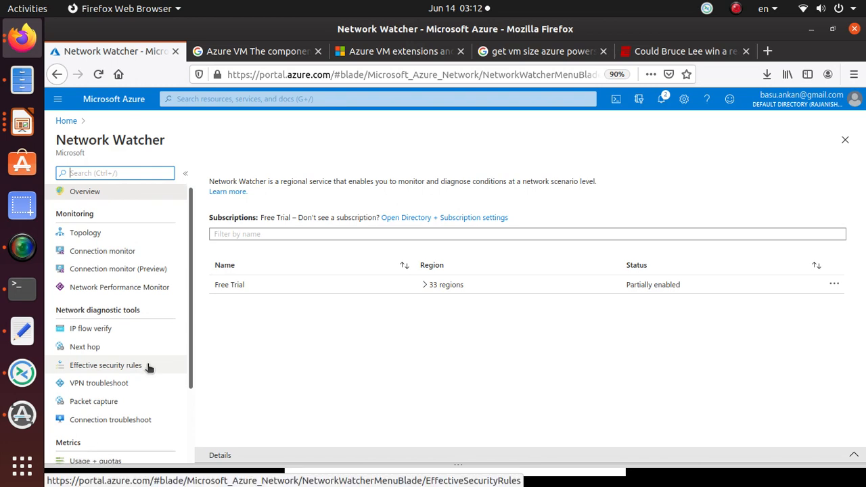
scroll(147, 365, down, 3)
click(142, 331)
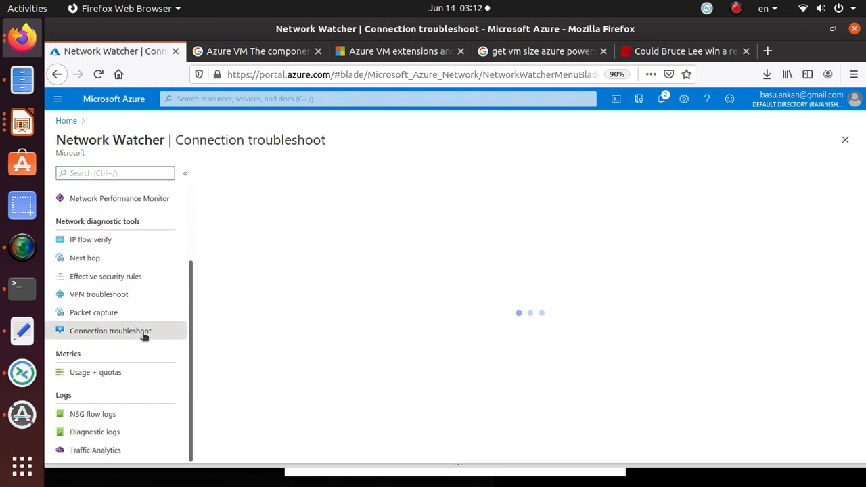
Step: Copy az104-06-rg2 from step 25 of the lab and choose it as the source resource group for the connection check
key(alt+Tab)
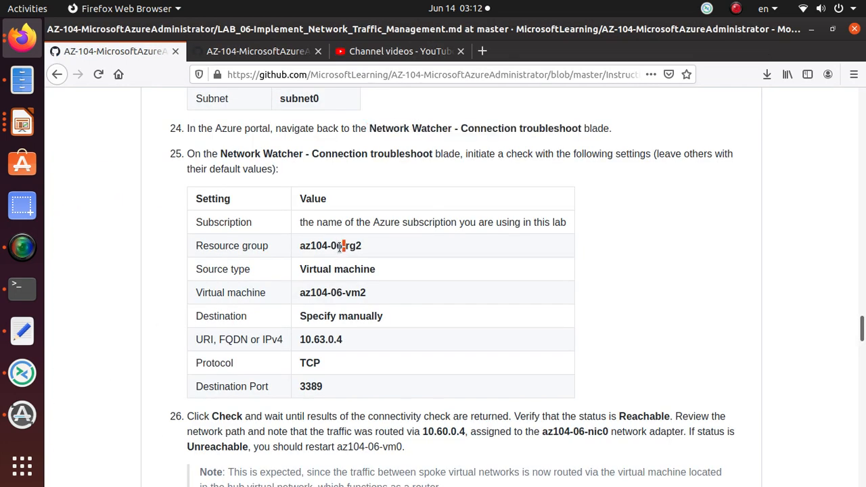
triple_click(344, 246)
right_click(344, 246)
click(365, 255)
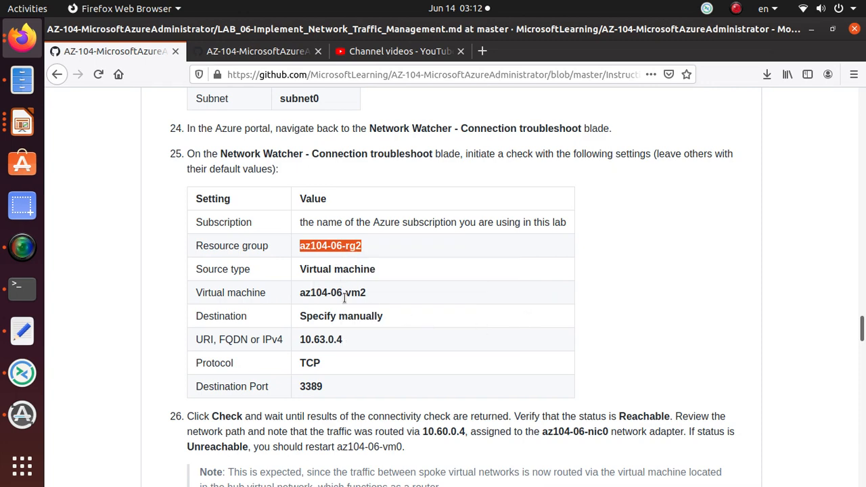
key(alt+Tab)
click(290, 310)
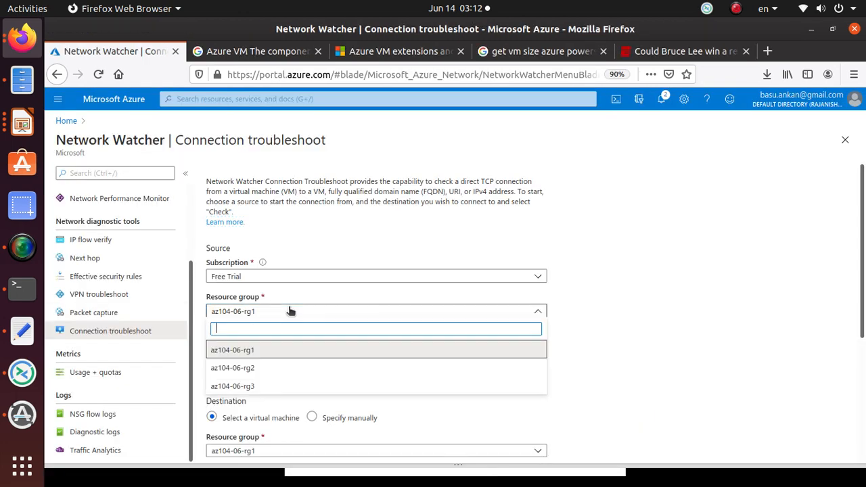
click(263, 365)
Step: Check the remaining settings in step 25 of the lab and copy the destination address 10.63.0.4
key(alt+Tab)
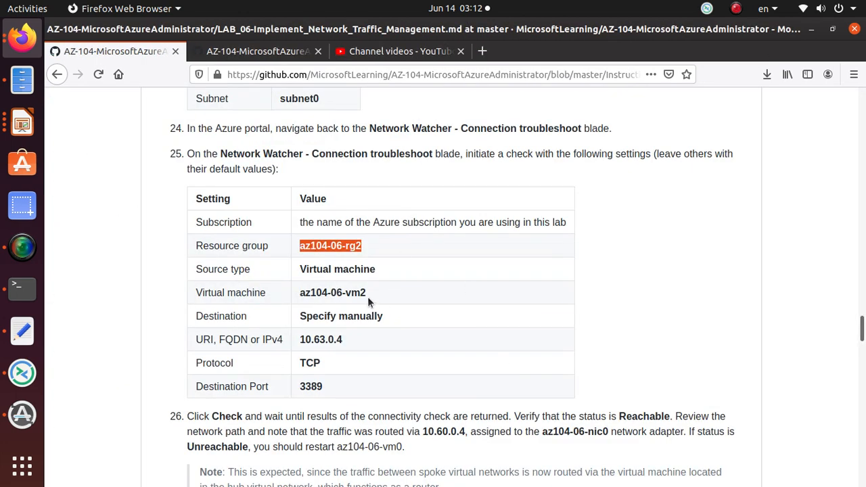
key(alt+Tab)
key(alt+Tab)
scroll(369, 350, down, 1)
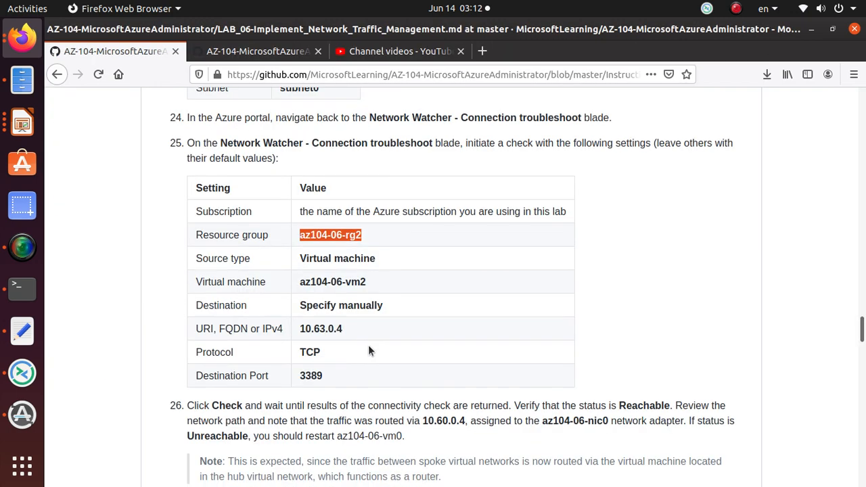
scroll(369, 346, down, 1)
triple_click(320, 268)
right_click(321, 270)
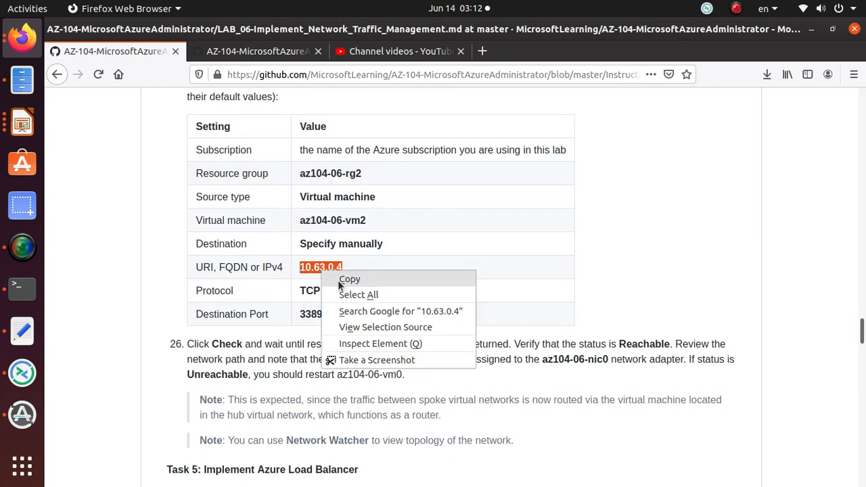
click(345, 280)
Step: Switch the destination of the connection check to Specify manually and enter the IPv4 address 10.63.0.4
key(alt+Tab)
scroll(257, 416, down, 2)
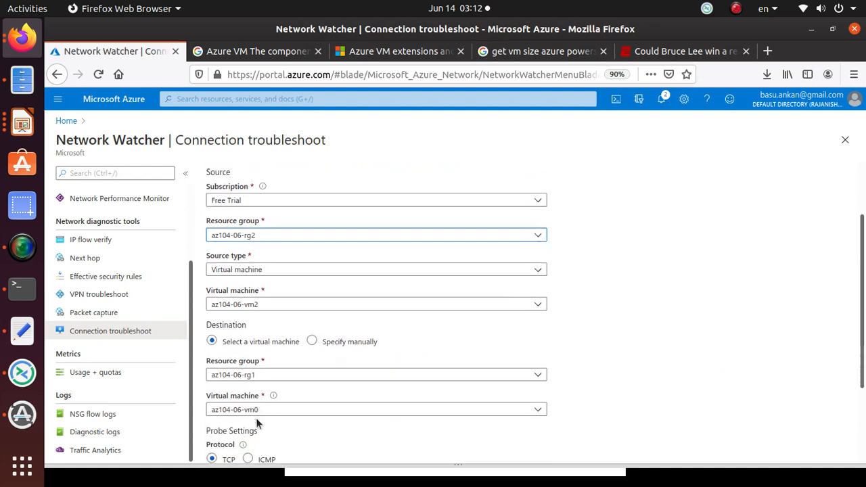
scroll(256, 418, down, 1)
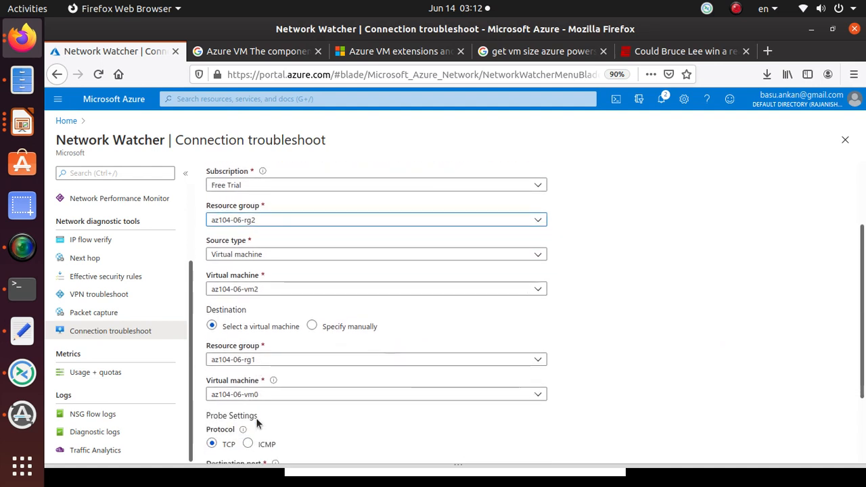
click(314, 325)
click(264, 359)
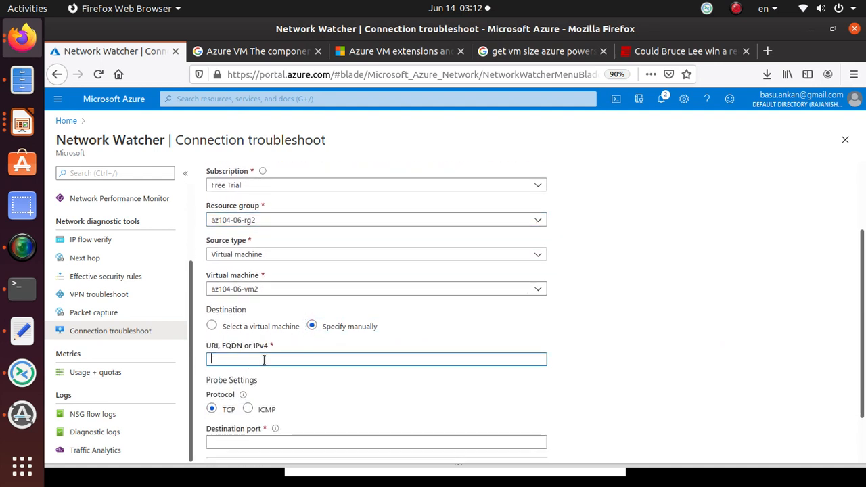
key(ctrl+v)
Step: Confirm the port in the lab, set the destination port to 3389 and run the connectivity check
scroll(418, 380, down, 2)
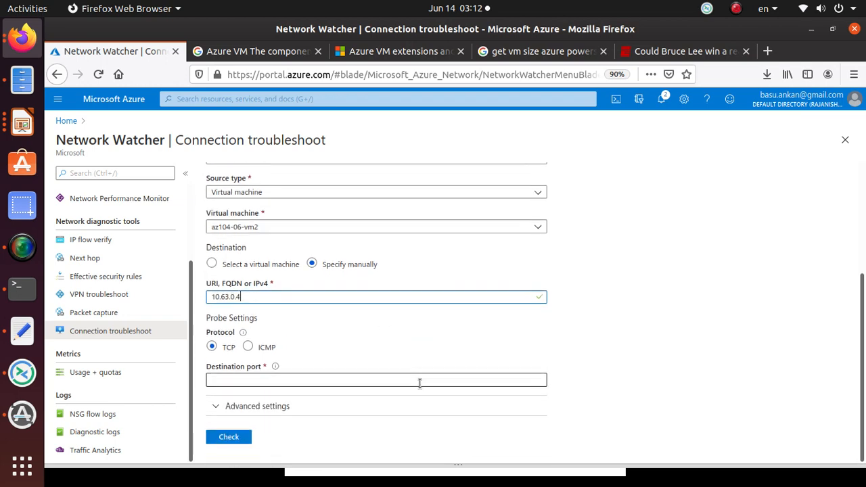
key(alt+Tab)
key(alt+Tab)
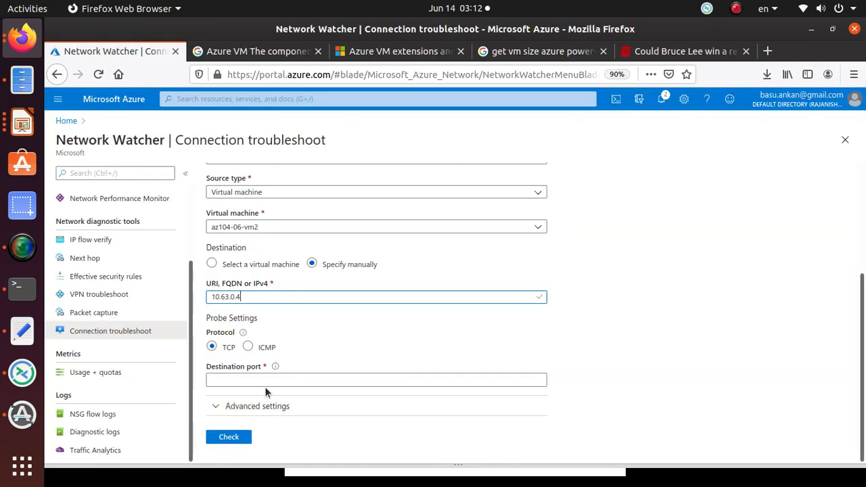
click(264, 379)
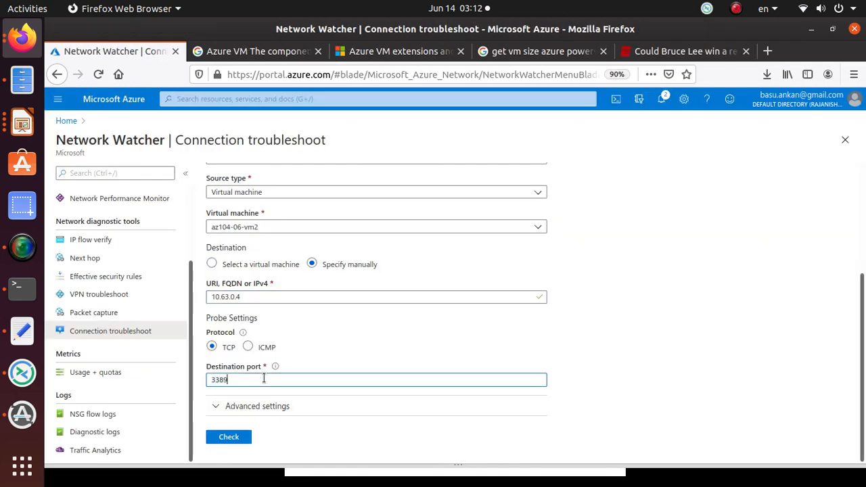
click(229, 436)
Step: Review the submitted check settings and read step 26 of the lab about the required status and the az104-06-vm0 restart
scroll(560, 366, up, 1)
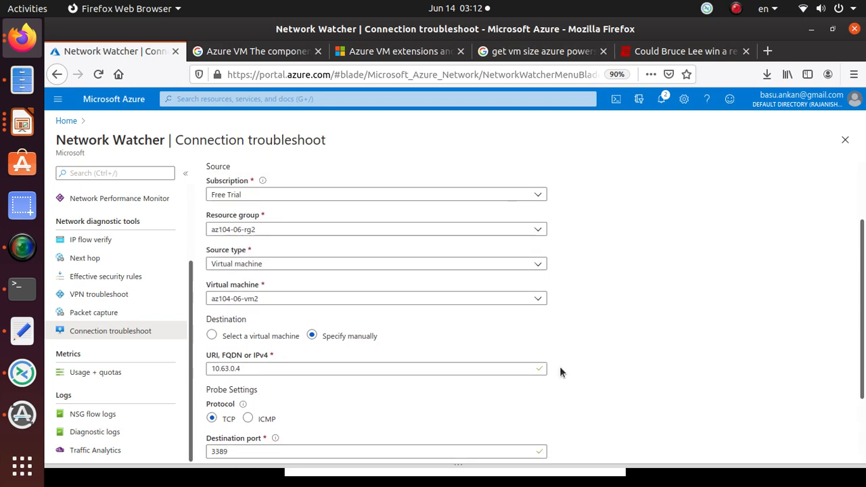
scroll(559, 366, up, 2)
scroll(554, 448, down, 3)
key(alt+Tab)
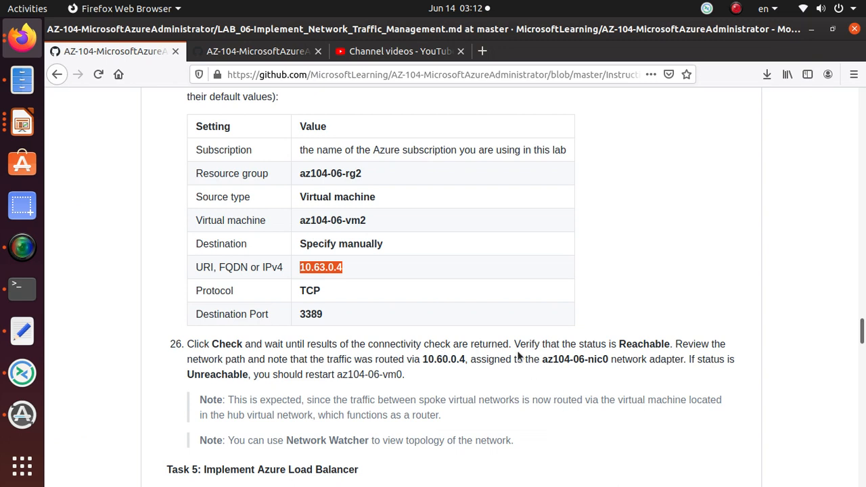
drag(611, 345, 671, 346)
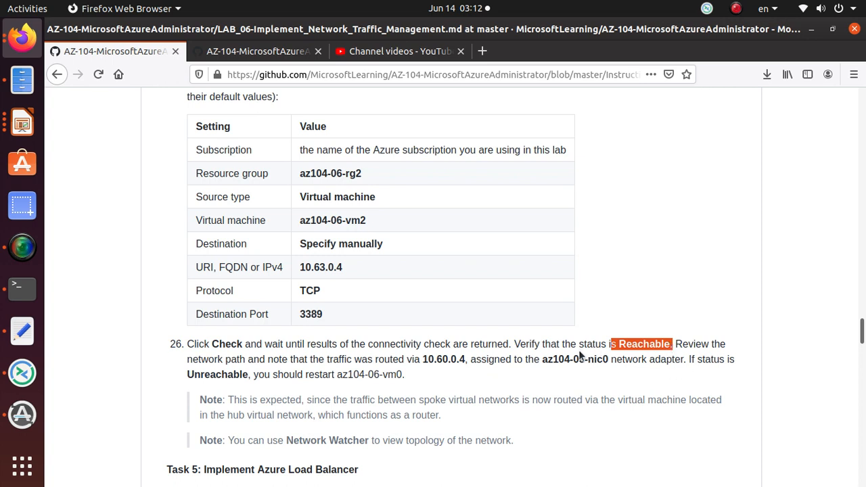
drag(184, 376, 401, 378)
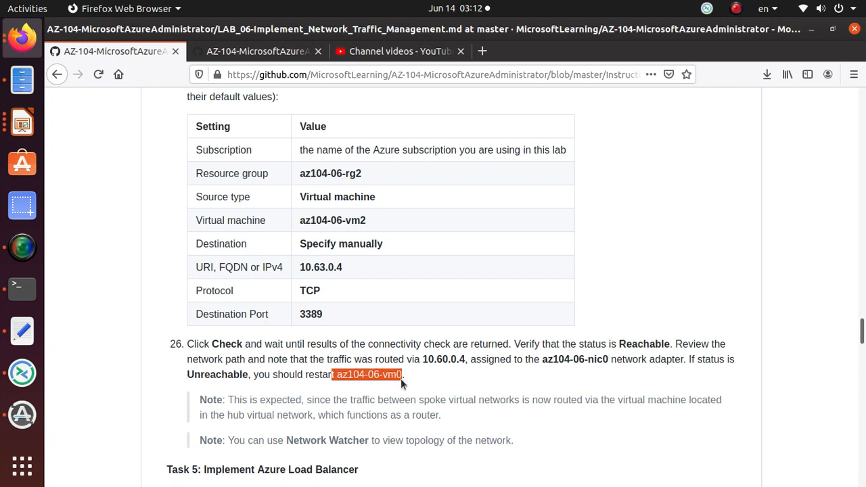
key(alt+Tab)
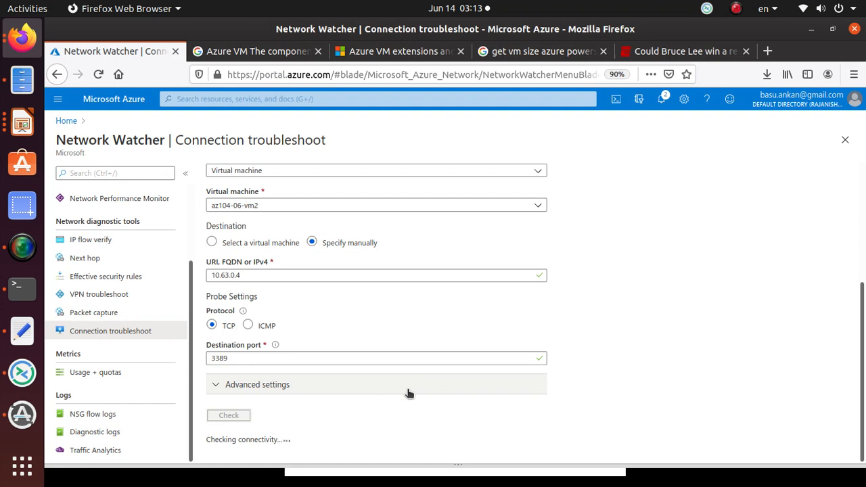
click(21, 205)
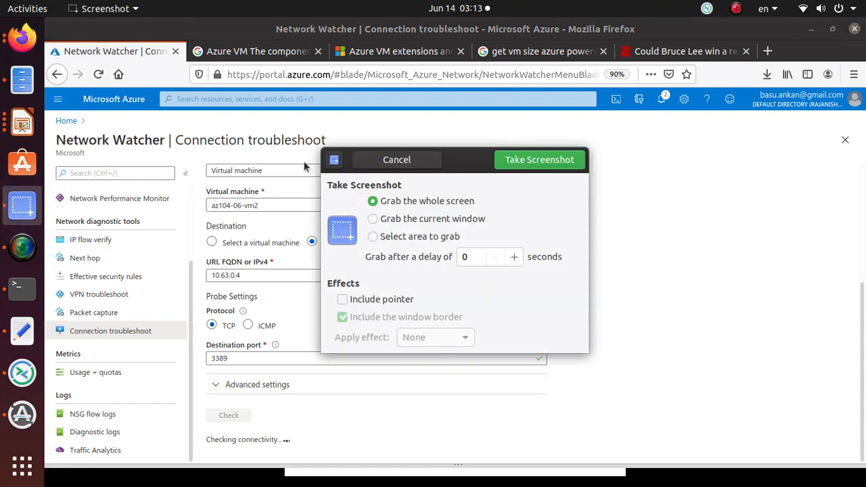
drag(445, 164, 301, 152)
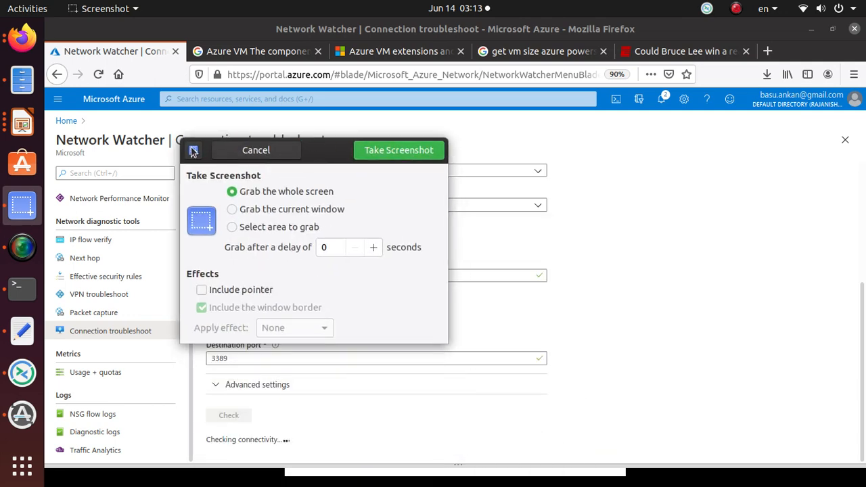
click(639, 305)
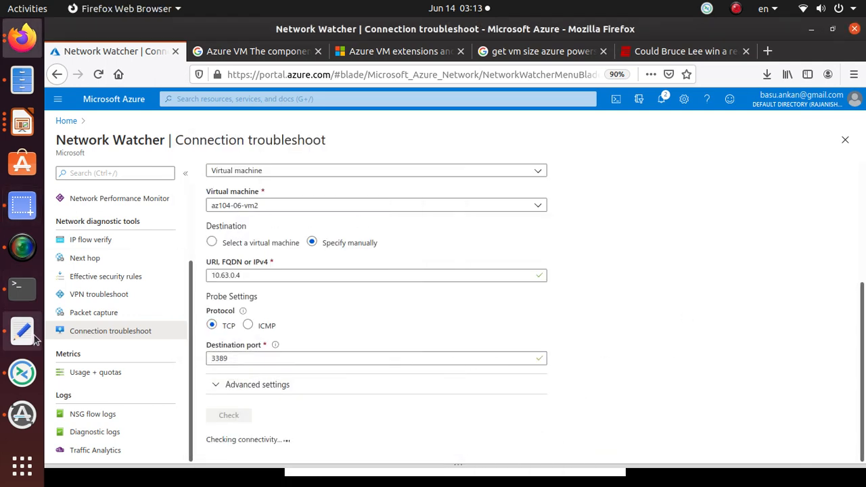
click(22, 245)
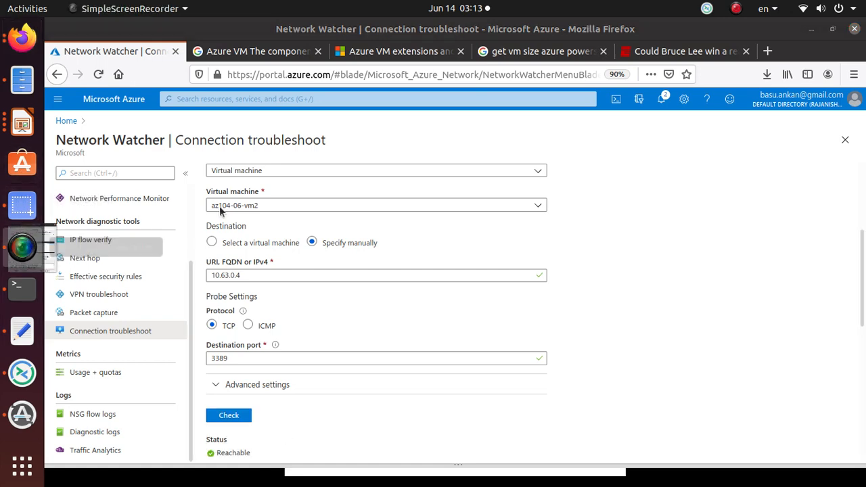
click(303, 421)
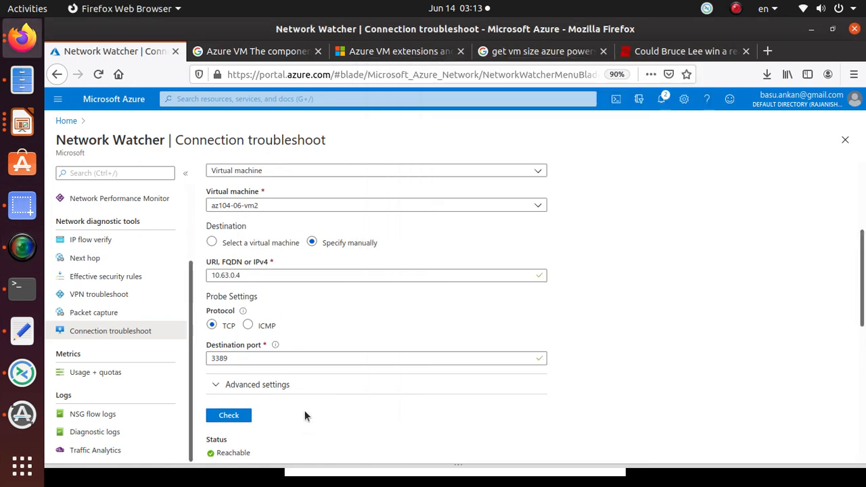
Step: Examine the status of the connectivity check against its source and destination settings, then return to the lab instructions
scroll(306, 406, down, 3)
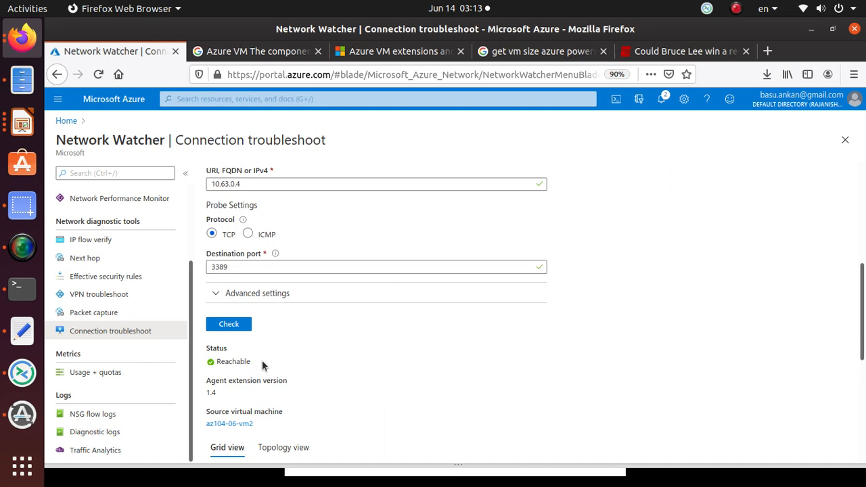
scroll(270, 344, up, 5)
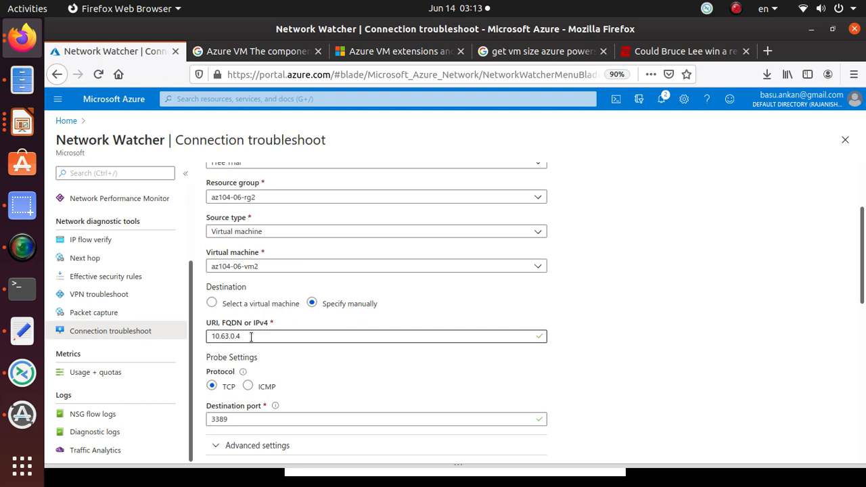
key(alt+Tab)
key(alt+Tab)
key(alt+Tab)
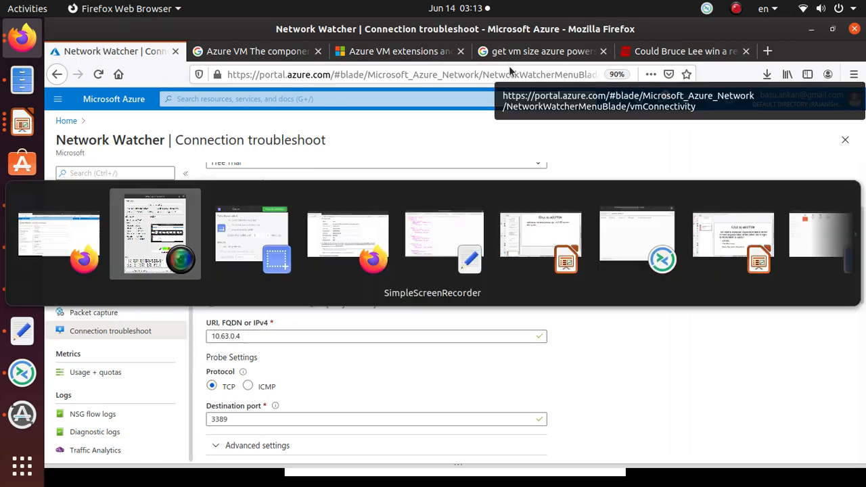
key(Tab)
key(Tab)
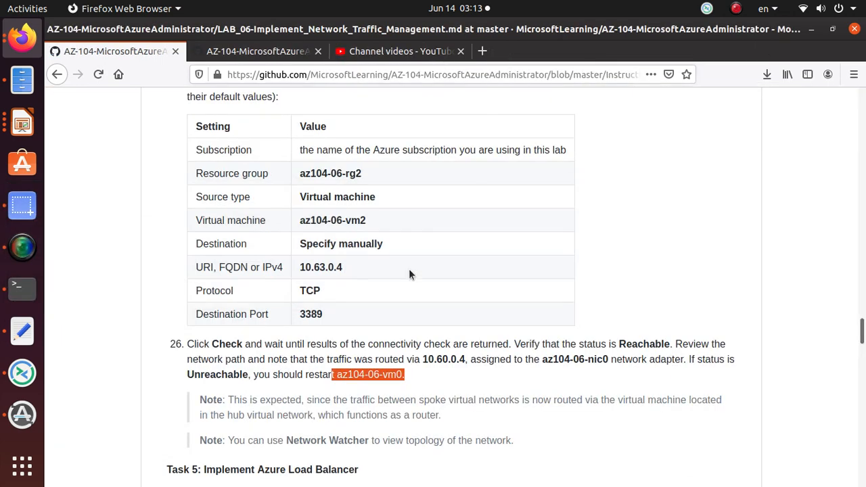
Step: Look through the Task 5: Implement Azure Load Balancer instructions and highlight the task's heading
scroll(392, 291, down, 4)
scroll(392, 293, down, 10)
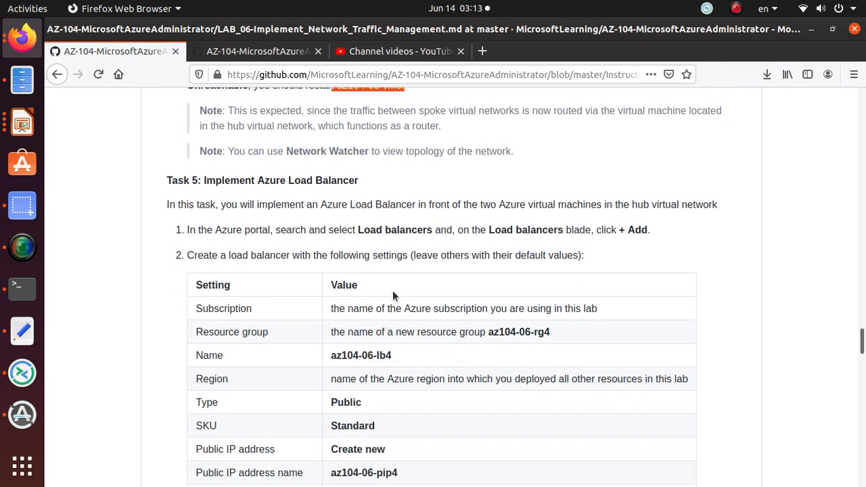
scroll(392, 292, down, 8)
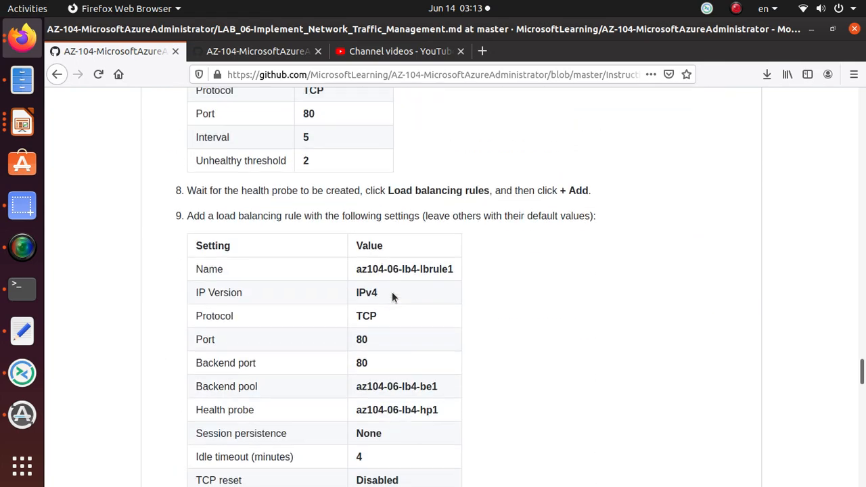
scroll(392, 292, up, 12)
scroll(392, 292, up, 1)
triple_click(312, 218)
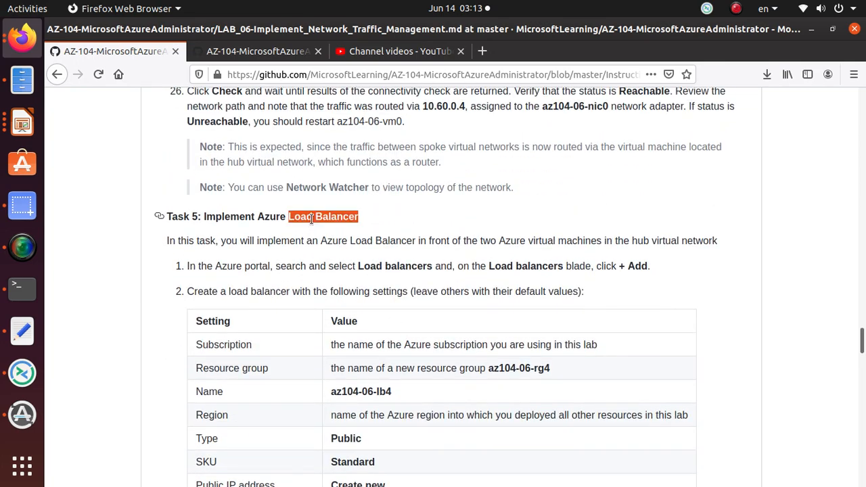
click(312, 218)
triple_click(311, 218)
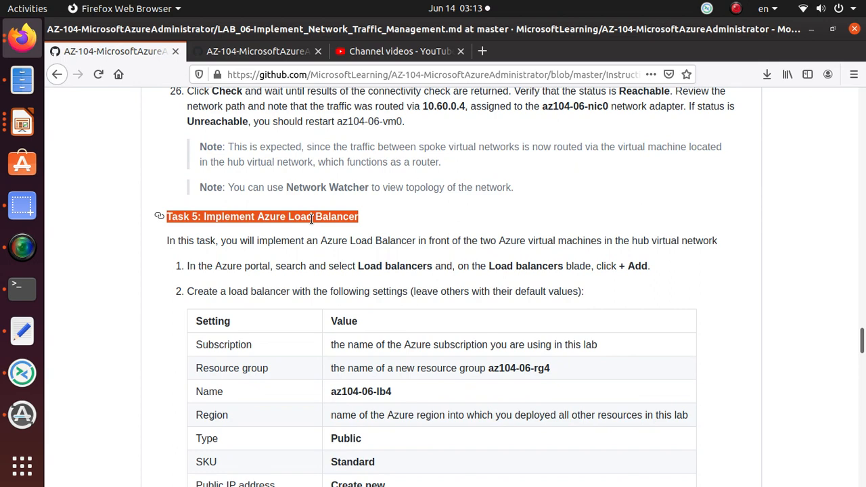
click(22, 247)
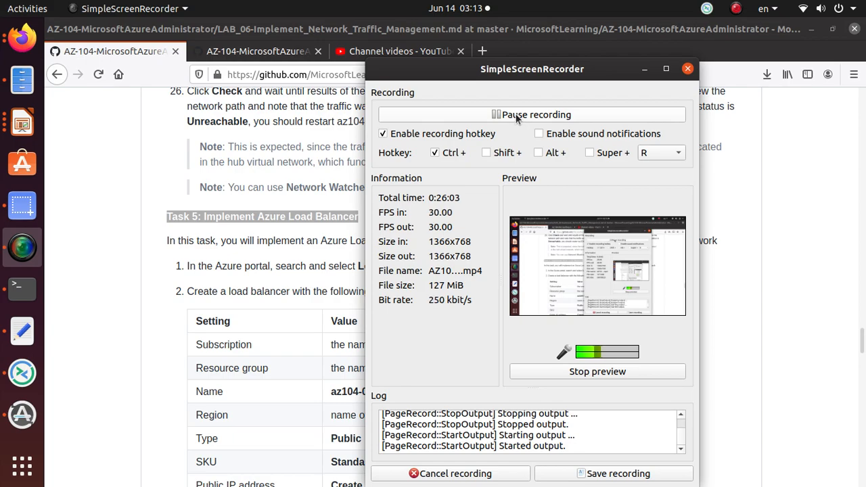